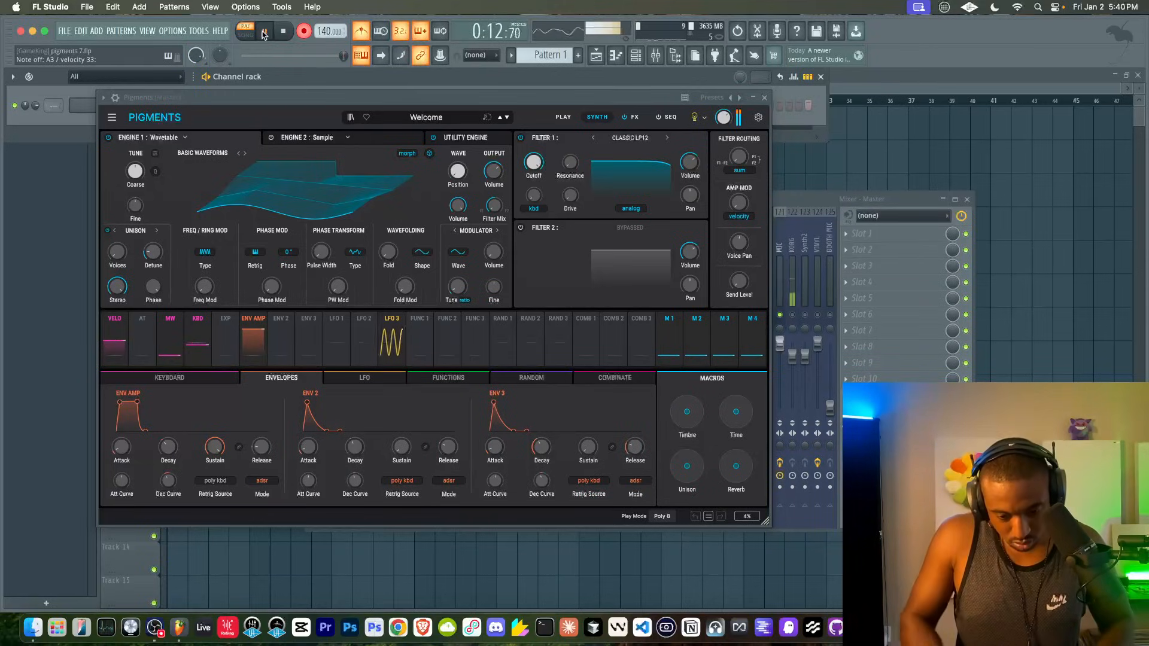
Stop playback, then set the Engine 1 modulator's tune ratio to 2 and its volume to about -13.6 dB
click(264, 34)
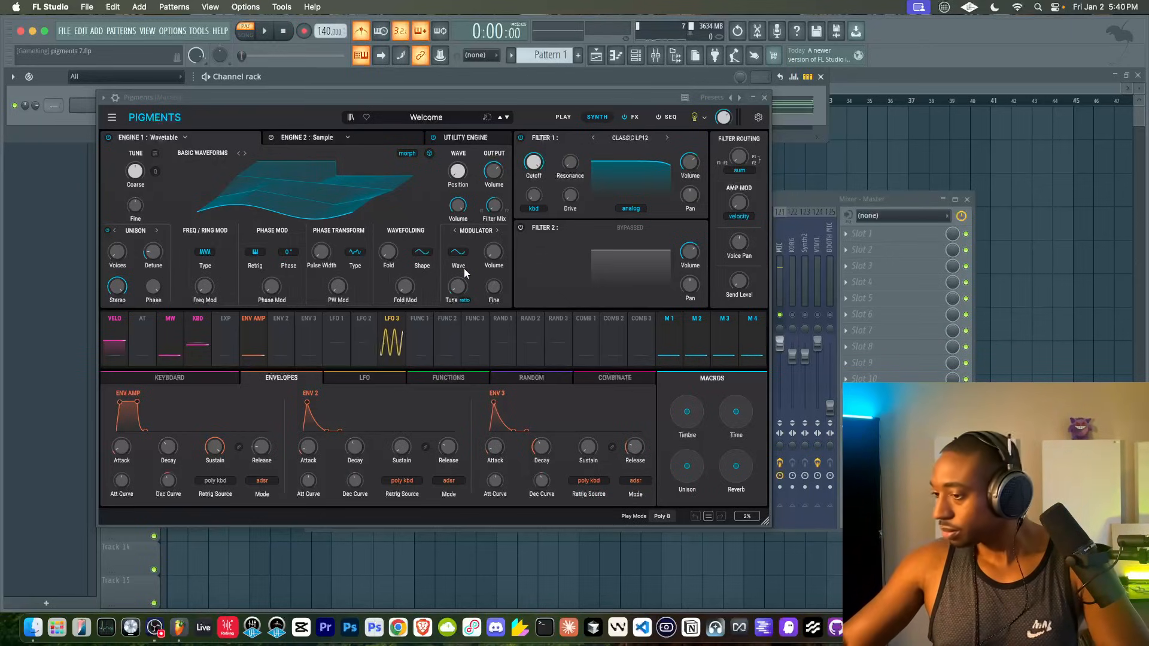
drag(449, 292, 449, 285)
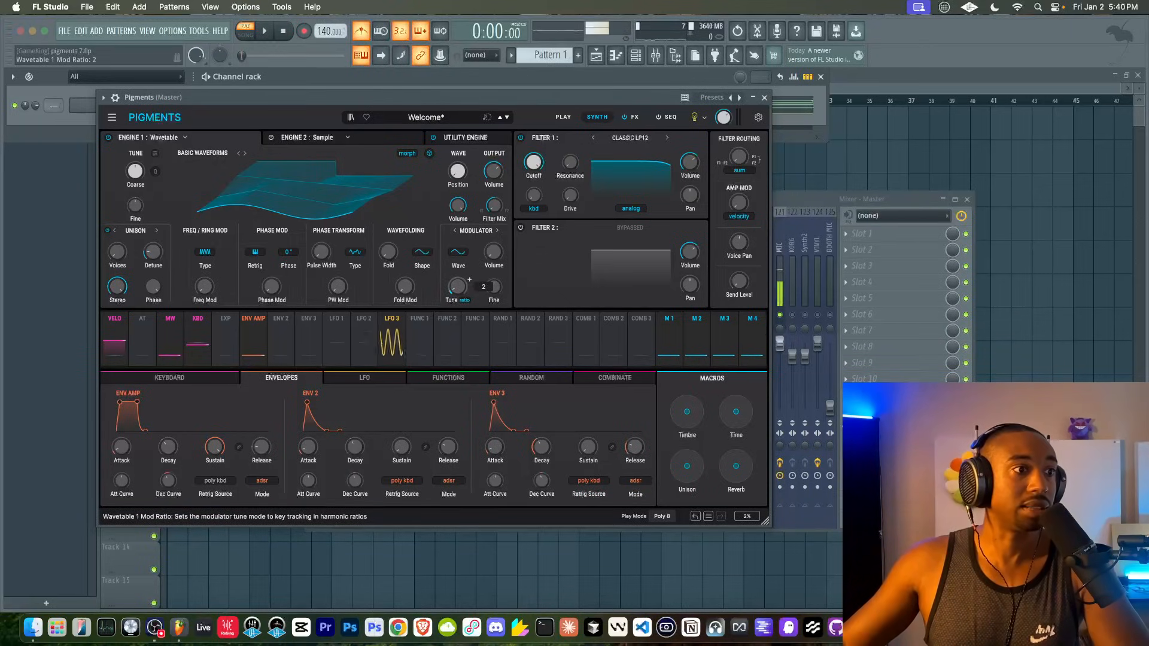
key(space)
drag(494, 254, 494, 220)
key(space)
Review the Engine 1 modulator's wave options and set its tune ratio to 1
click(458, 251)
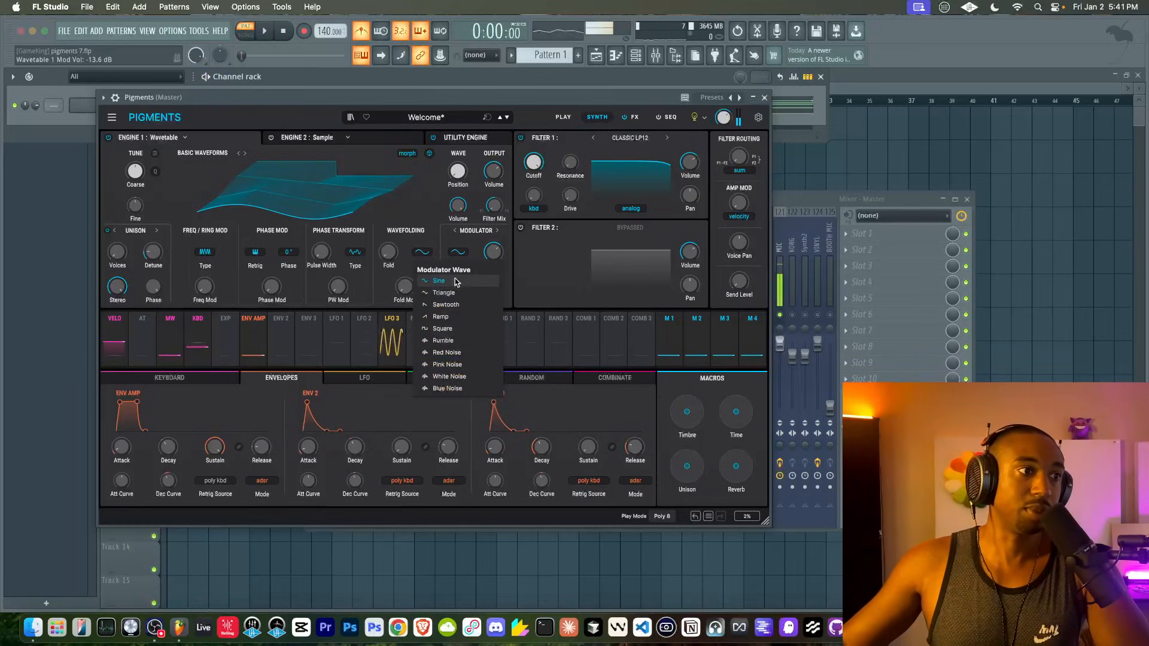
click(508, 278)
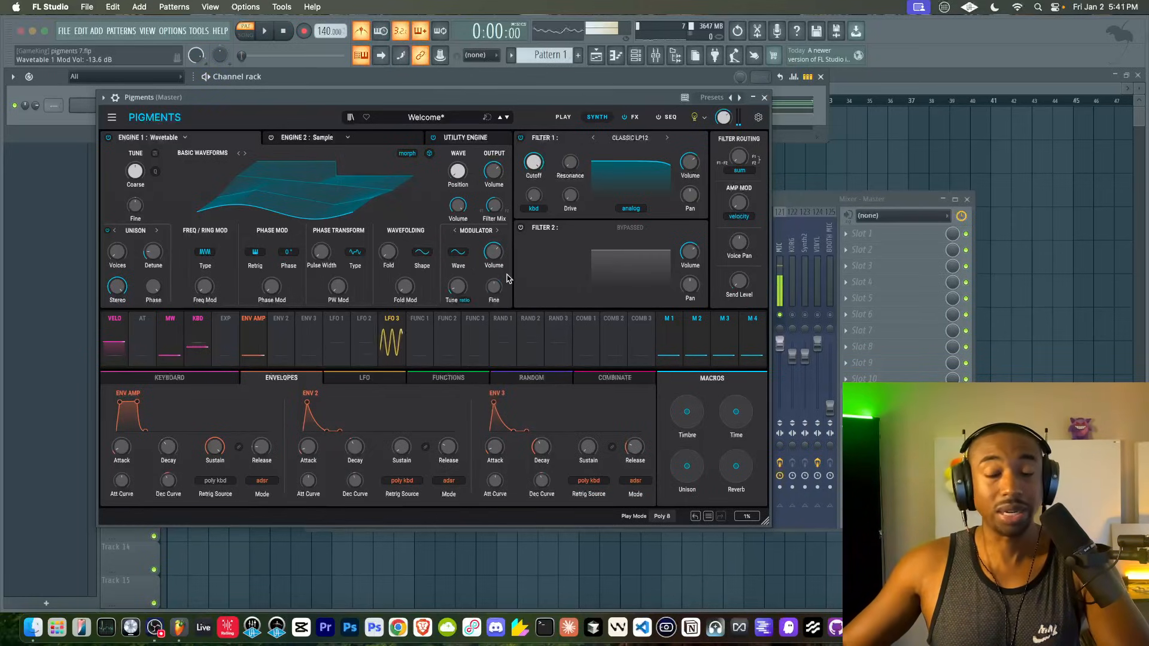
mouse_move(459, 303)
mouse_down()
mouse_move(469, 279)
mouse_move(458, 282)
mouse_up()
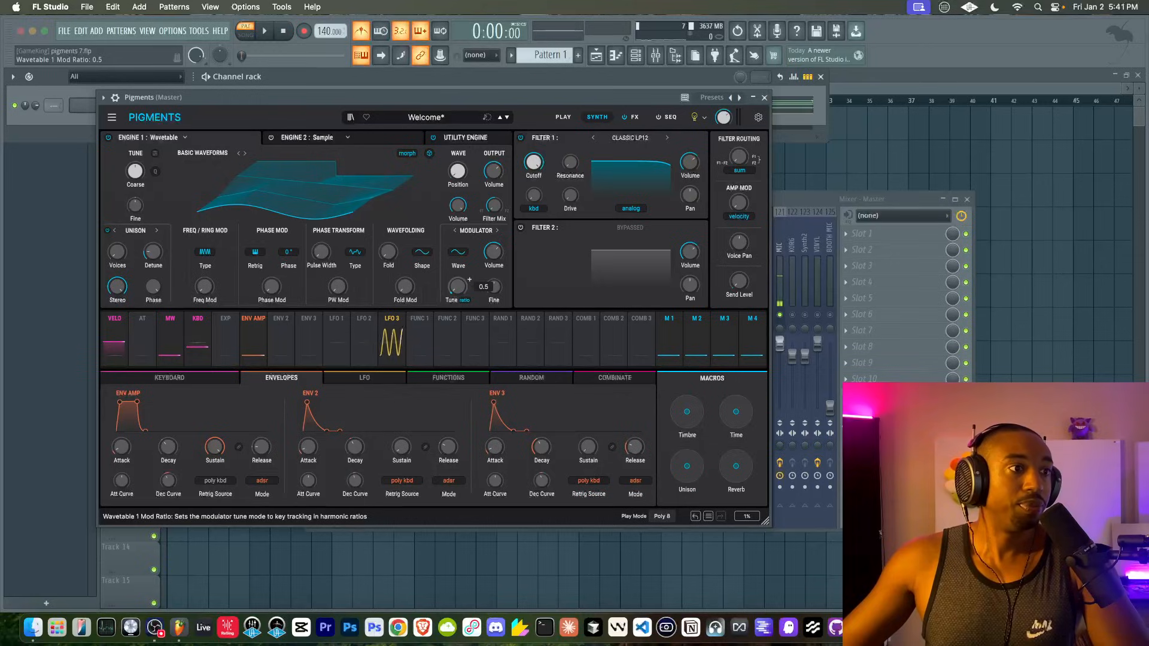
drag(457, 287, 459, 292)
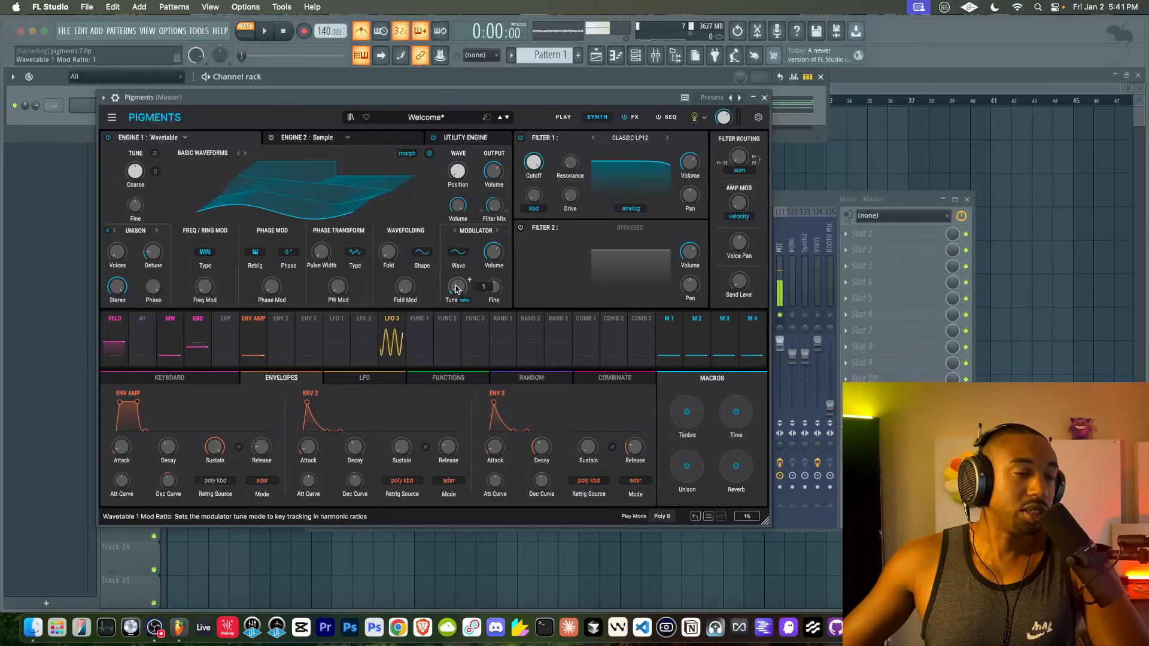
Change Random 1 to Sample & Hold and assign it to the Engine 1 modulator's tune
click(551, 384)
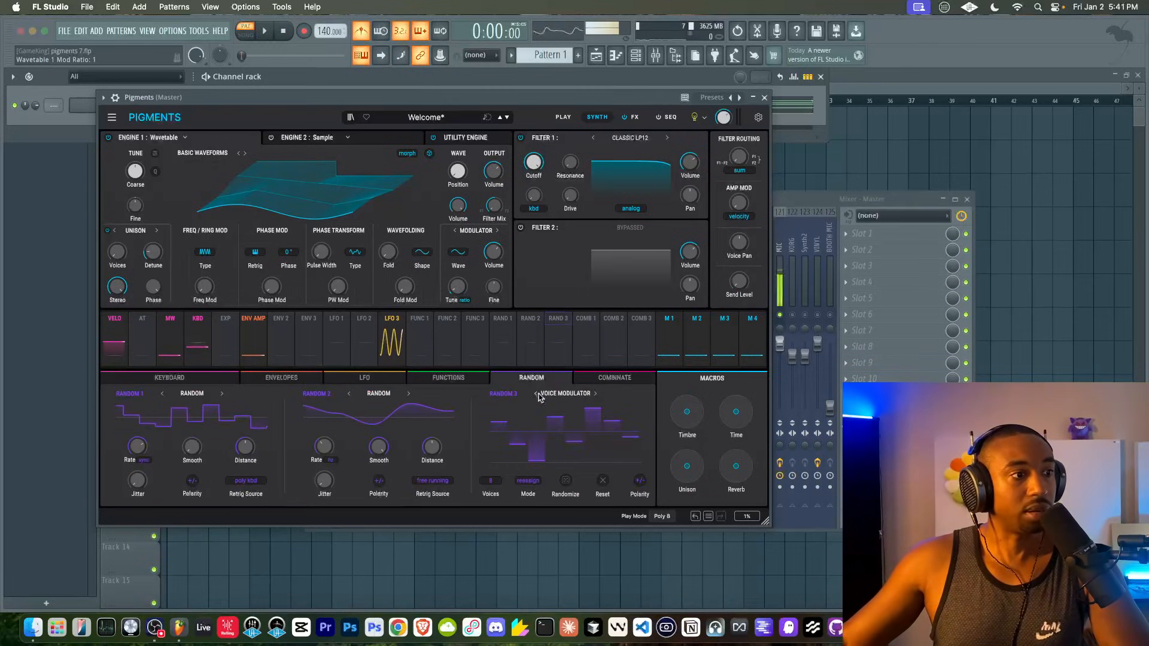
click(178, 395)
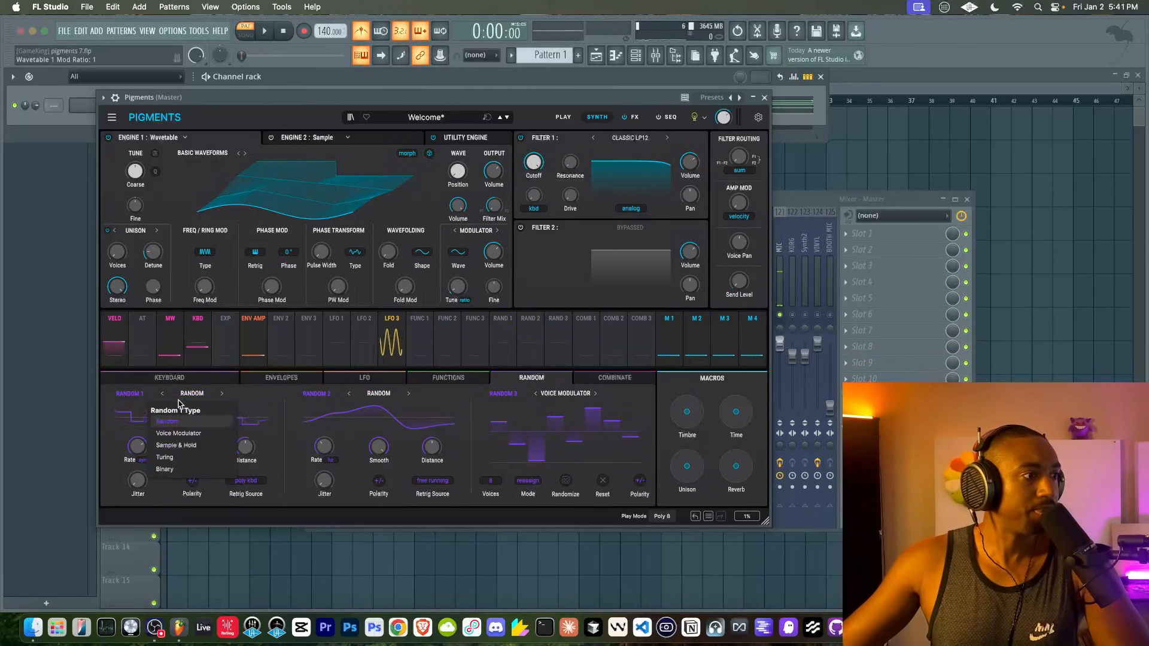
click(186, 449)
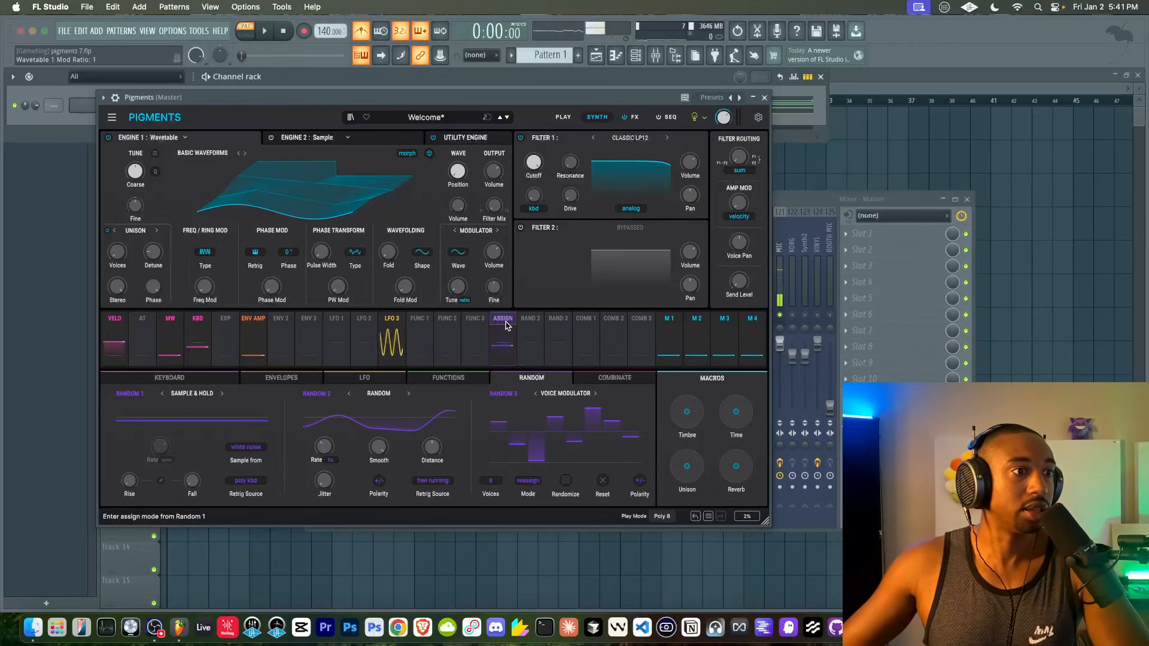
drag(503, 322, 458, 289)
mouse_move(458, 319)
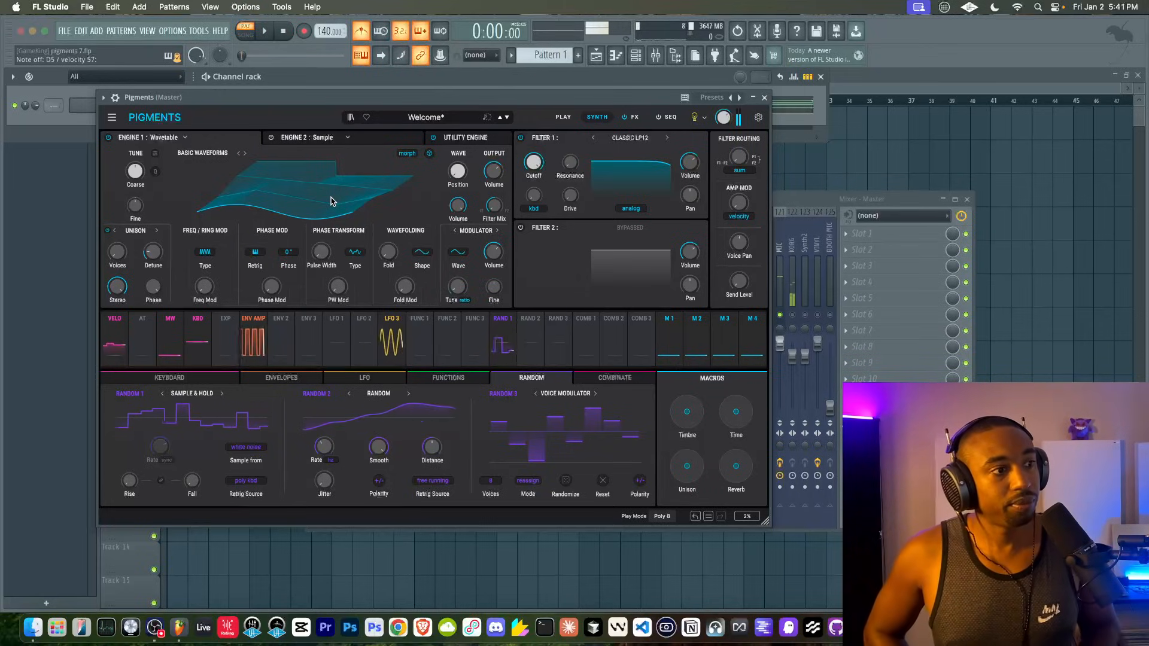
Examine the unison modes offered for the Engine 1 wavetable
click(133, 233)
click(136, 257)
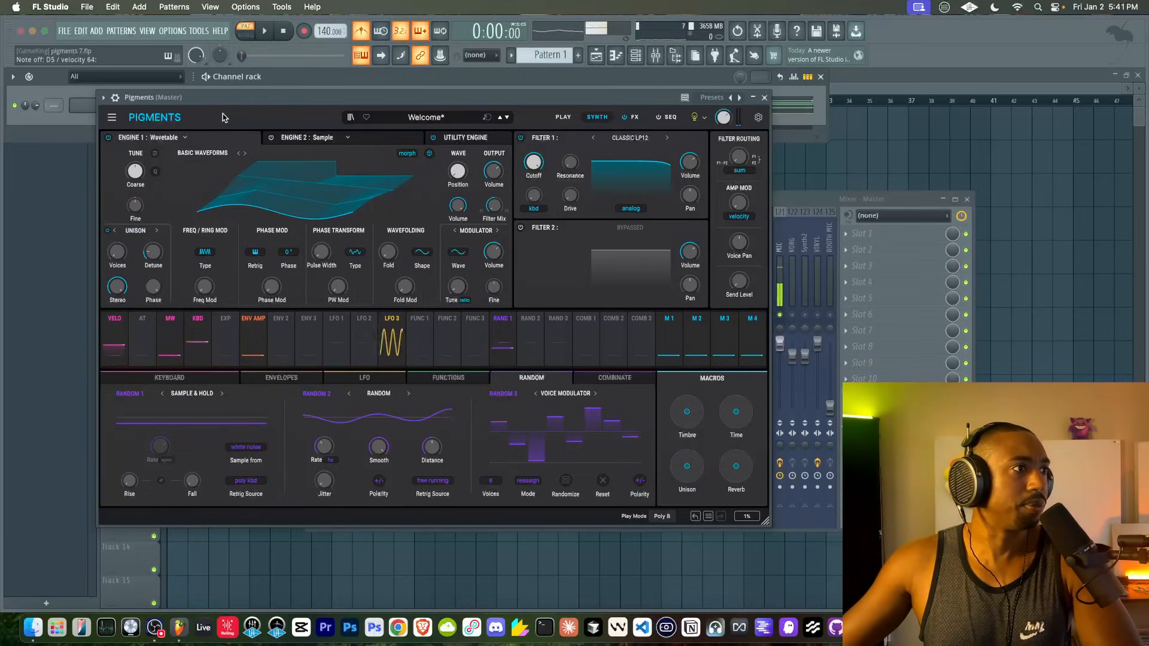
click(135, 231)
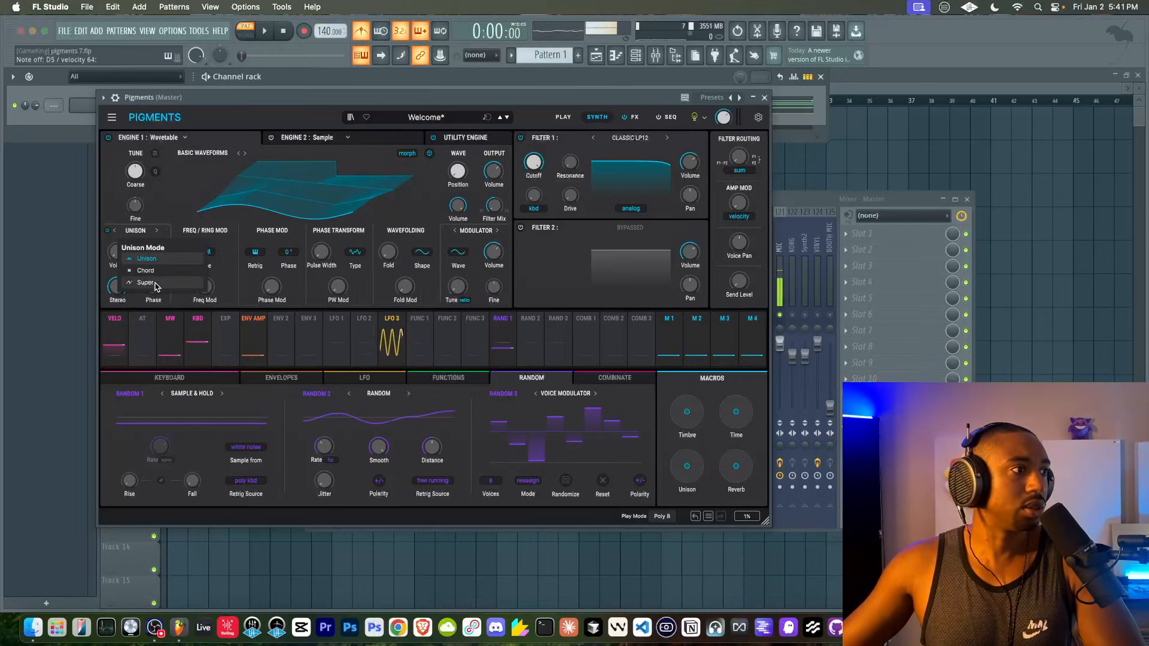
click(157, 236)
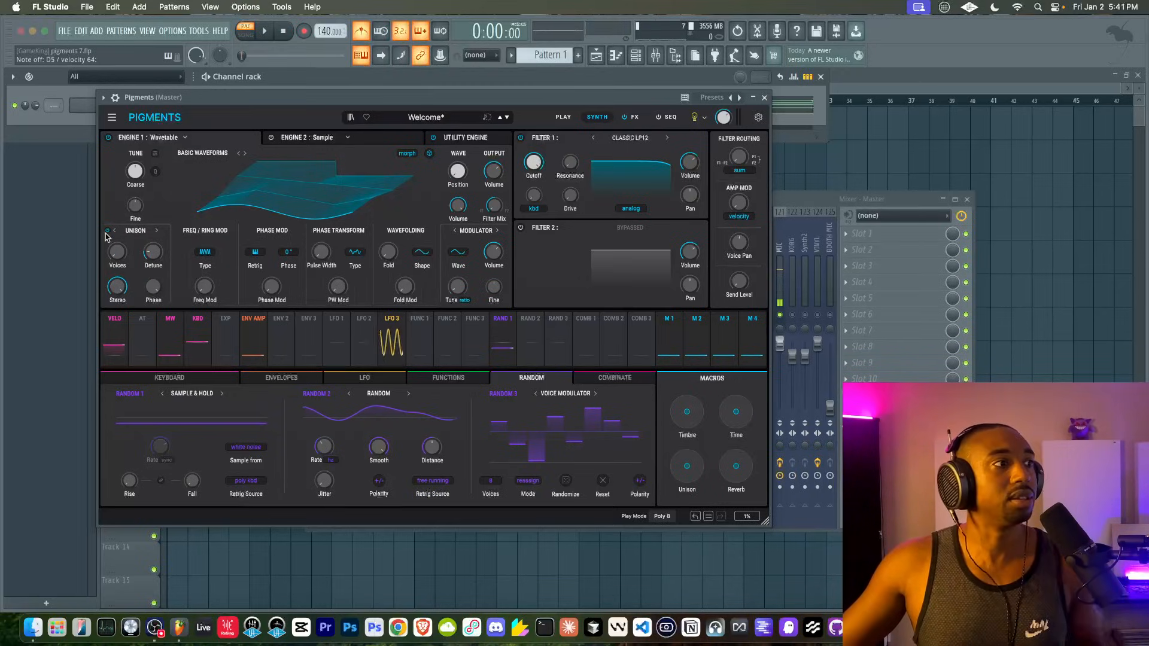
Open the Engine 2 sample engine, check its shaper modes, and activate the engine
click(361, 143)
click(139, 232)
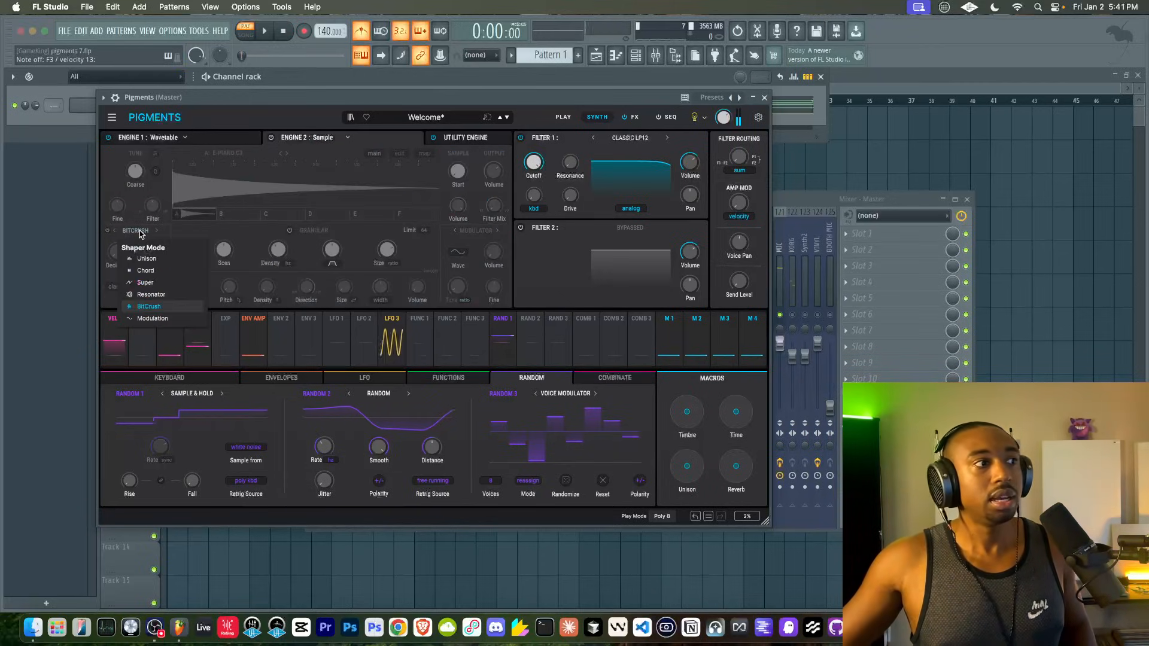
click(108, 234)
click(271, 138)
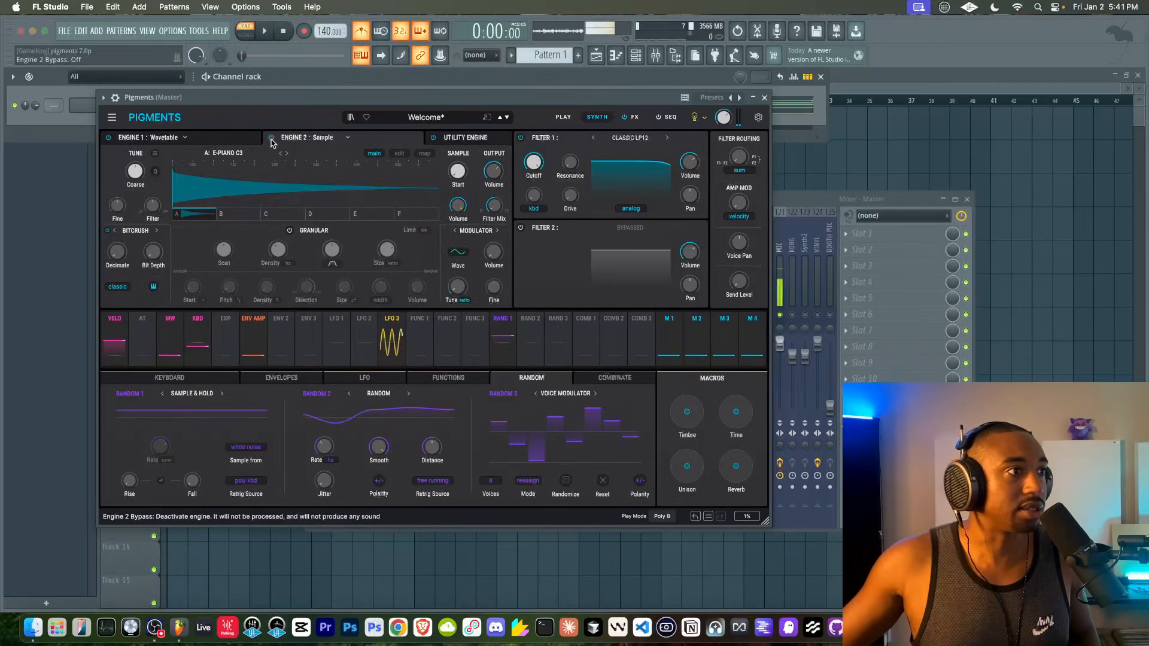
Load the Classical Guitar C3 sample from the Guitar & Bass category into Engine 2
click(239, 153)
scroll(239, 212, up, 3)
click(235, 229)
click(328, 228)
scroll(329, 240, down, 5)
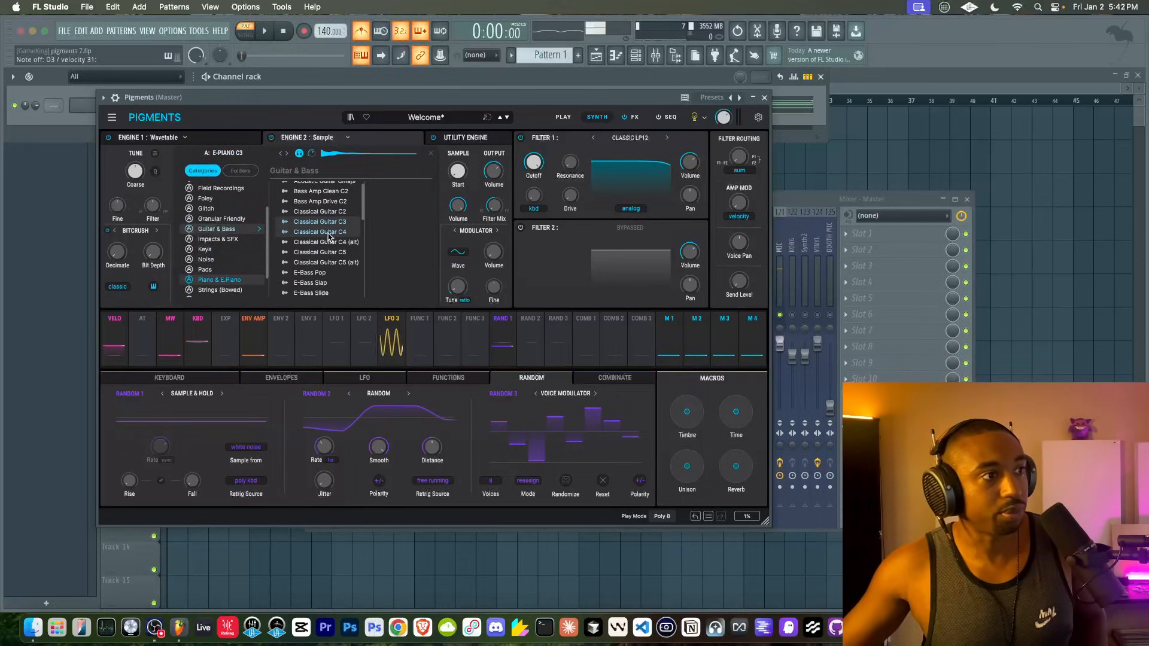
scroll(330, 246, down, 2)
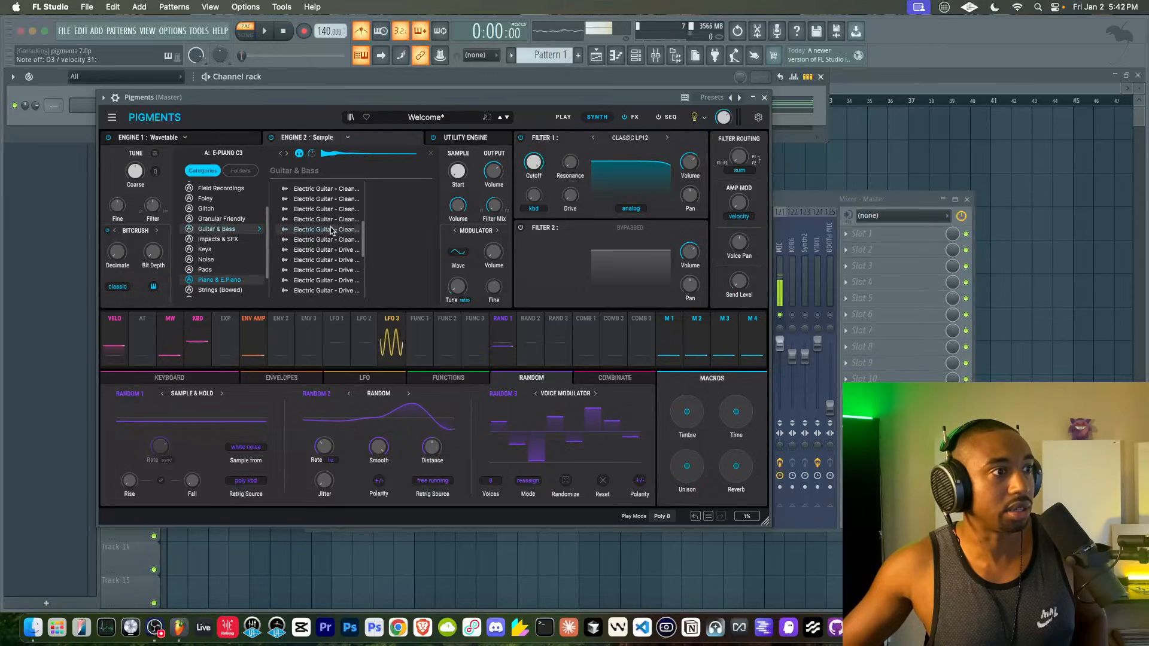
scroll(329, 221, up, 4)
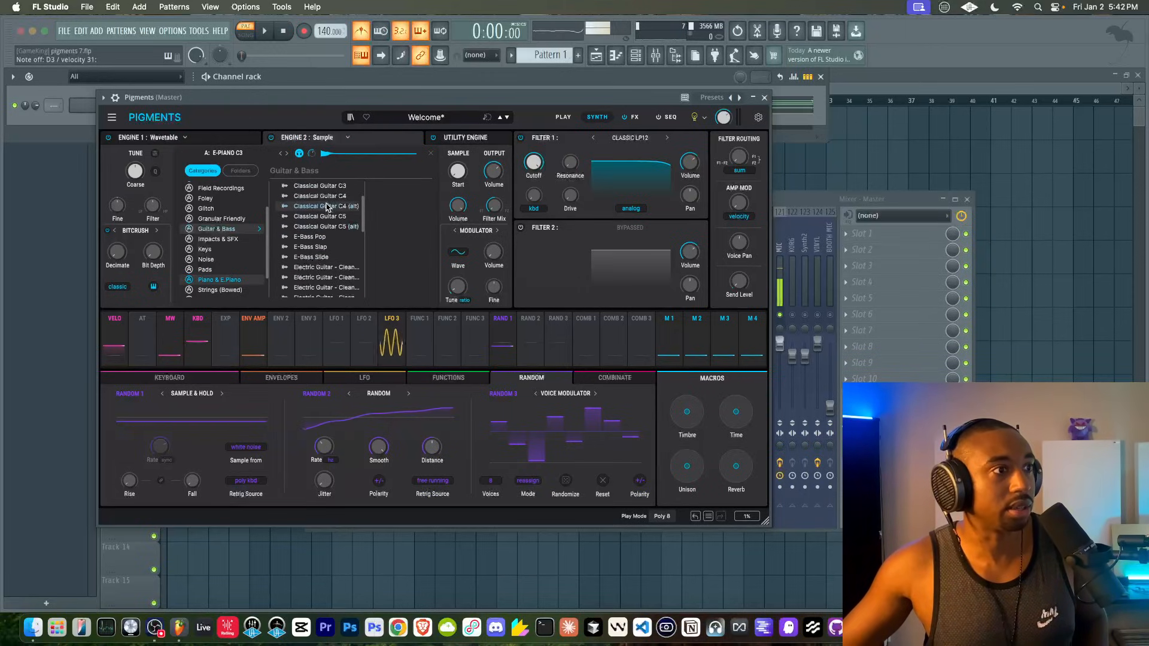
double_click(326, 201)
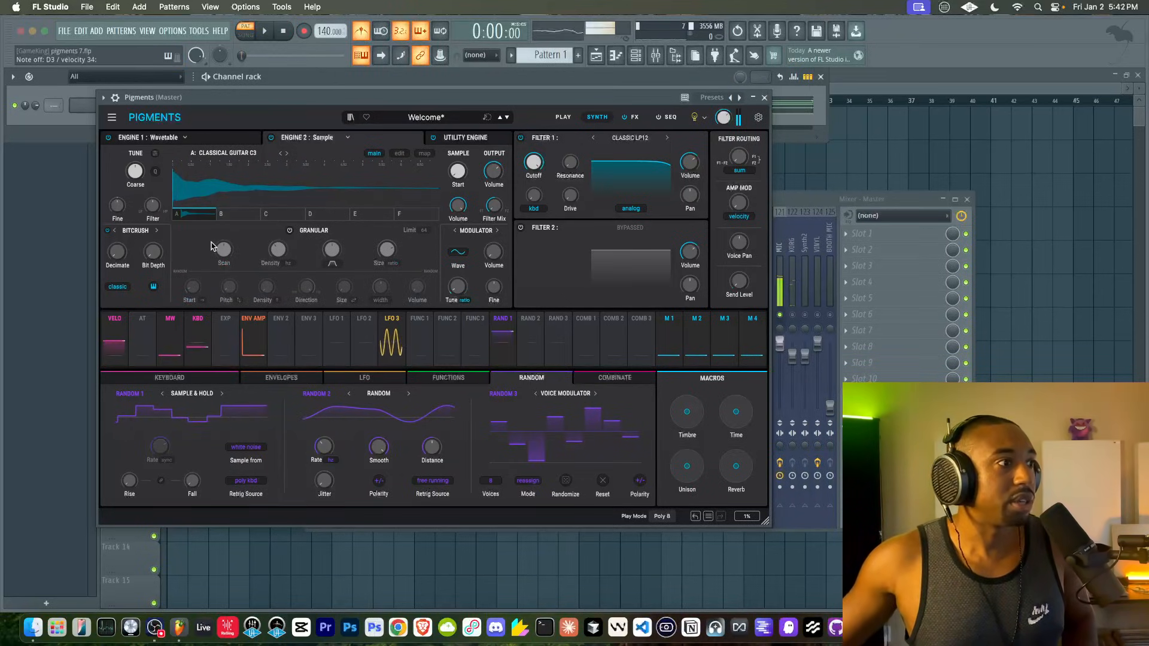
Examine the shaper modes available for the Engine 2 sample
click(133, 231)
click(133, 231)
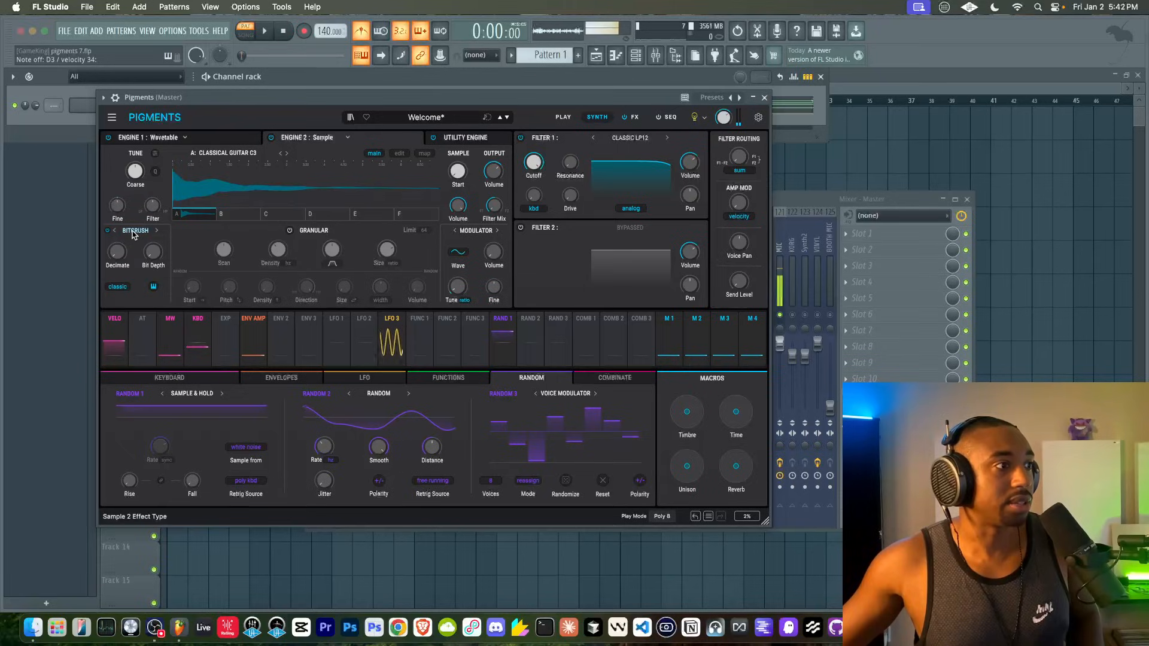
click(133, 231)
click(133, 231)
click(133, 231)
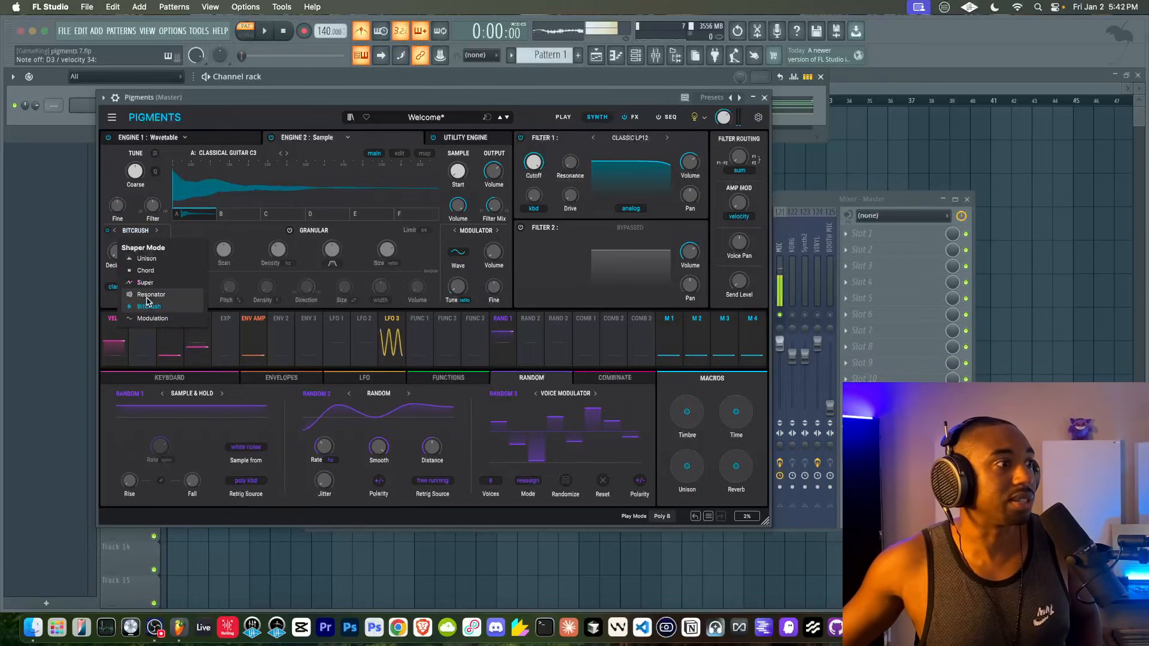
click(136, 233)
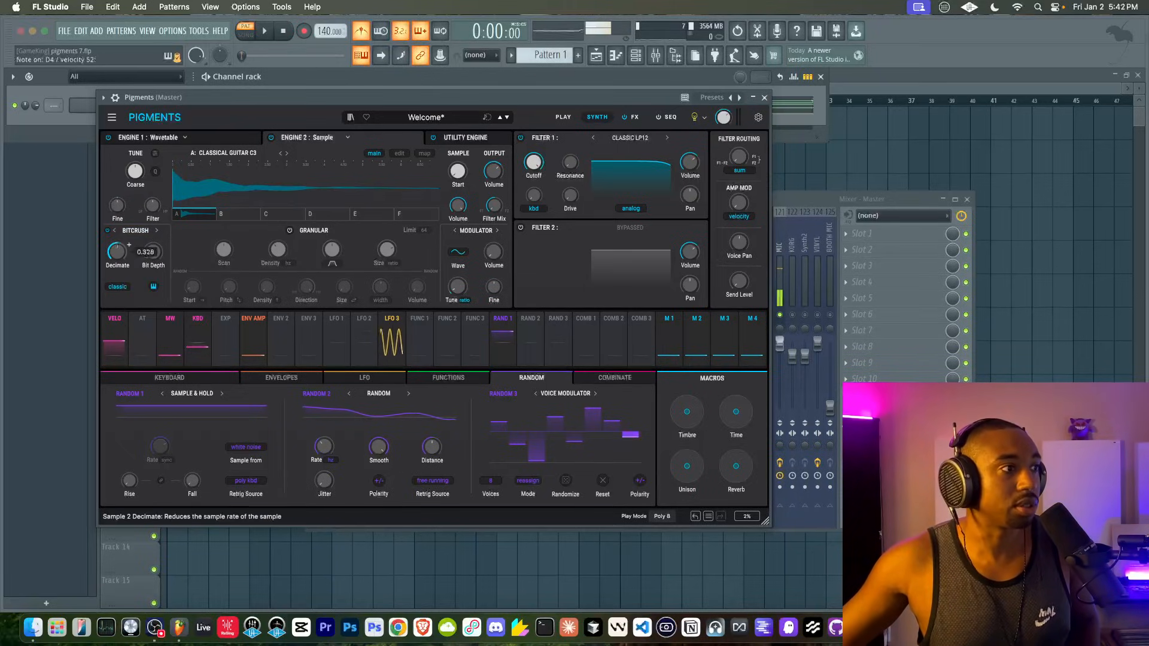
Set the Engine 2 BitCrush bit depth to about 4.40 and turn its Decimate amount down
scroll(114, 262, down, 5)
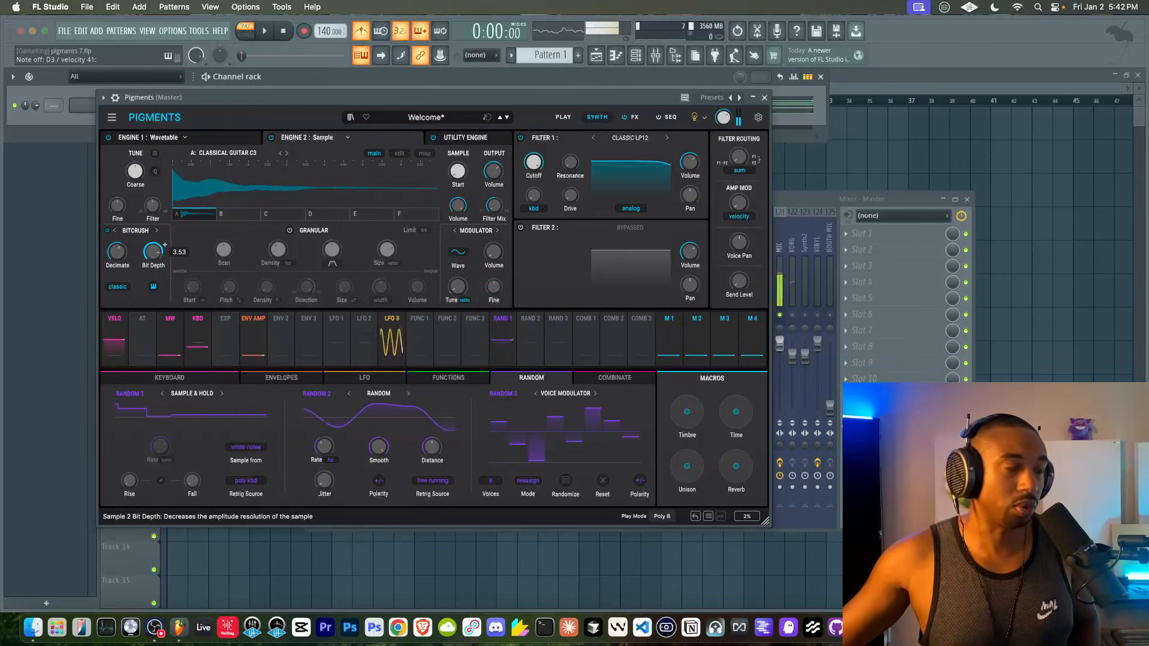
scroll(165, 245, down, 8)
scroll(154, 253, up, 12)
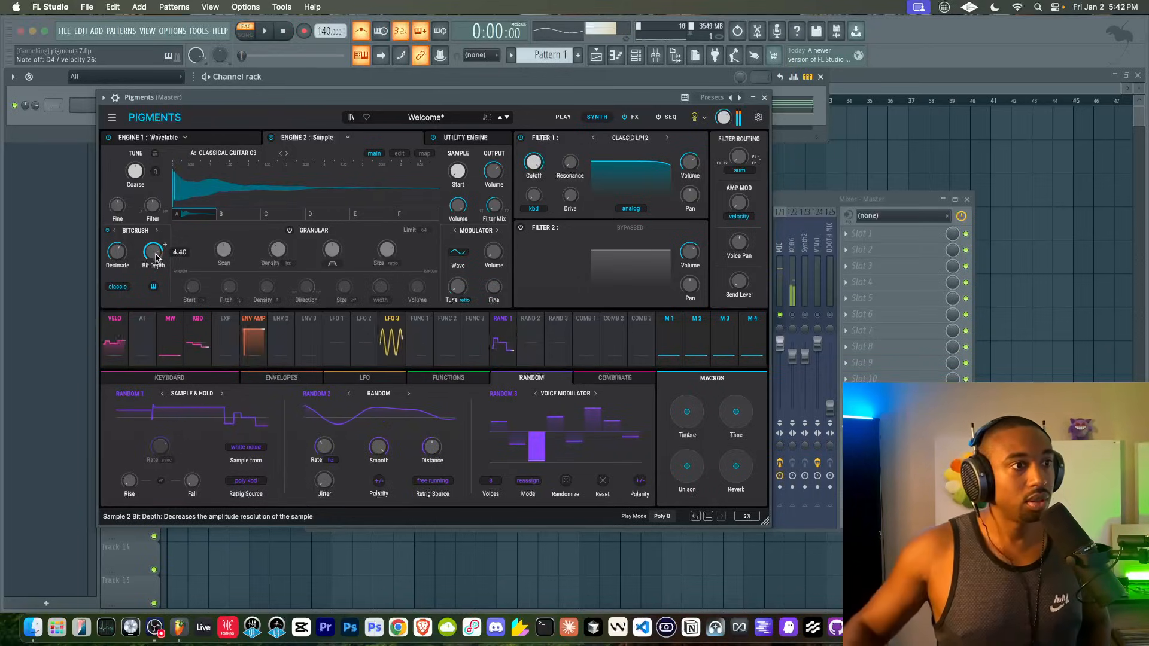
drag(118, 253, 118, 290)
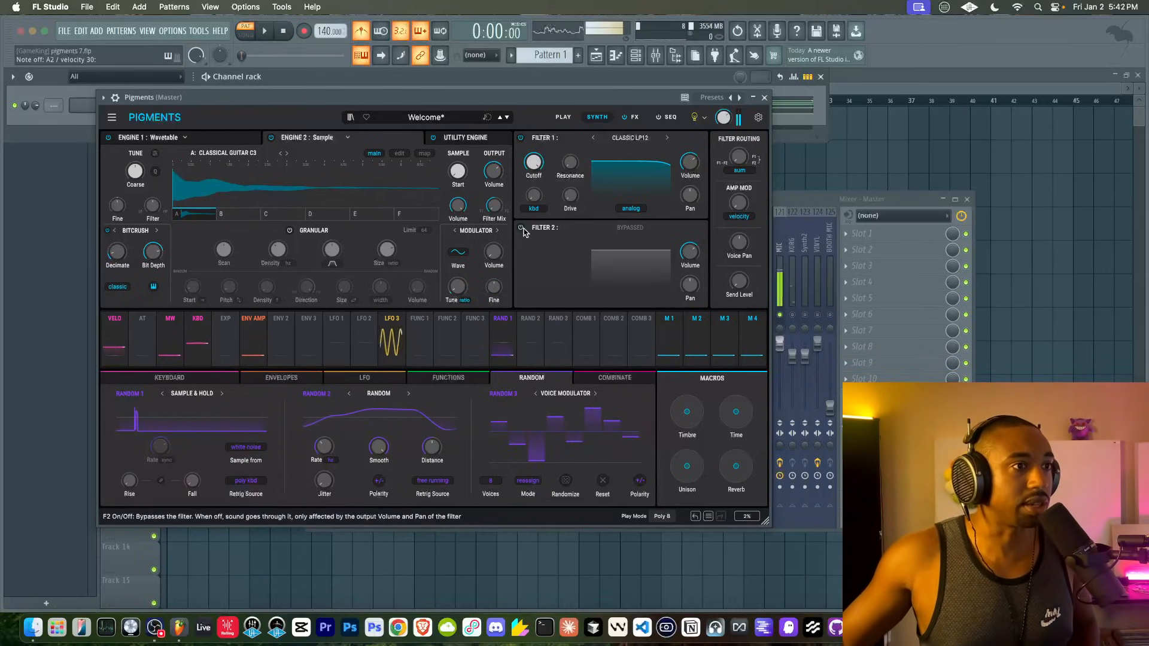
Lower Engine 2's output volume and route it about 63% to Filter 1 and 37% to an enabled Filter 2
drag(493, 172, 495, 203)
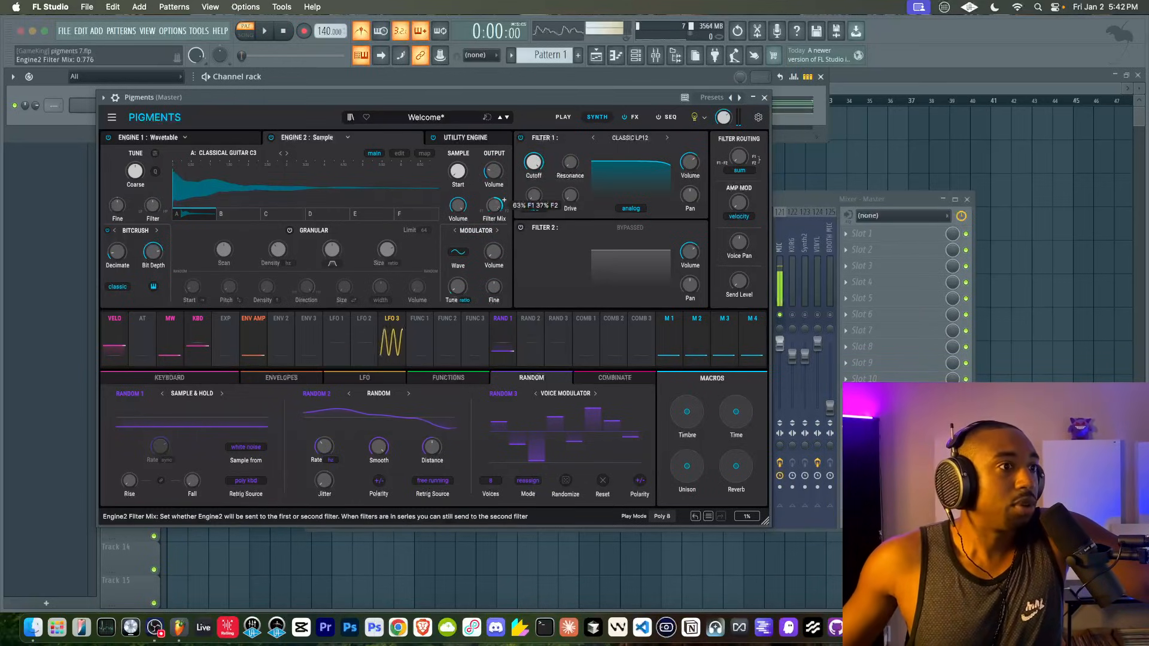
click(521, 229)
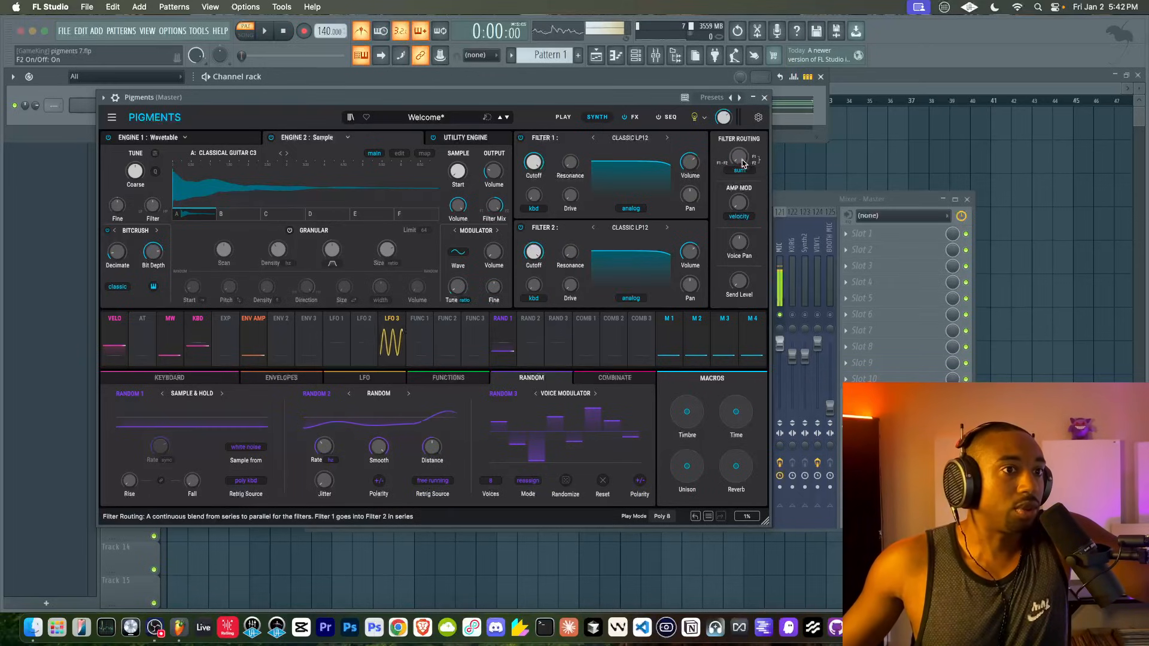
Adjust the filter routing blend between series and parallel, and remove the Pattern 1 clip from the playlist
drag(739, 160, 740, 76)
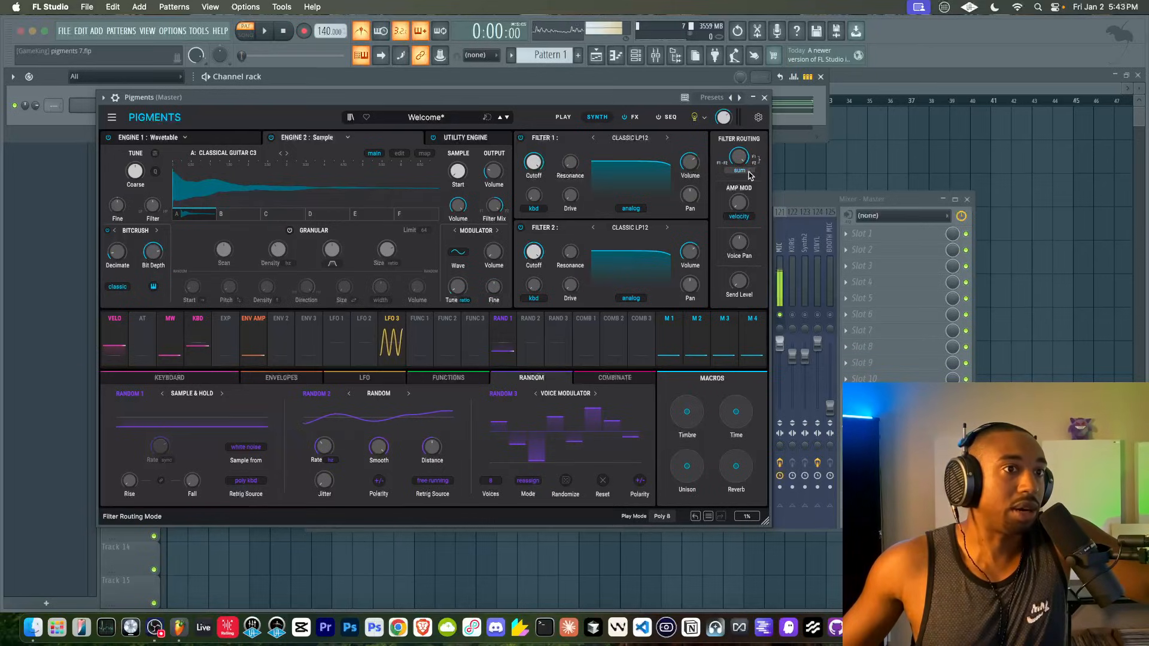
click(742, 171)
click(779, 180)
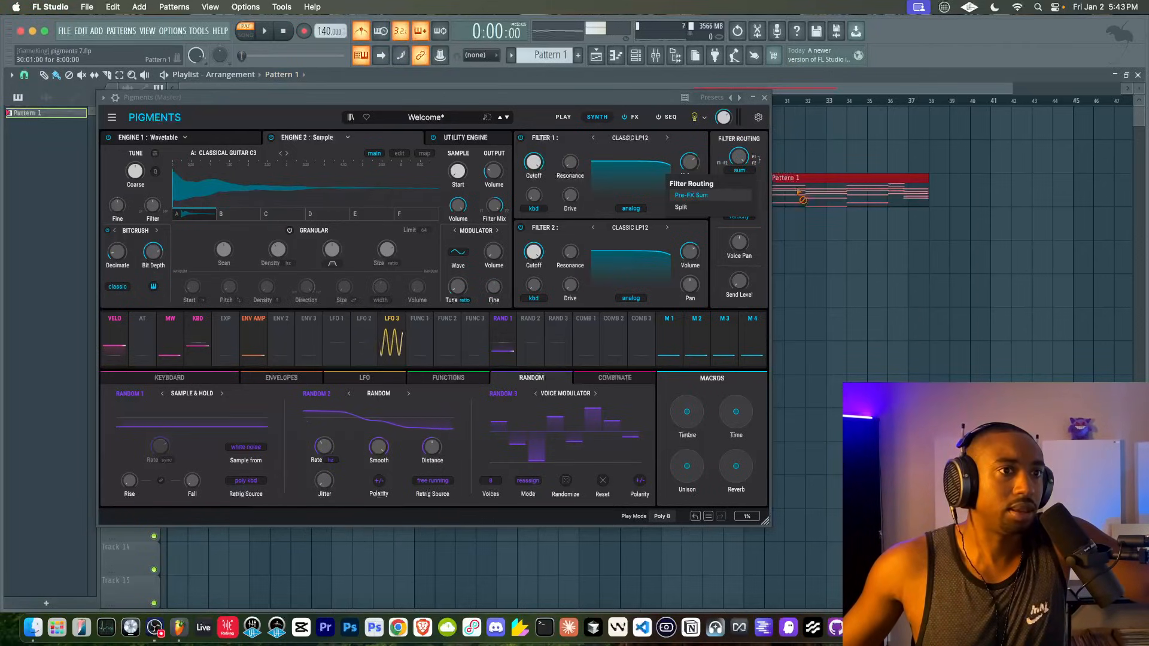
right_click(797, 188)
click(742, 165)
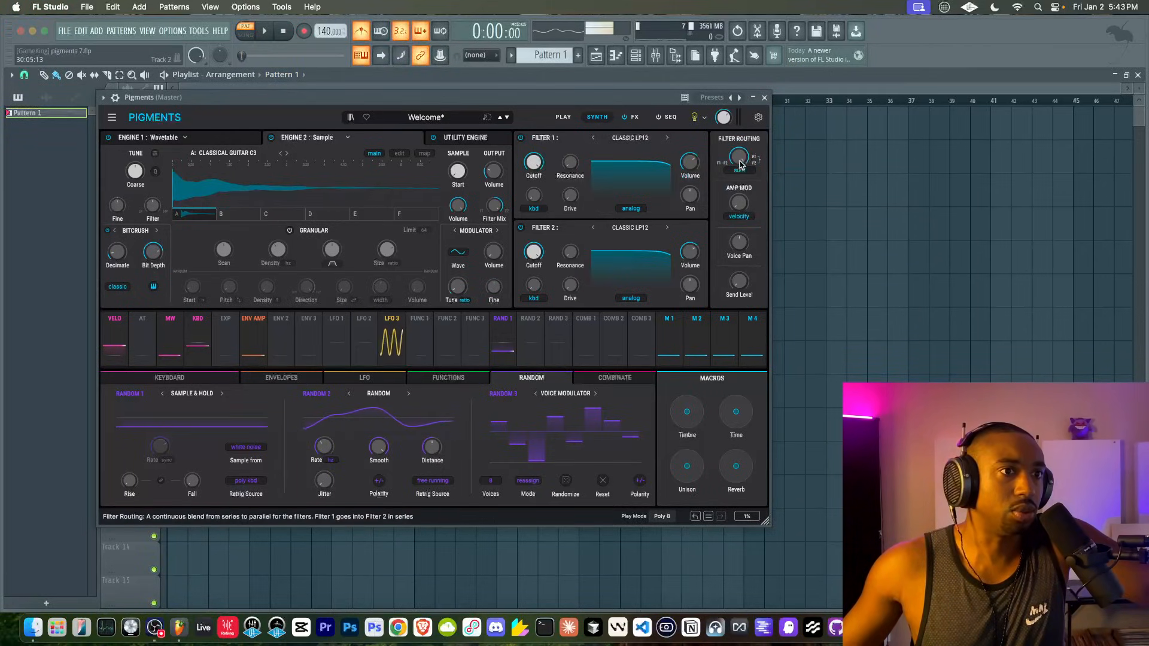
drag(739, 157, 739, 246)
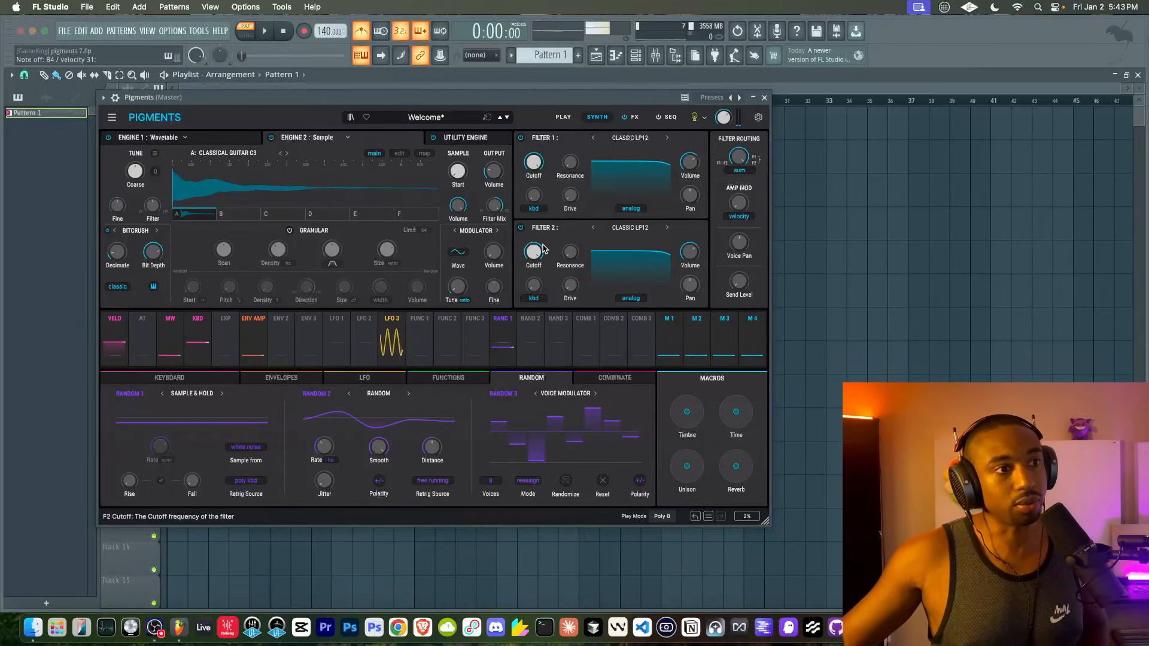
Increase Filter 2's drive and resonance and lower its cutoff
drag(569, 288, 534, 261)
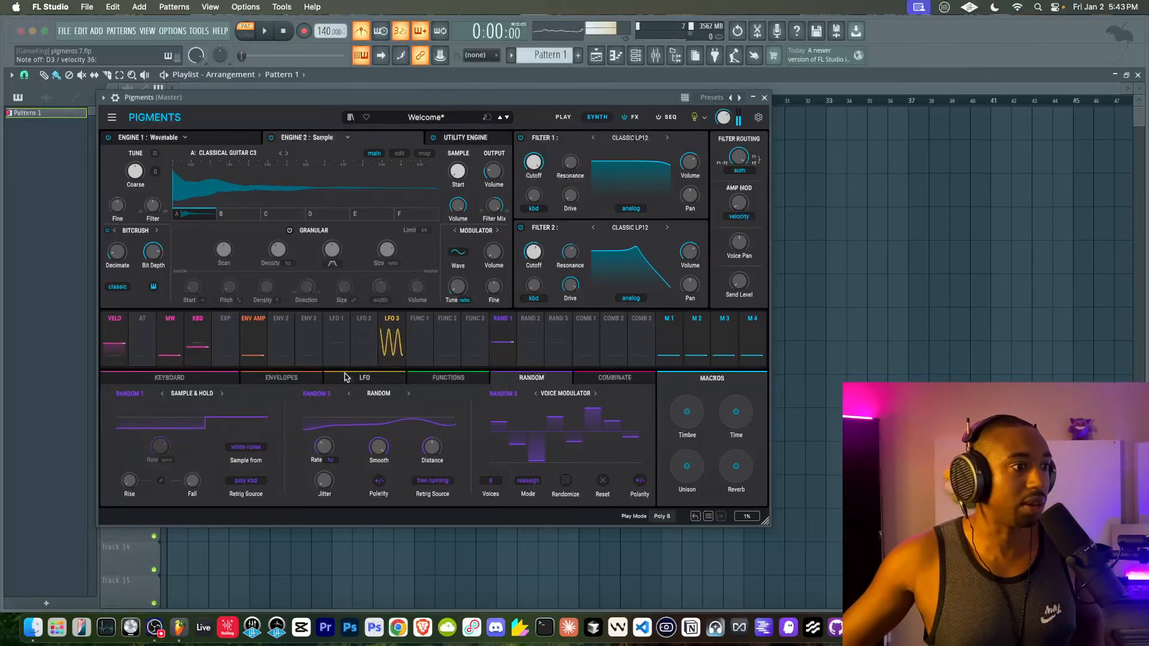
Examine the Combinate modulators and the types available for Combinate 1
click(606, 377)
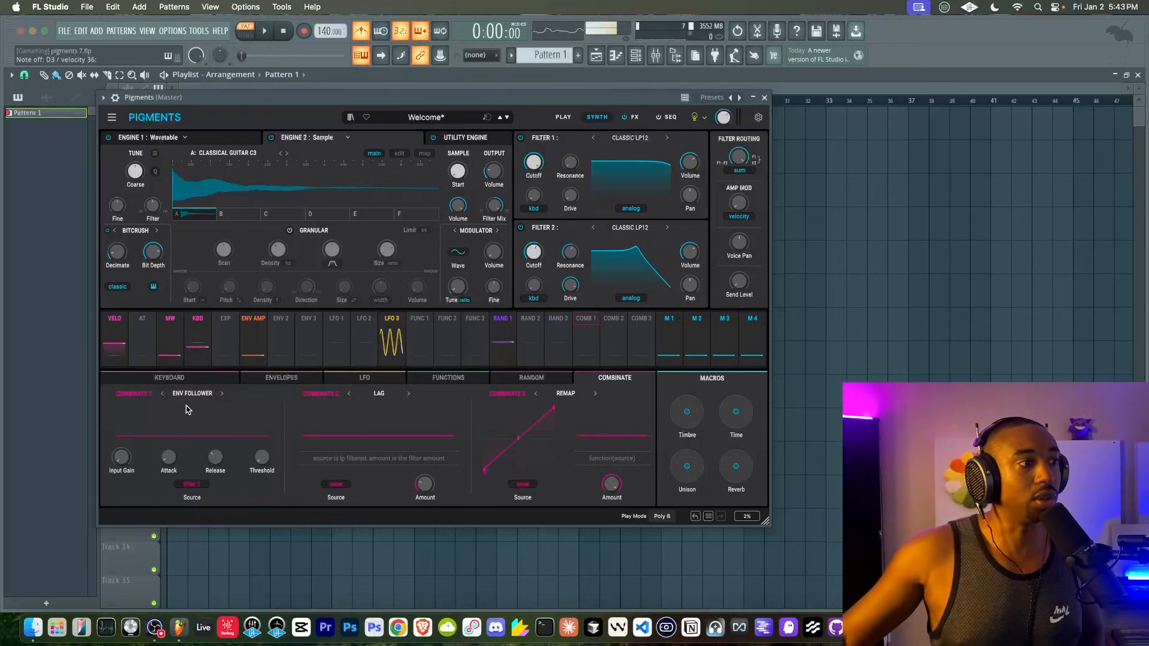
click(206, 393)
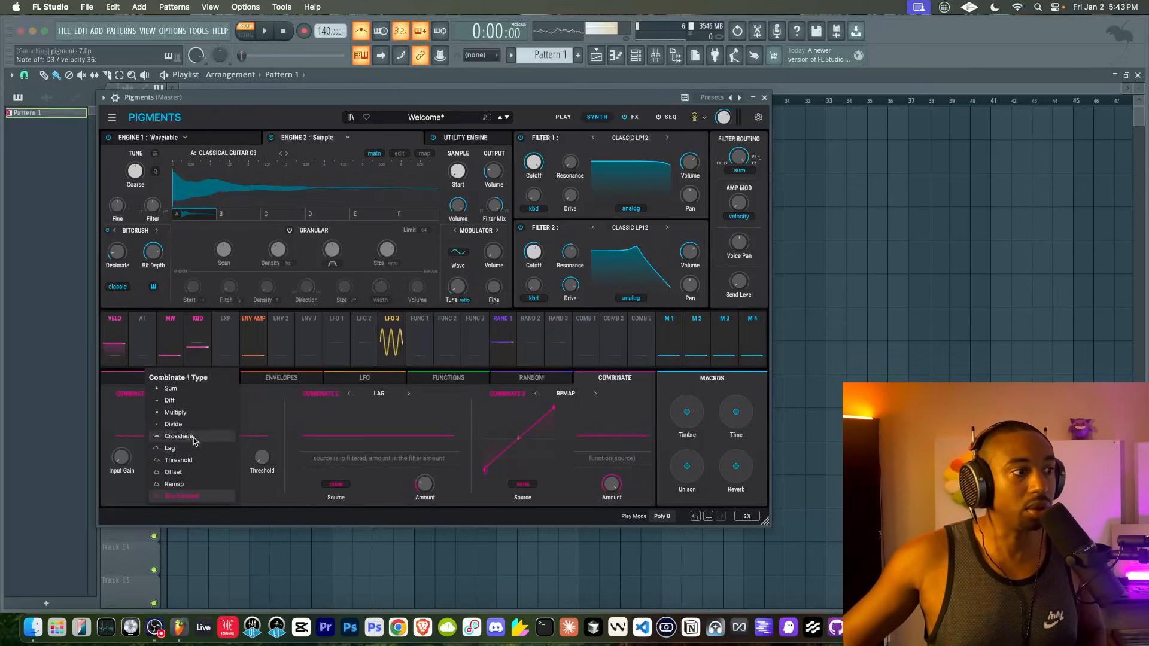
click(273, 490)
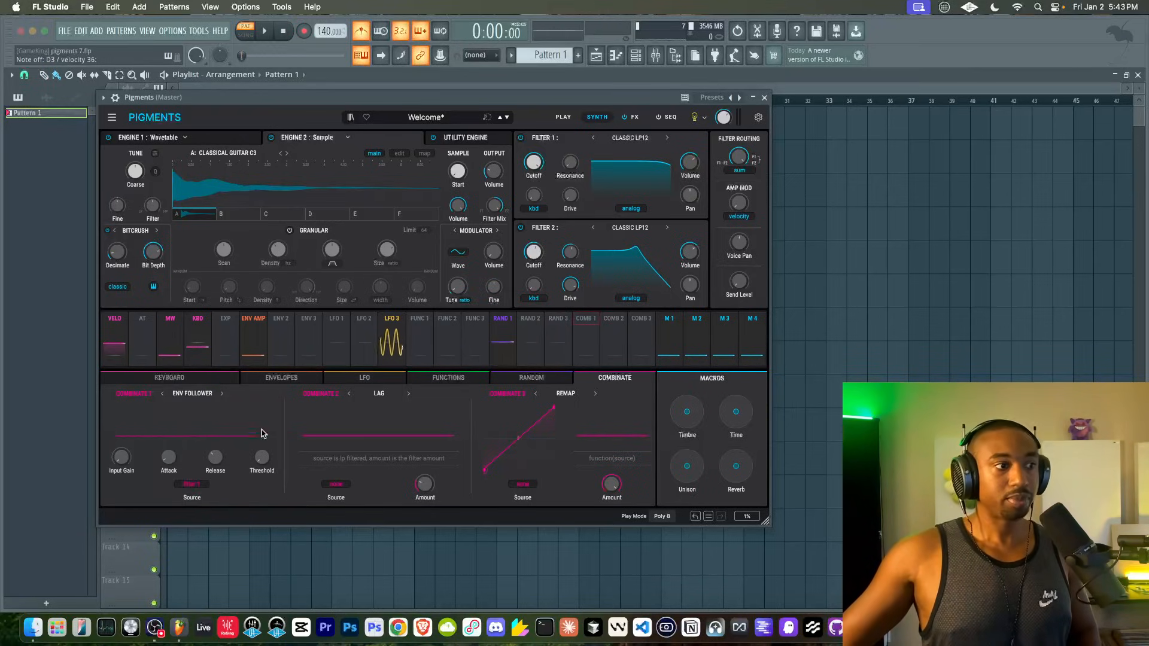
Assign Combinate 1 to Filter 2's cutoff, and adjust the filter's base cutoff and drive
click(590, 324)
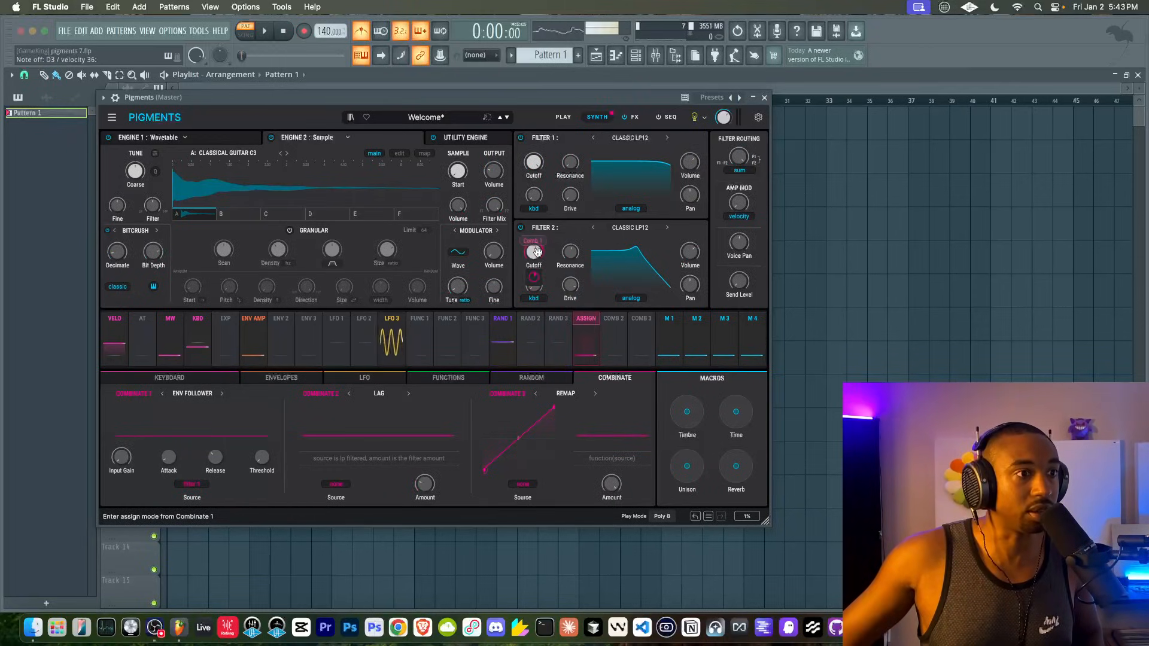
drag(534, 252, 535, 263)
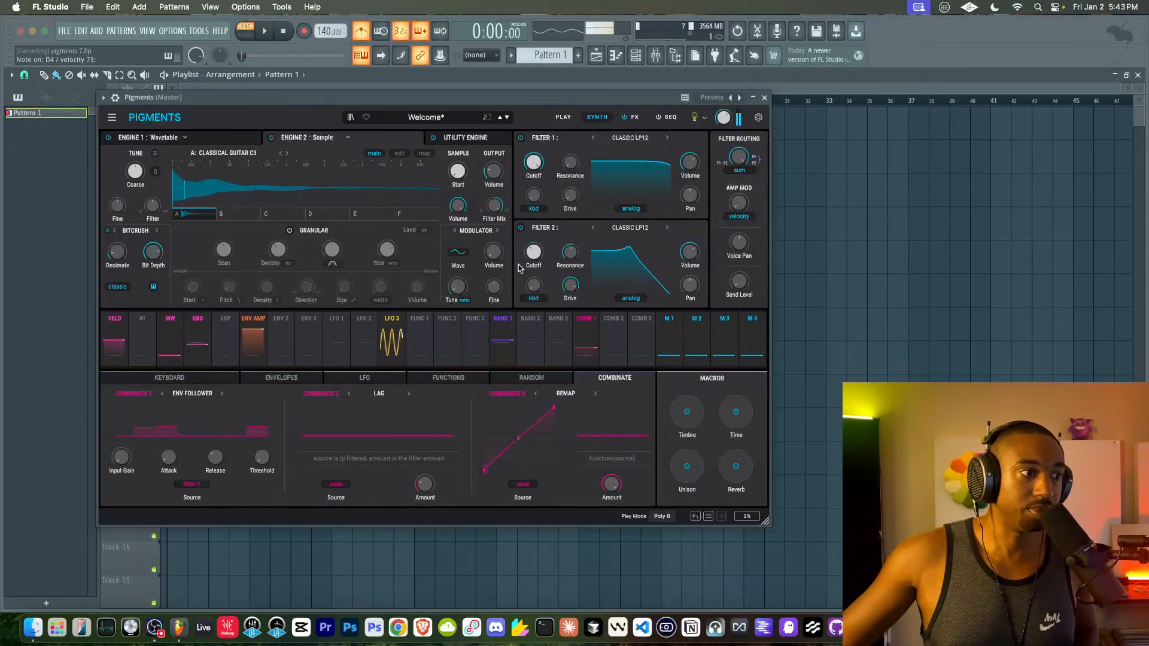
mouse_move(532, 261)
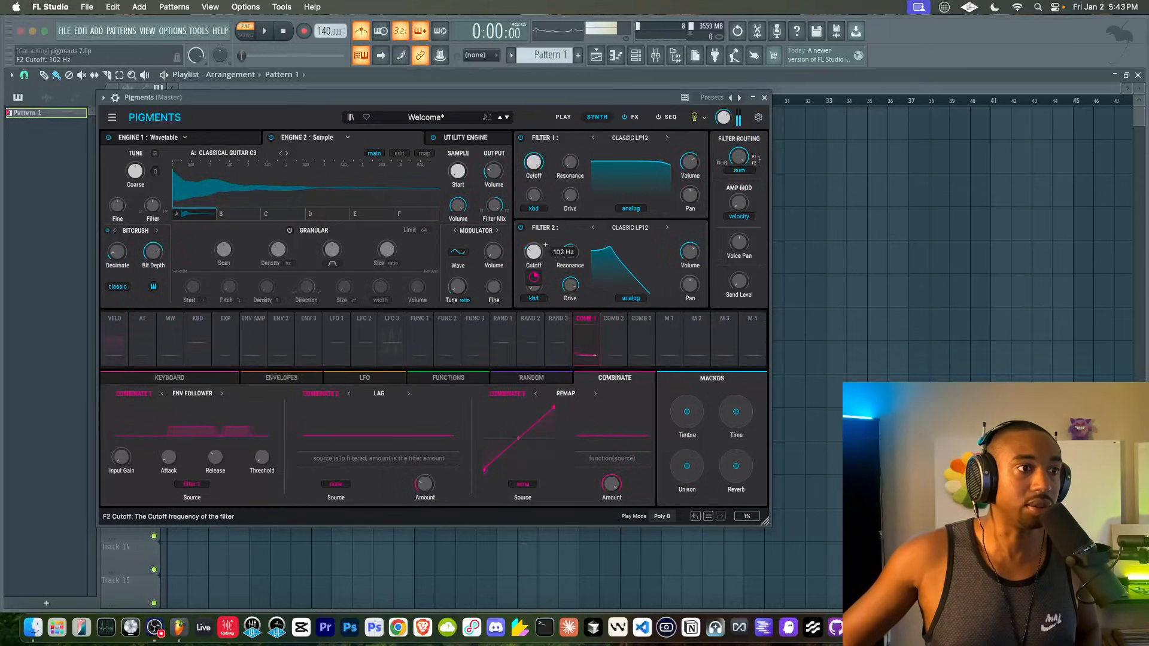
drag(568, 265, 533, 247)
drag(570, 286, 579, 279)
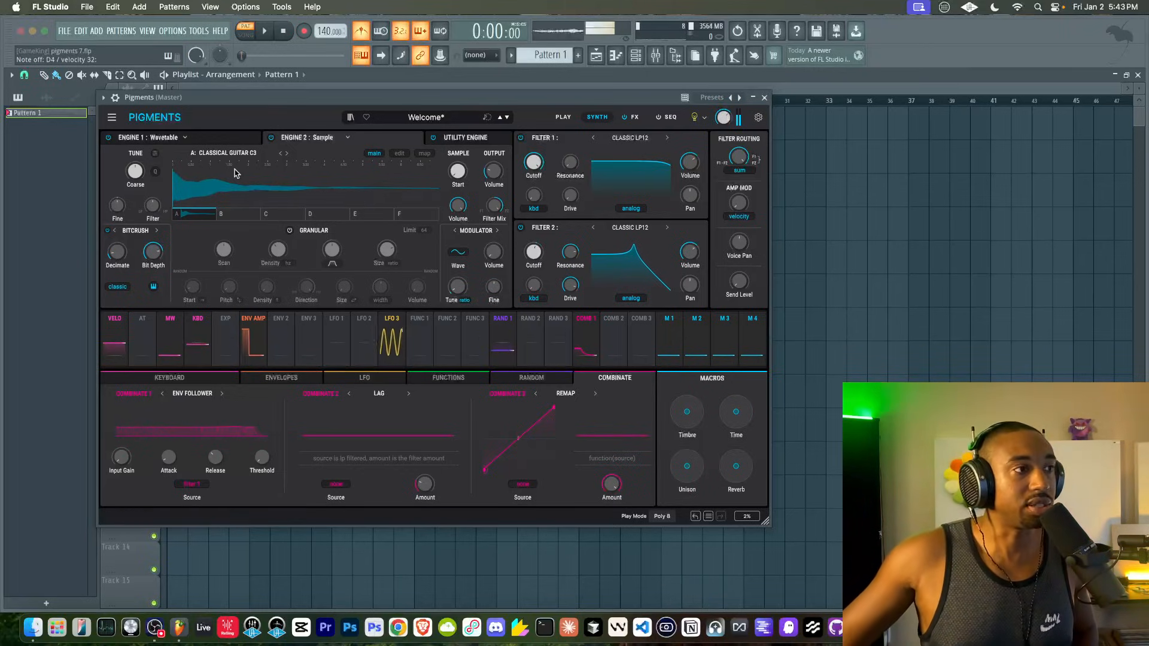
Raise the modulator volume in Engine 1
click(217, 138)
drag(494, 256, 494, 241)
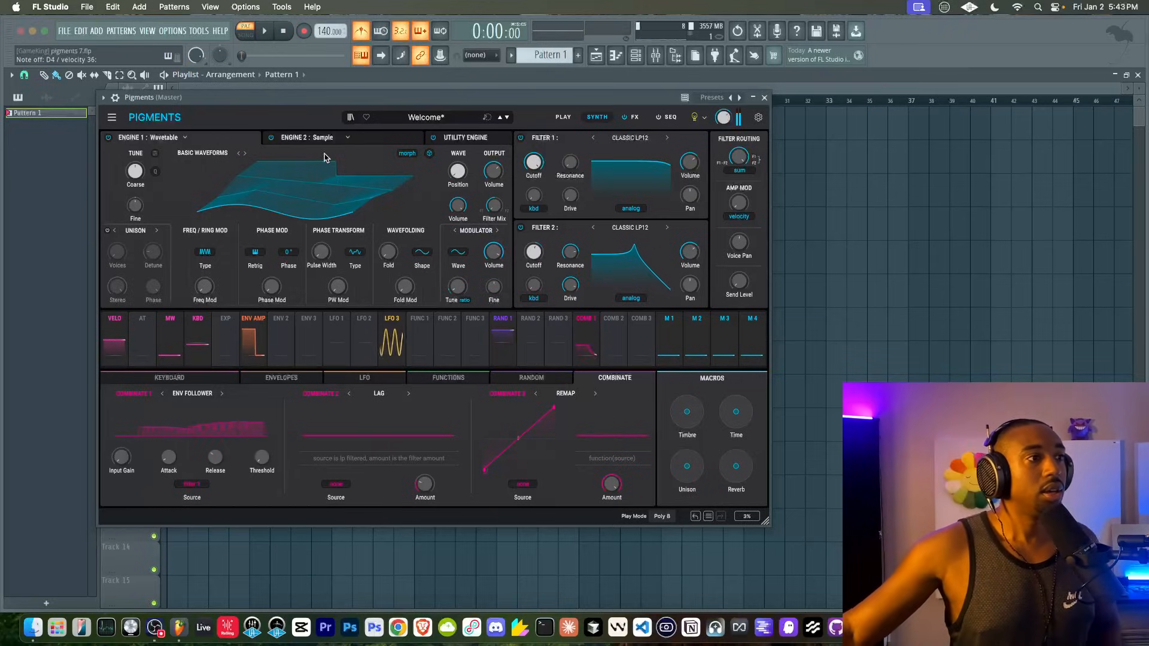
Add a Shimmer effect to the first FX A slot and raise its pitch shift
click(635, 118)
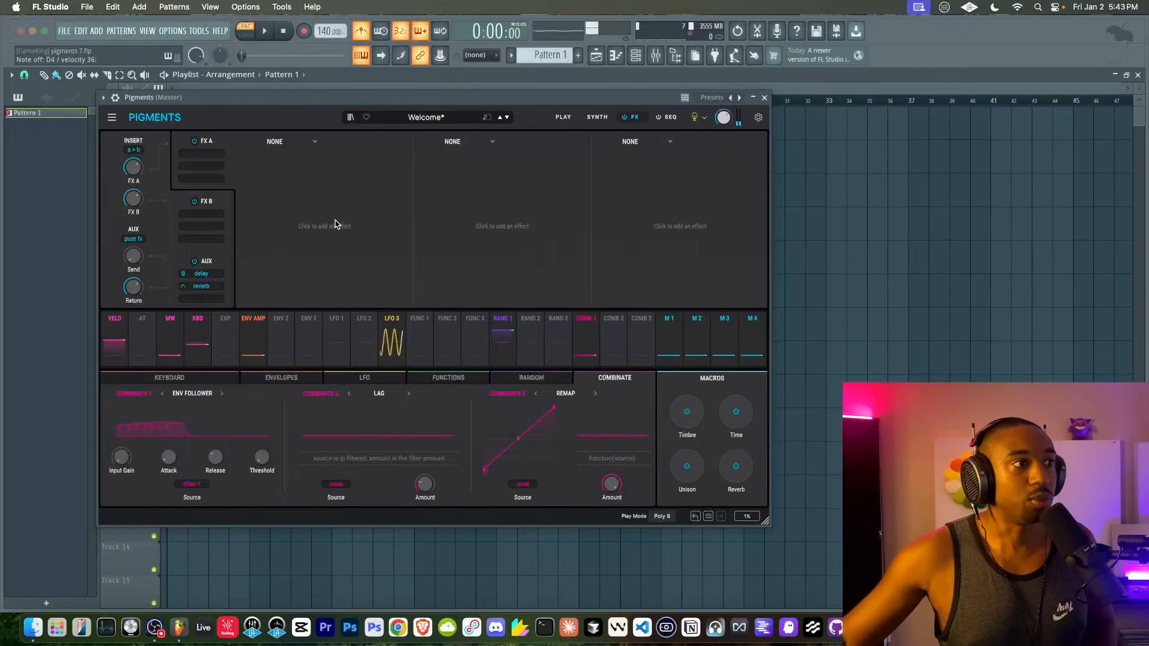
click(289, 148)
click(302, 250)
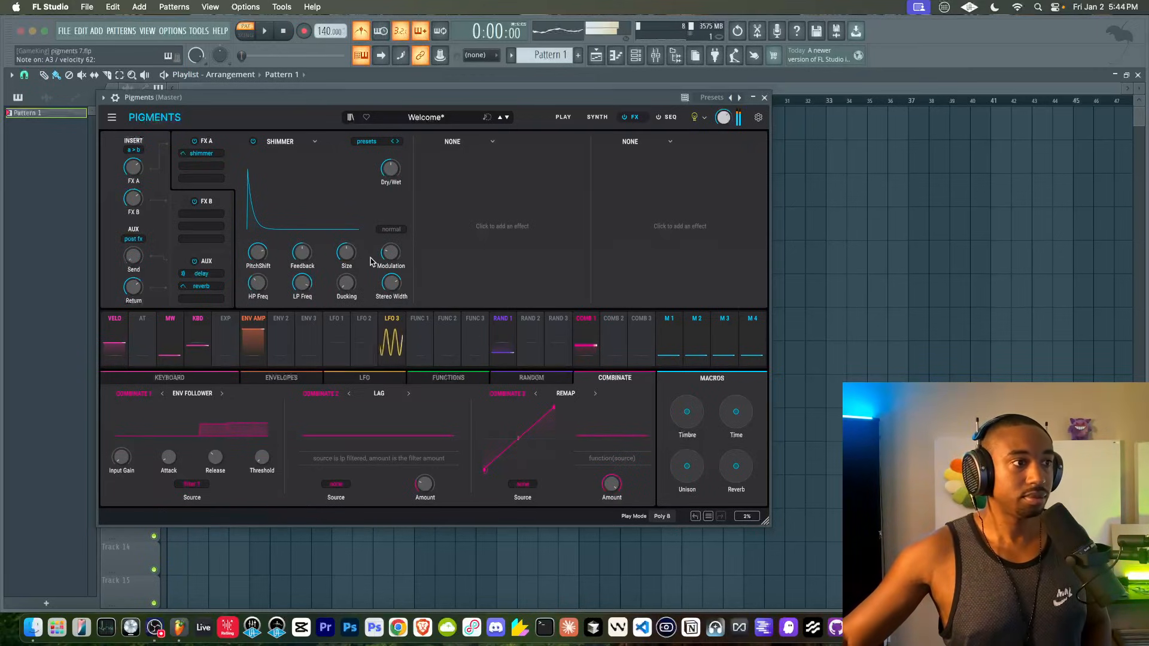
drag(257, 252, 258, 245)
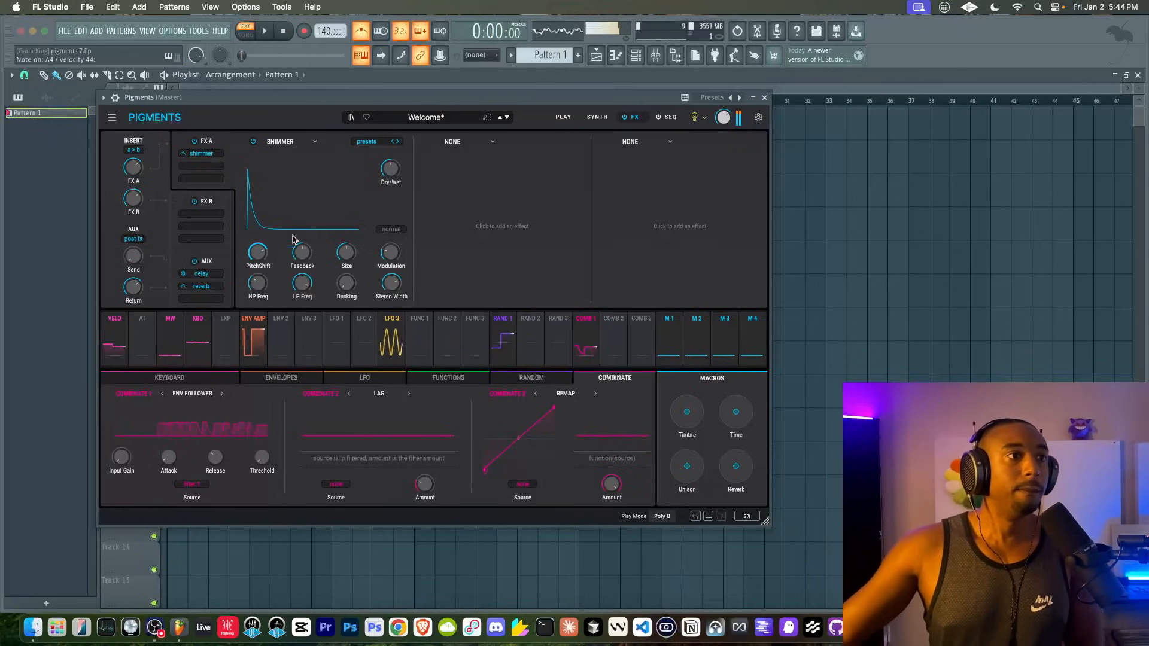
Raise Engine 2's output volume to about -23.6 dB and adjust the BitCrush bit depth
click(596, 117)
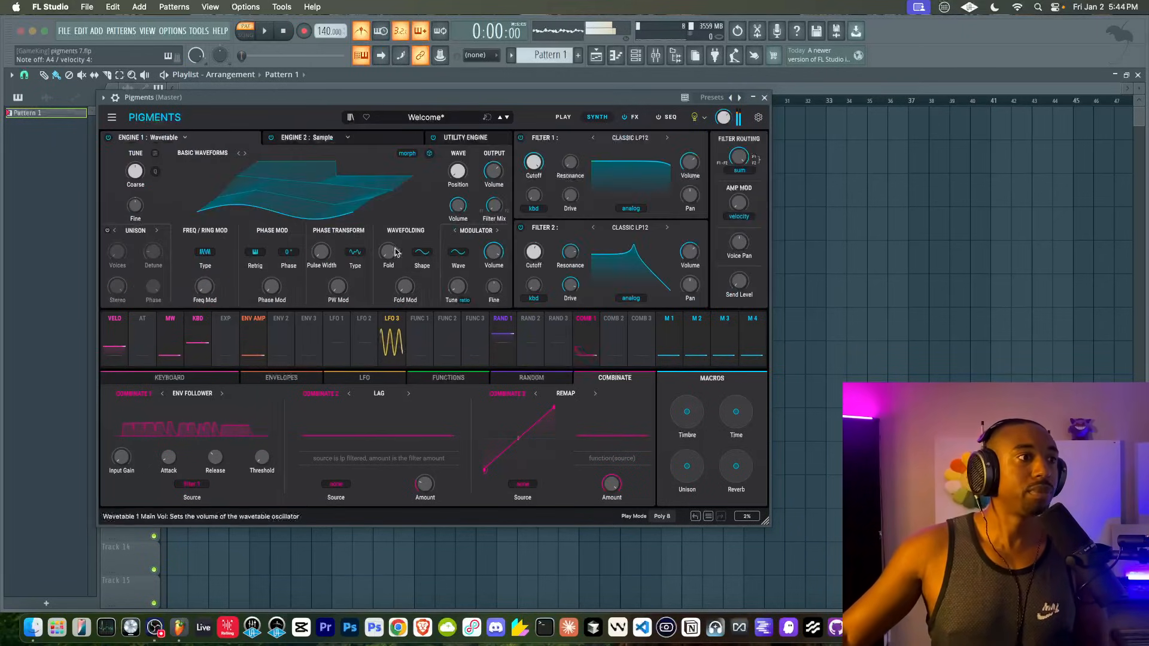
click(331, 135)
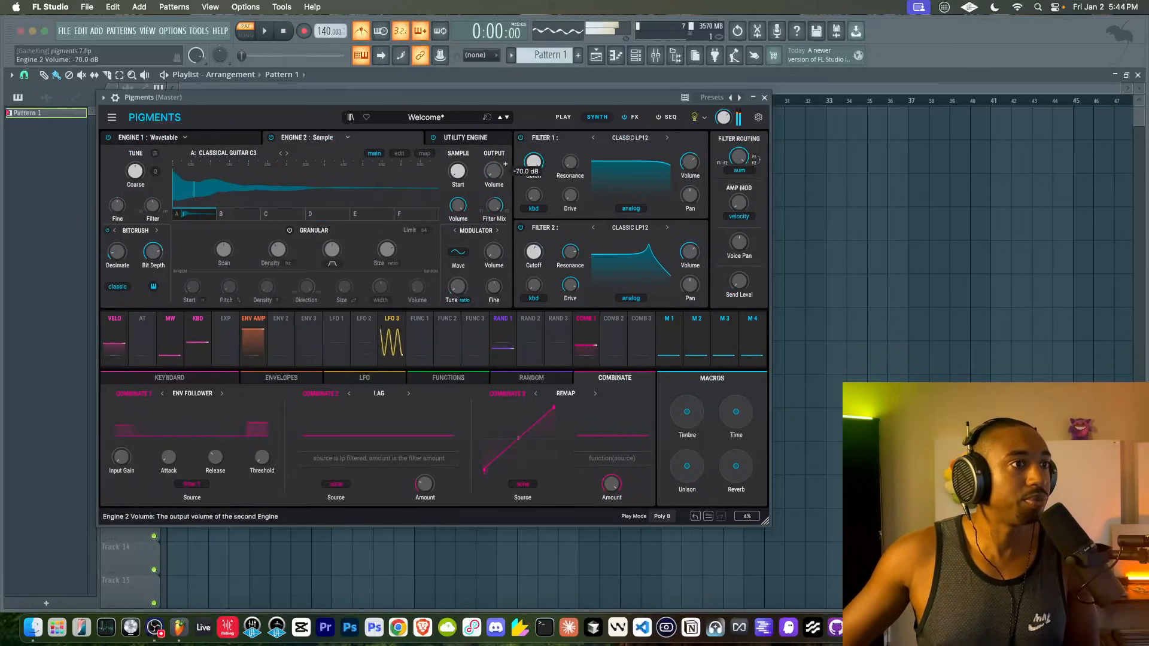
drag(494, 172, 493, 157)
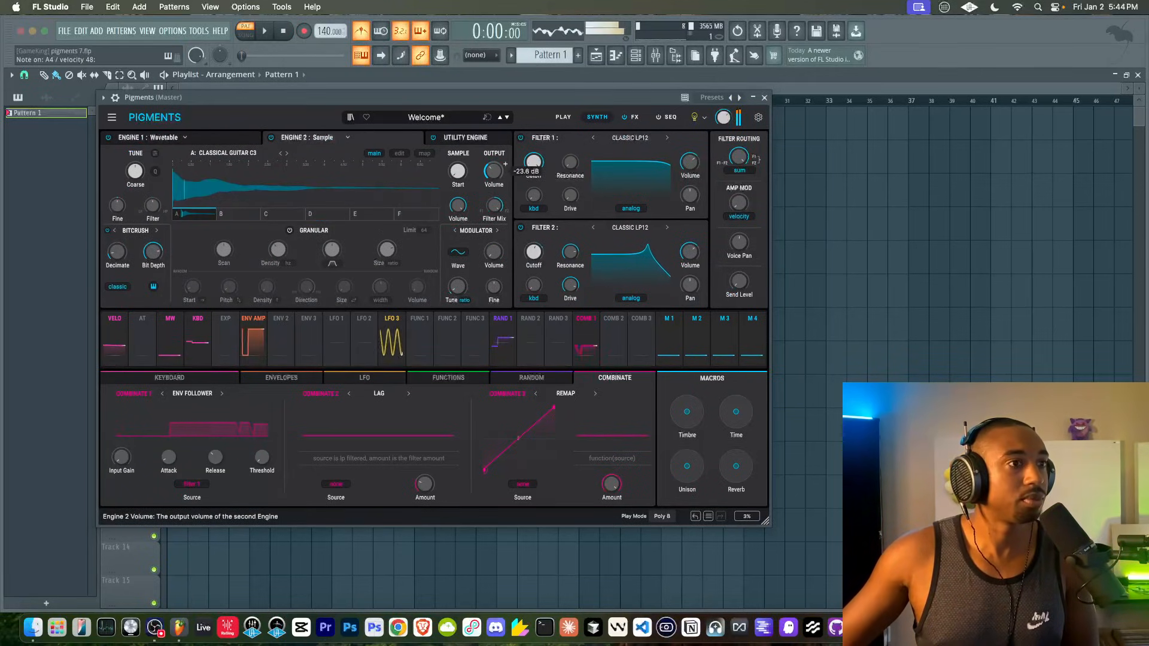
drag(153, 252, 154, 251)
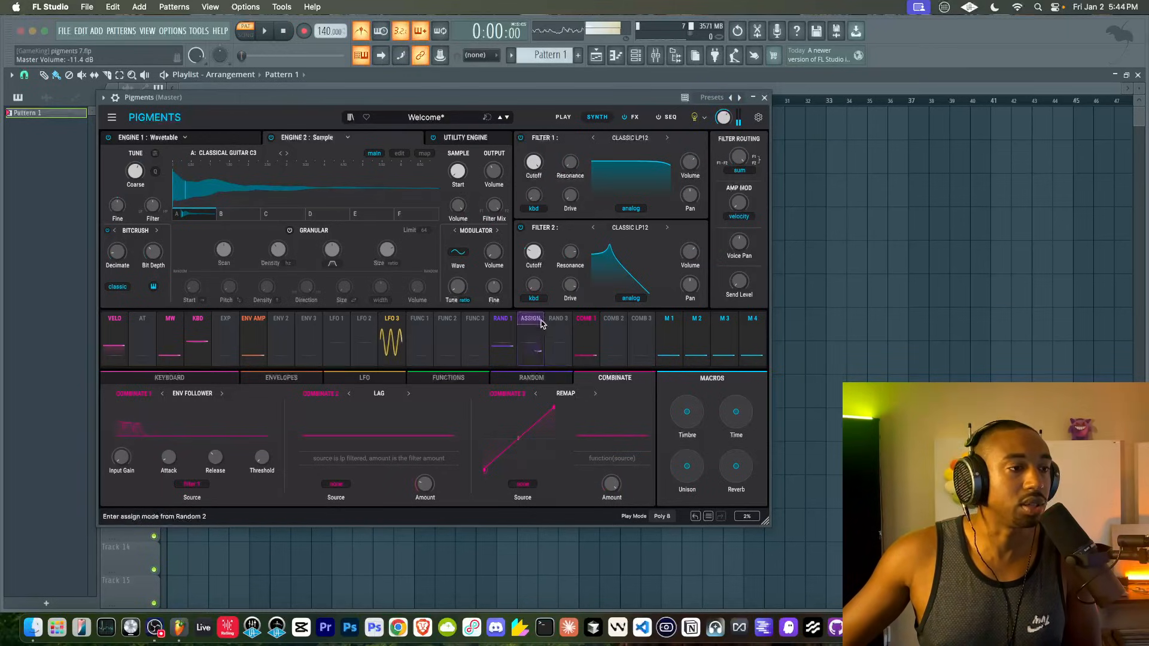
Assign the Random 3 voice modulator to Filter 2's cutoff with an amount of about 0.44
click(561, 381)
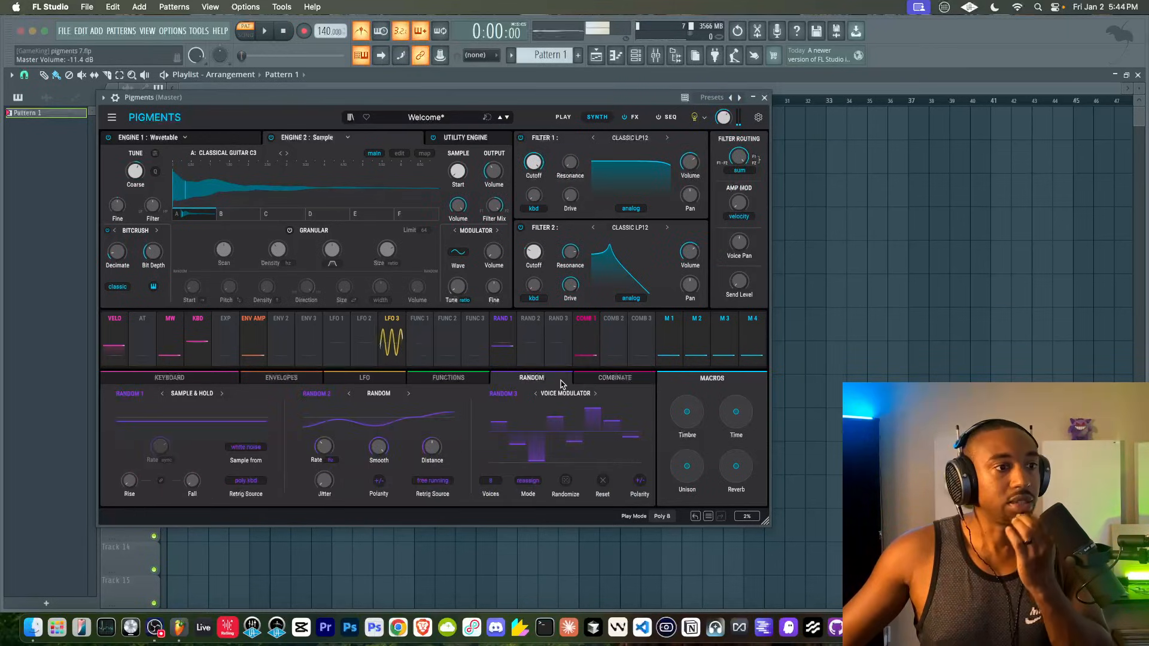
click(243, 381)
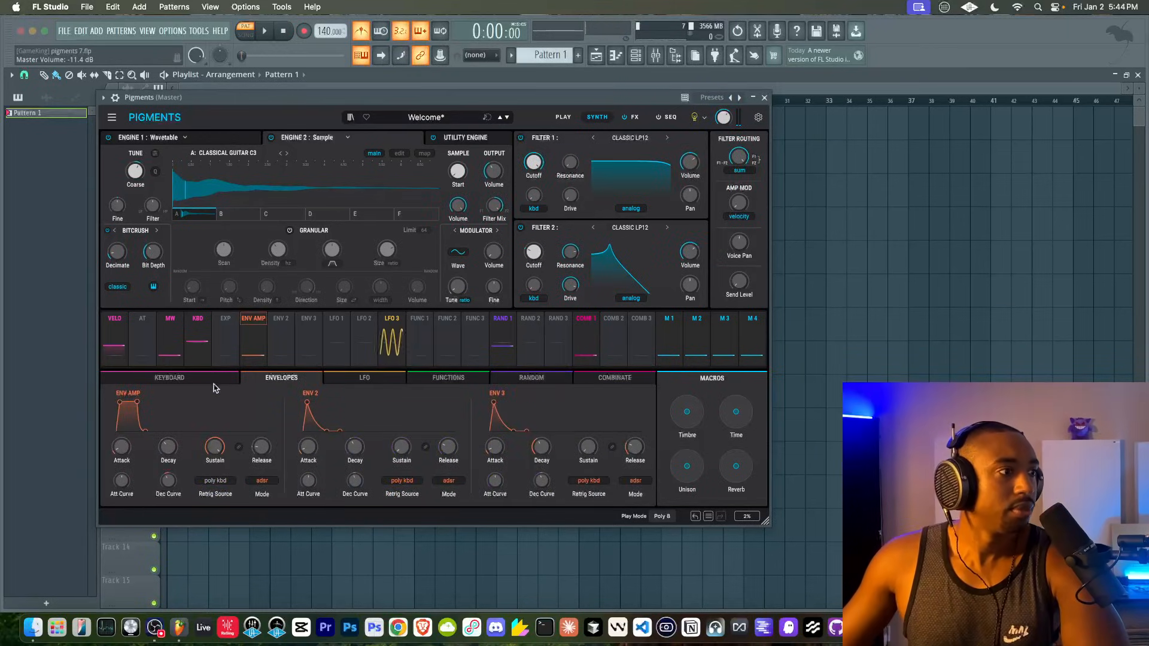
click(228, 378)
click(491, 379)
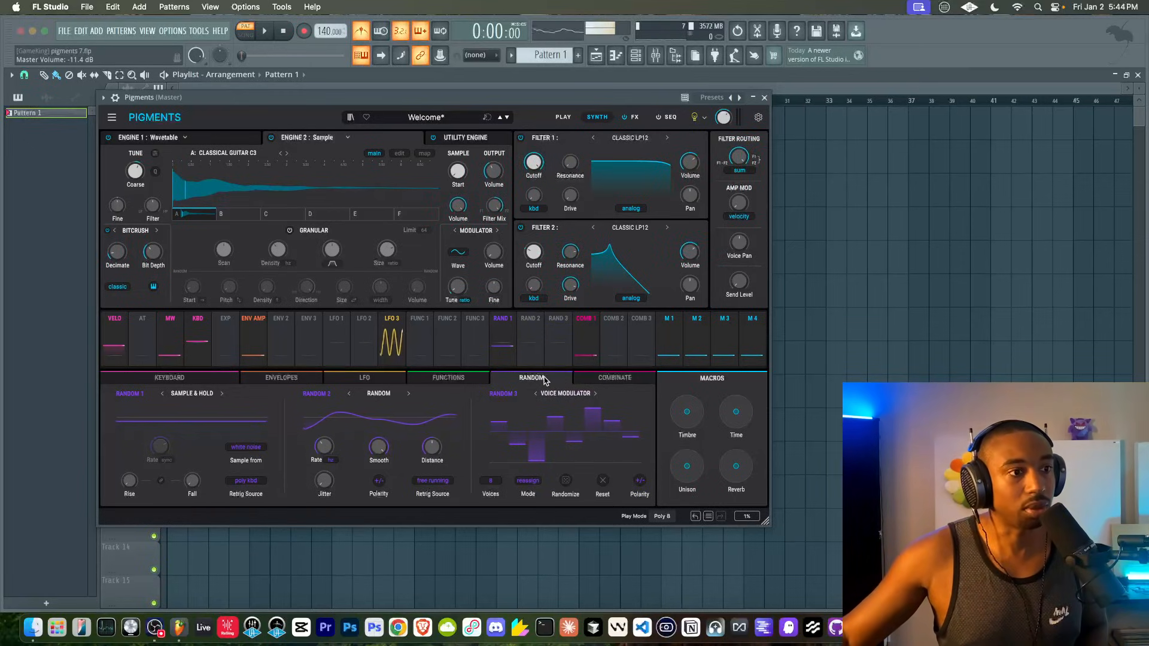
click(558, 319)
drag(538, 255, 542, 223)
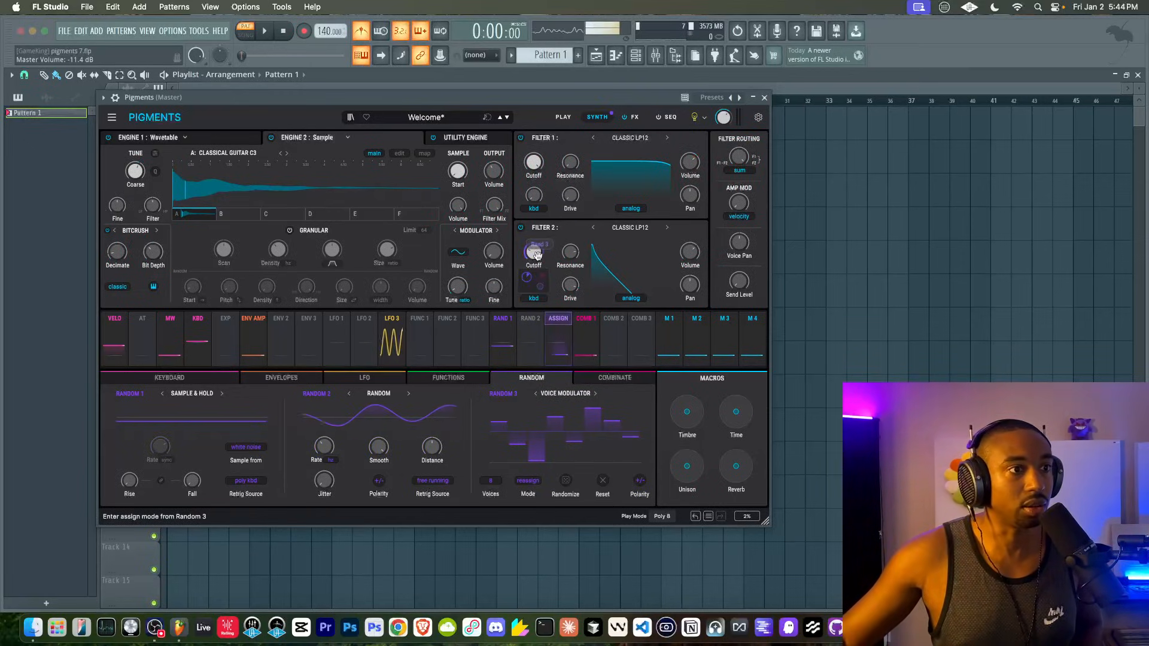
drag(527, 277, 527, 267)
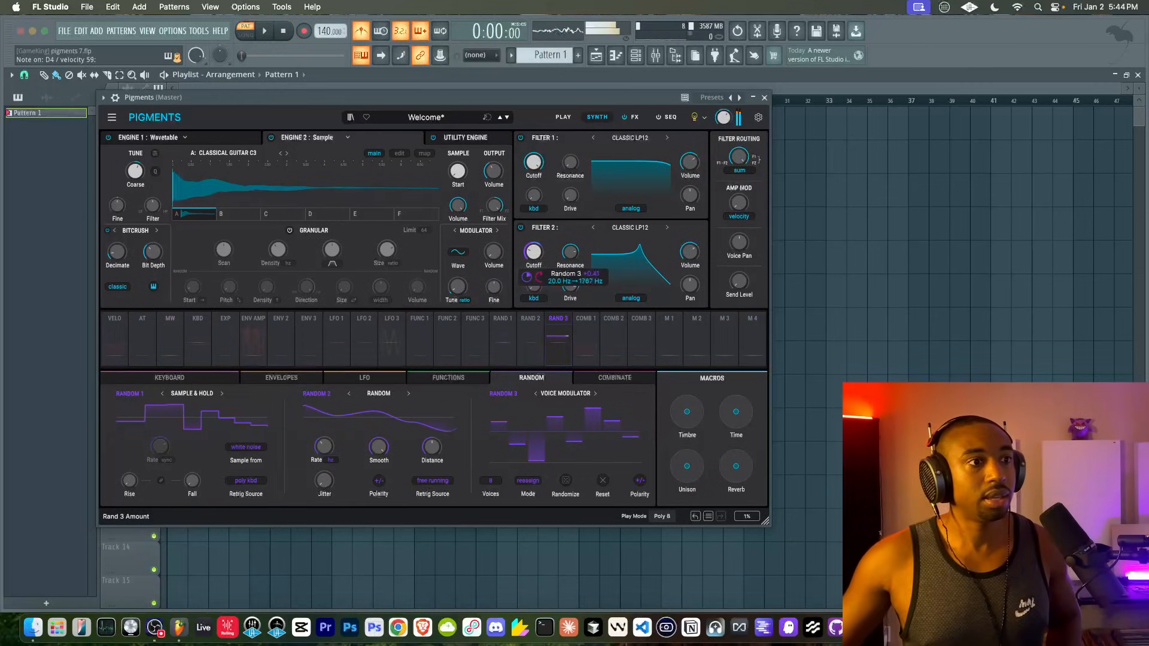
mouse_move(560, 412)
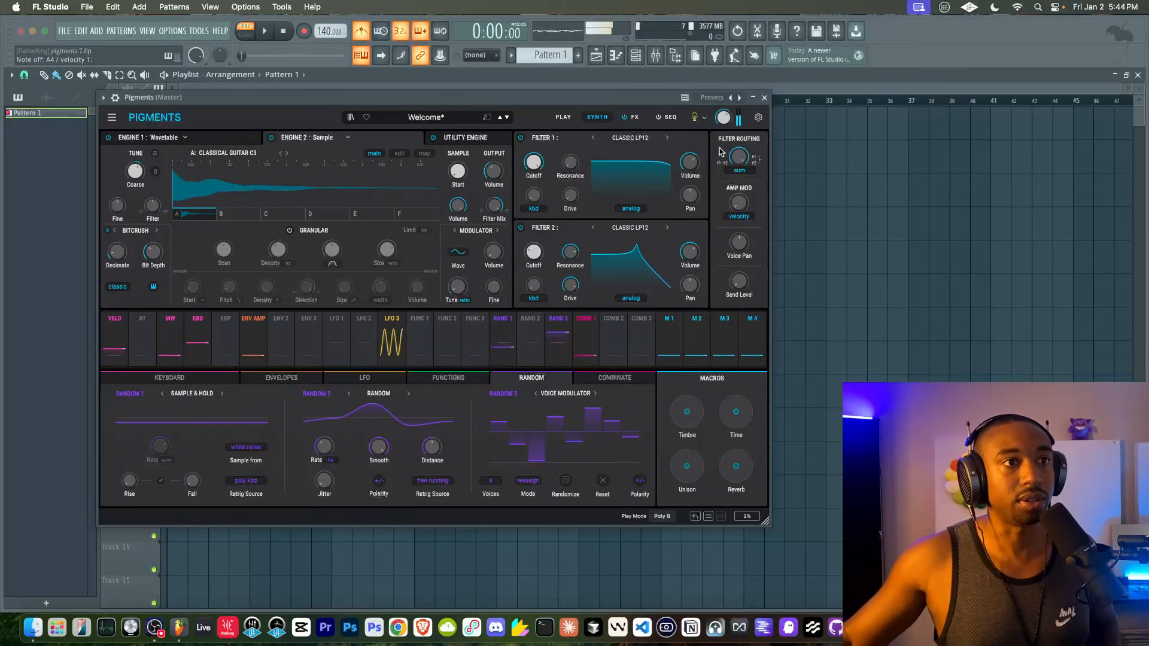
Lower the master volume to about -18.4 dB and set the Shimmer dry/wet balance to 20%
drag(723, 117, 727, 125)
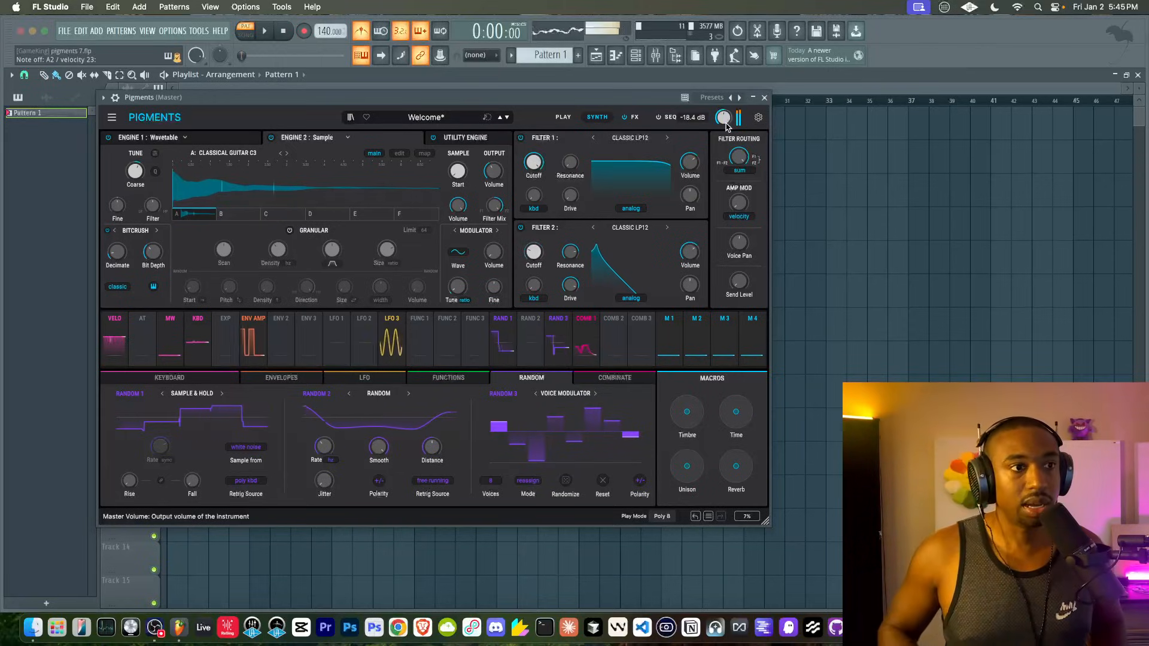
click(635, 118)
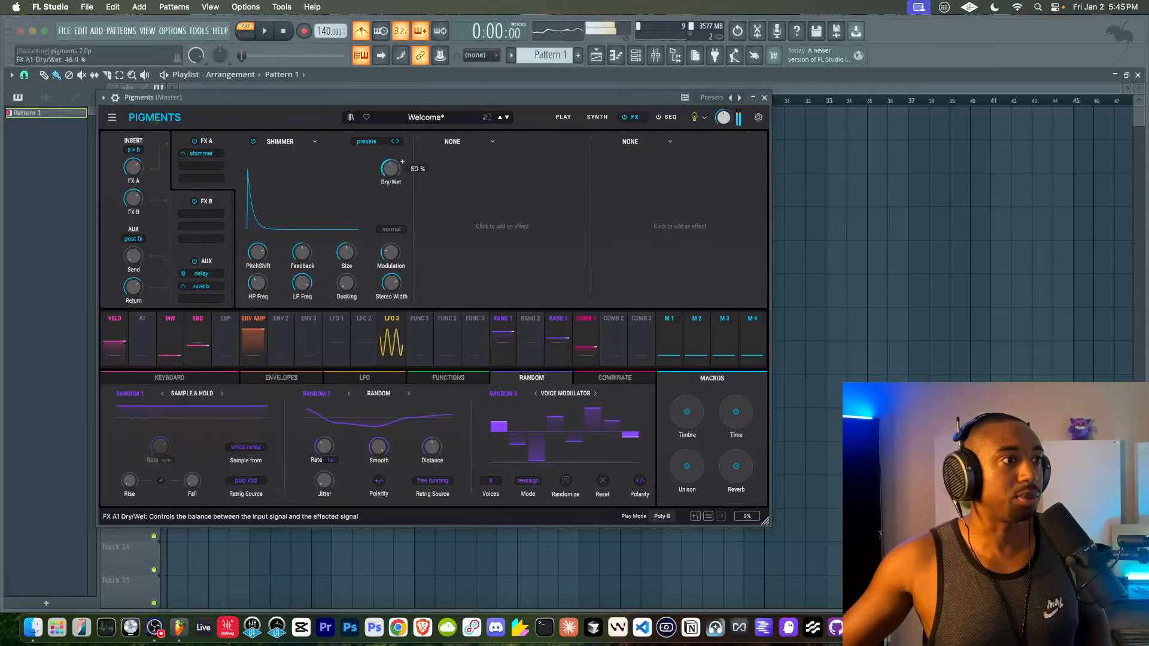
click(597, 117)
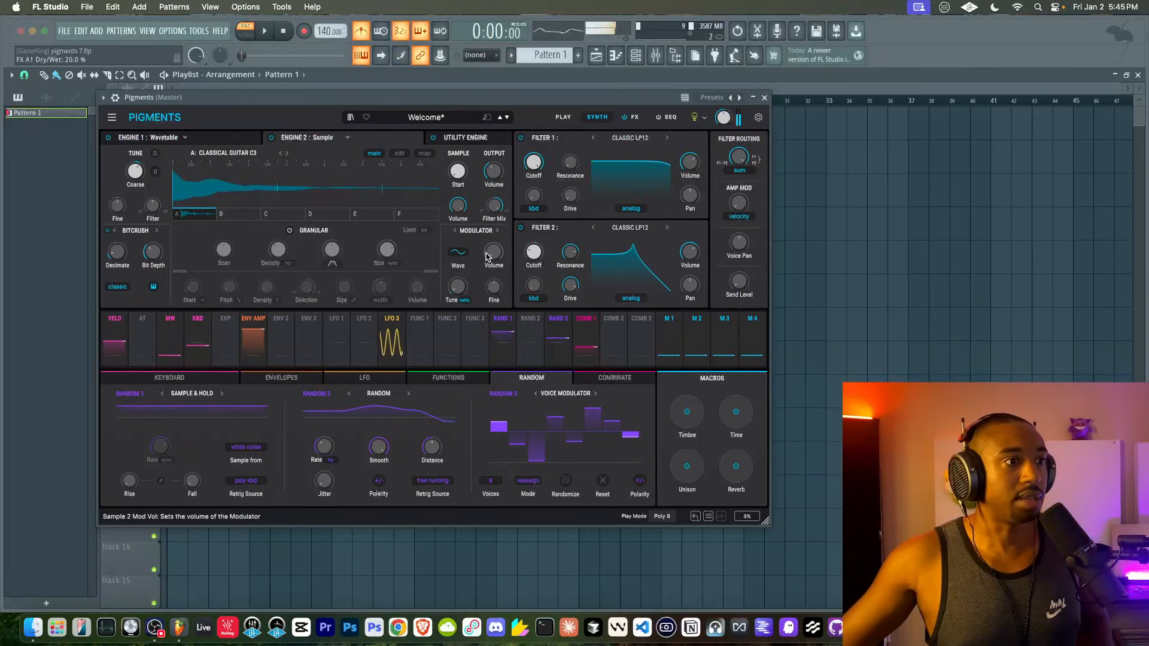
Raise Engine 2's modulator volume and assign Random 1 to the modulator's tune with an amount of about 0.03
drag(498, 256, 498, 247)
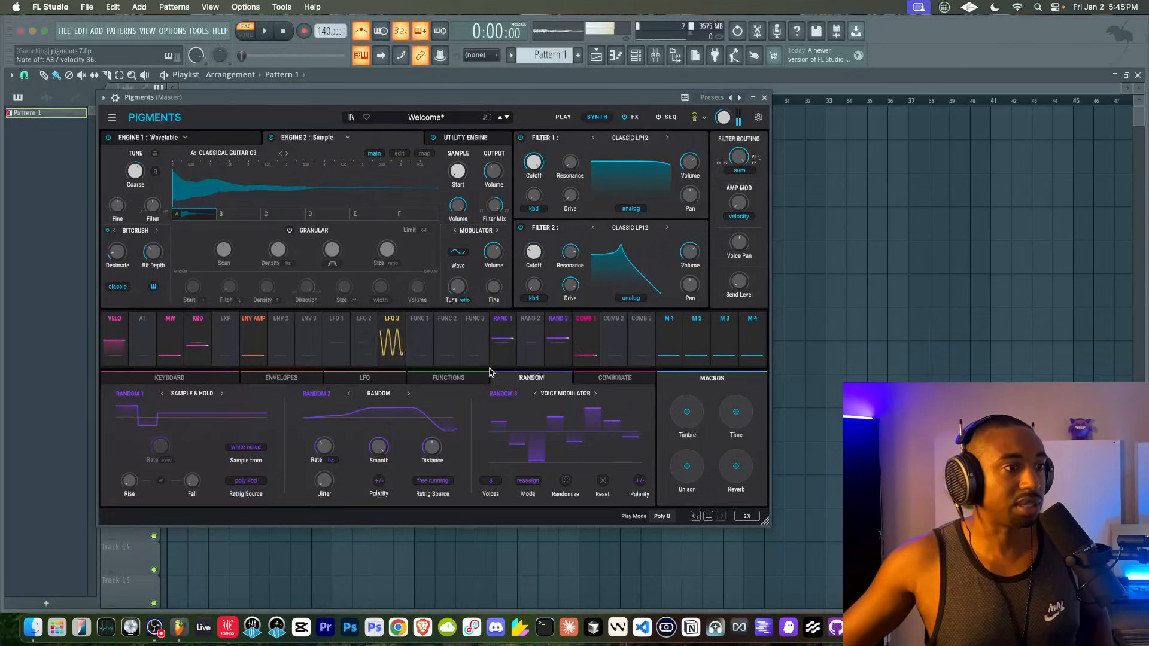
drag(503, 336, 469, 280)
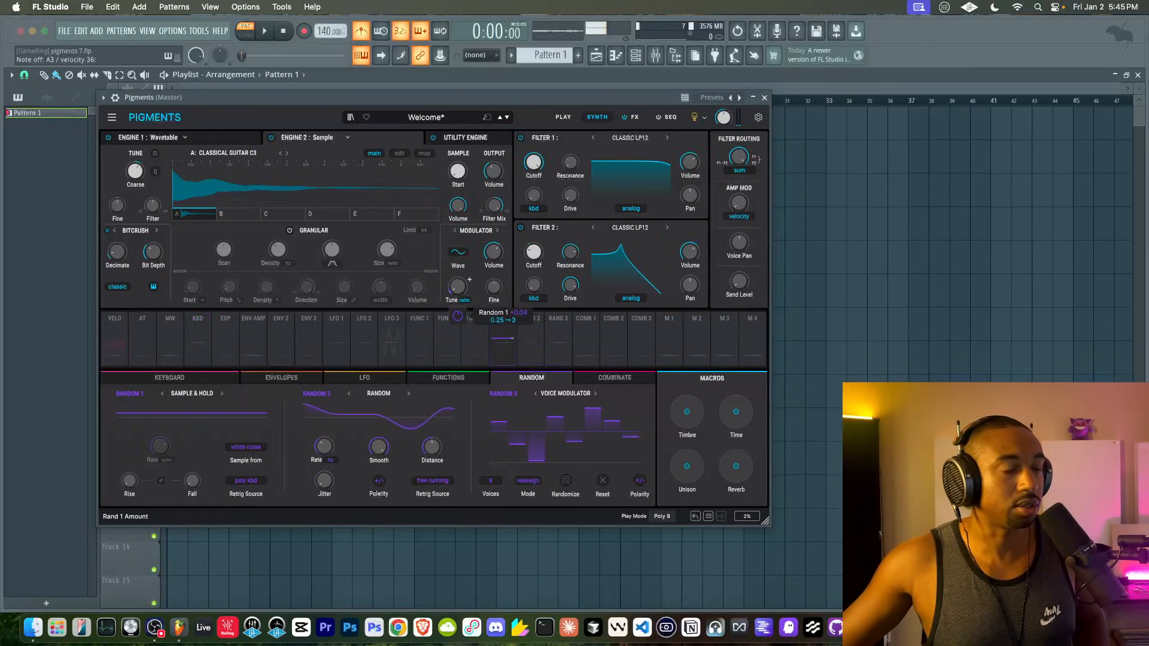
drag(458, 287, 458, 320)
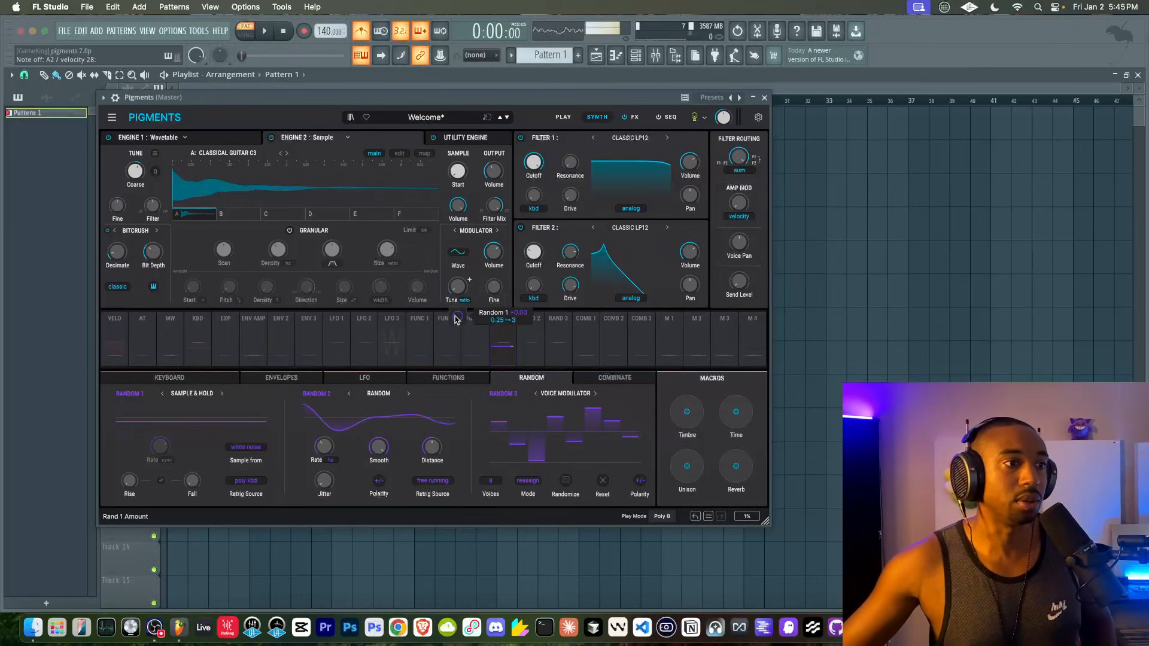
Assign Random 2 to Engine 2's modulator tune and switch Random 2's polarity to unipolar
drag(527, 326, 459, 288)
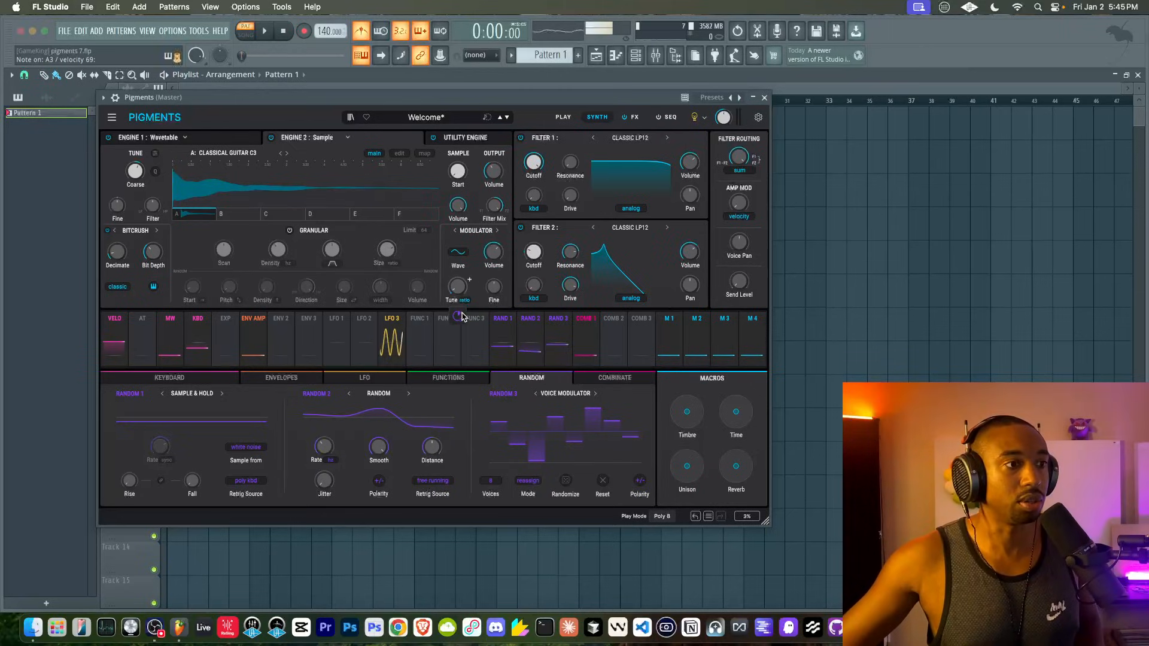
click(379, 480)
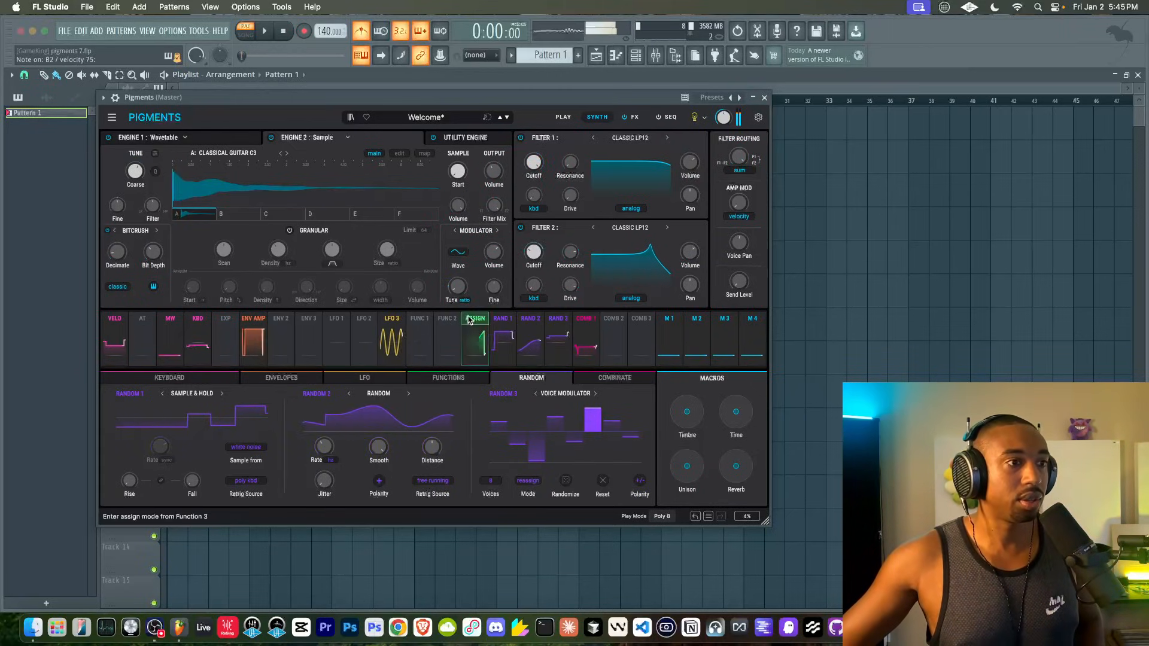
Set Engine 1's modulator tune ratio to 4 and assign Random 1 to modulate it
click(225, 137)
mouse_move(459, 289)
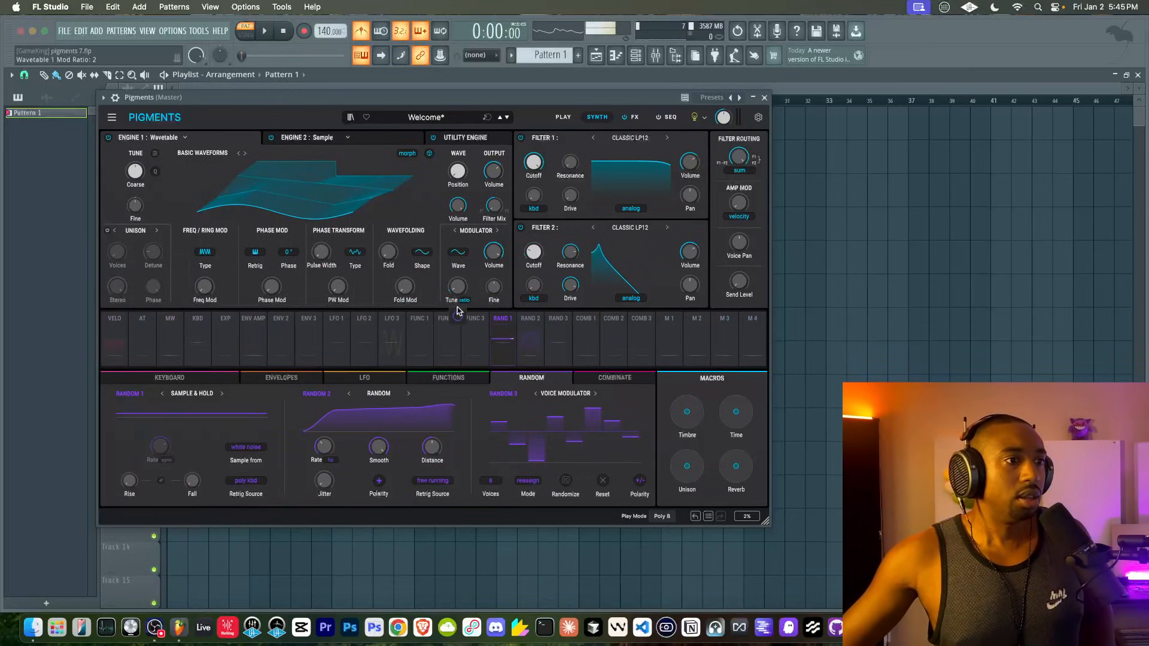
drag(457, 316, 458, 285)
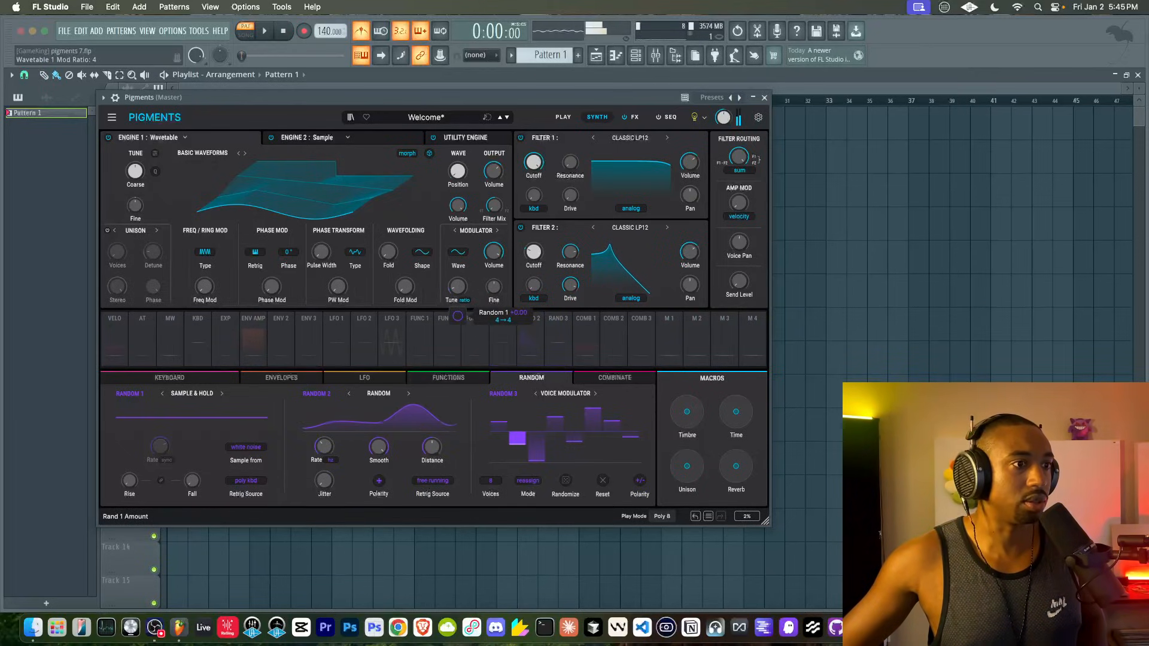
drag(457, 316, 458, 315)
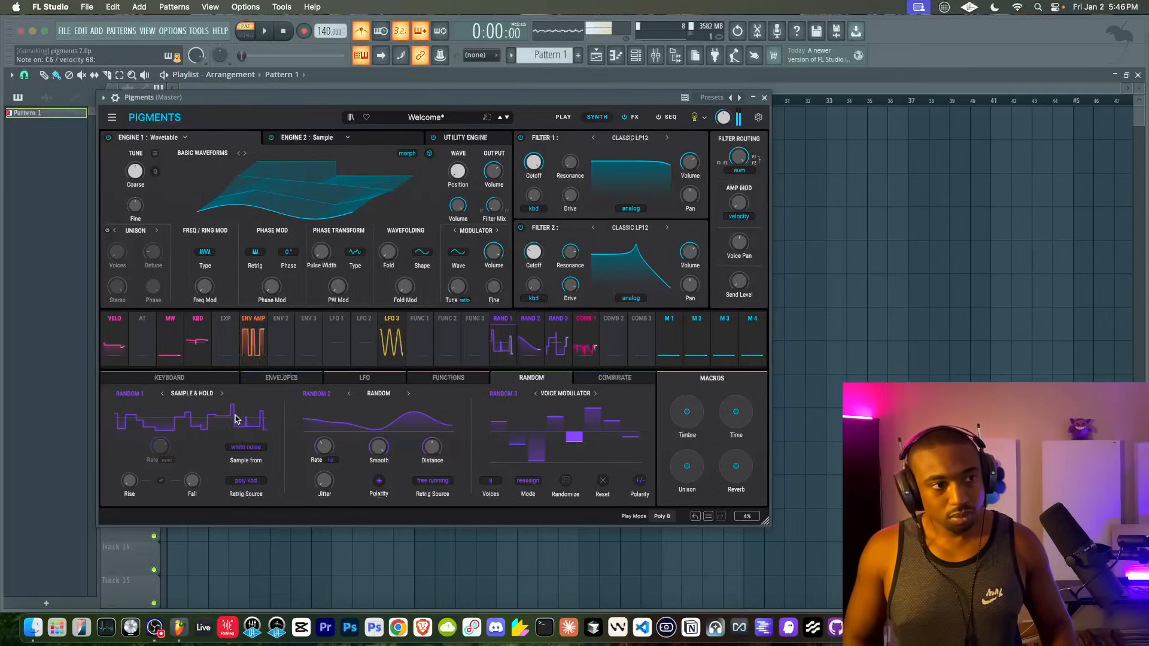
Review the Combinate 1 and Random 3 routings and remove Combinate 1's modulation of Filter 2's cutoff
click(584, 318)
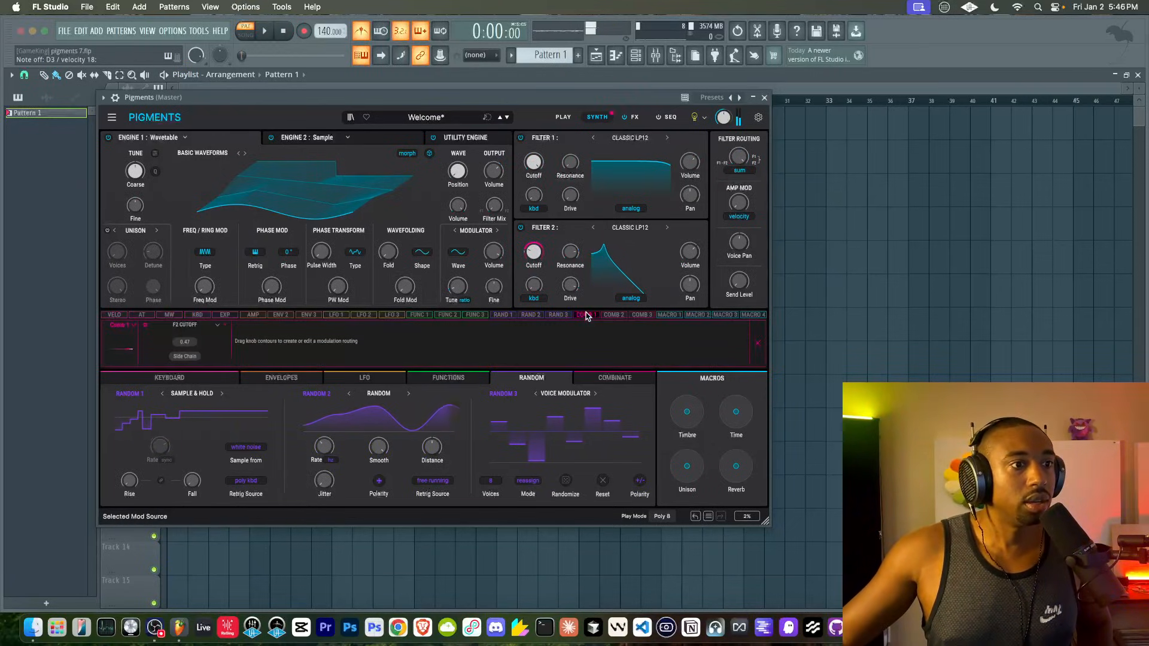
click(599, 379)
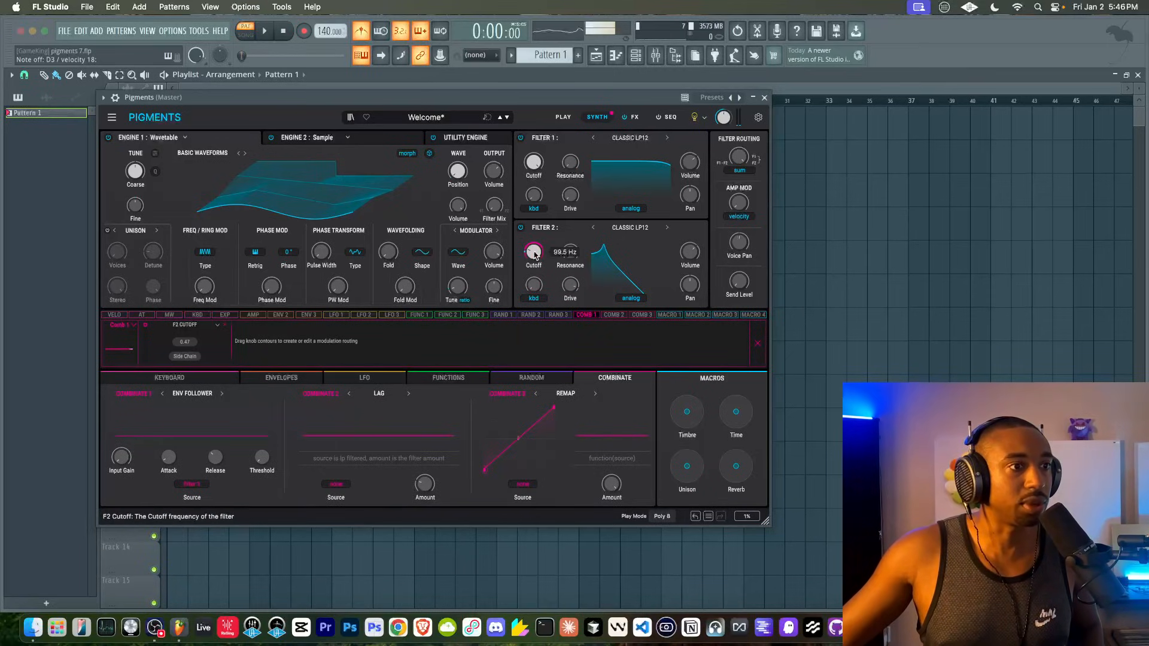
click(555, 379)
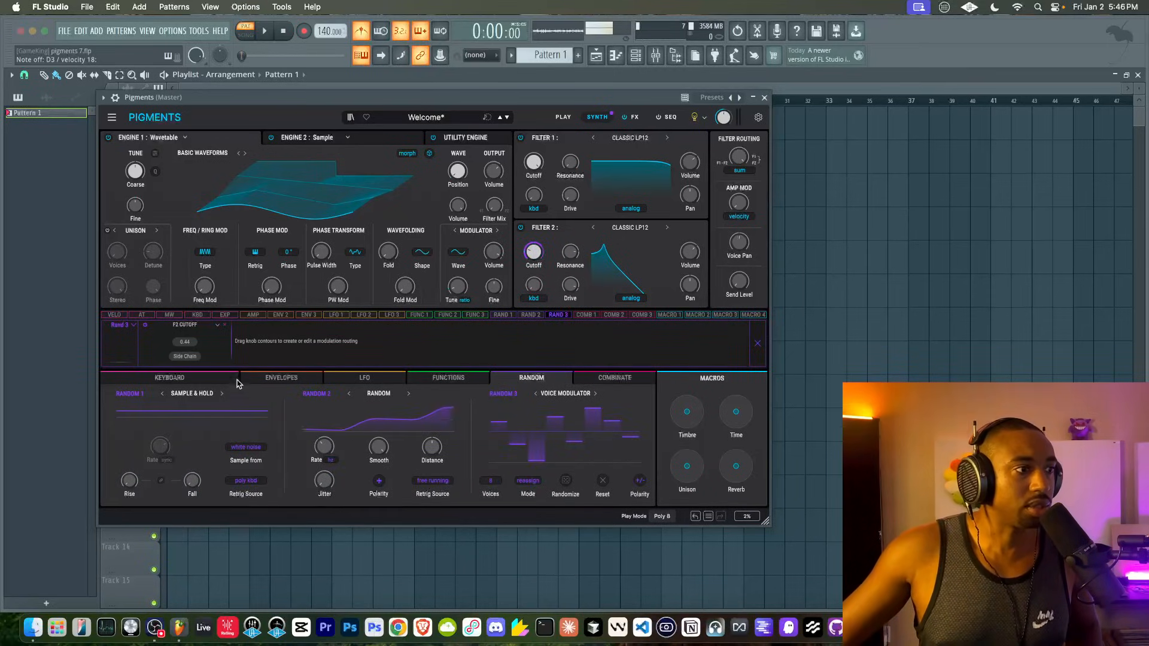
click(554, 315)
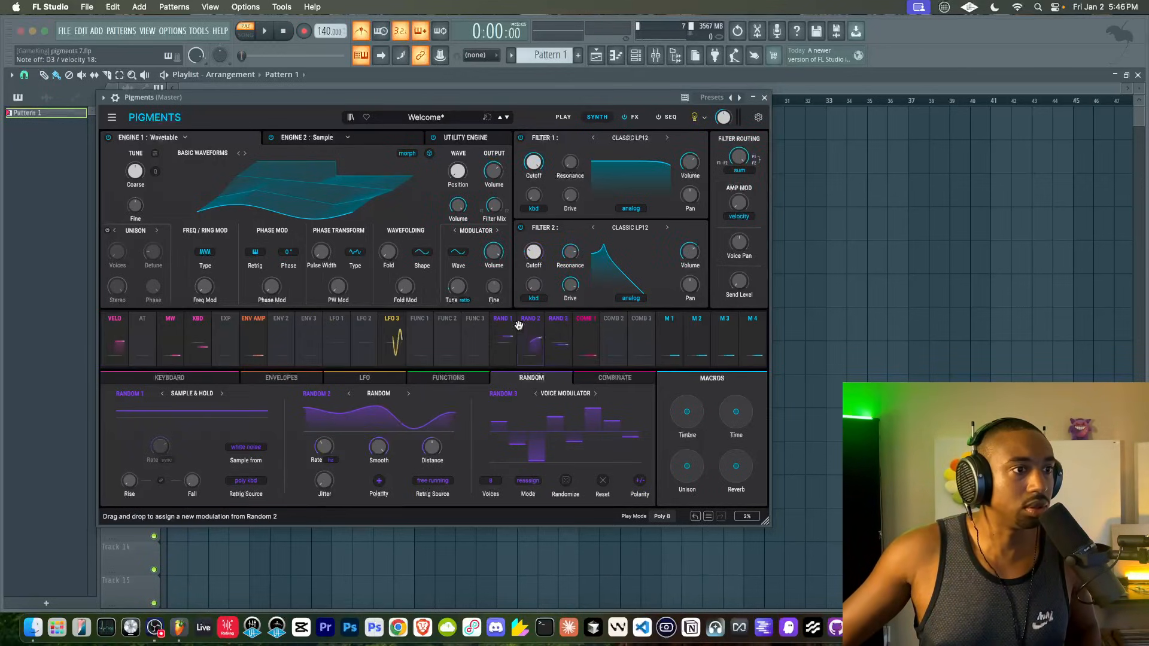
drag(510, 337, 535, 264)
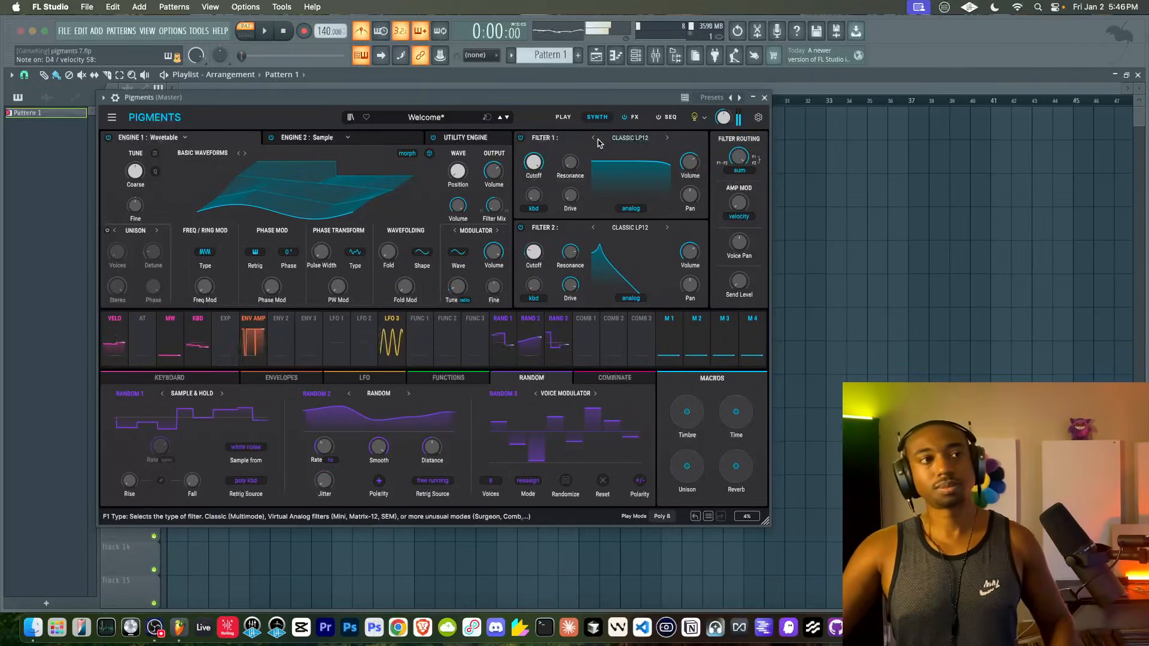
Switch the sequencer to arpeggiator mode and set step 5 to gate length 267%, octave 1 and a raised slide
click(672, 119)
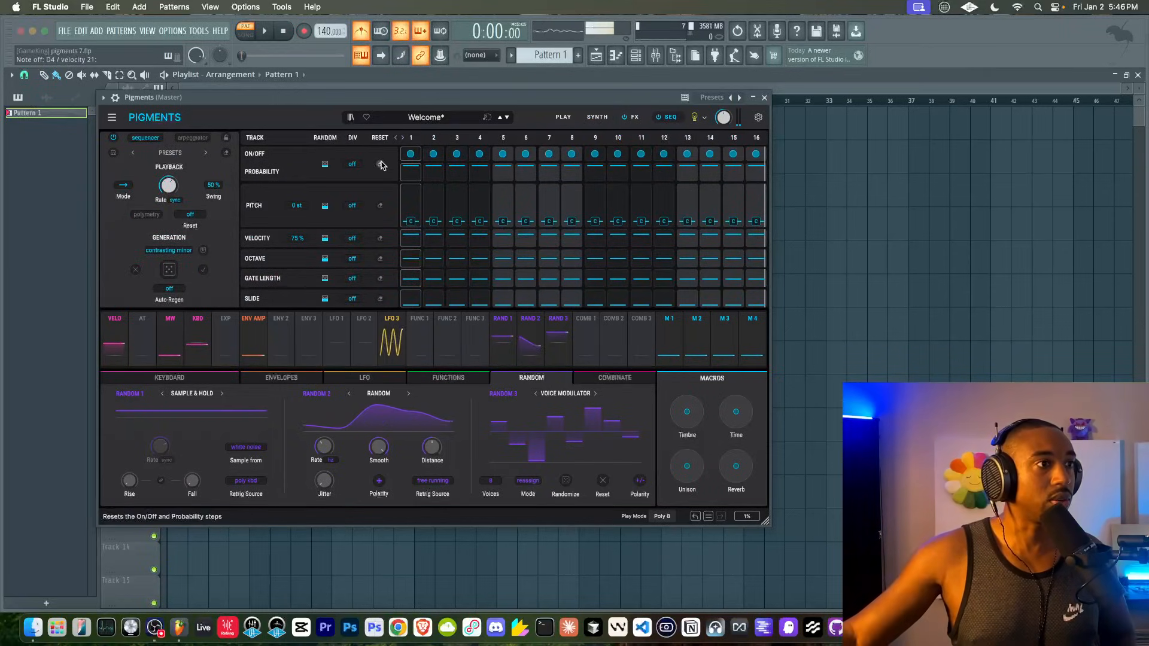
click(192, 138)
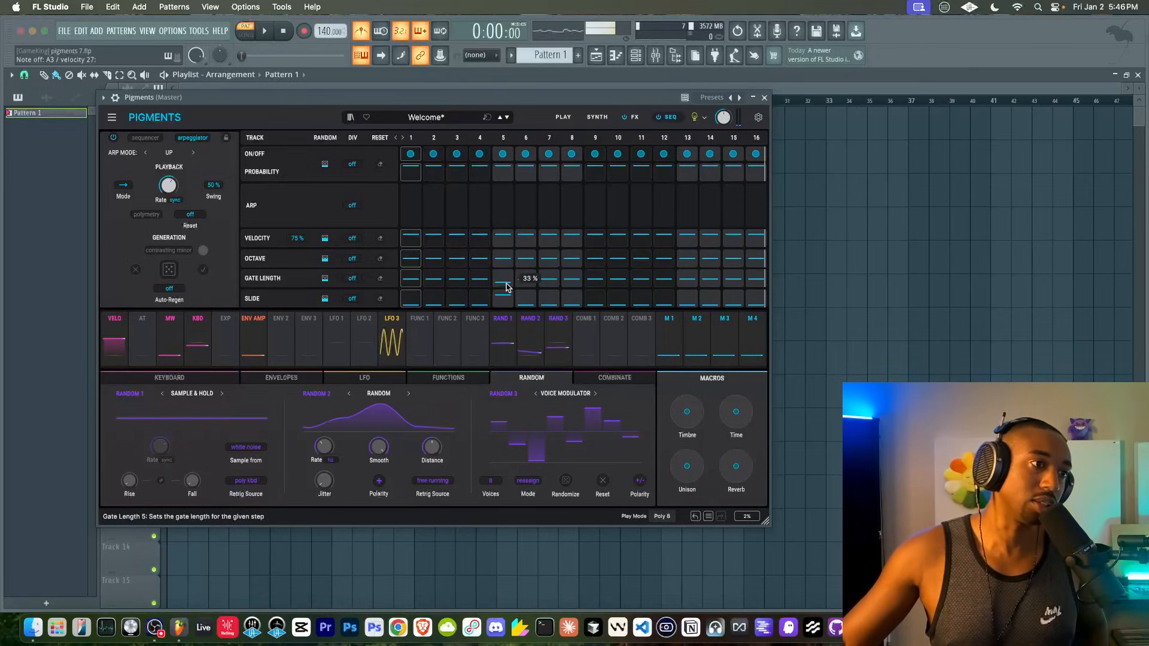
drag(506, 287, 506, 279)
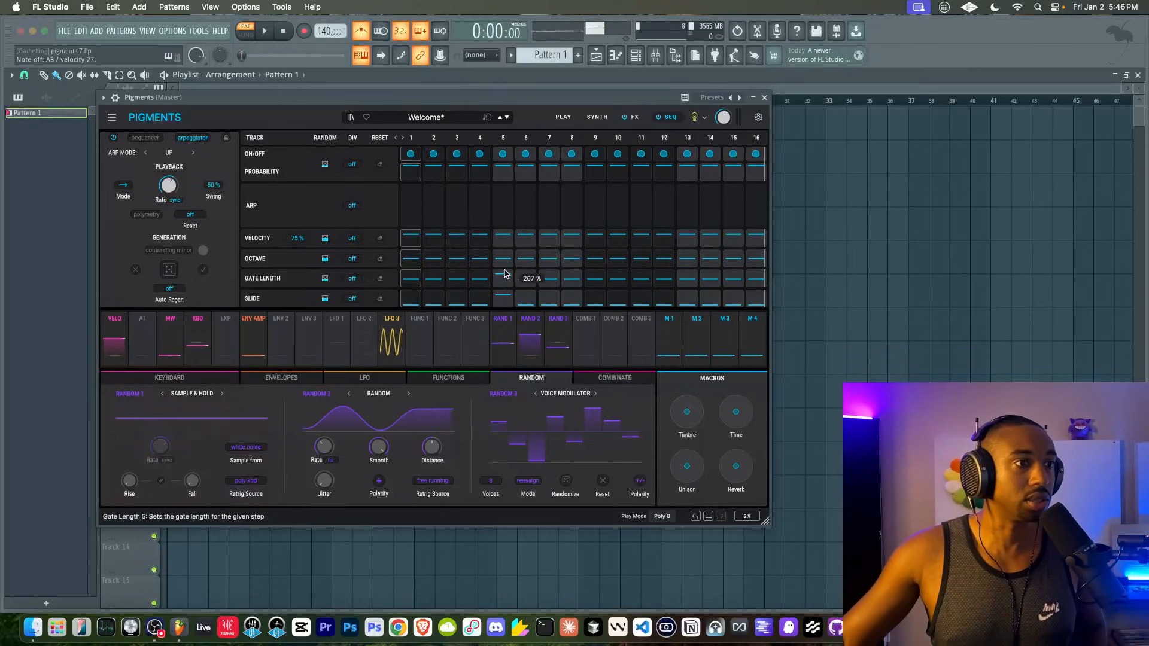
drag(504, 250, 504, 245)
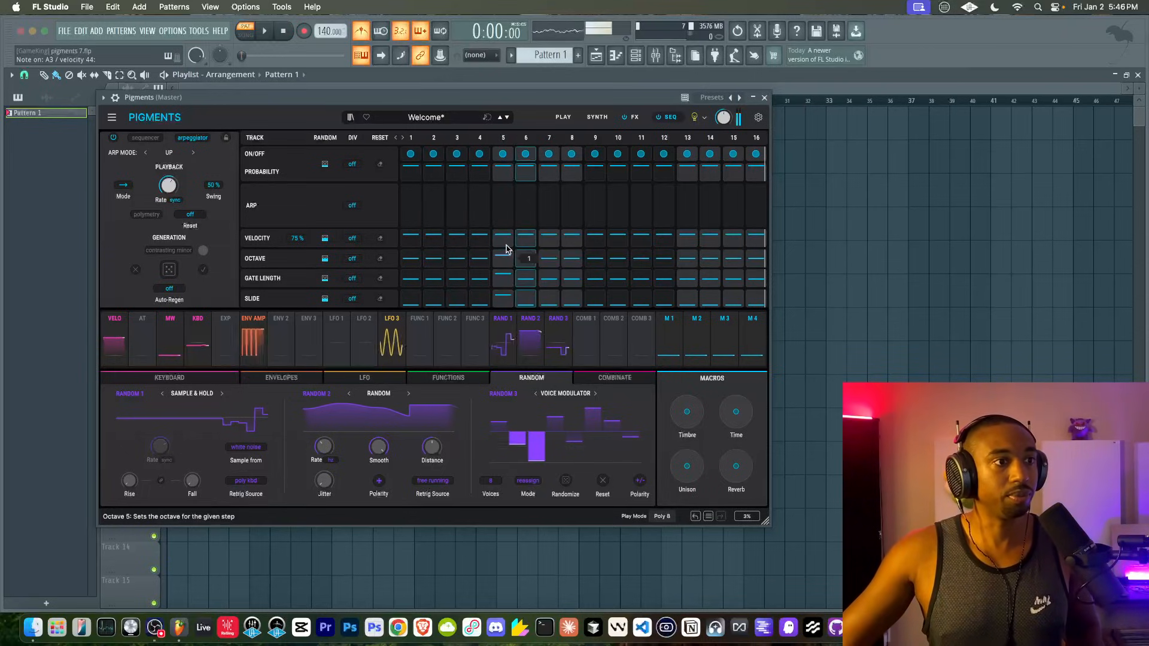
drag(504, 295, 507, 300)
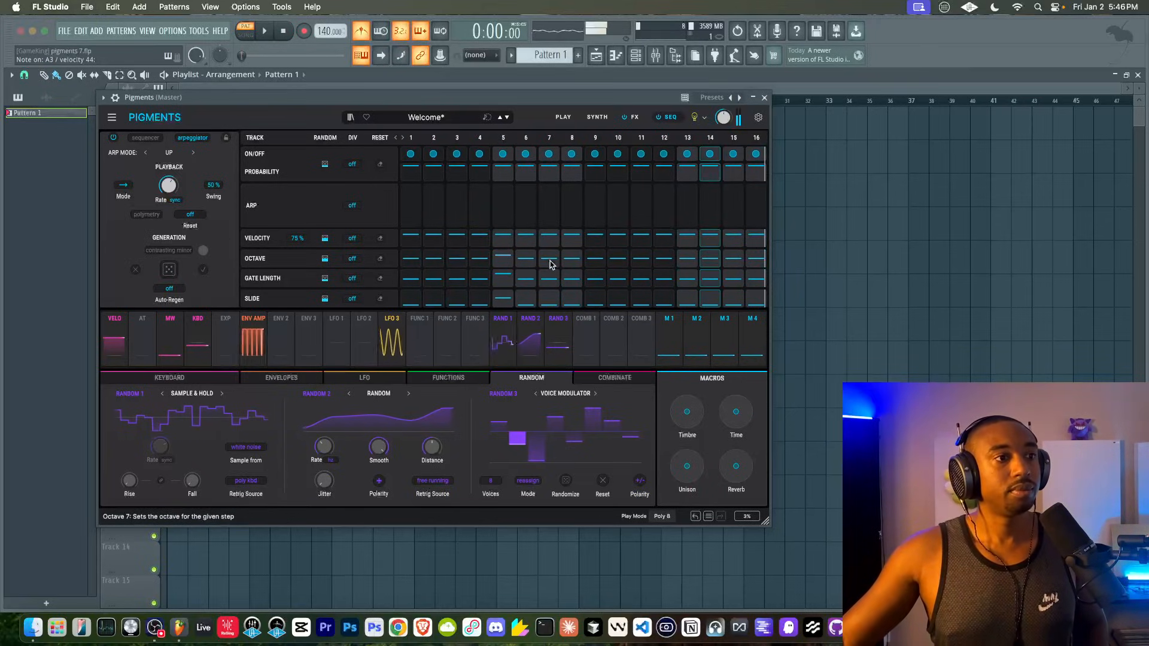
Raise the octave and shorten the gate length on arpeggiator steps 9, 12 and 15, adding slide to steps 12 and 15
drag(597, 261, 597, 286)
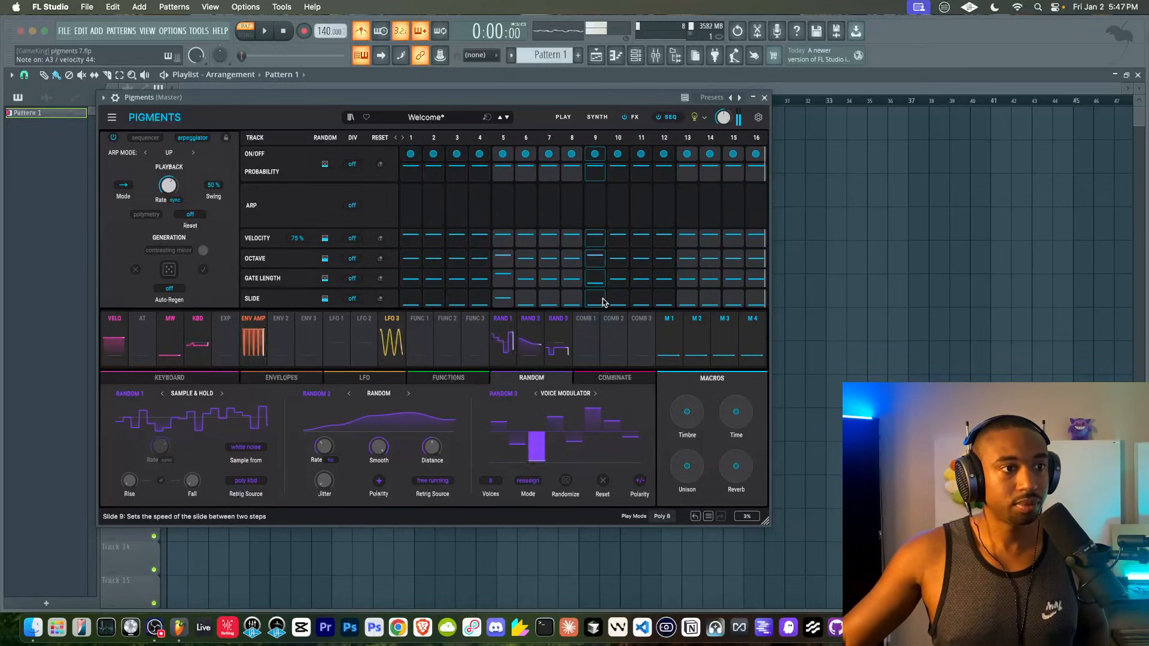
drag(669, 280, 672, 289)
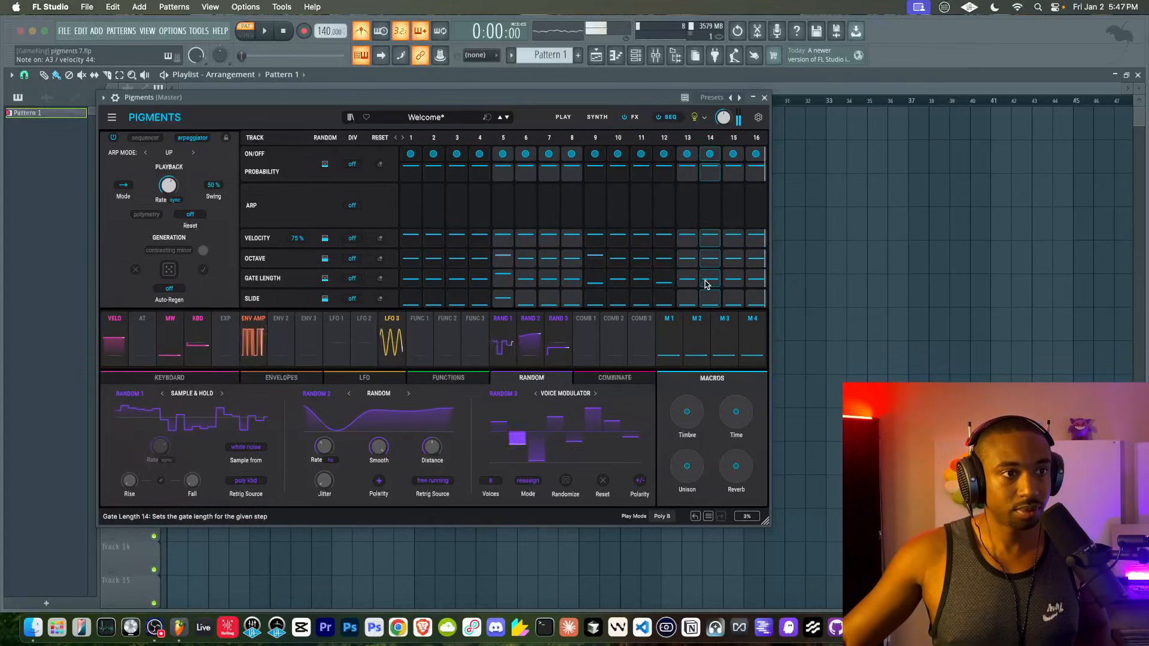
drag(664, 261, 734, 252)
drag(665, 303, 732, 296)
mouse_move(512, 243)
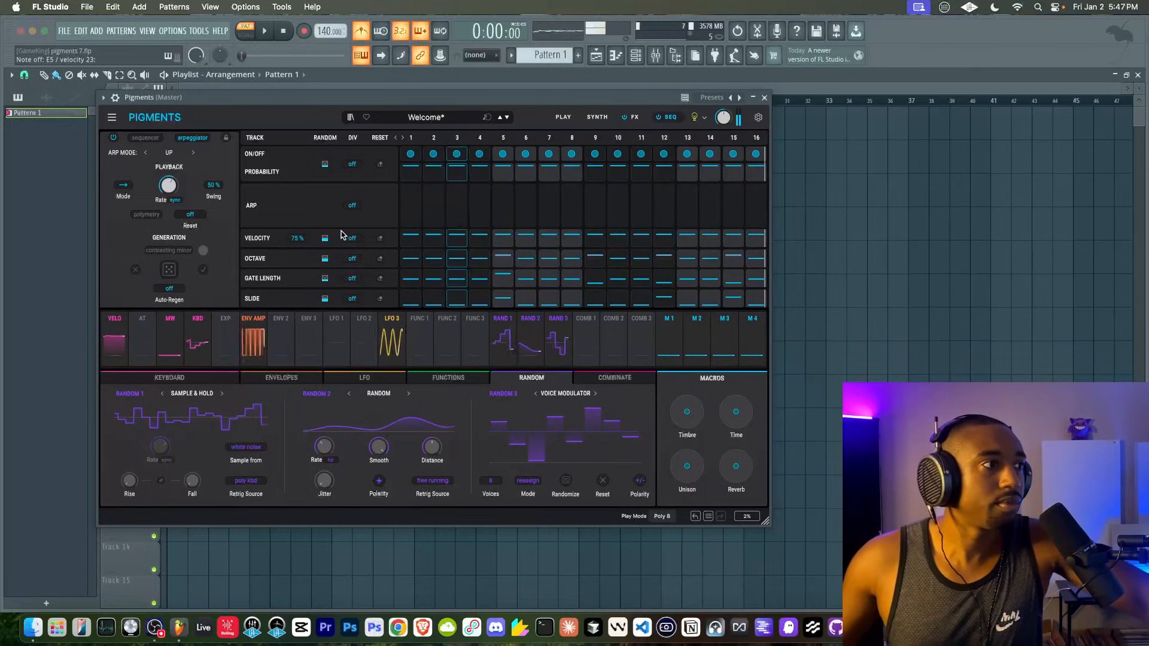
Add Tape Echo and Multiband effects after the Shimmer in FX A
click(638, 117)
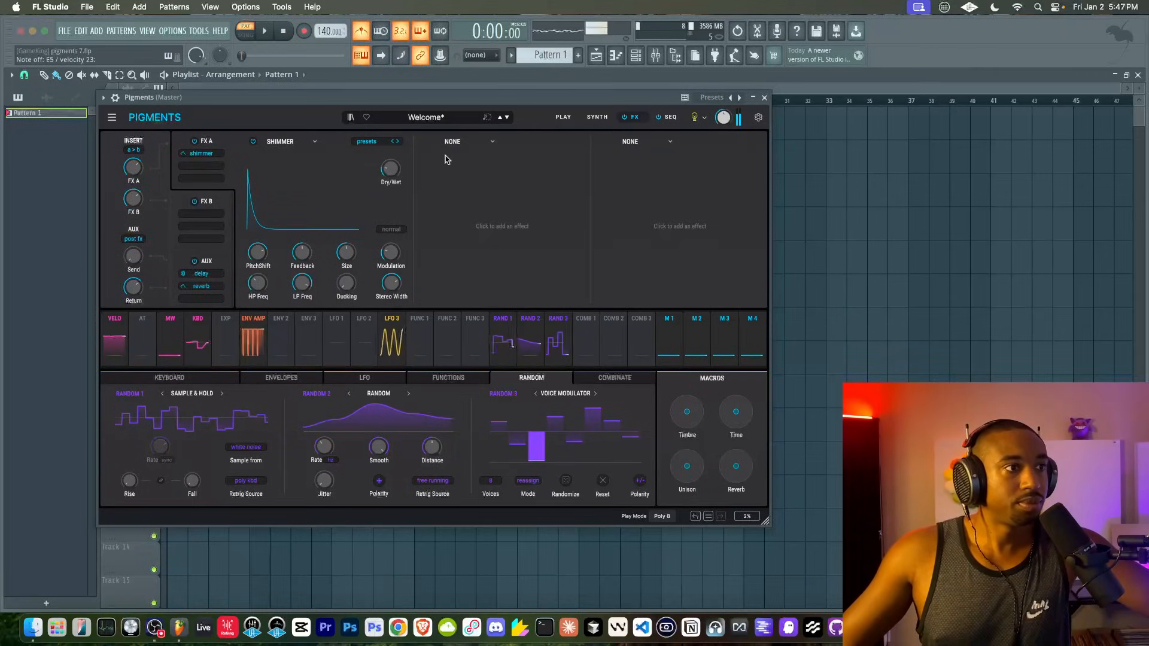
click(465, 143)
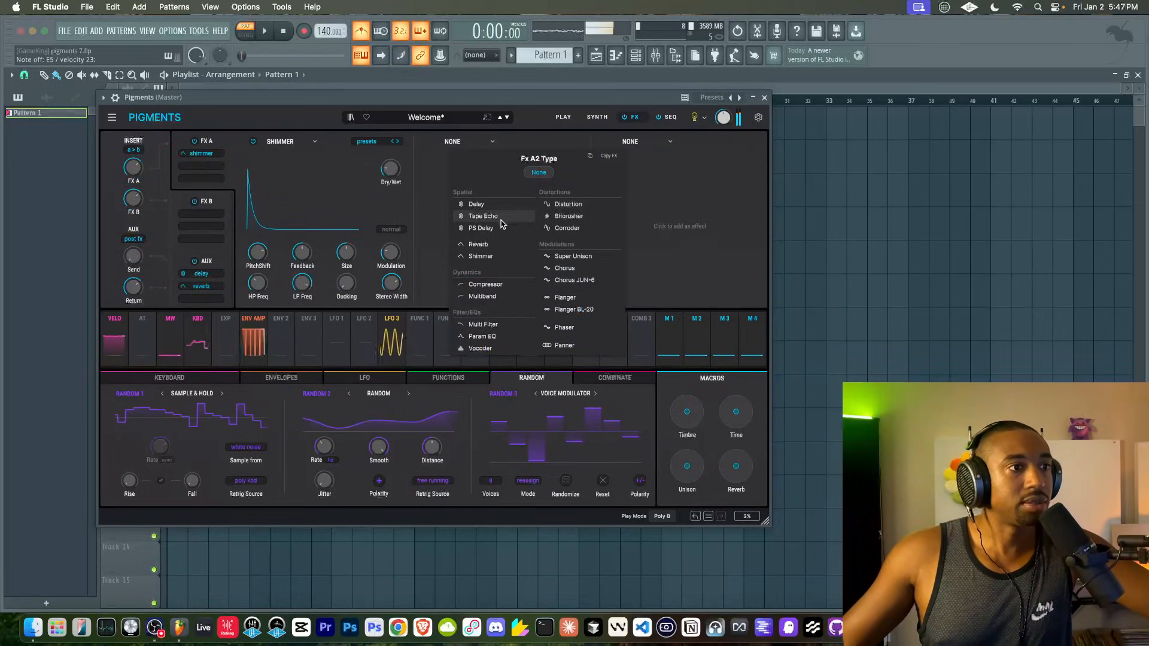
click(486, 216)
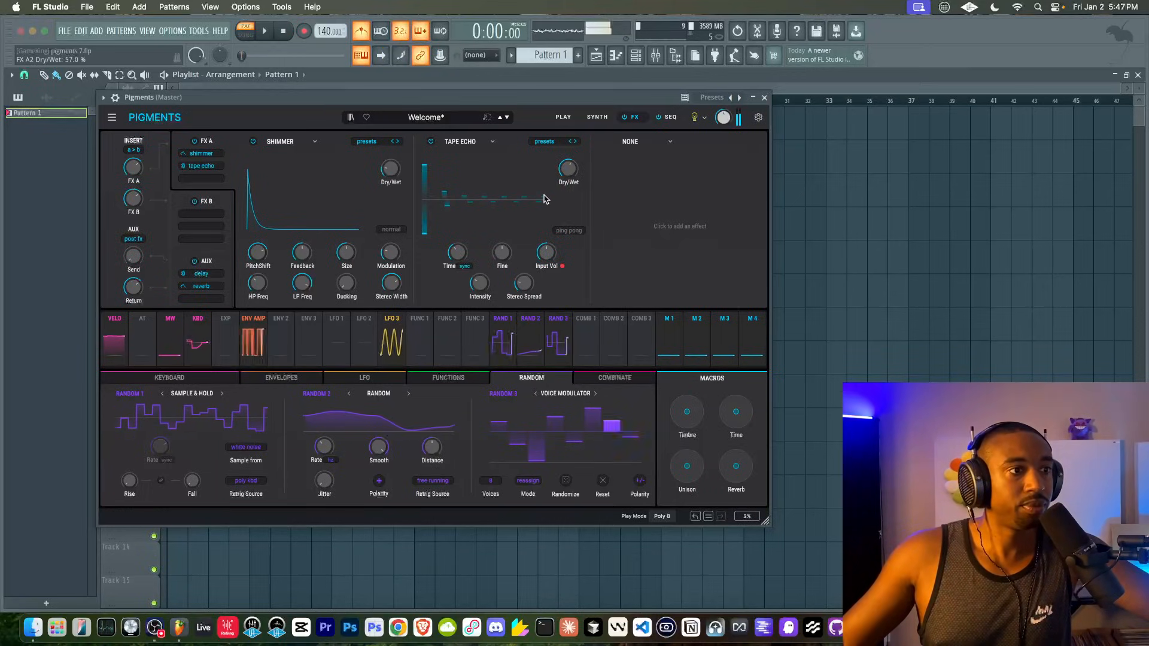
click(649, 143)
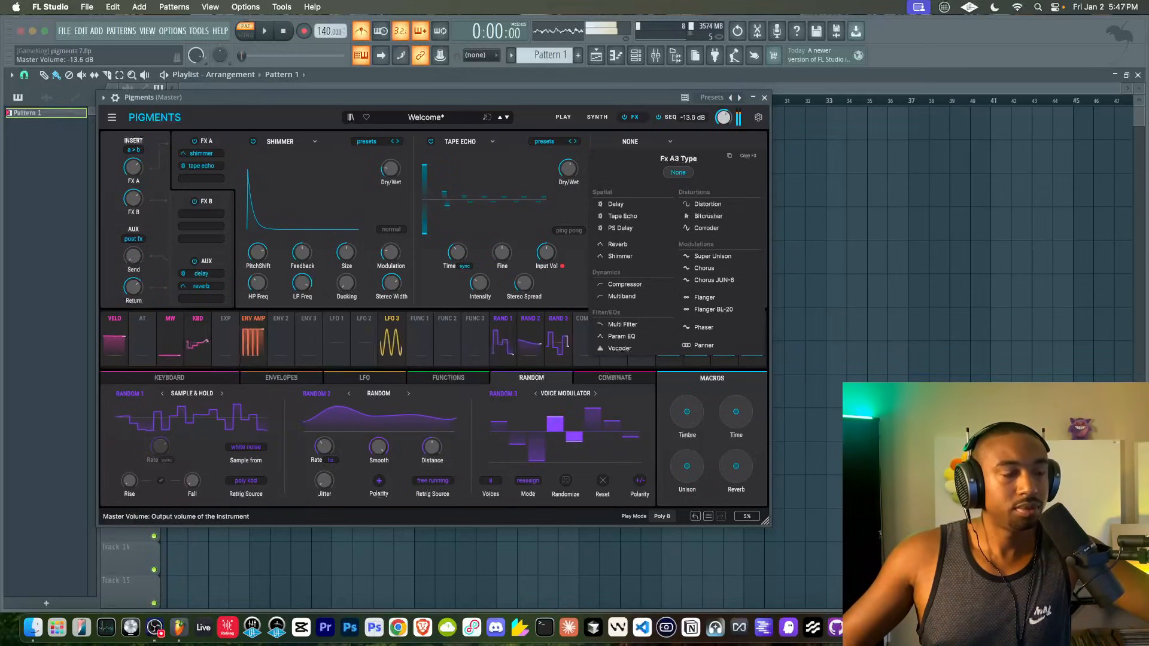
click(630, 295)
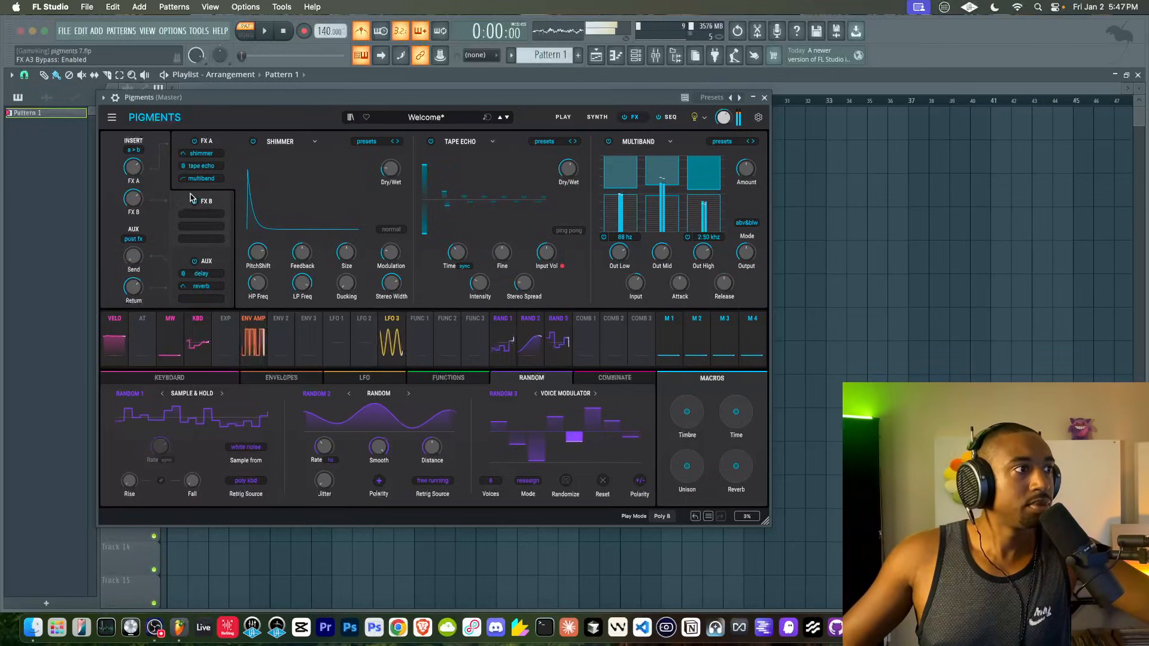
Set the insert routing to A // B and add a Compressor to FX B with a lowered threshold and about 3.47 dB output gain
click(134, 149)
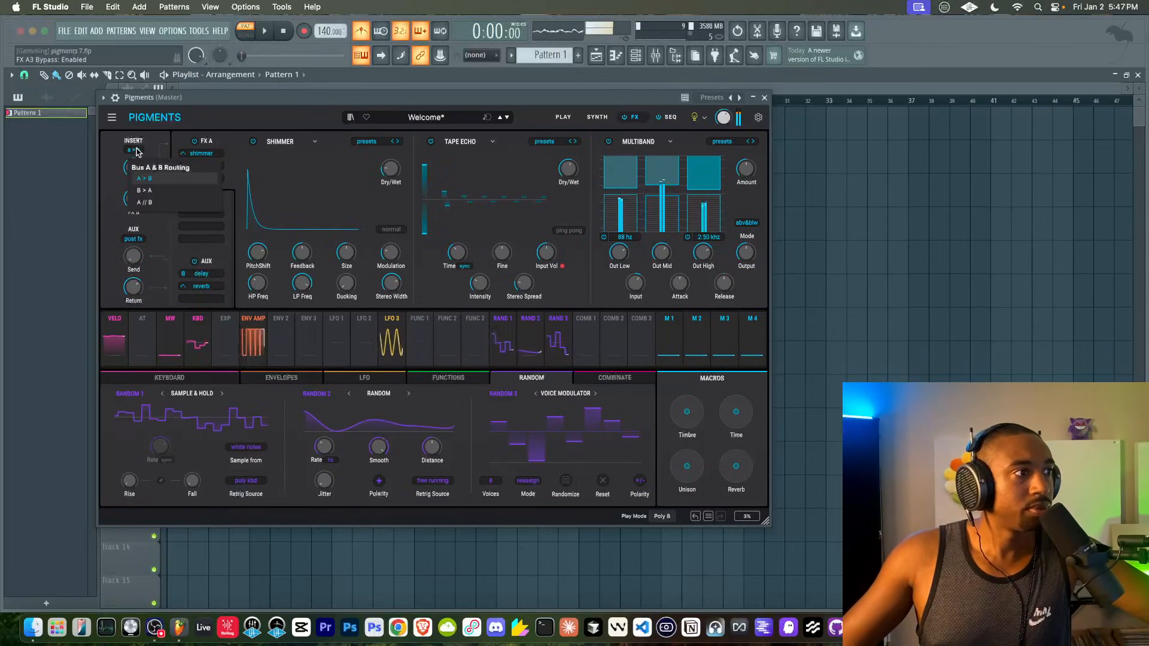
click(151, 203)
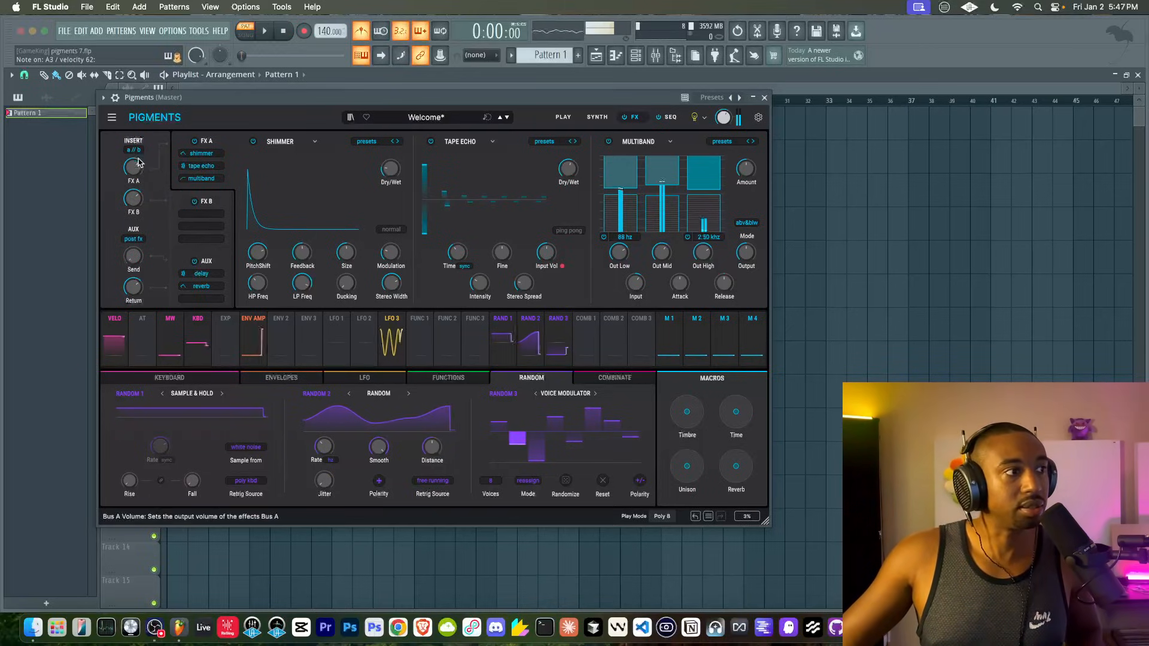
click(203, 206)
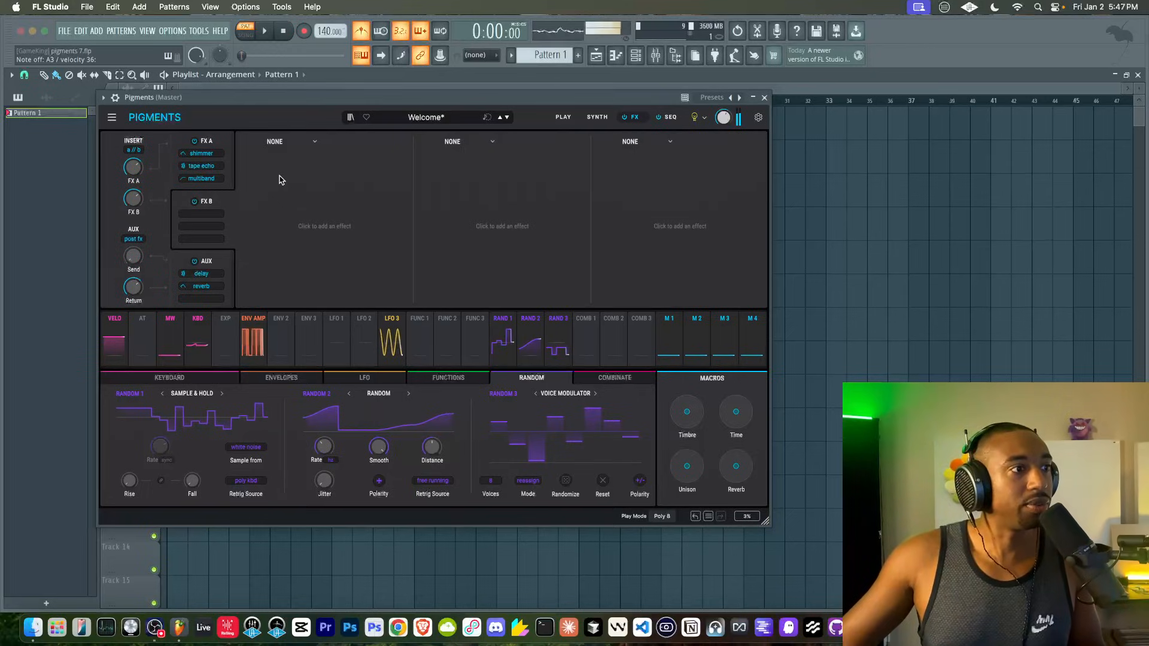
click(288, 144)
click(314, 281)
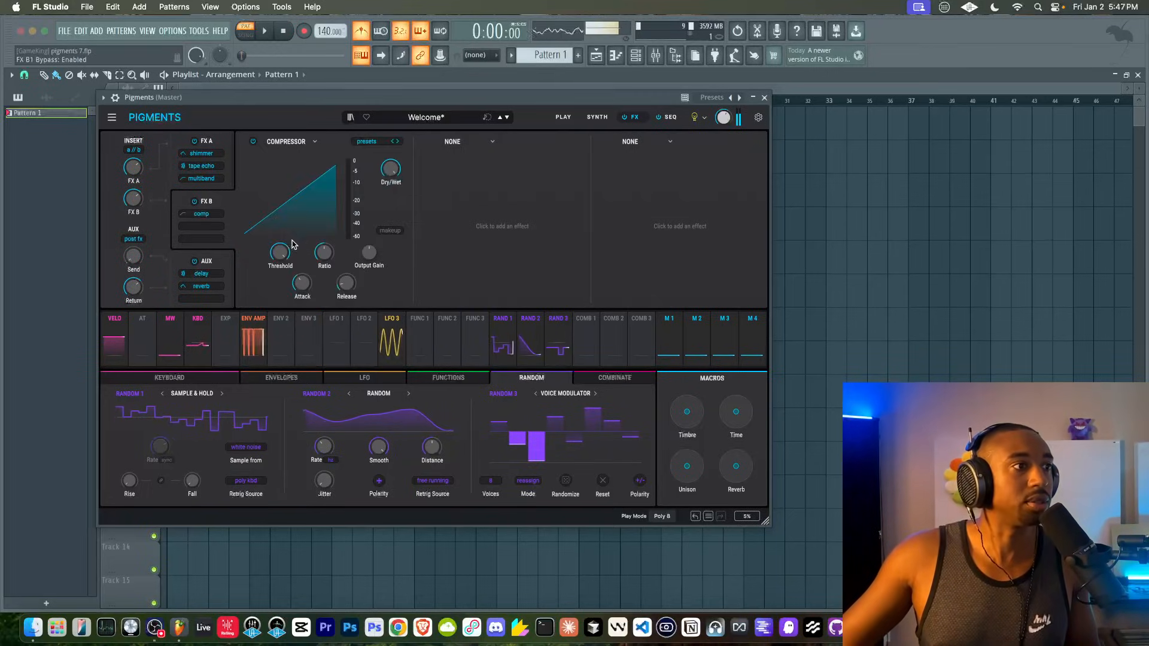
drag(293, 244, 291, 247)
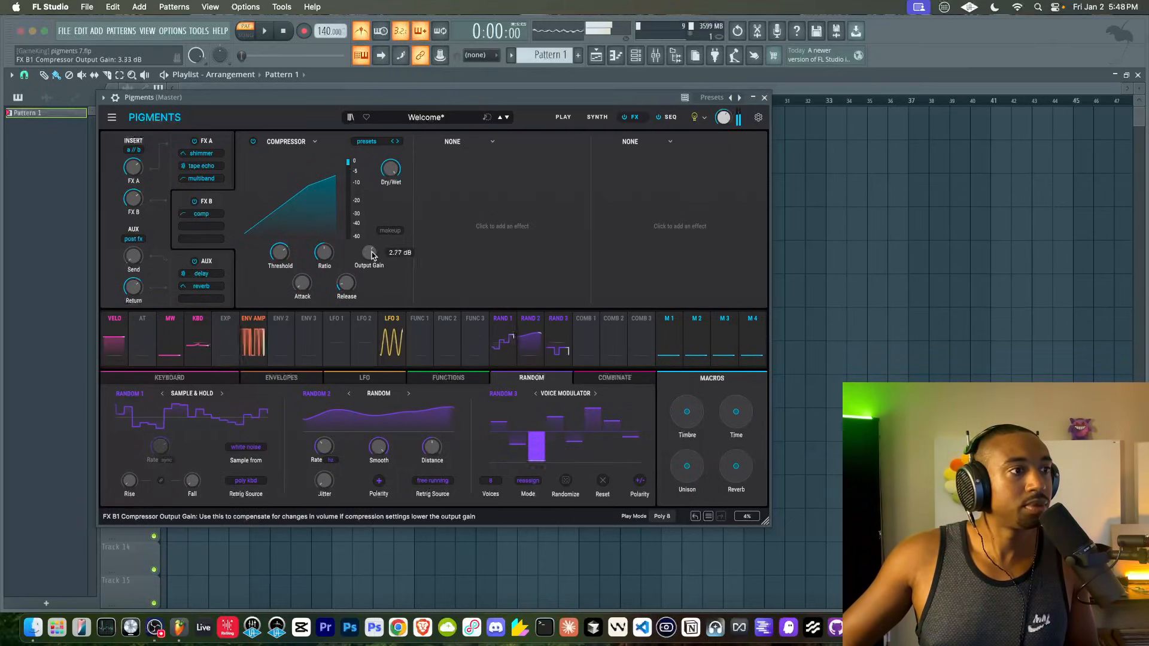
Add a Param EQ as the second FX B effect, boosting the low shelf and raising the high shelf to about 11.7 dB
click(487, 141)
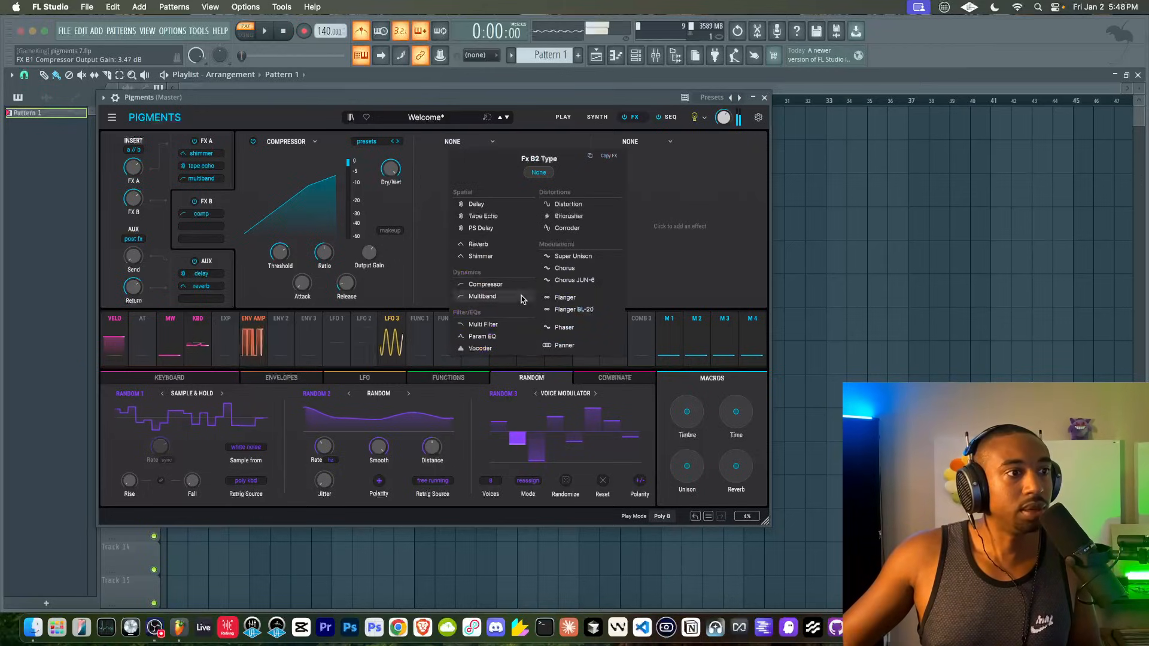
click(481, 337)
drag(477, 199, 477, 189)
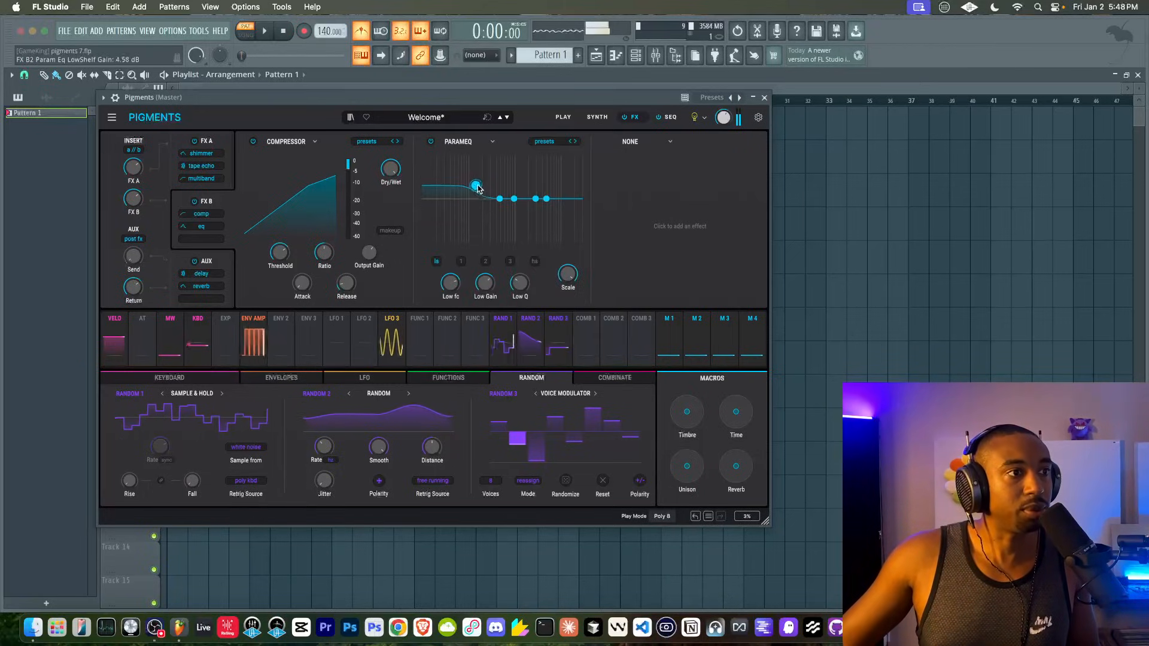
drag(546, 205, 525, 167)
Add a Bitcrusher as the third FX B effect with reduced bit depth, jitter about 0.368 and downsample about 4.40x
click(651, 143)
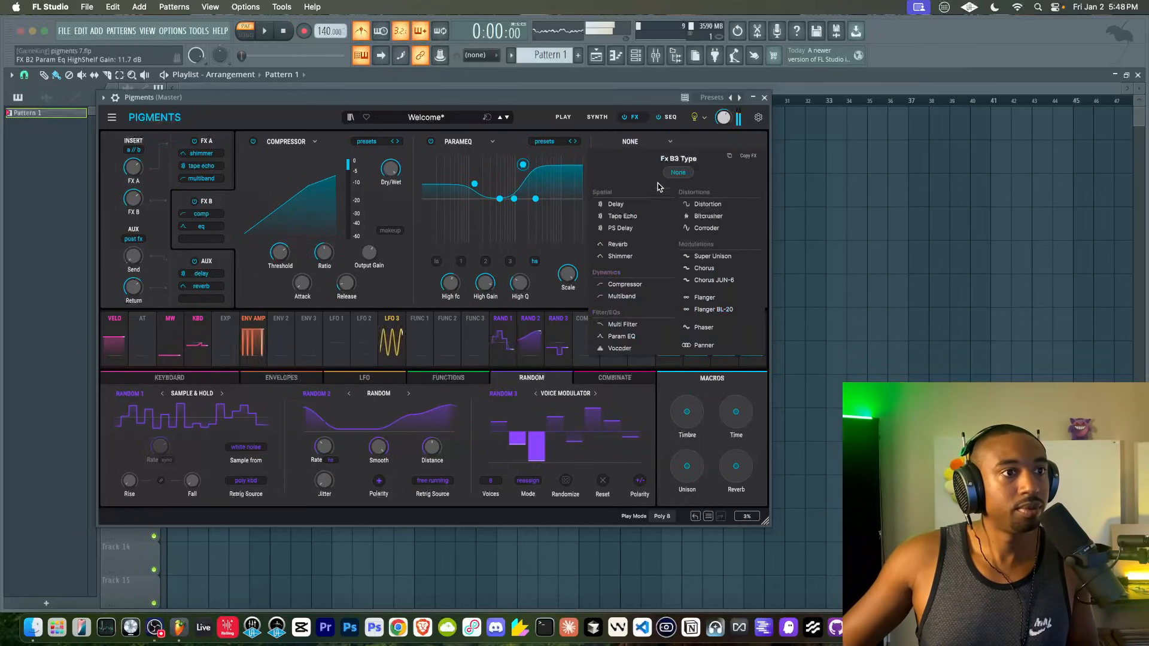
click(682, 220)
drag(615, 255, 615, 289)
drag(625, 245, 625, 300)
drag(758, 258, 757, 246)
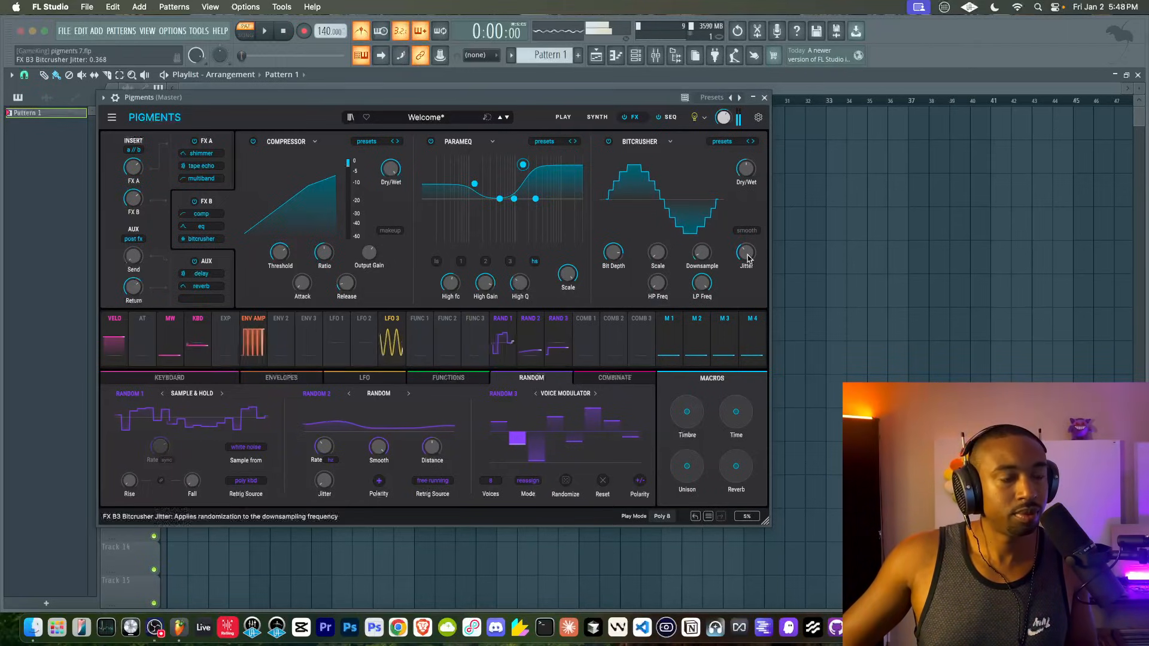
click(697, 254)
drag(701, 253, 702, 274)
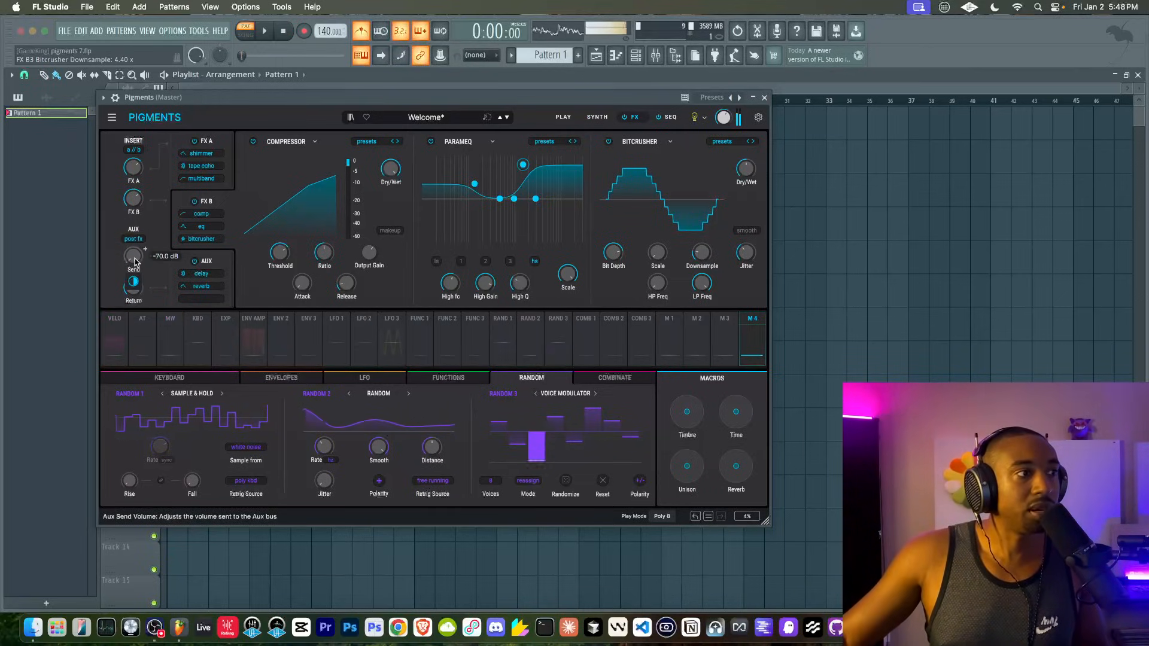
Look over the aux bus's delay and reverb, and turn the arpeggiator off
click(214, 273)
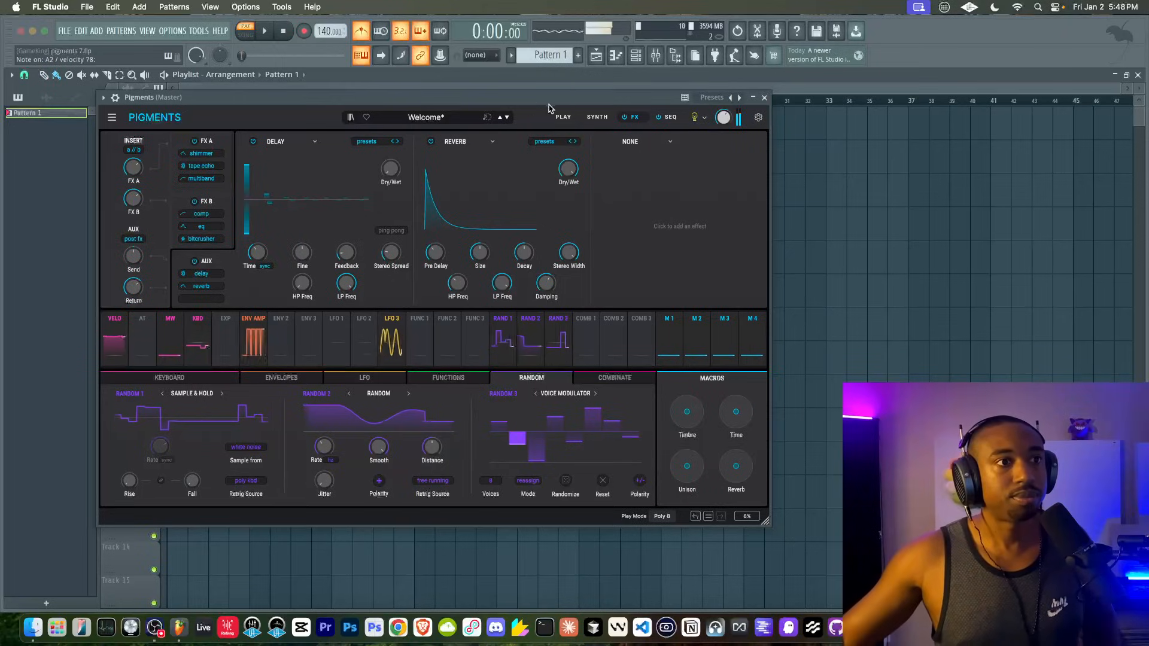
click(660, 117)
click(658, 117)
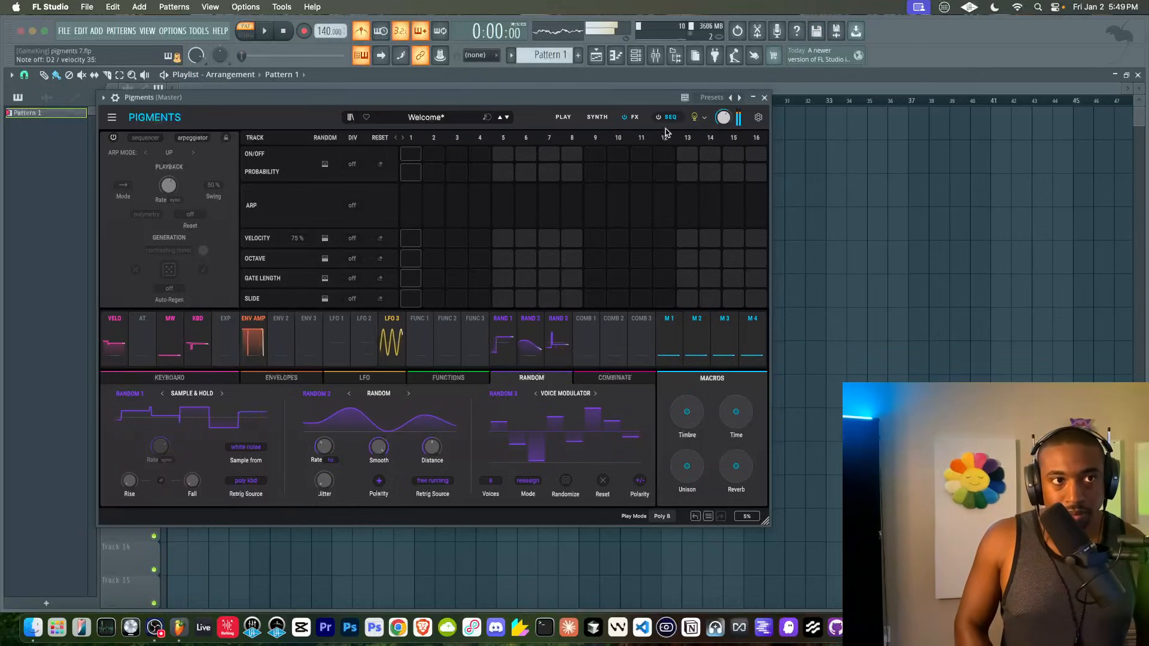
Start saving the patch as a new preset named "Pad - Drake-ish" with "Busy Works Beats" as the author
click(351, 117)
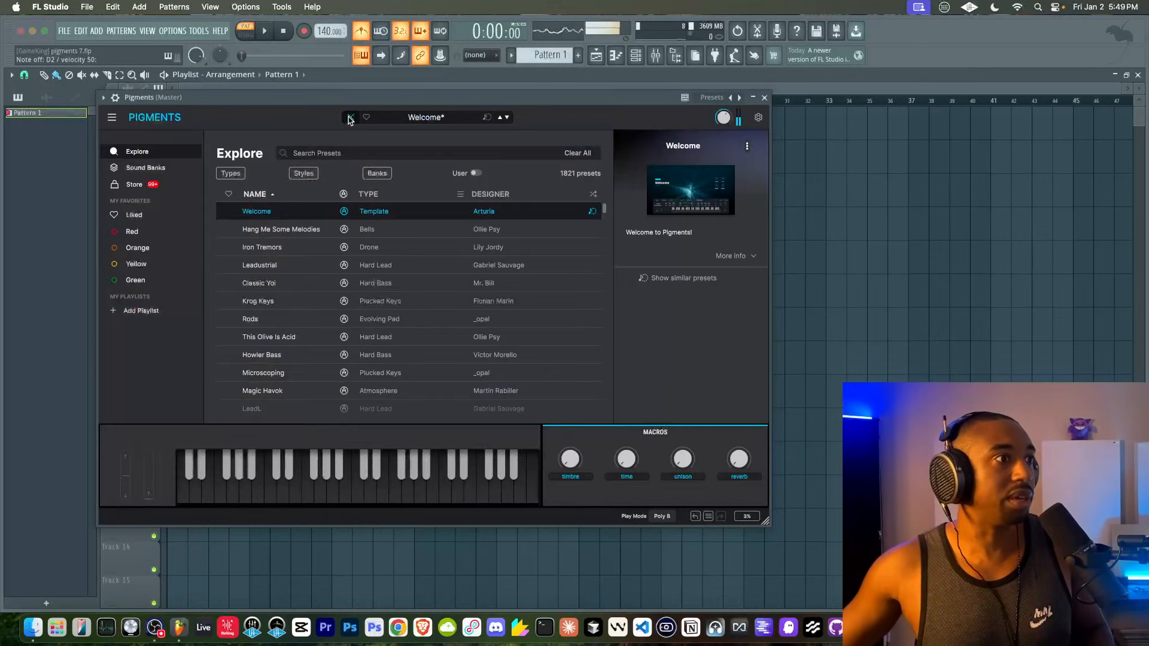
click(350, 118)
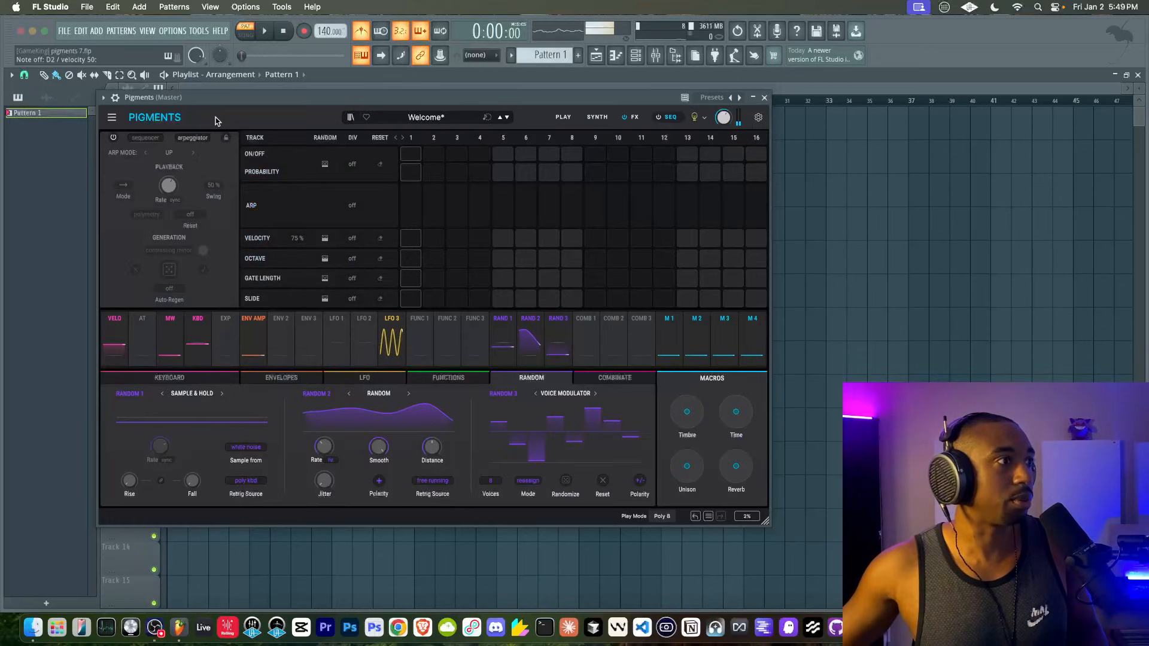
click(112, 118)
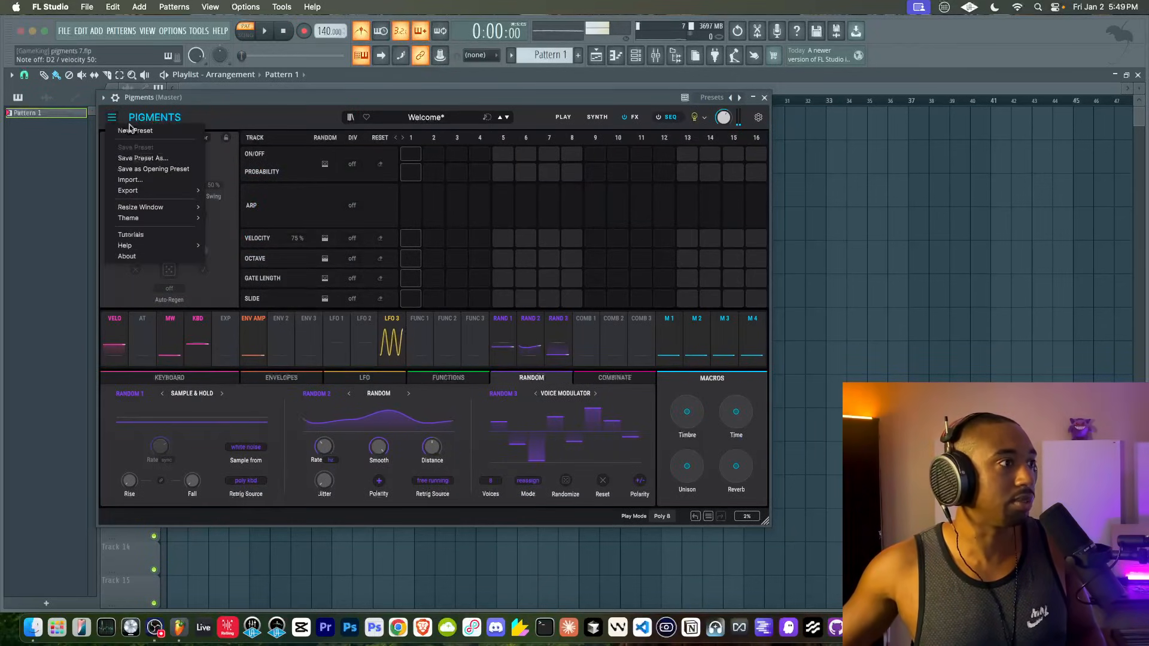
click(159, 164)
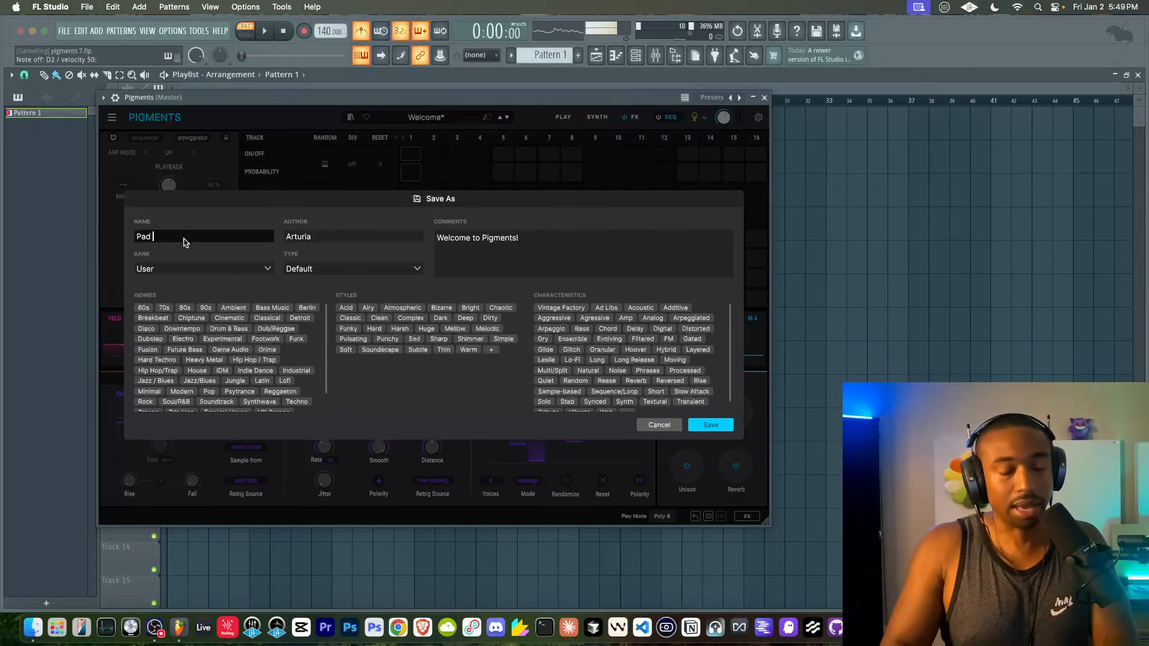
text(Pad - Drake)
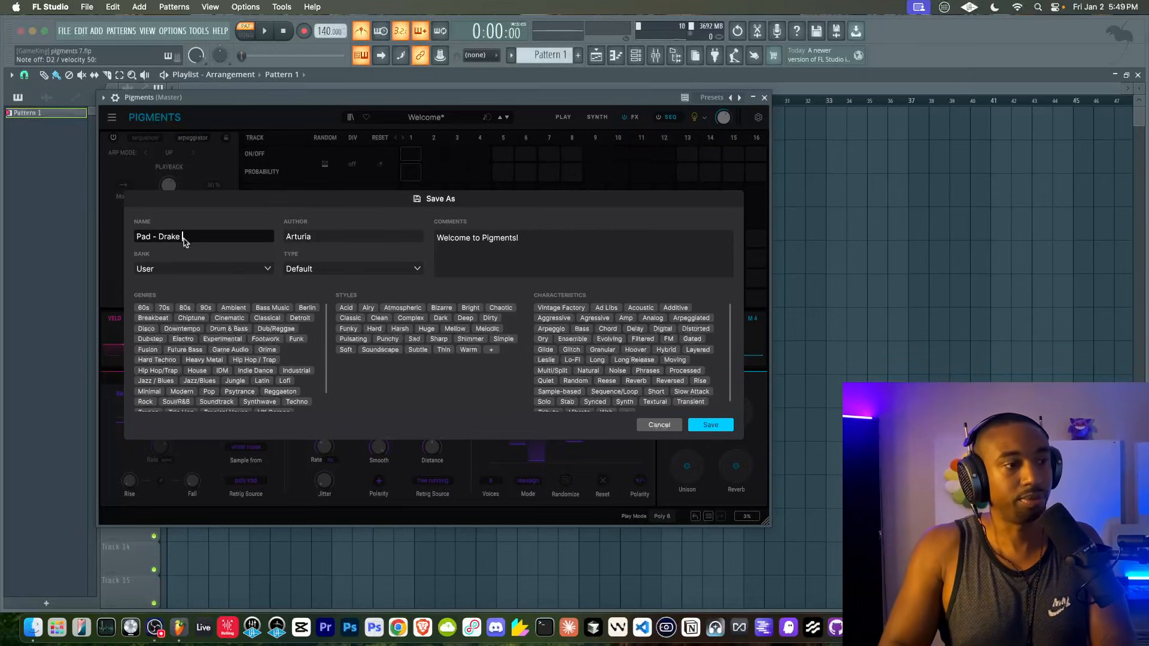
text(-ish)
key(Tab)
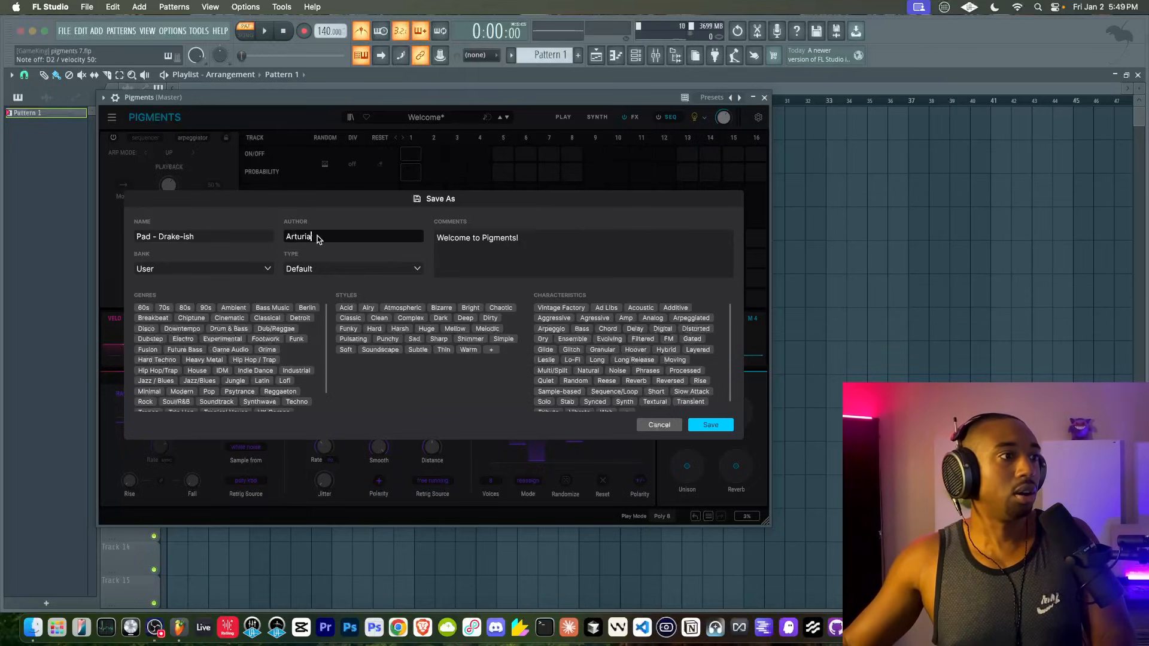
text(Busy Works Beats)
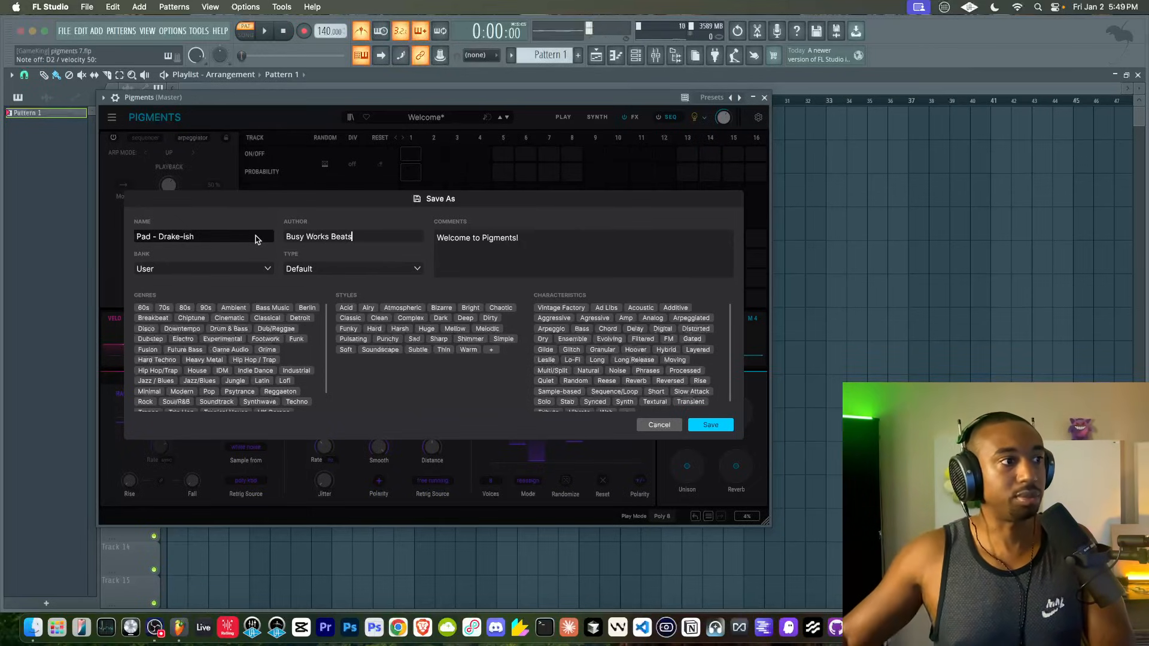
click(351, 269)
mouse_move(317, 367)
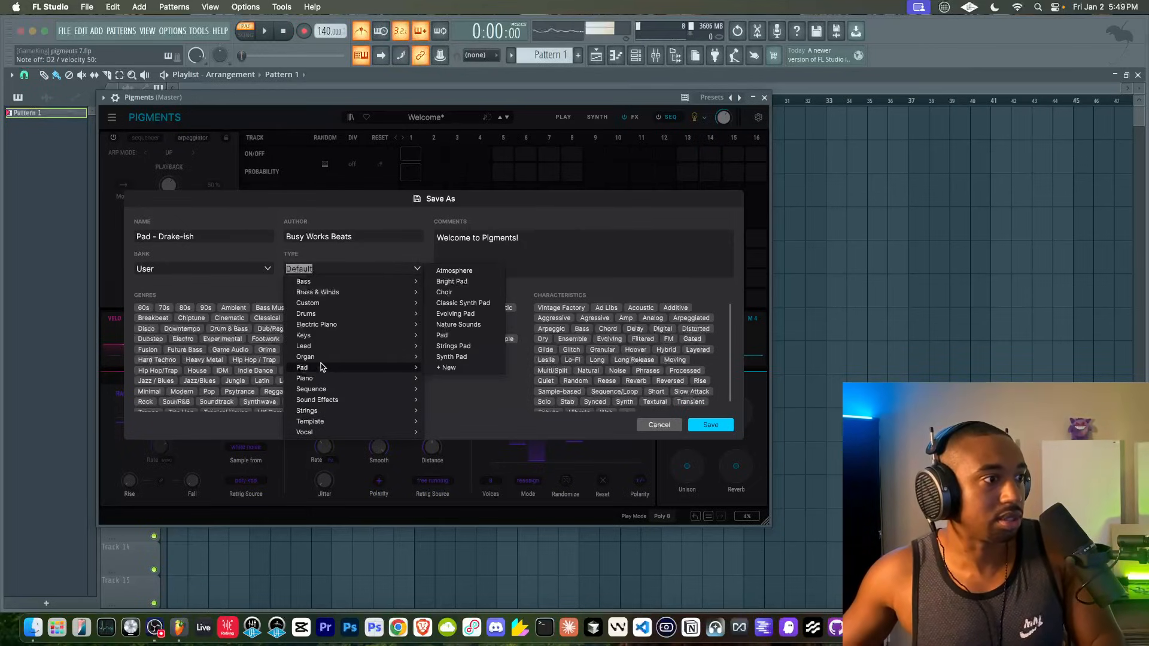
click(455, 314)
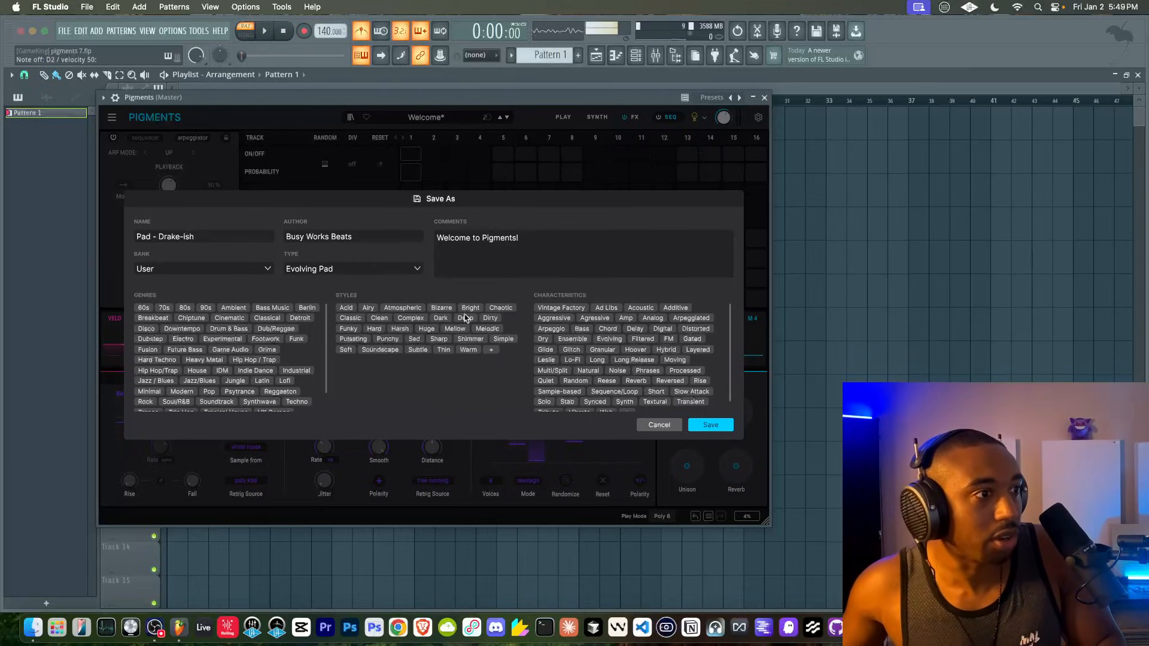
click(492, 235)
text(https:)
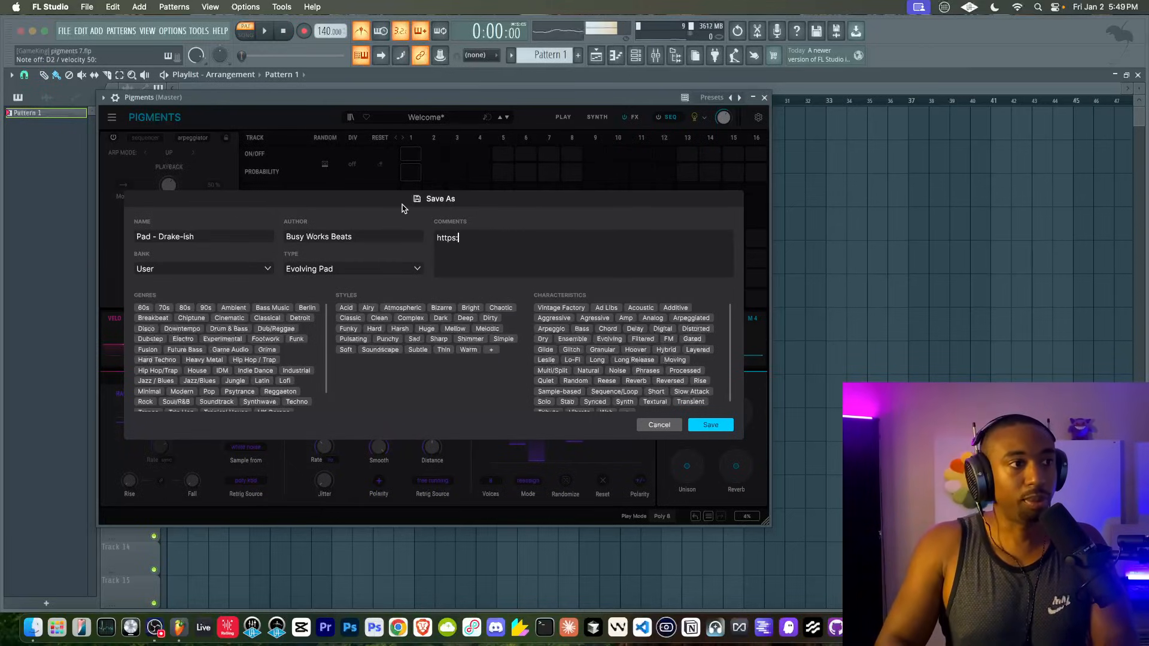
text(//busyw)
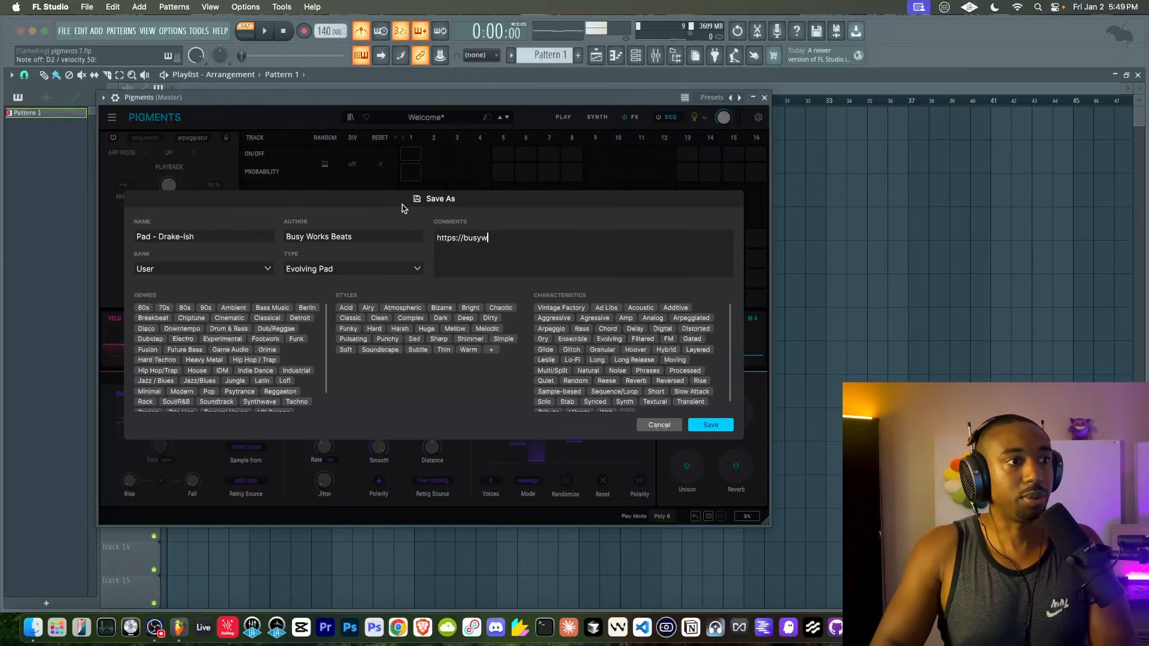
text(p)
text(rksbeats.com)
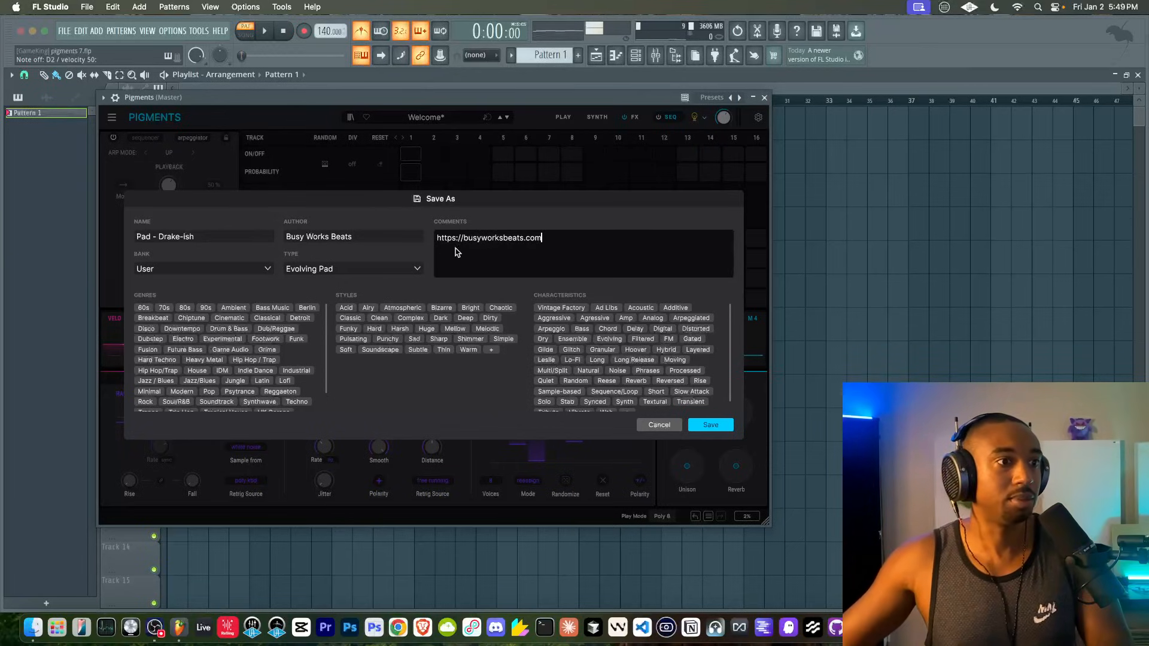
Assign the preset to a new bank named "OVO Lab", tag its genre as Hip Hop/Trap, and save it
click(271, 271)
click(272, 270)
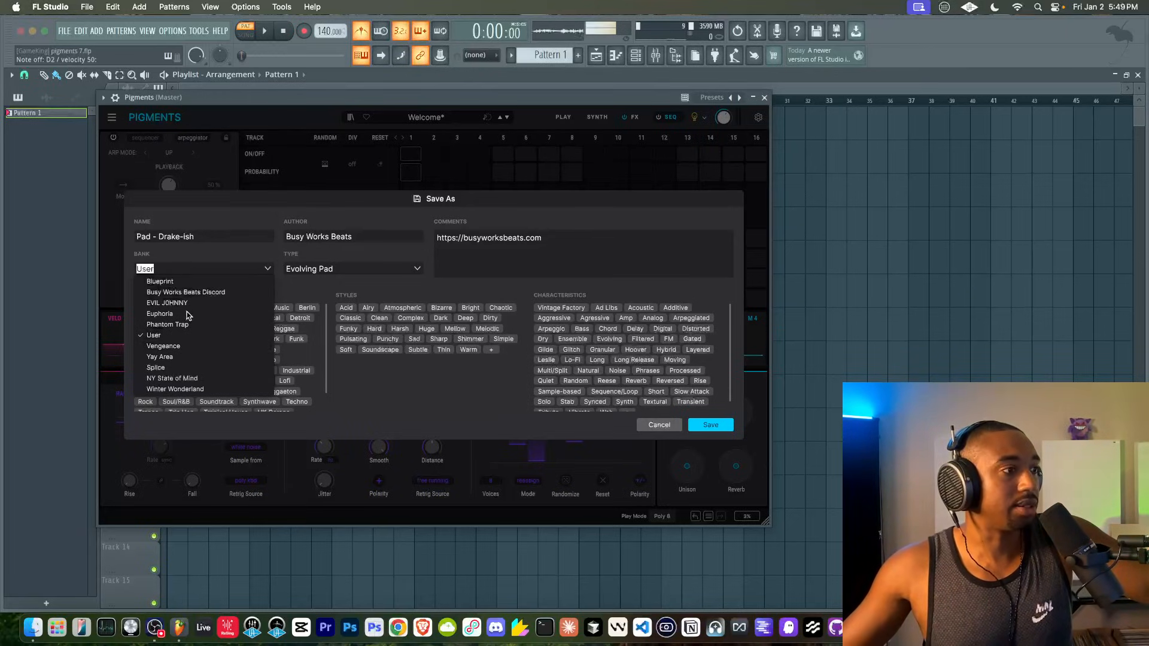
click(174, 270)
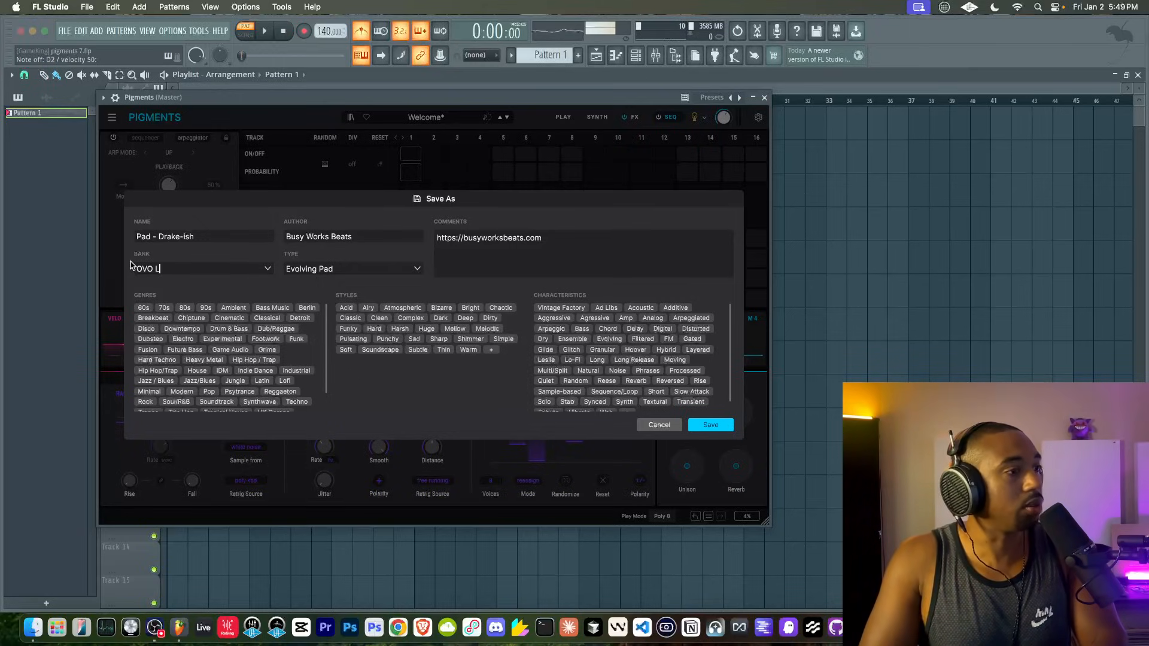
scroll(209, 355, down, 2)
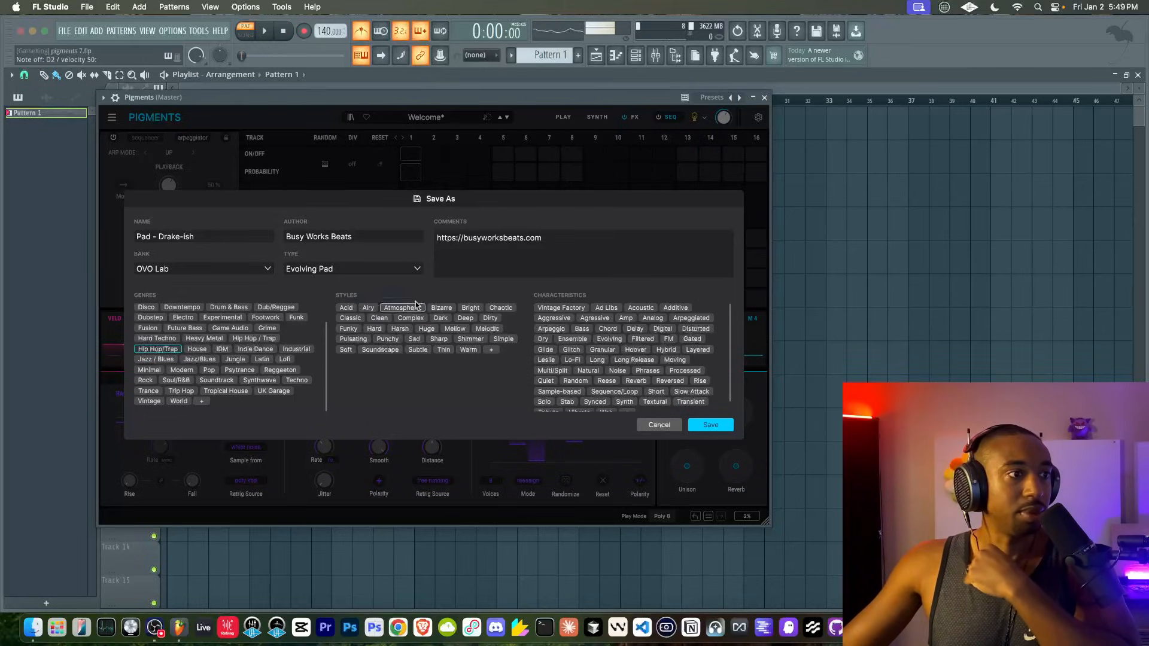
scroll(646, 360, down, 1)
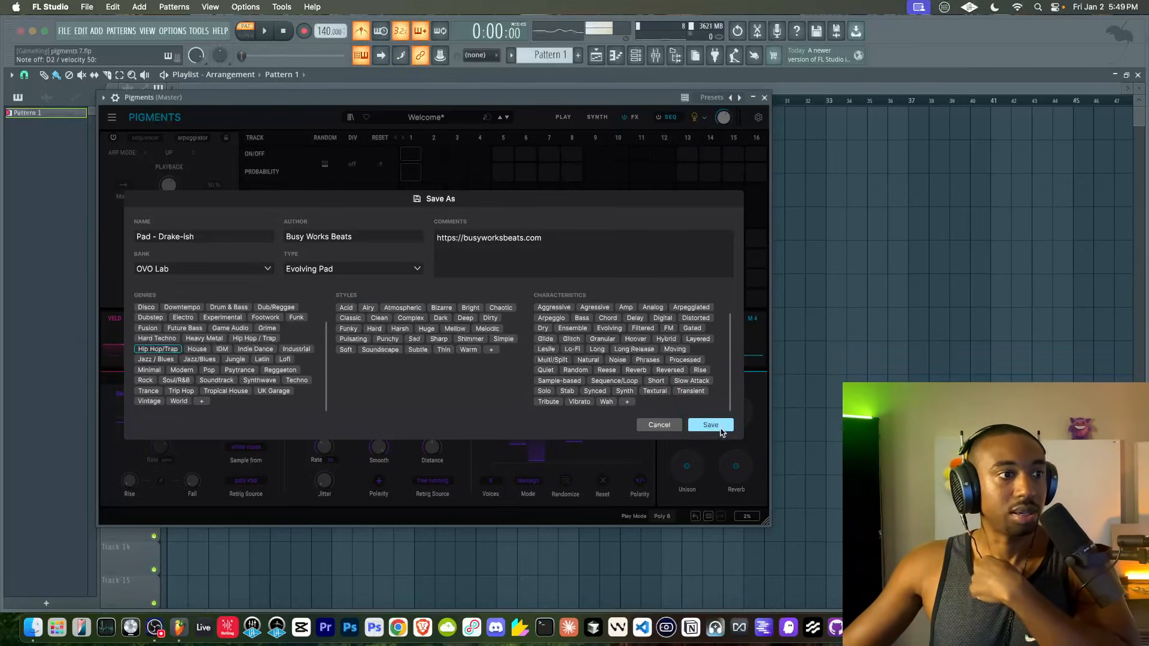
click(712, 425)
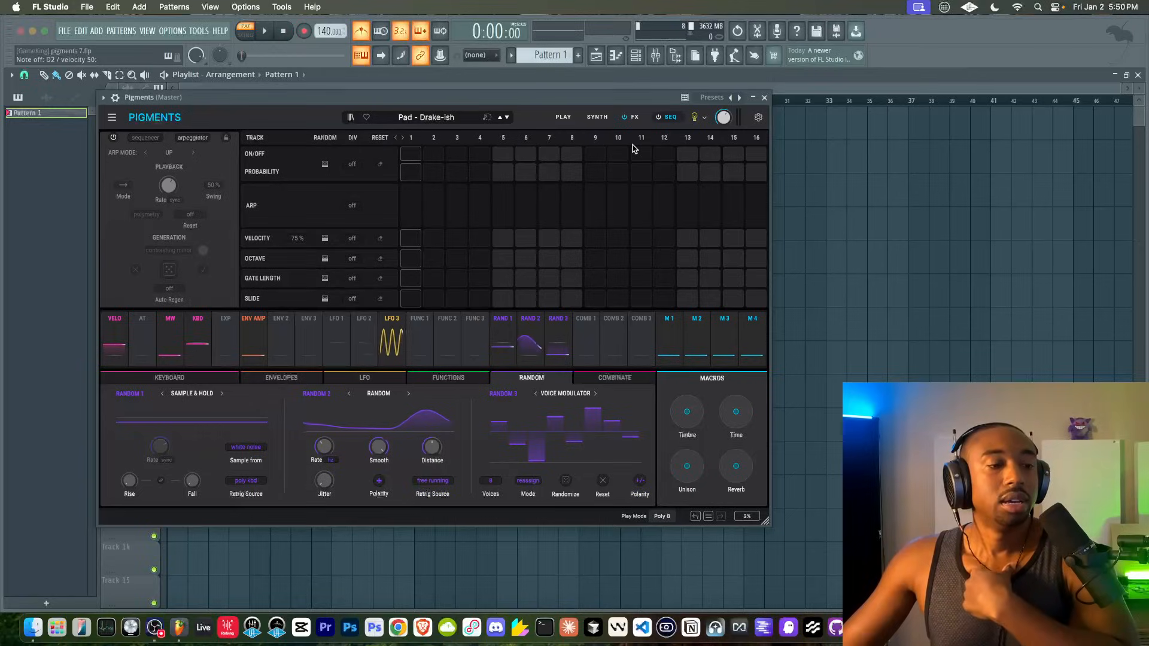
Close the synth window, show the channel rack, and record a chord part for the Pigments channel into Pattern 1
click(764, 97)
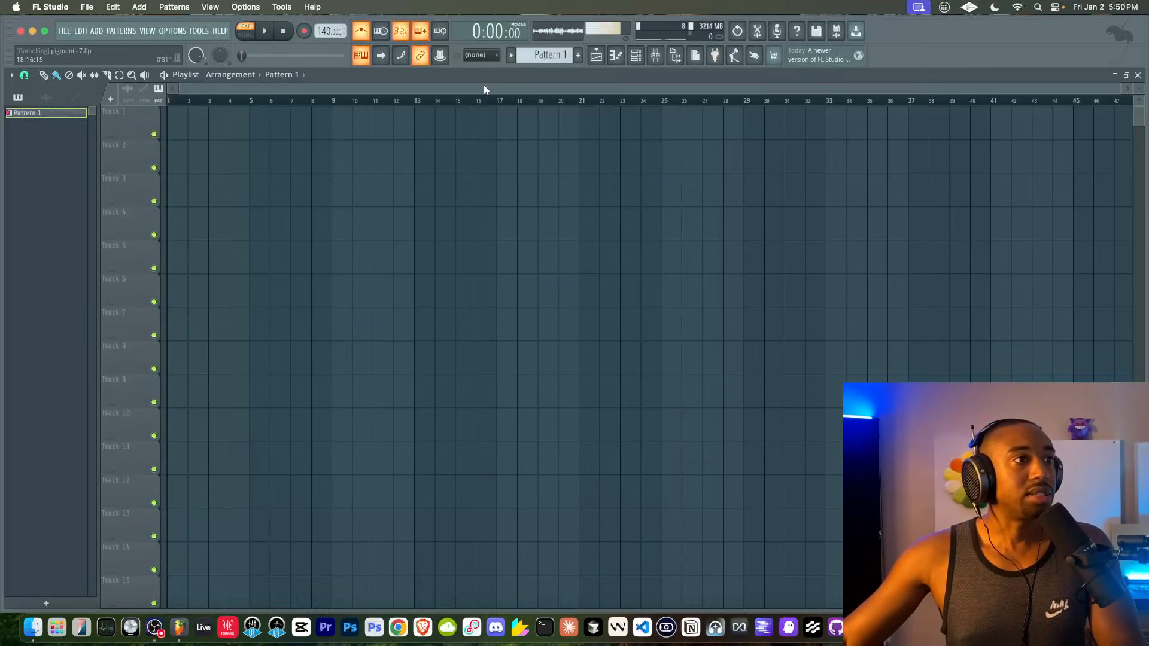
click(645, 54)
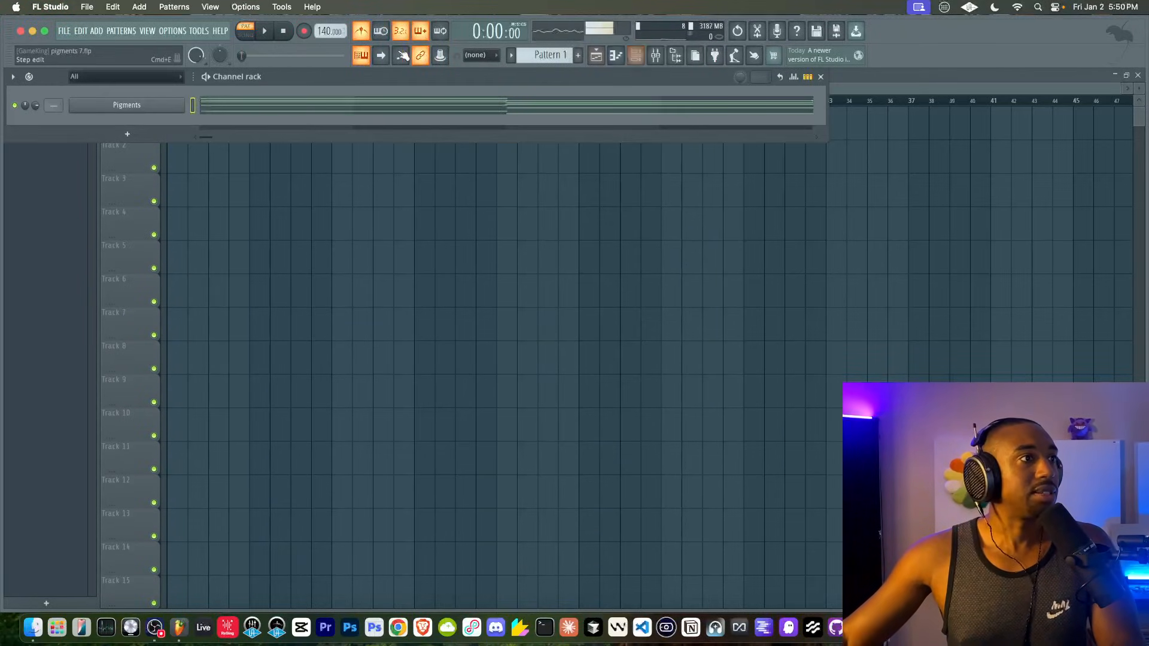
click(304, 33)
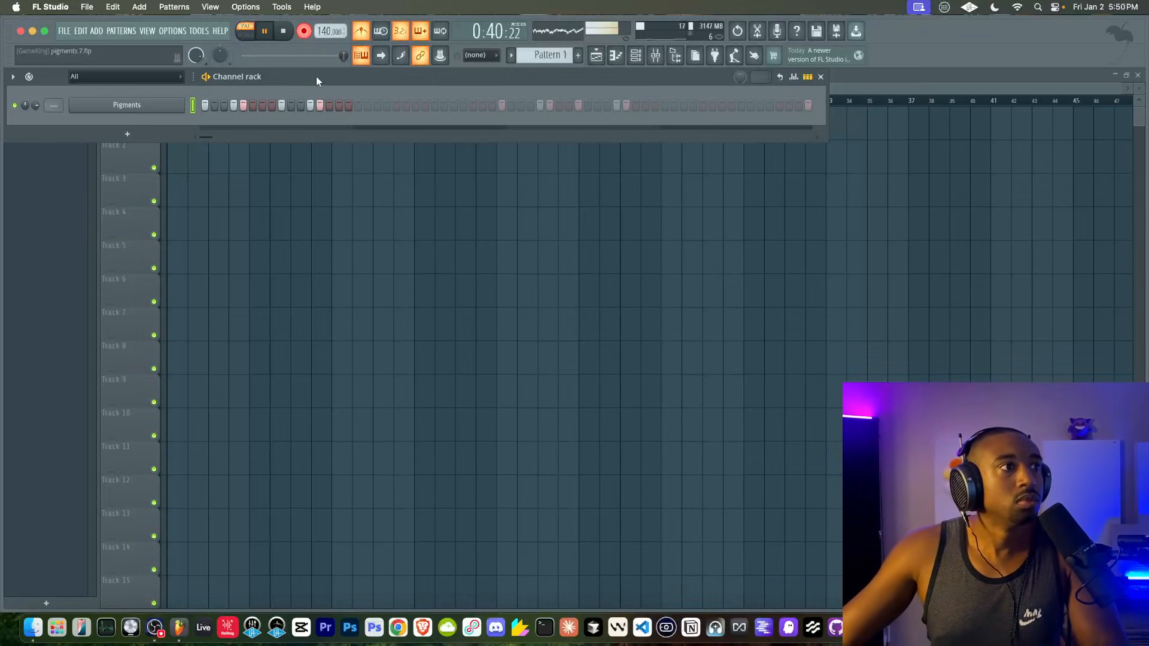
key(space)
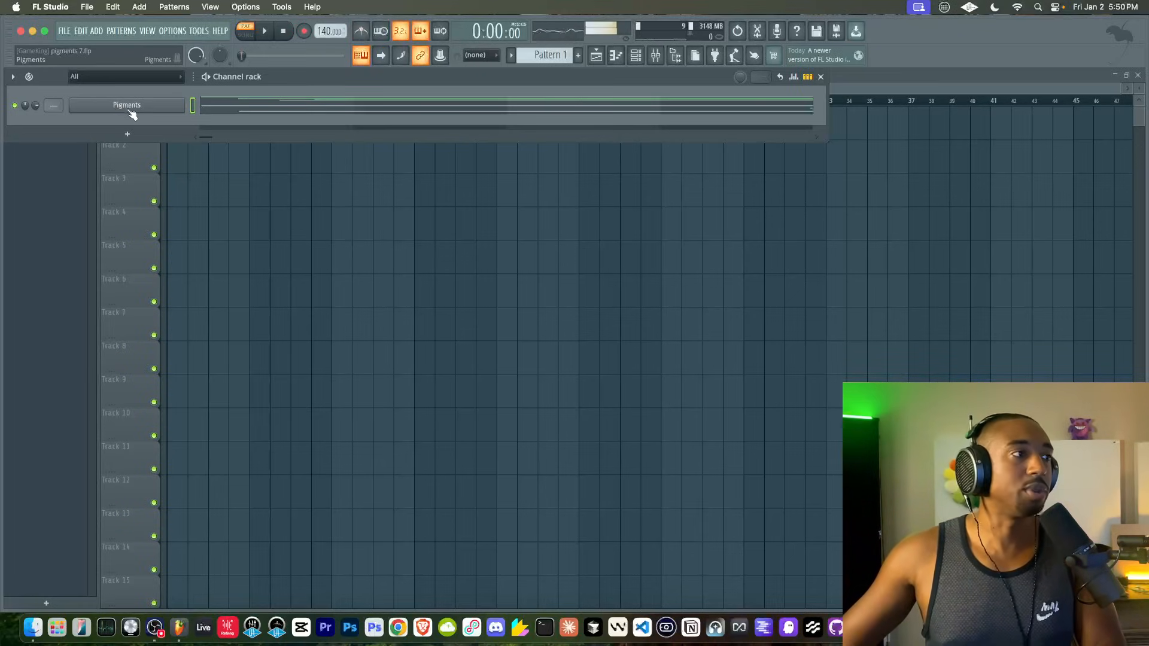
Play back the recorded chords, show the mixer to check levels, and adjust the Pigments channel volume
key(space)
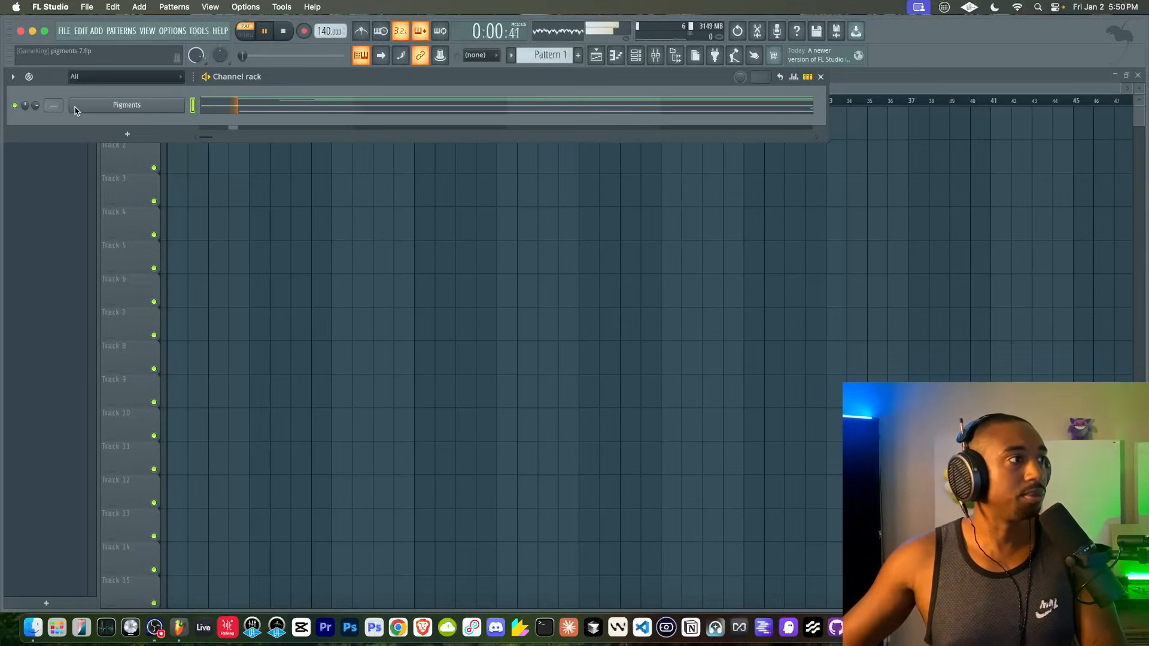
key(space)
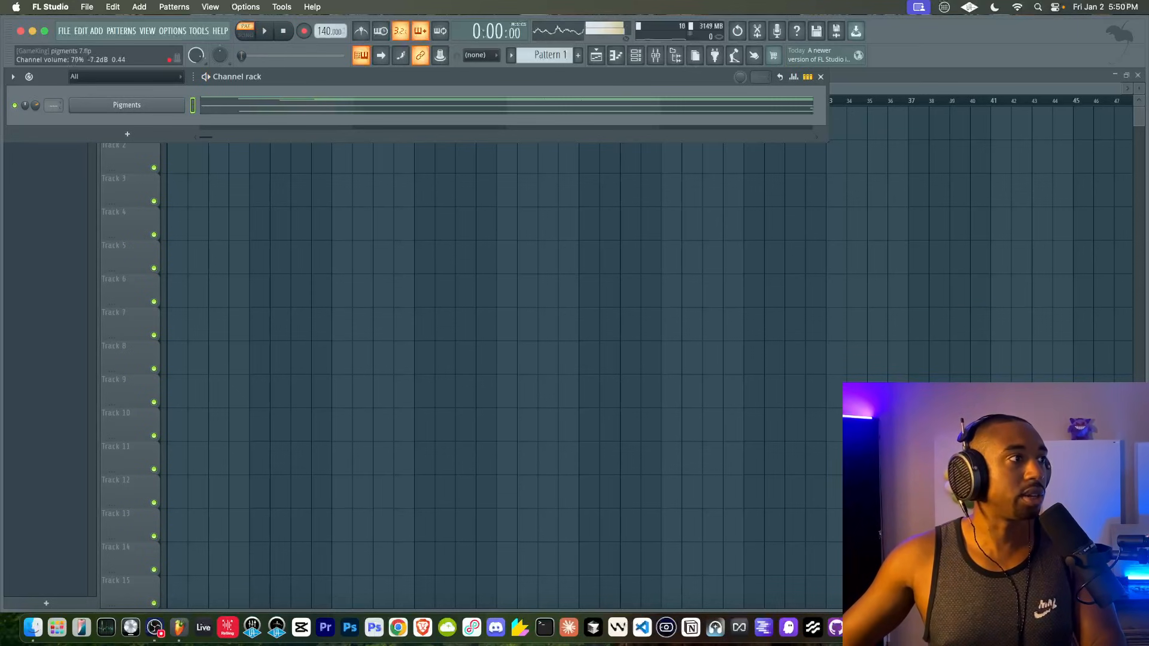
key(space)
key(F9)
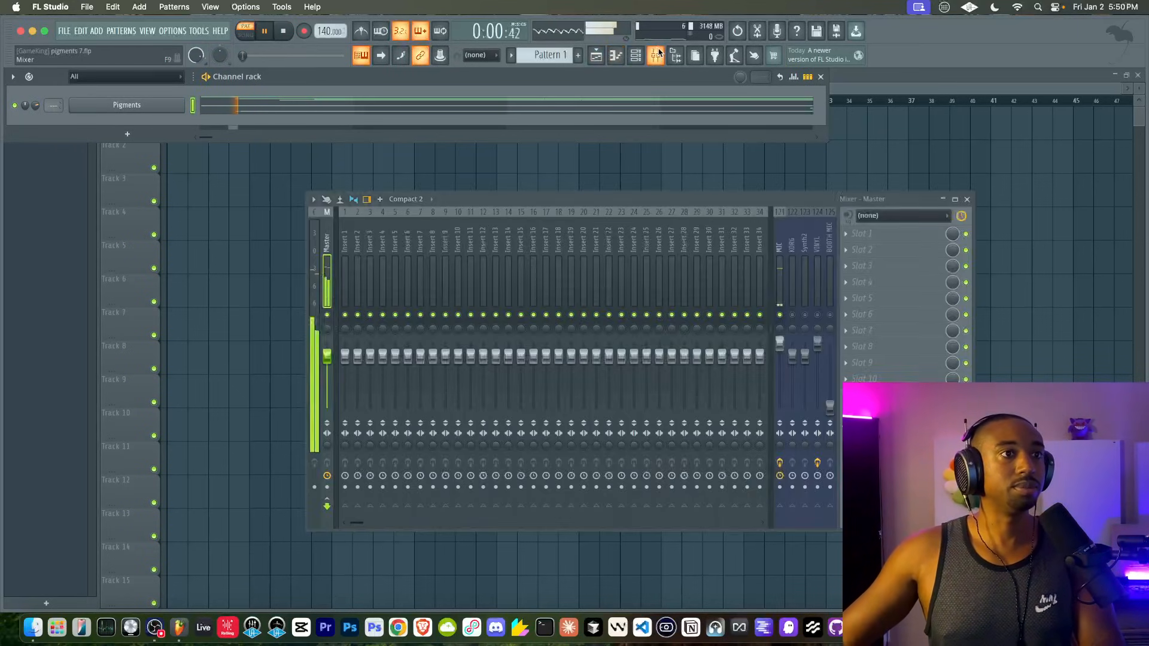
click(780, 315)
key(space)
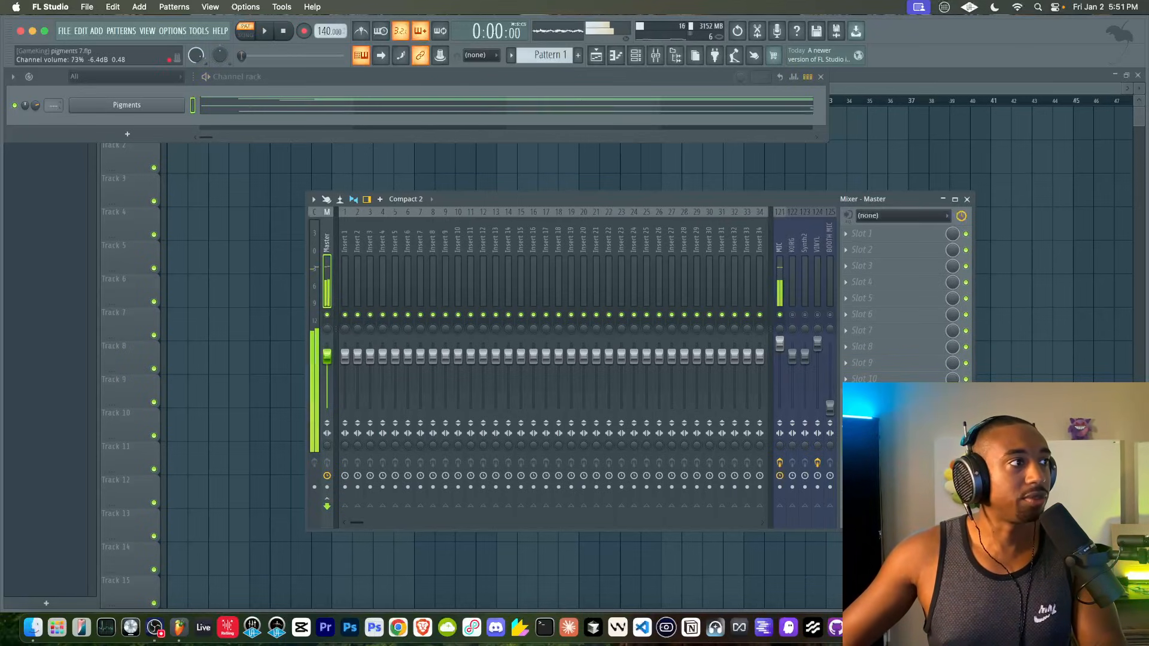
drag(36, 105, 36, 98)
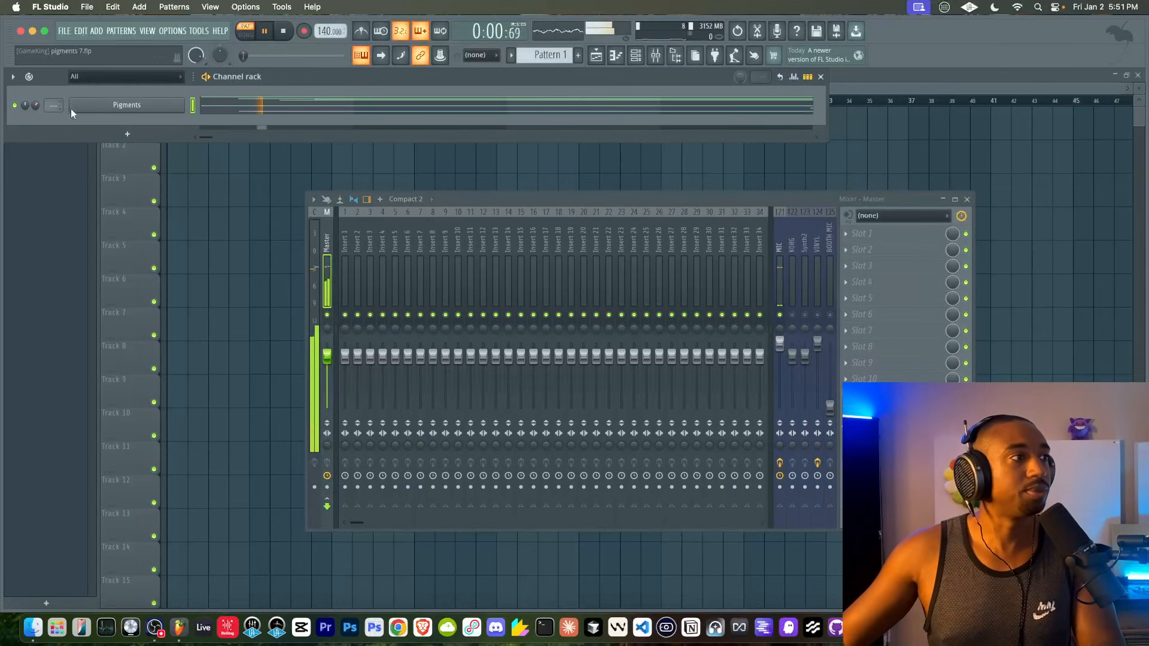
Add a second Pigments instance to the channel rack and stop playback
click(127, 134)
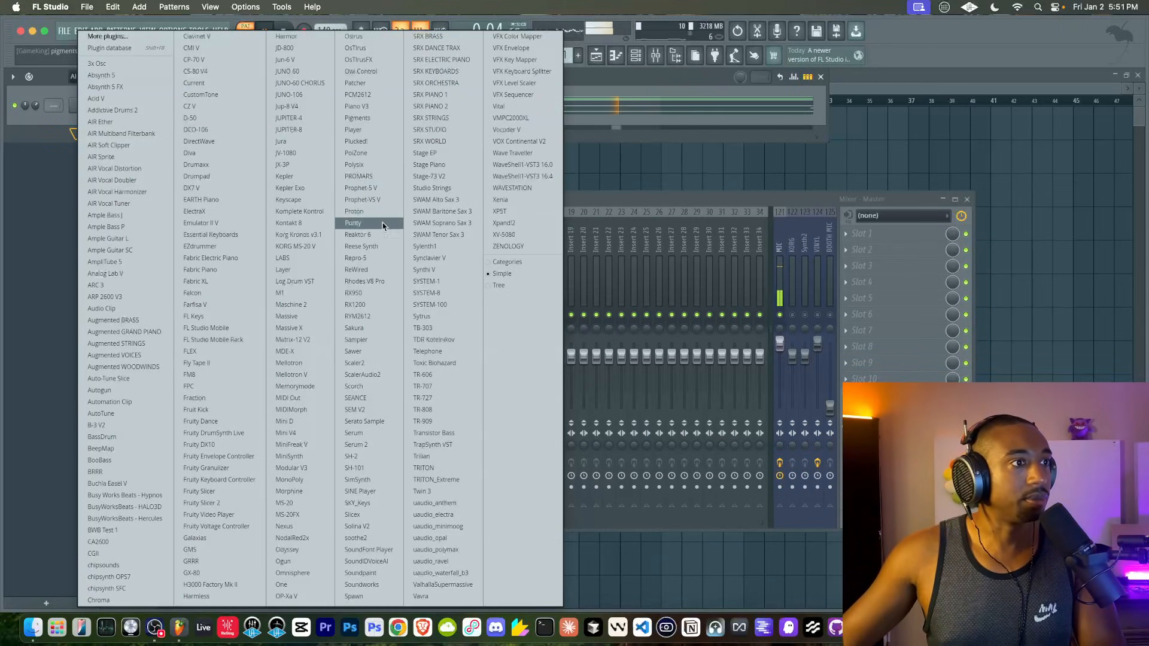
click(364, 120)
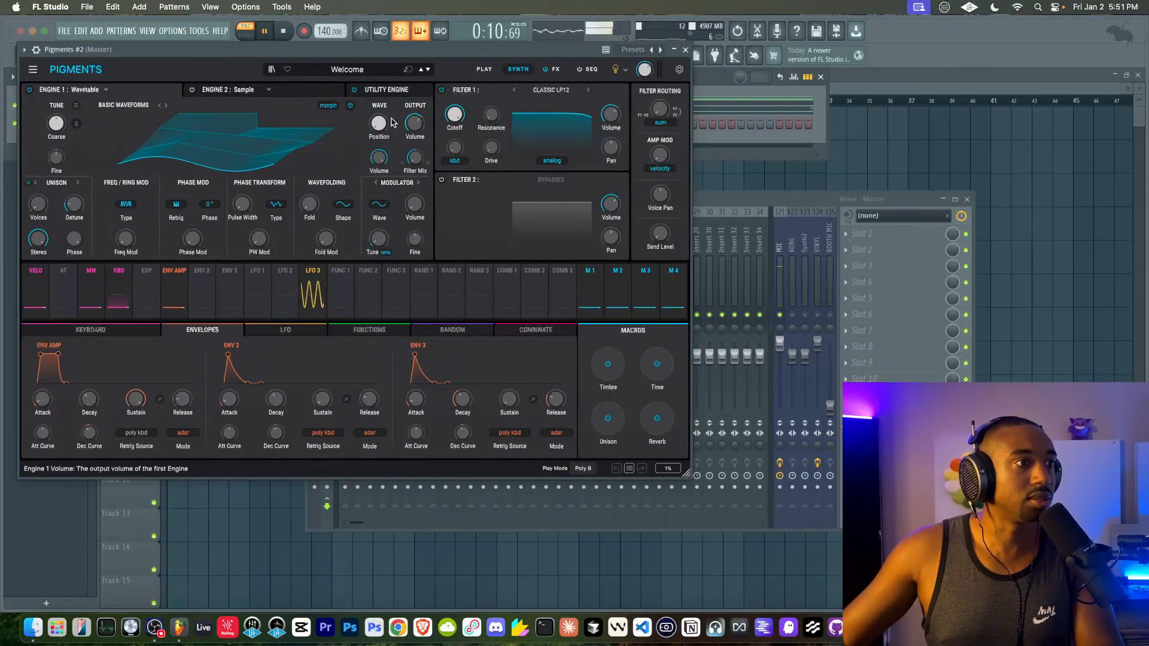
key(space)
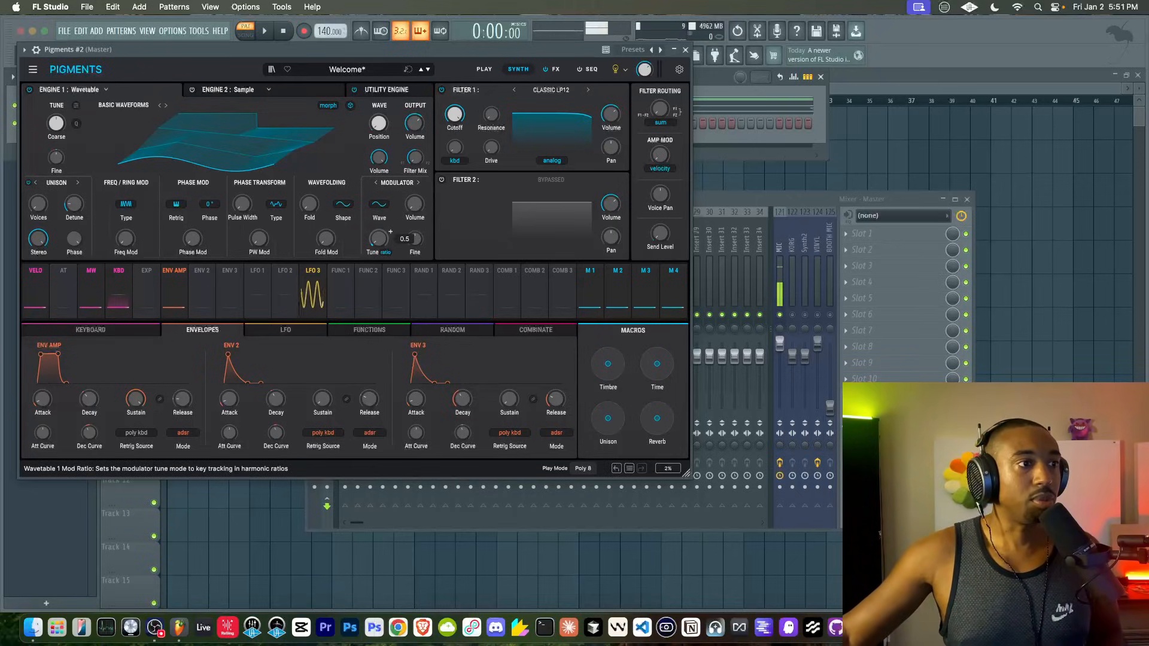
Raise the Engine 1 modulator's volume and set its tune ratio to 6 in the new Pigments instance
drag(415, 204, 414, 171)
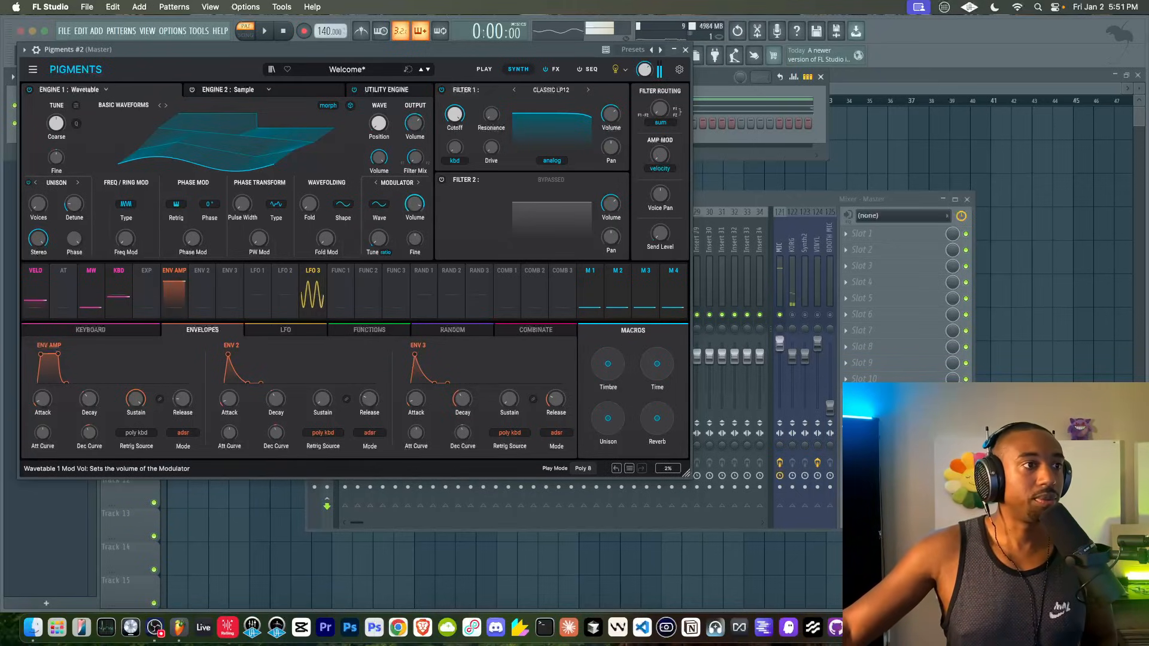
drag(57, 123, 56, 133)
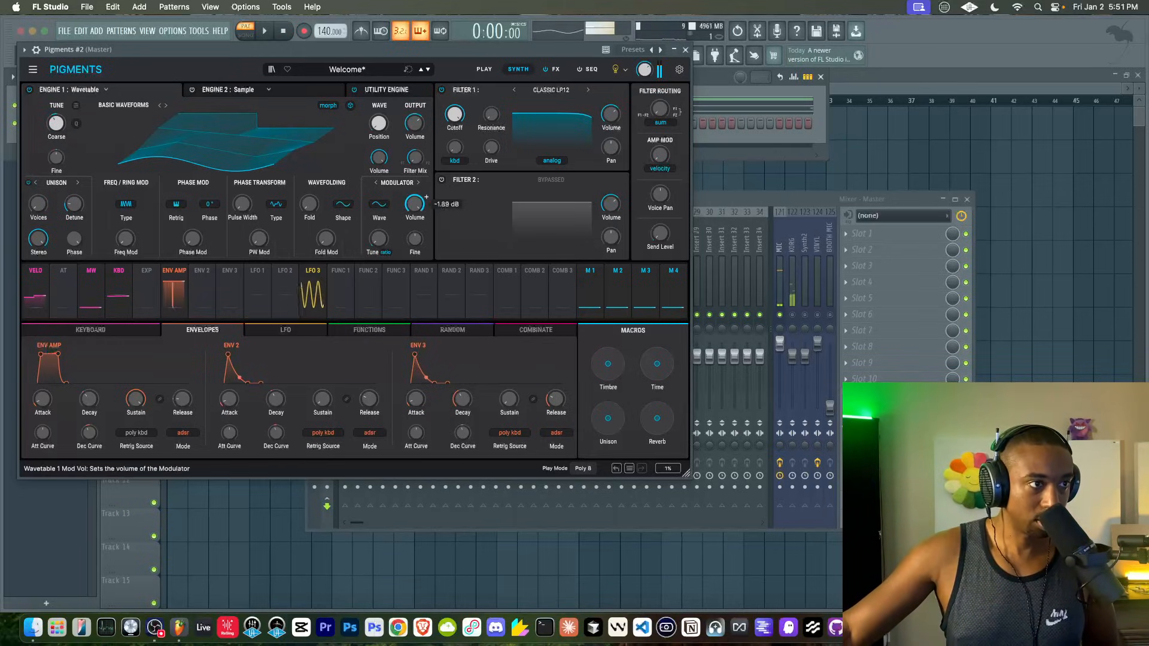
drag(415, 204, 415, 157)
drag(380, 241, 379, 233)
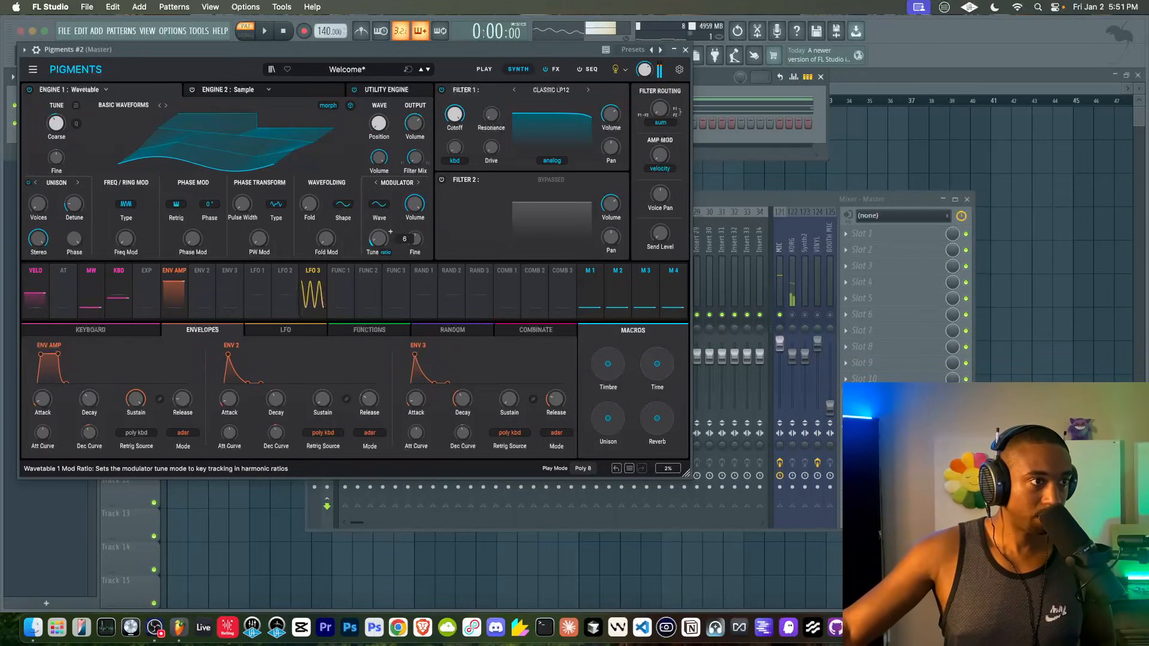
Set the Engine 1 modulator's waveform to Sawtooth
click(379, 204)
click(375, 246)
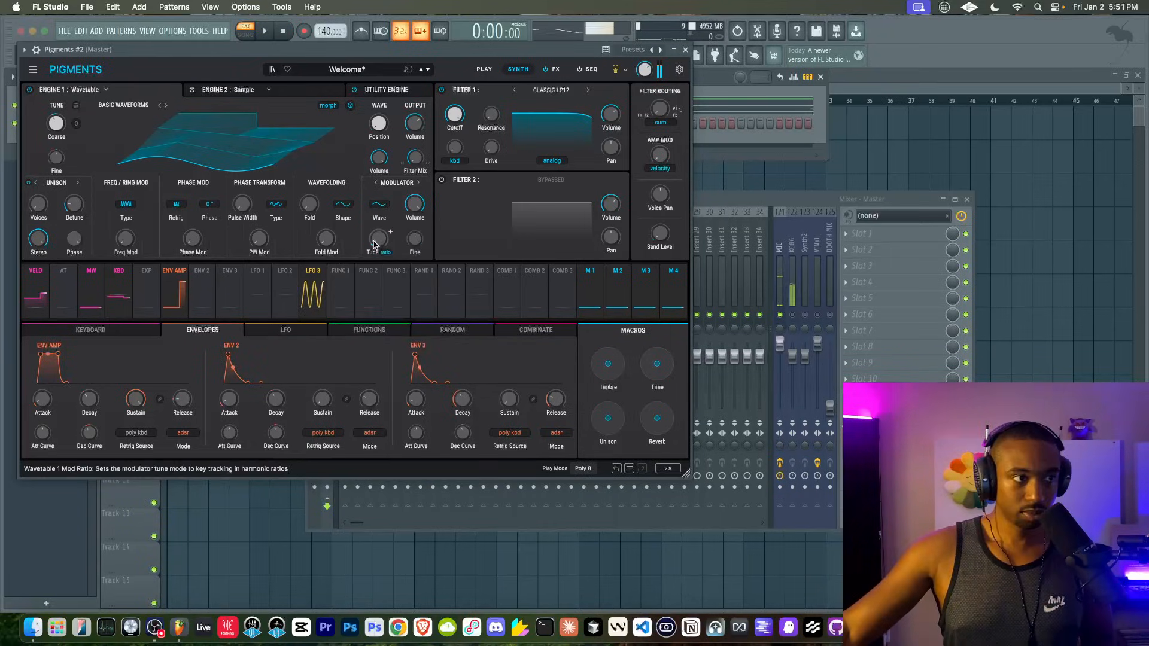
click(379, 205)
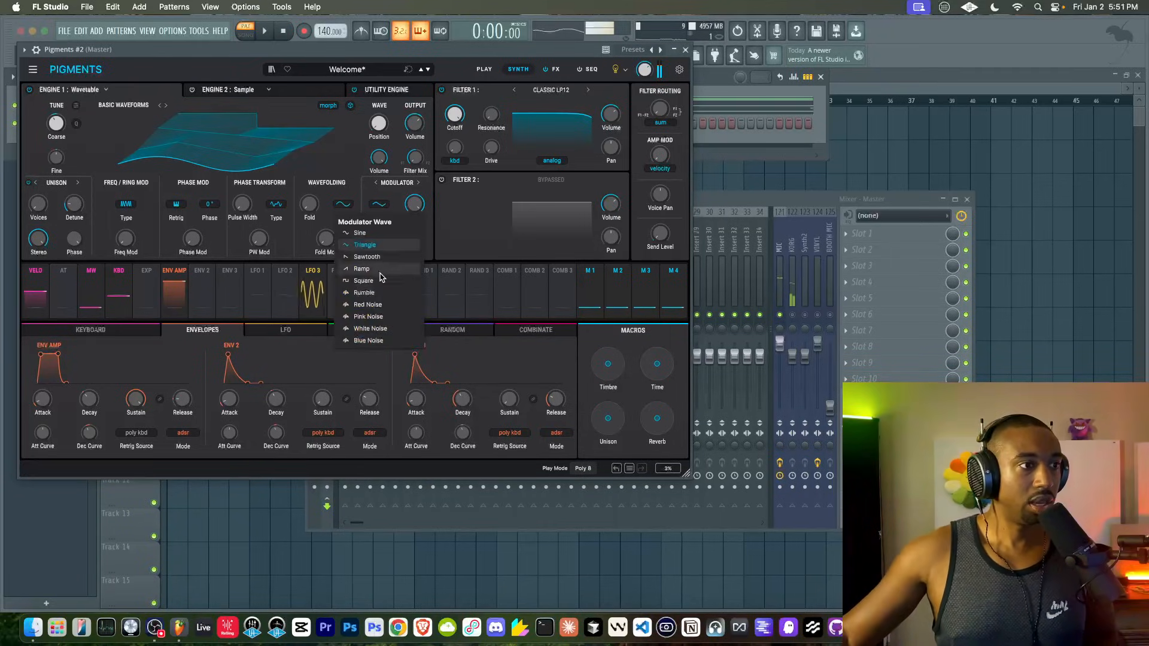
click(369, 259)
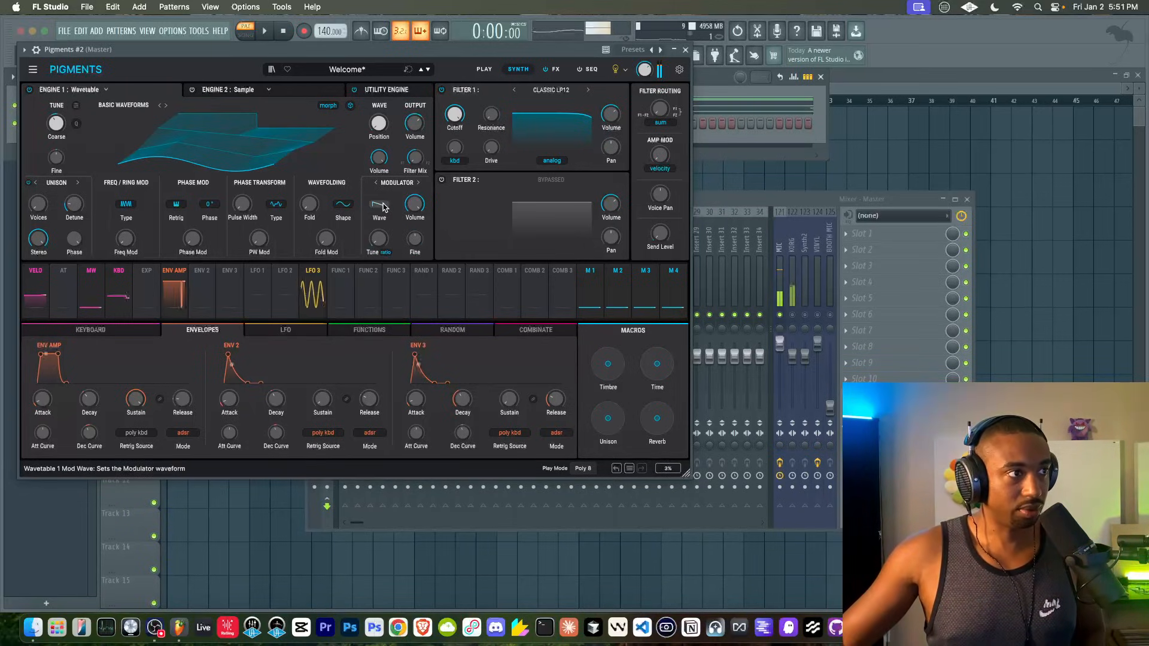
Play the pattern and set the new instance's glide to legato with a glide time of about 19 ms
click(265, 31)
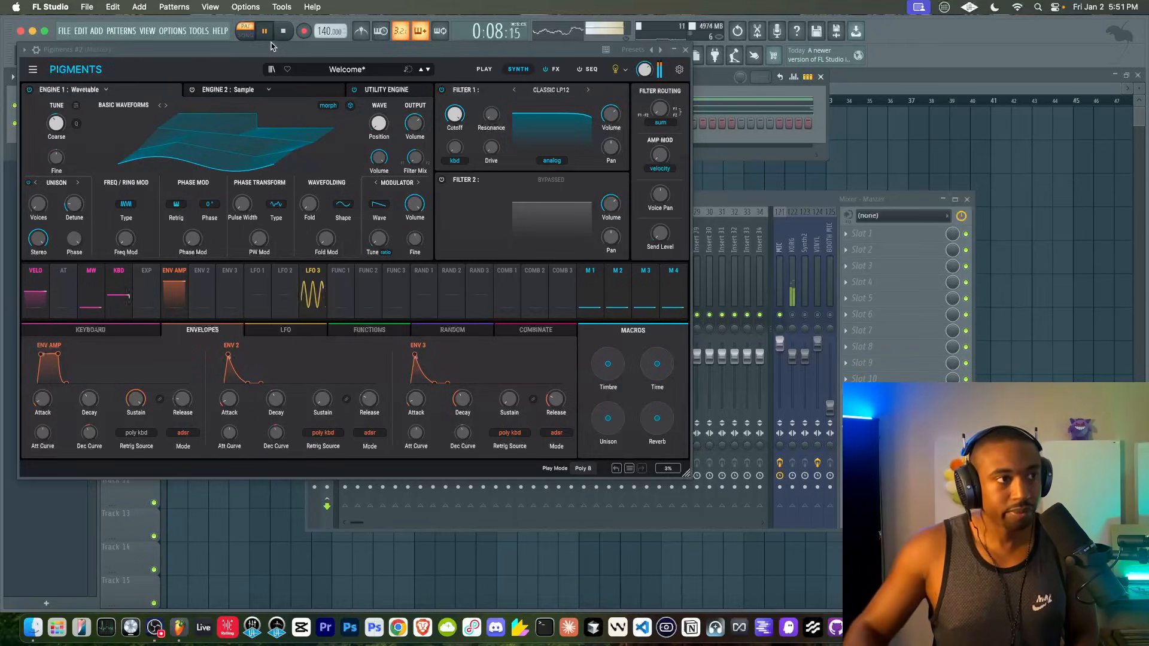
click(122, 336)
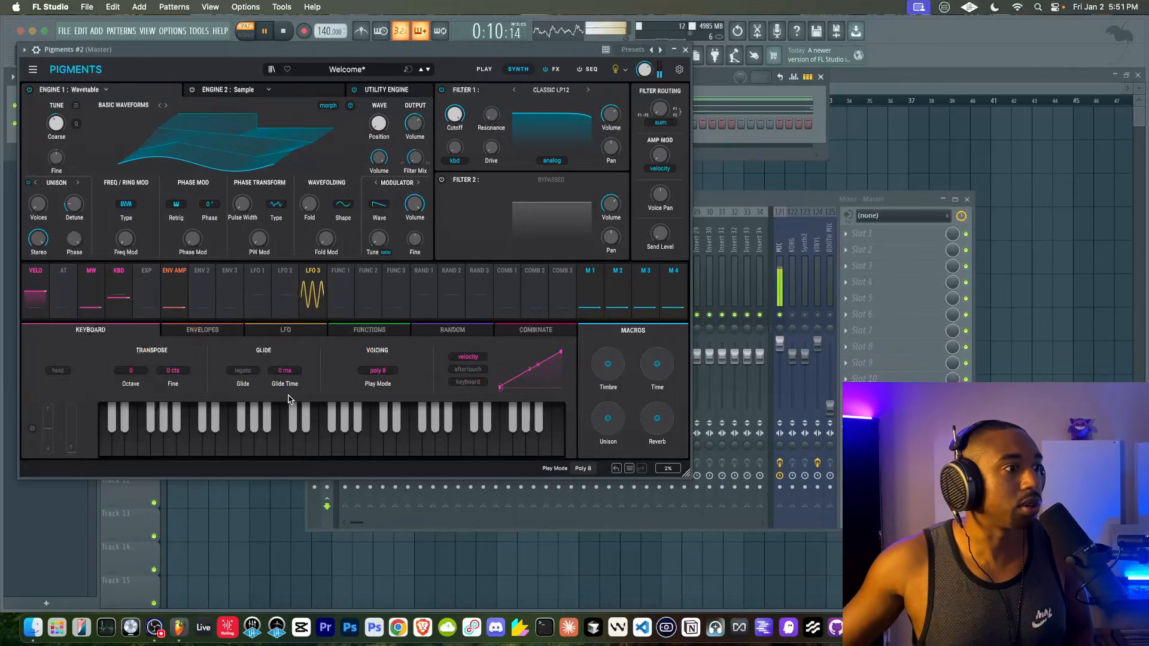
click(247, 372)
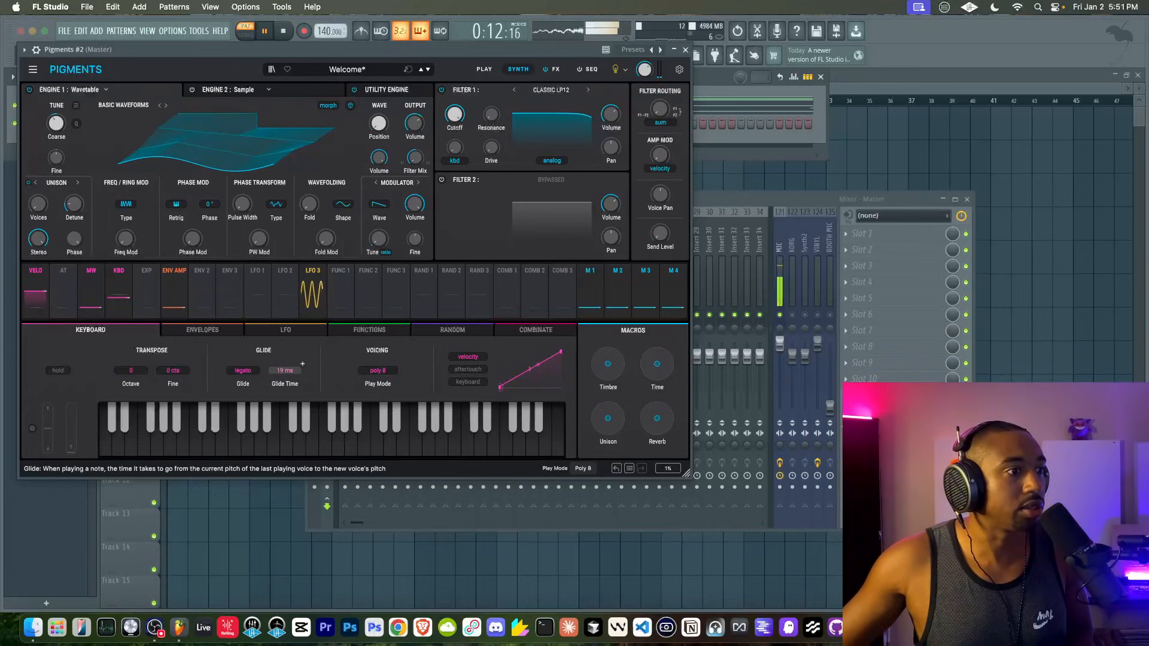
drag(284, 370, 285, 365)
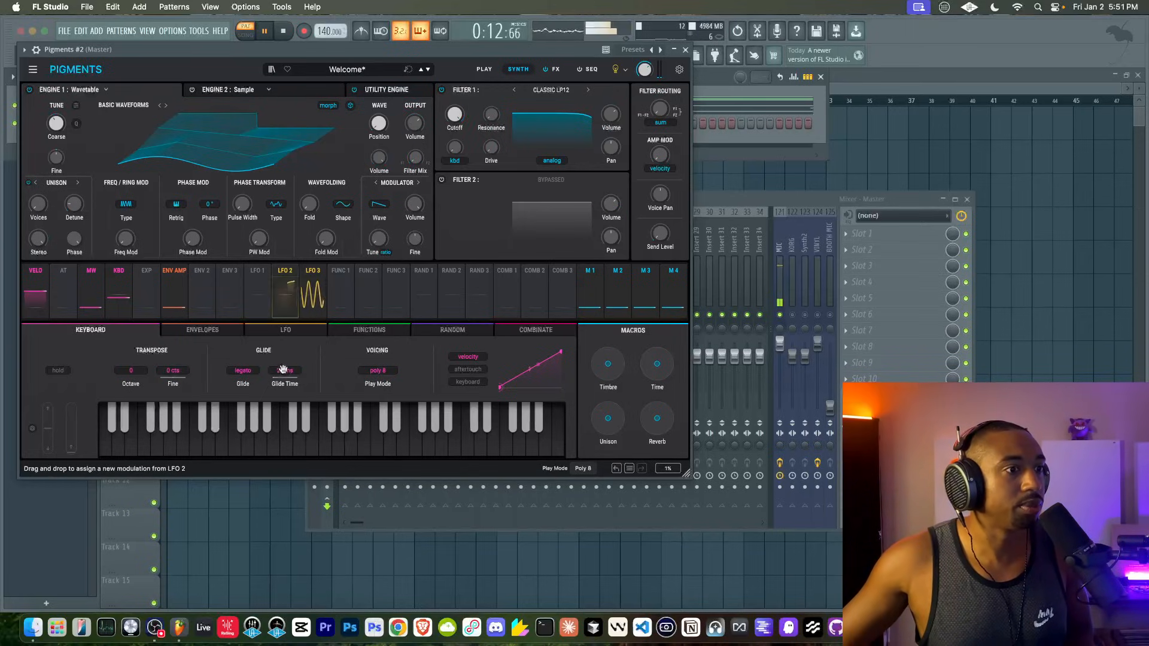
Close the synth window and record a part for the Pigments #2 channel into Pattern 1 with the metronome on
click(687, 50)
click(285, 32)
click(304, 33)
click(266, 33)
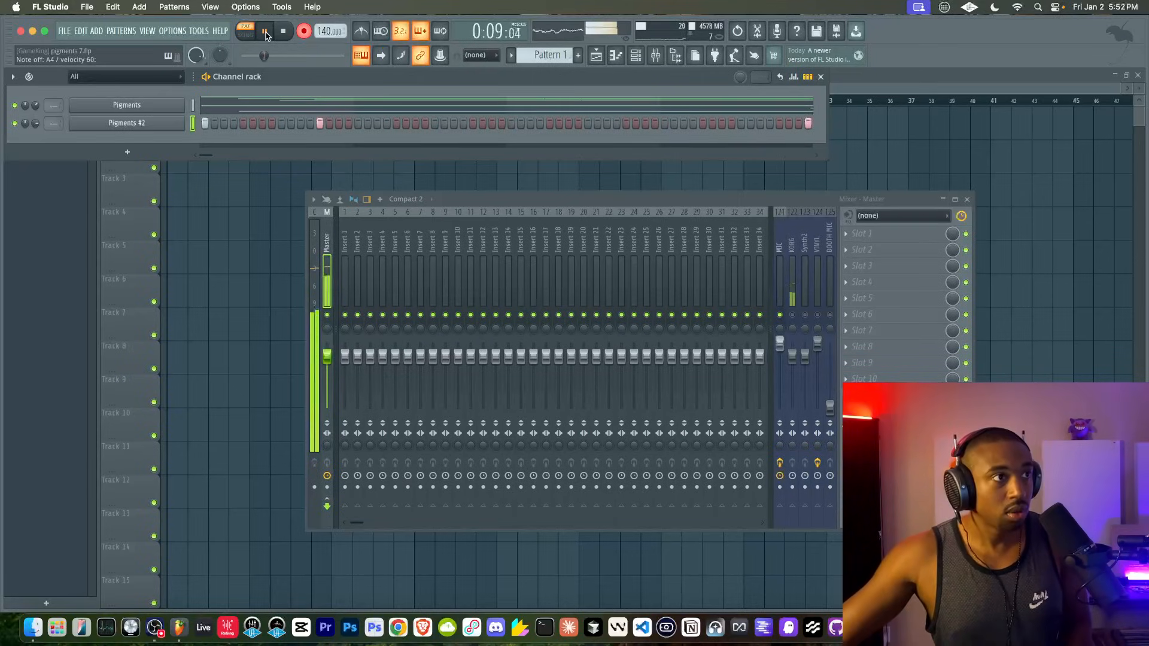
click(361, 31)
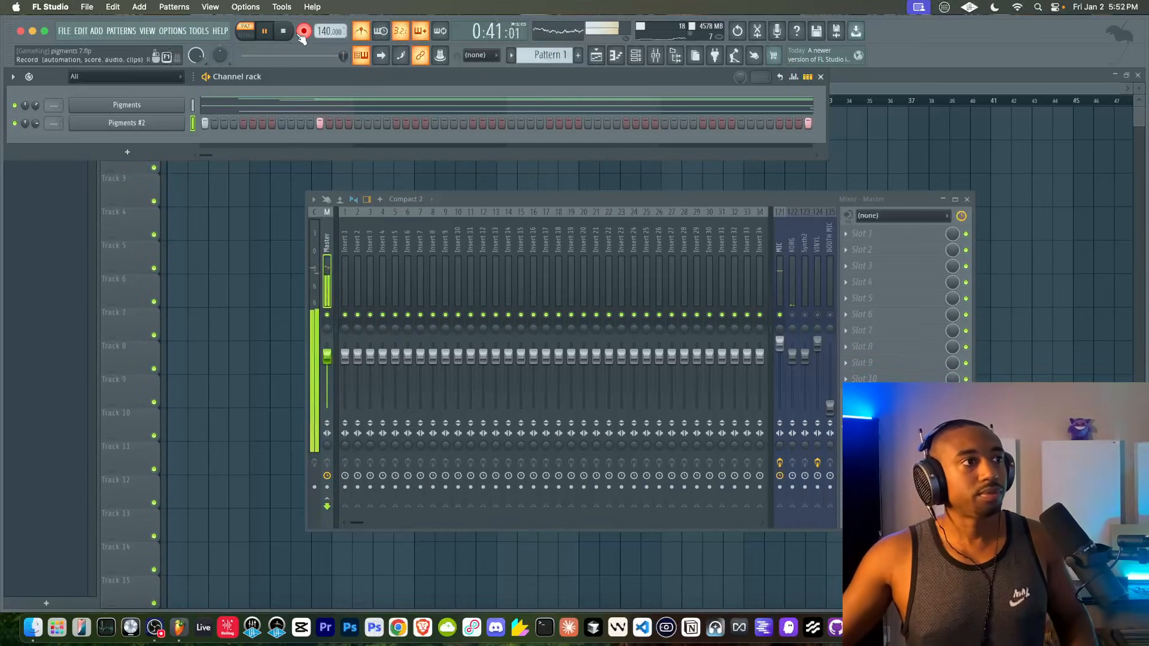
key(space)
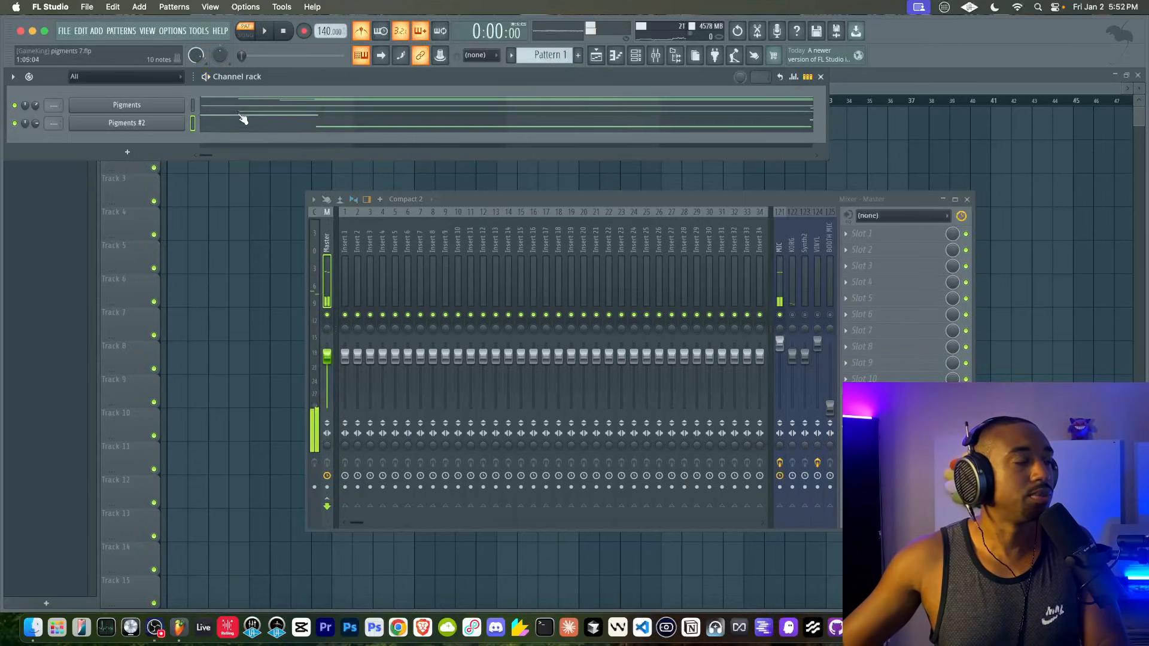
Play the pattern, set the Pigments #2 channel volume to about 72%, and toggle the MIC mixer track's mute
key(space)
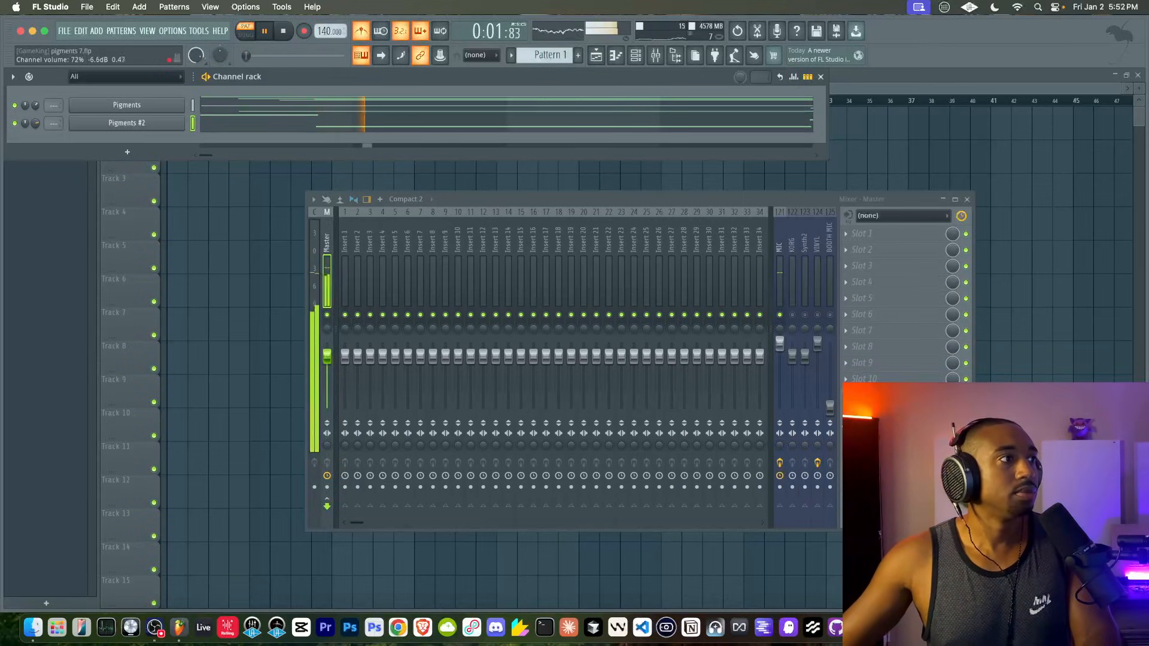
drag(36, 124, 36, 127)
click(779, 315)
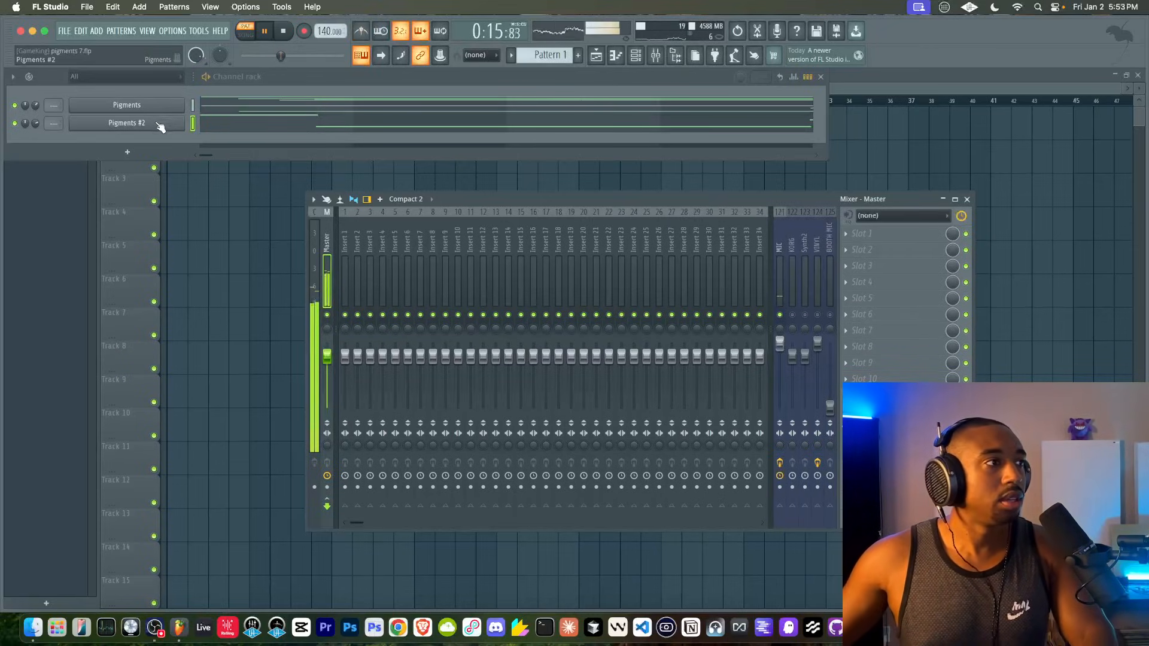
In Pigments #2, lower the Filter 1 cutoff and raise its drive to about 57%, playing the pattern before closing the synth window
key(space)
click(104, 124)
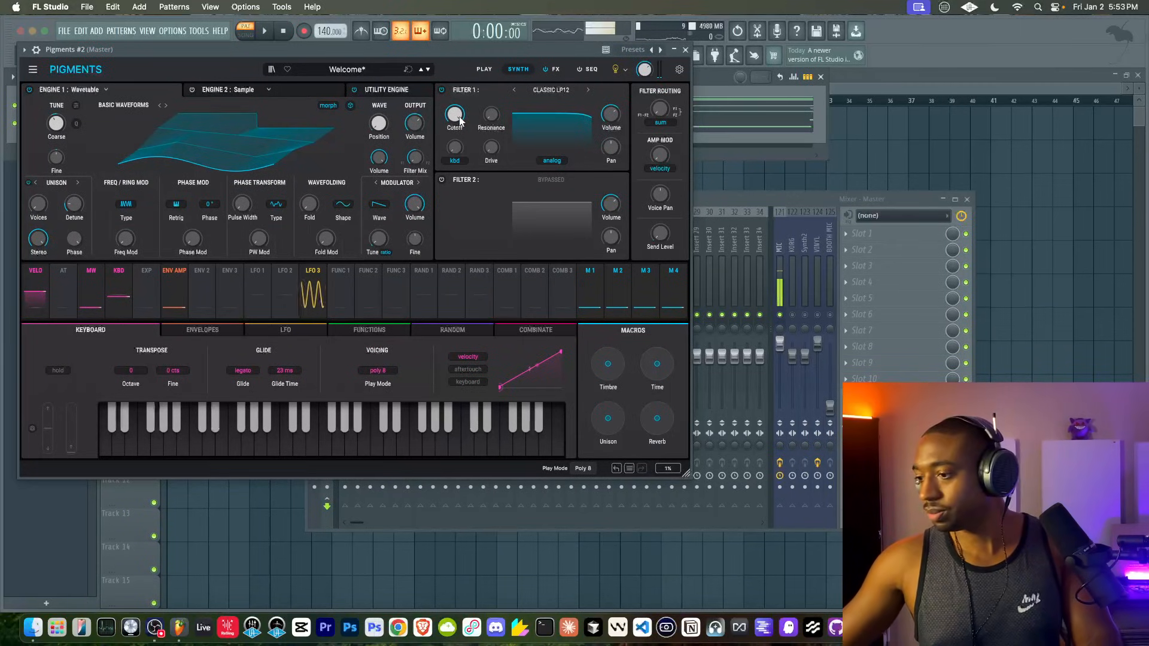
drag(459, 118, 494, 110)
key(space)
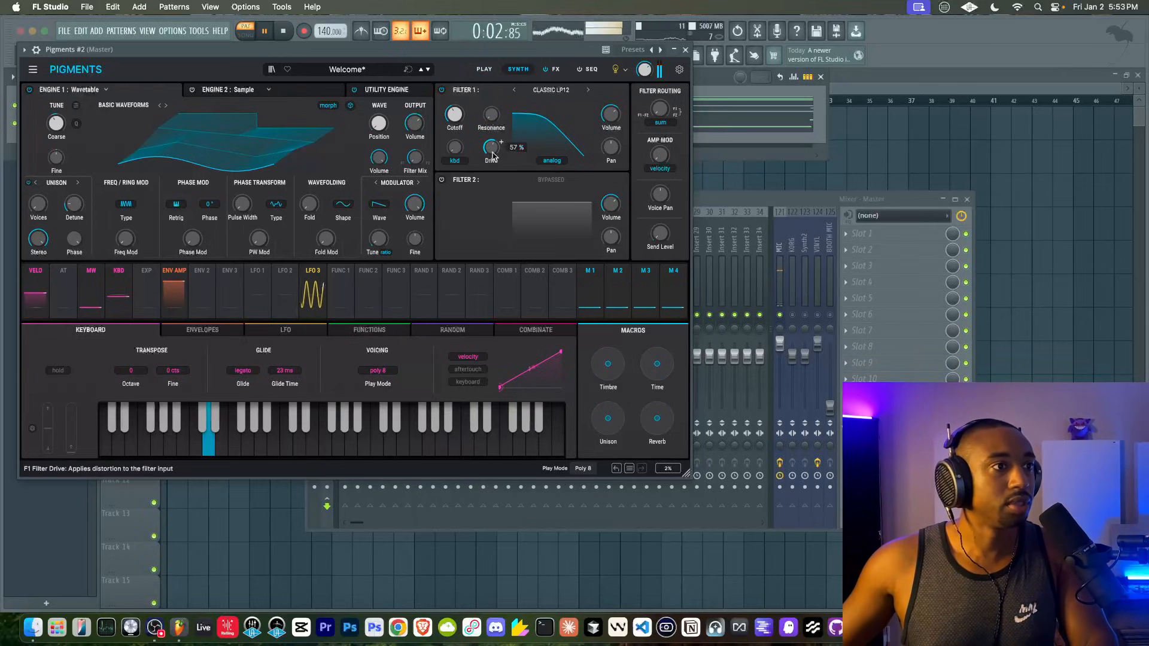
click(685, 51)
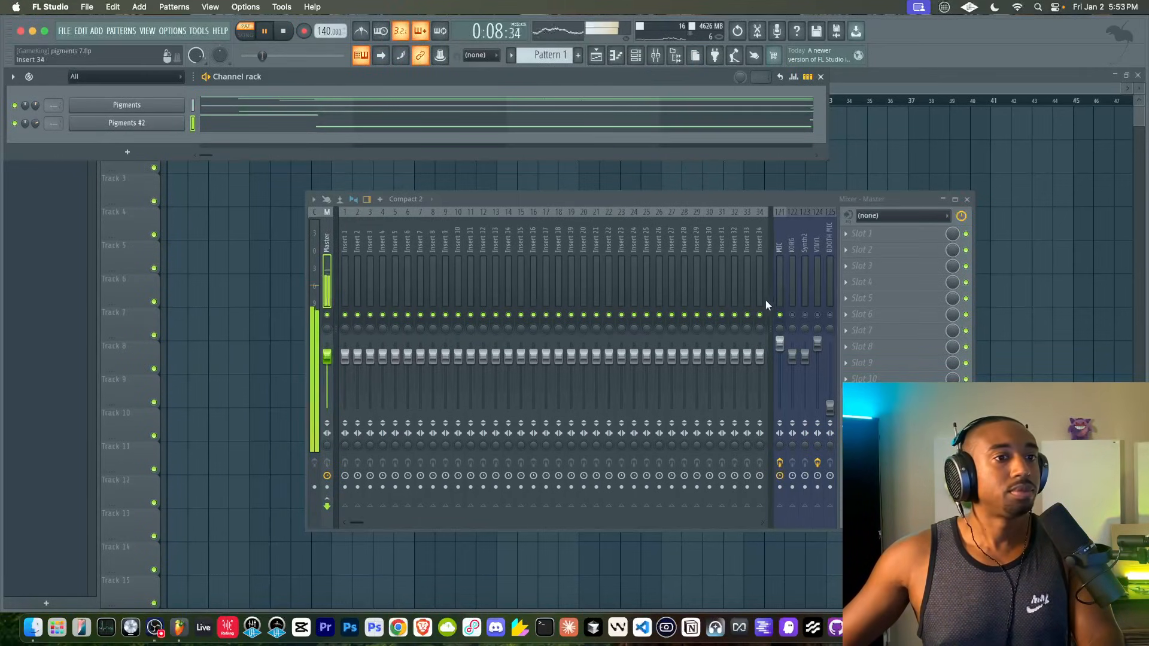
Listen to the pattern, toggling the MIC mixer track's mute and viewing the Pigments #2 synth during playback
click(781, 316)
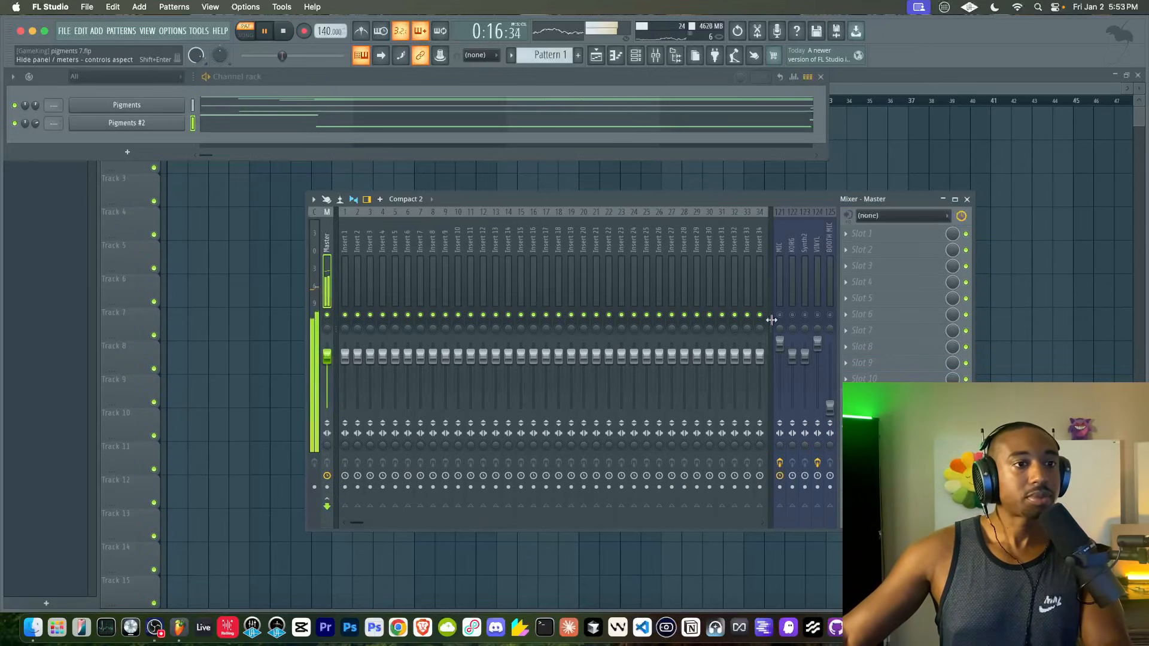
click(137, 123)
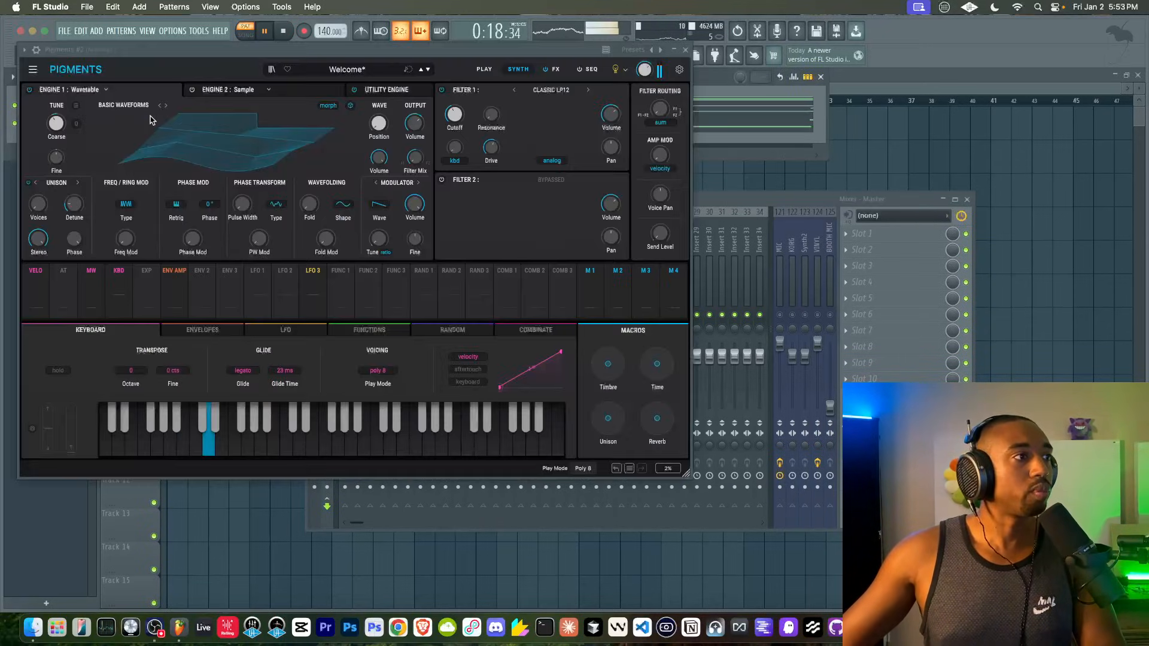
drag(461, 51, 460, 76)
click(780, 315)
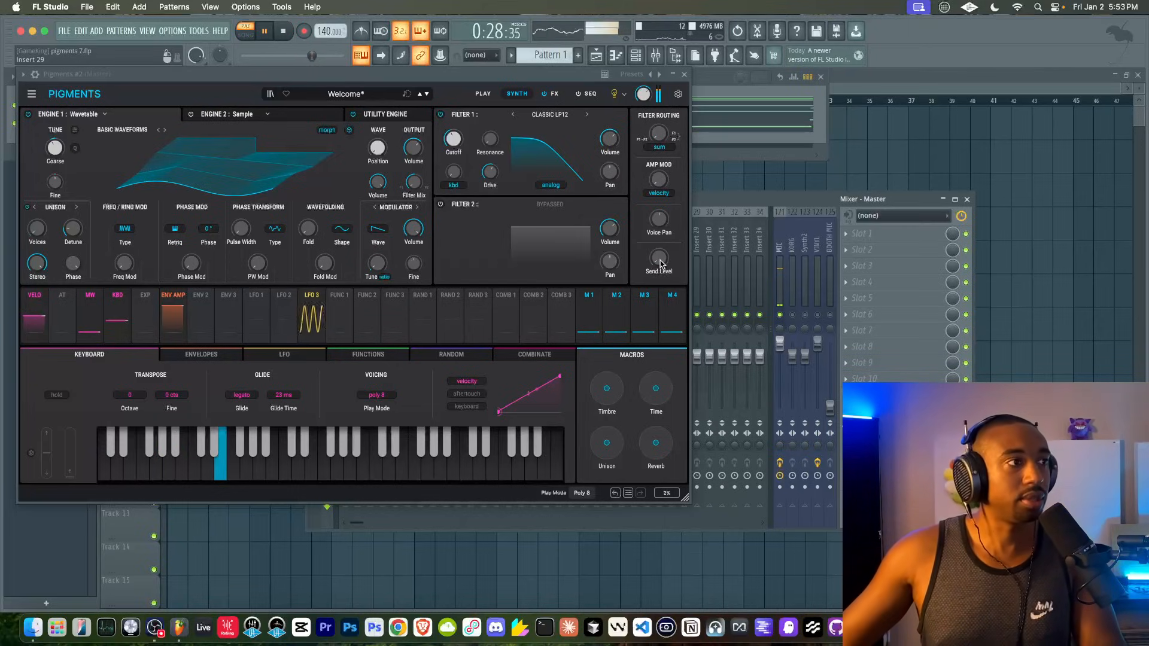
click(683, 76)
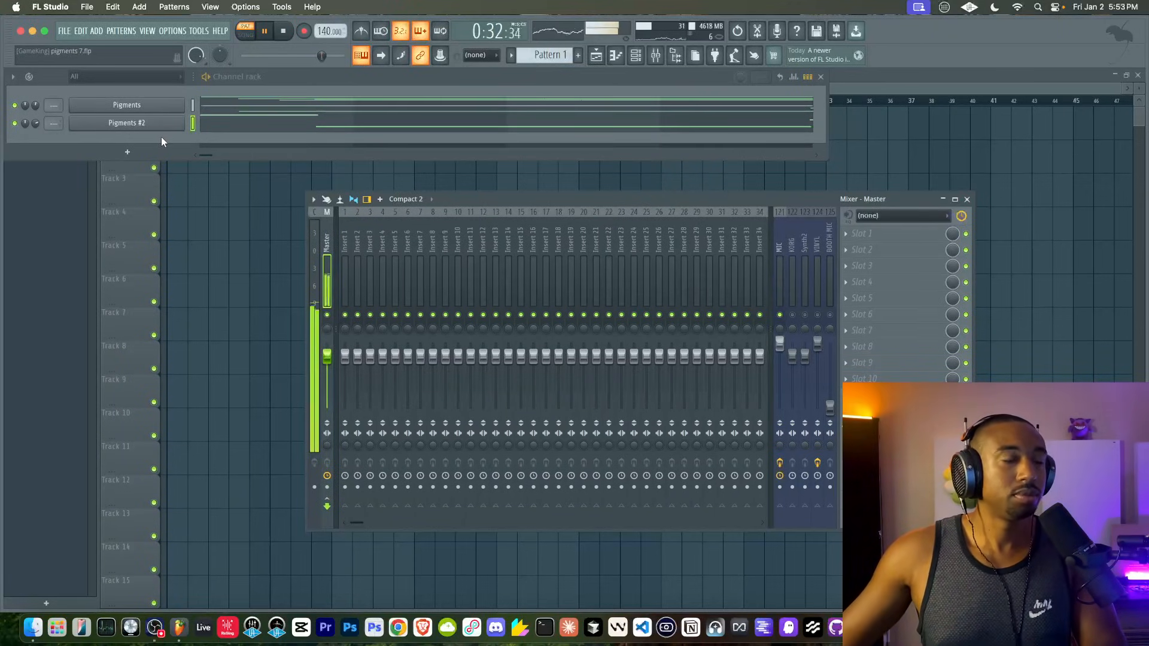
key(space)
Add a third Pigments instance to the channel rack and adjust its Engine 1 modulator's tune ratio
click(154, 155)
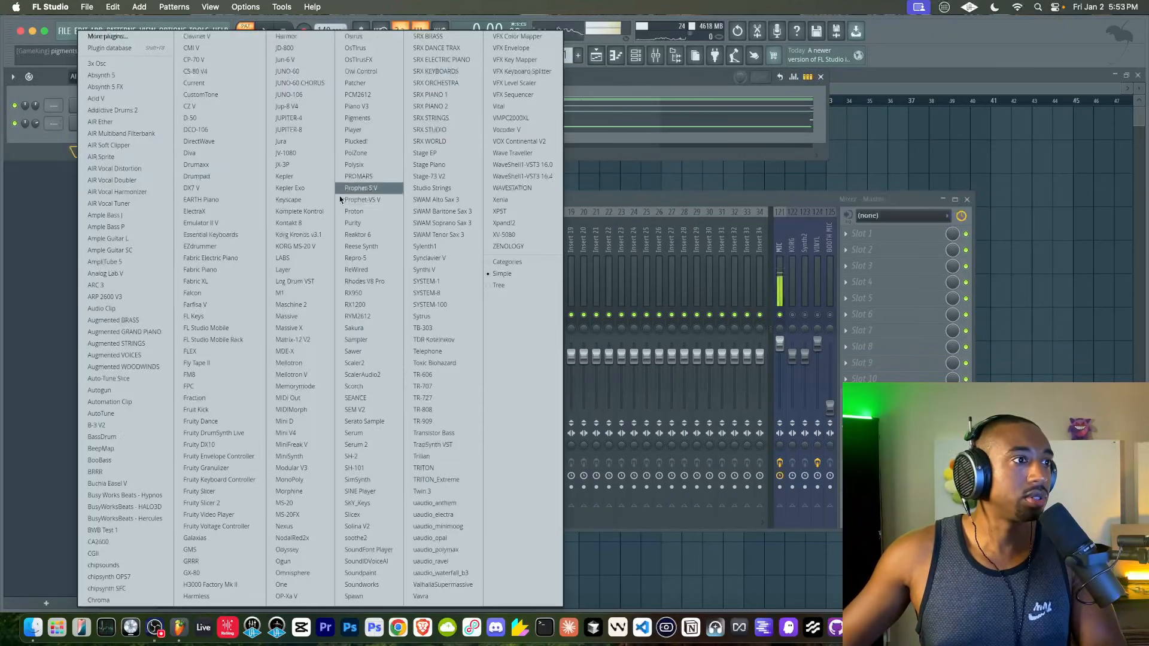
click(367, 121)
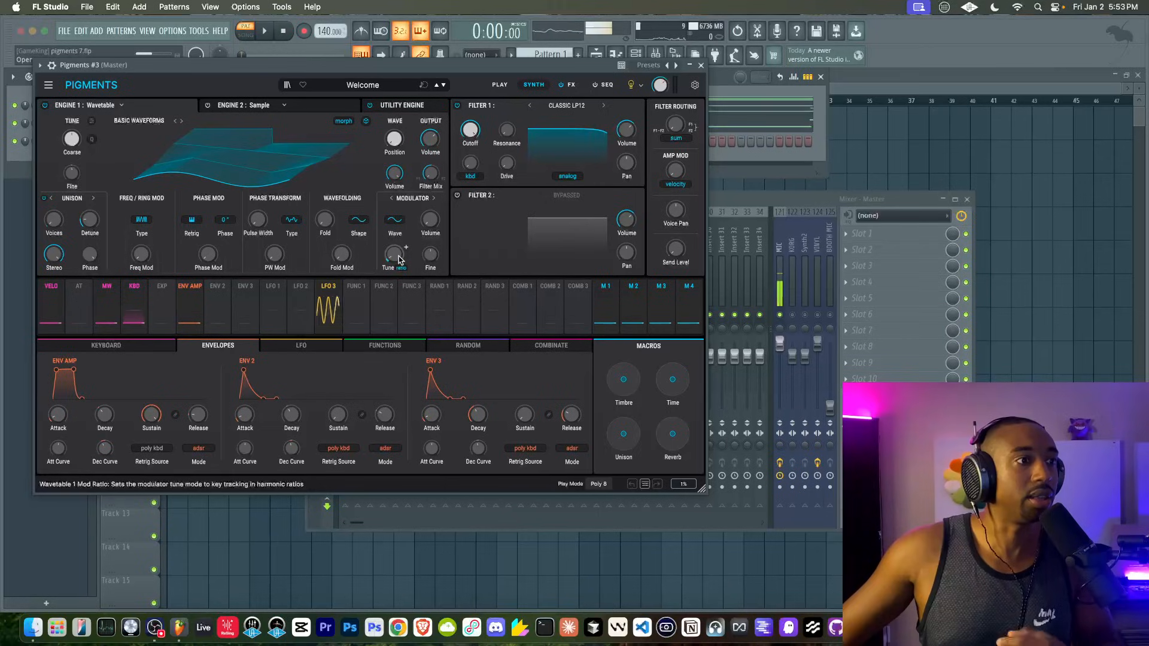
drag(394, 255, 394, 249)
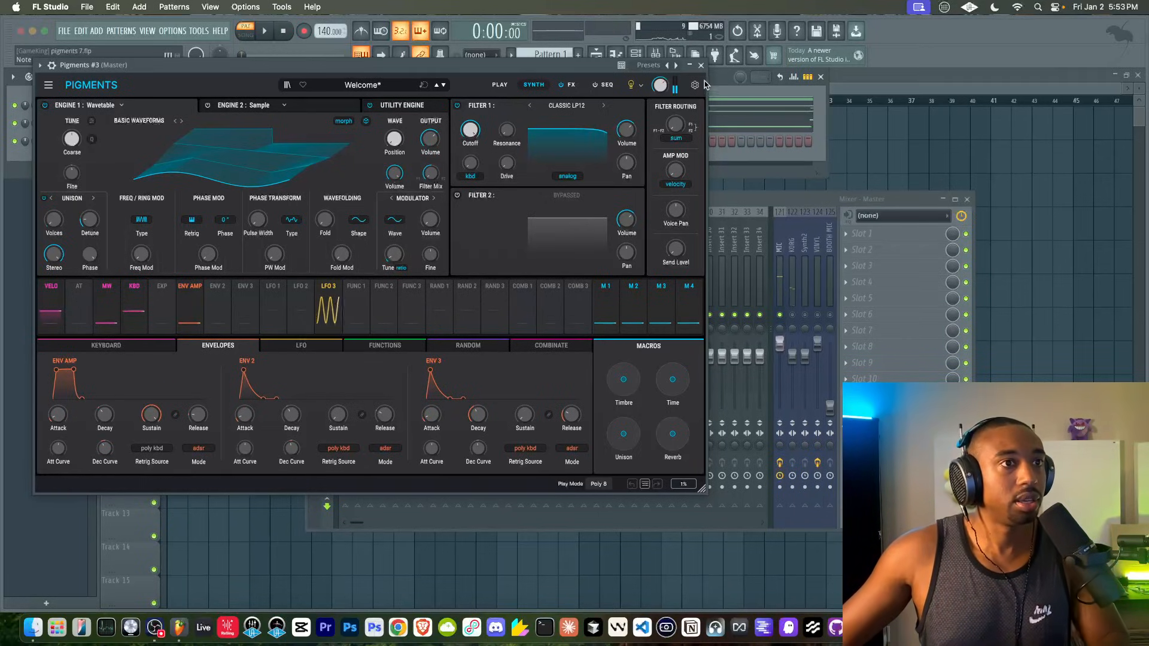
Turn on the sequencer in Pigments #3 and close its synth window
click(606, 84)
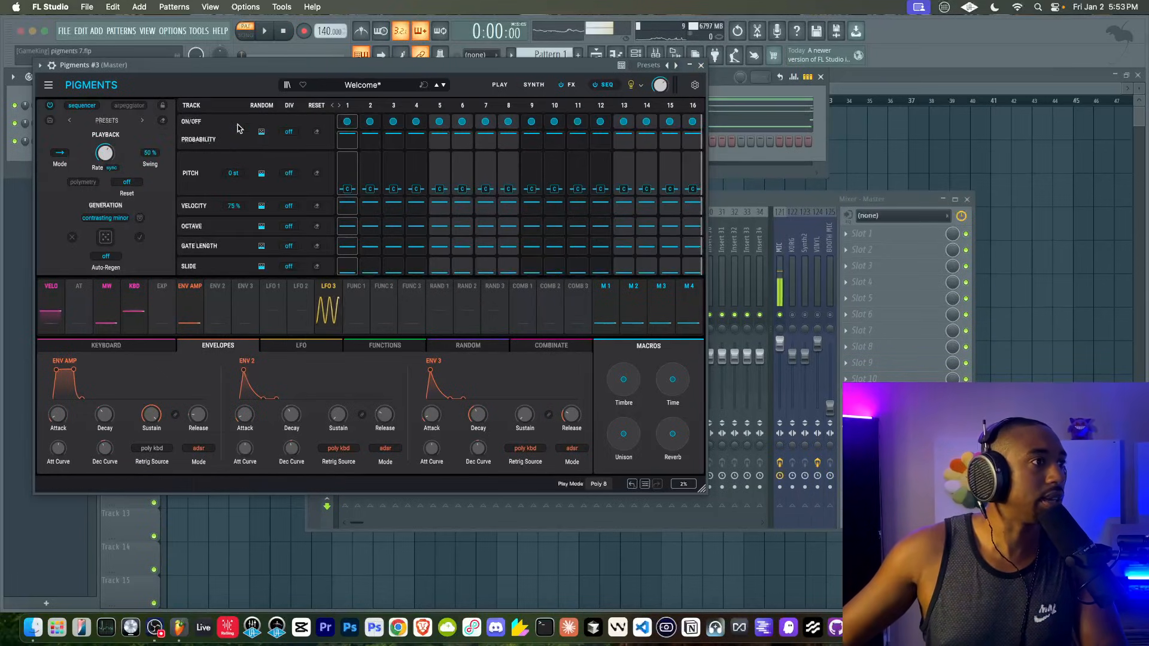
key(space)
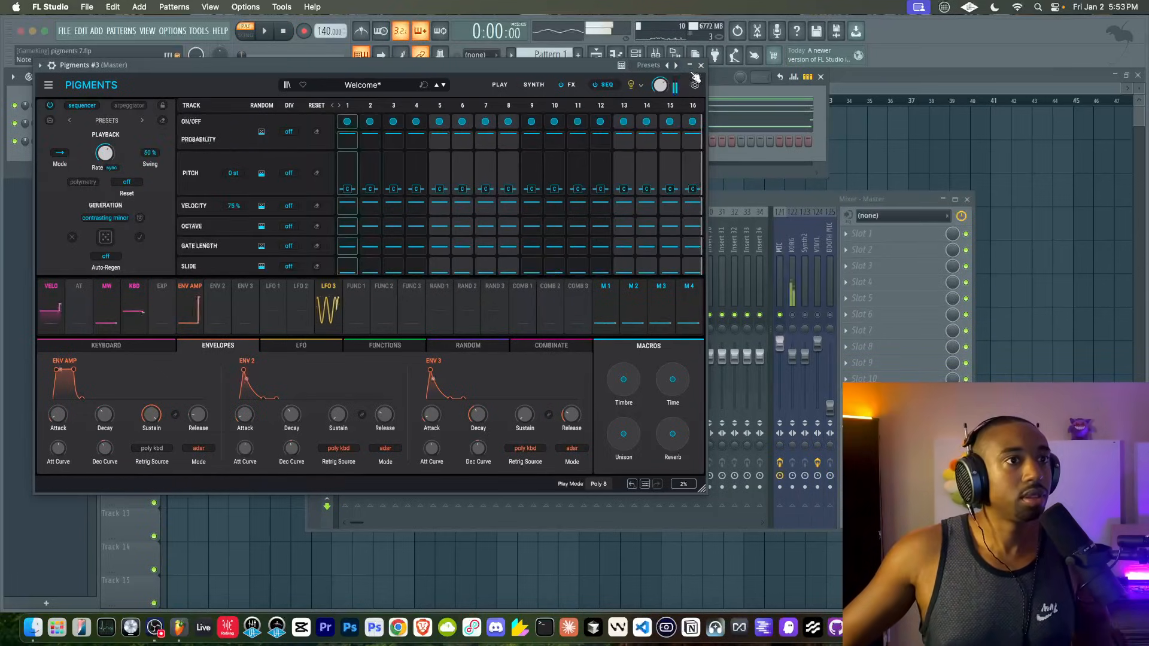
click(701, 65)
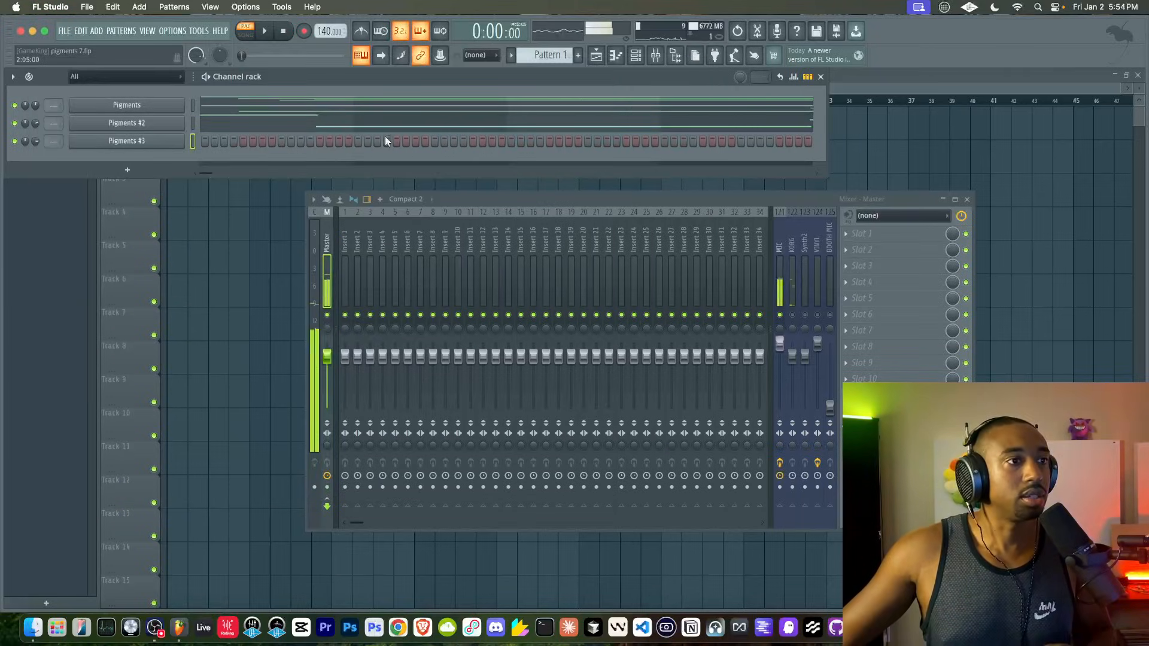
Open the Pigments #3 piano roll and paste the Pigments #2 notes into that channel
right_click(187, 145)
click(239, 140)
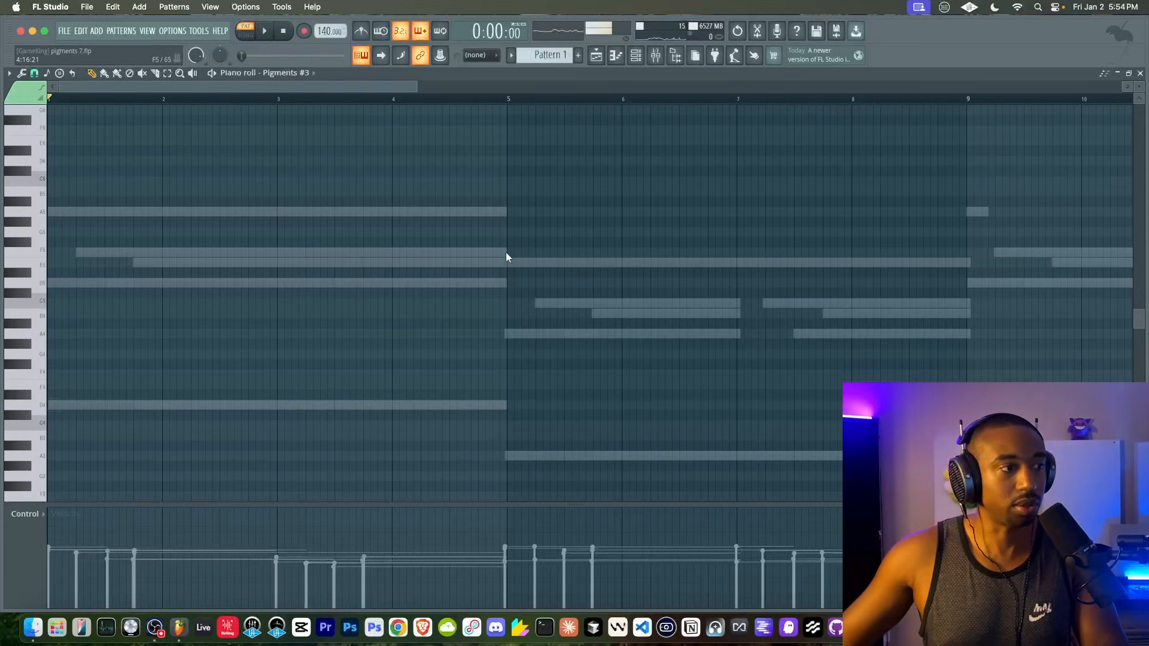
click(636, 56)
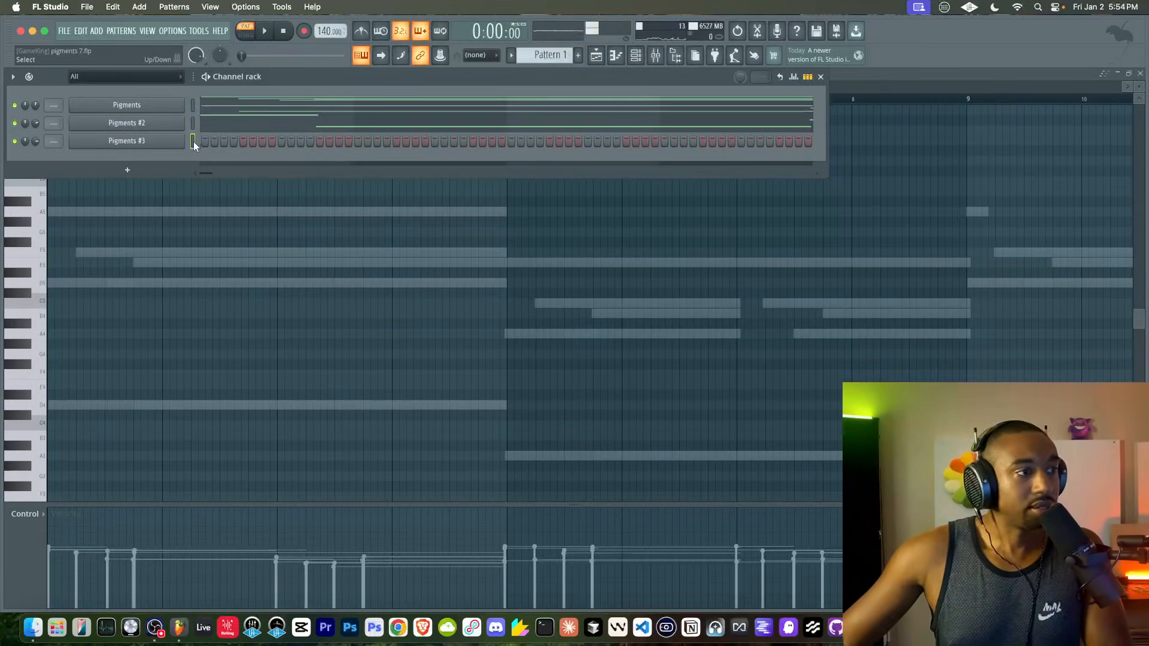
key(super+v)
key(space)
key(space)
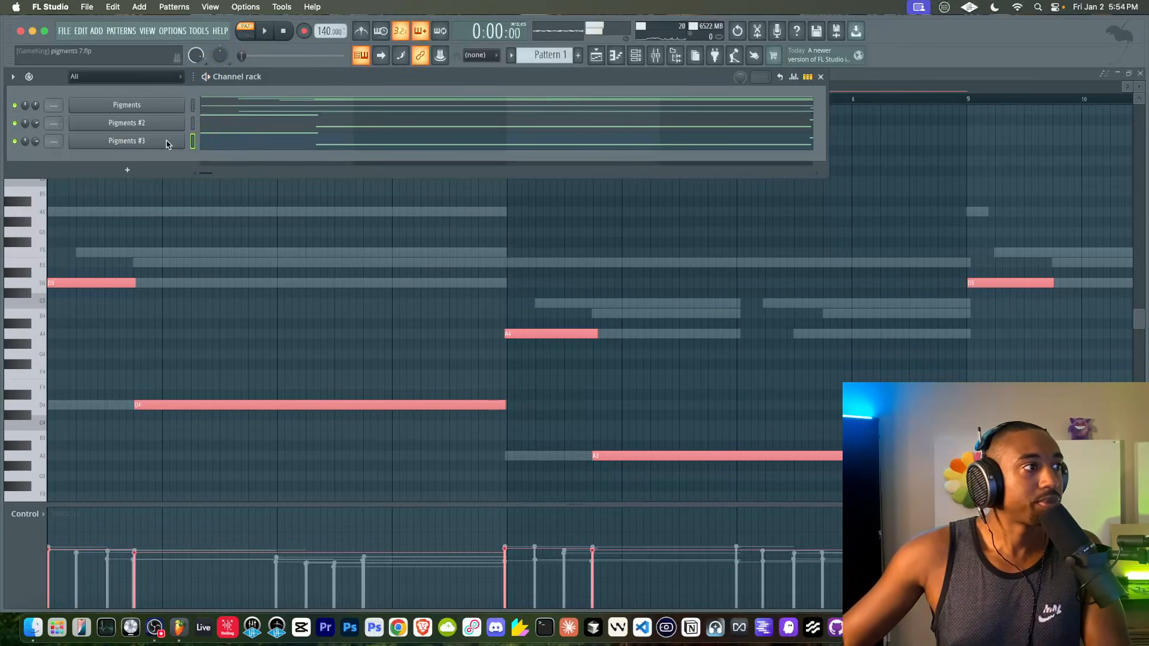
Open the Pigments #3 synth and play the pattern through its sequencer
click(97, 144)
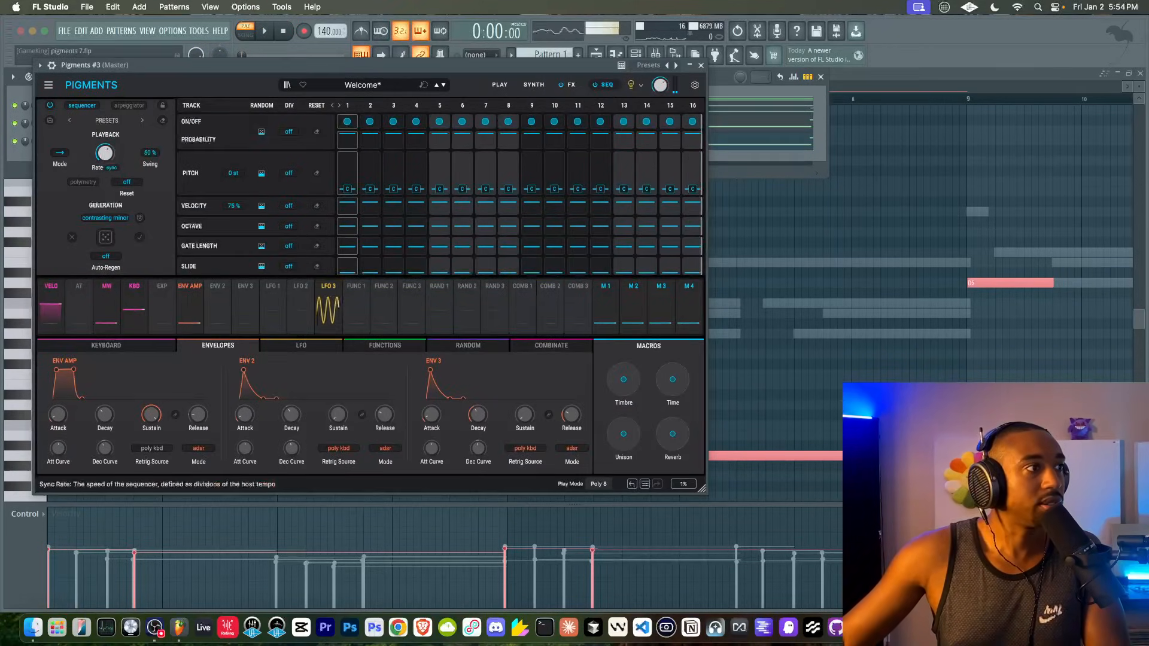
key(space)
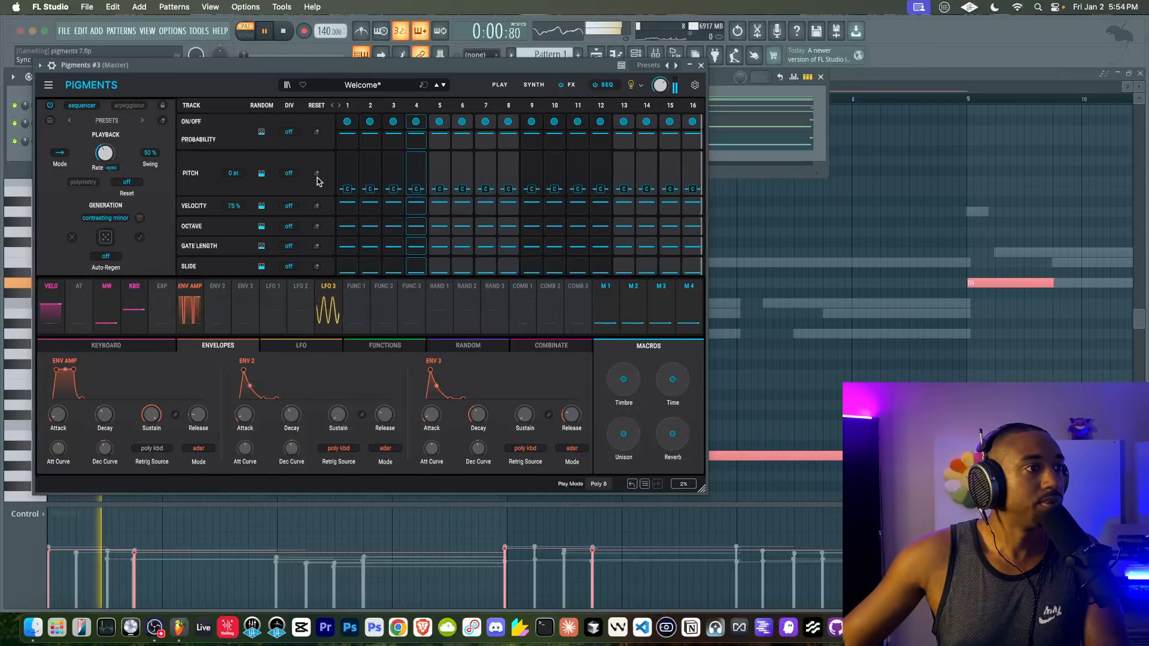
key(space)
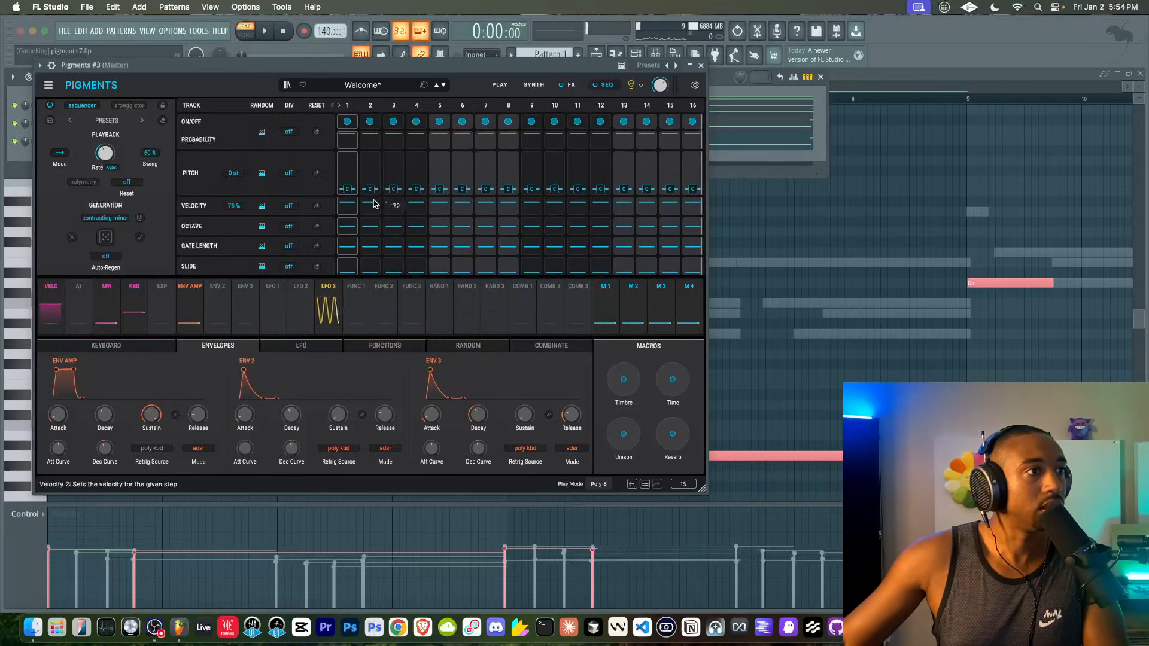
Mute sequencer steps 2, 3, 5, 6 and 8 in Pigments #3 while playing the pattern
click(371, 122)
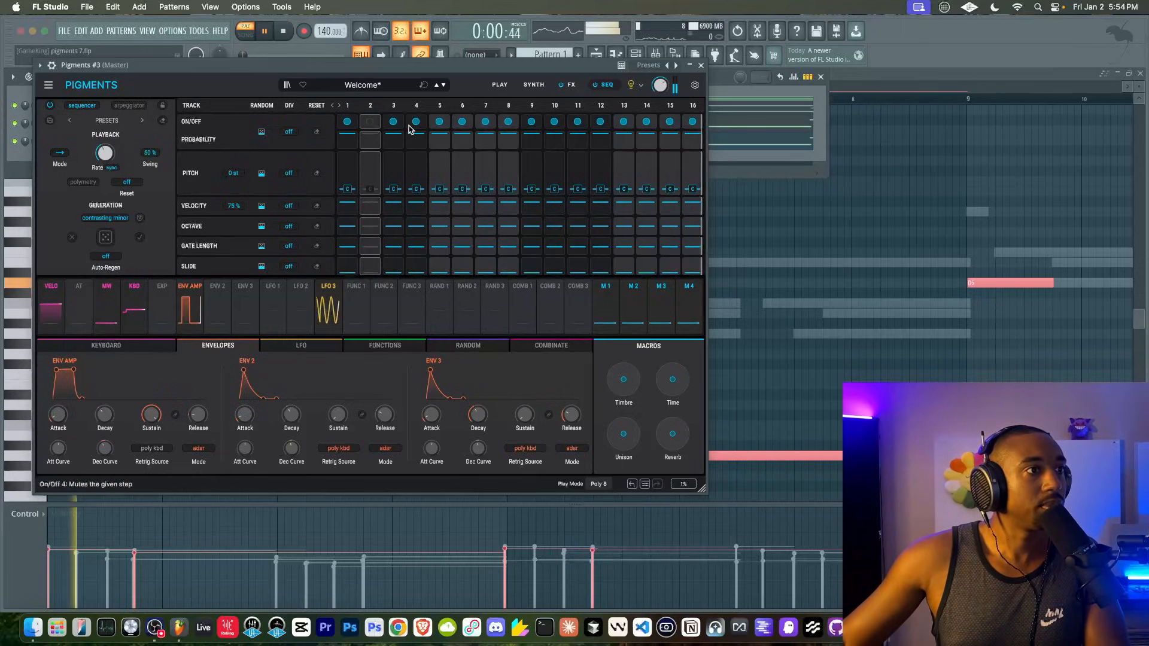
key(space)
click(372, 123)
key(space)
key(space)
click(419, 123)
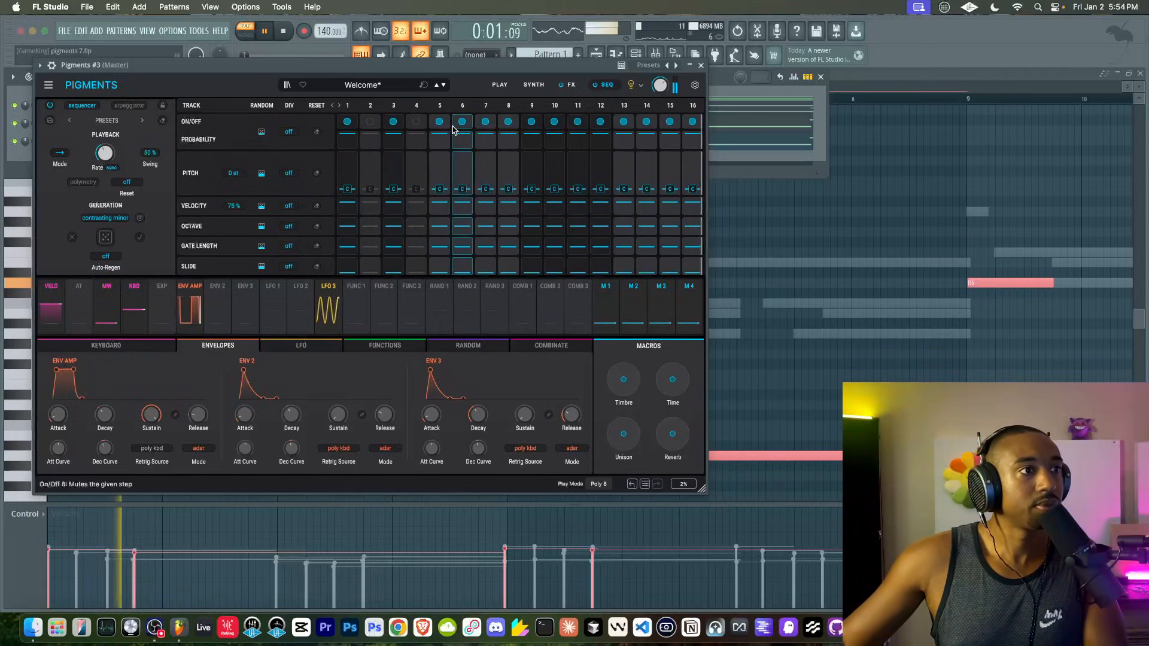
click(393, 122)
click(415, 122)
click(439, 121)
click(462, 121)
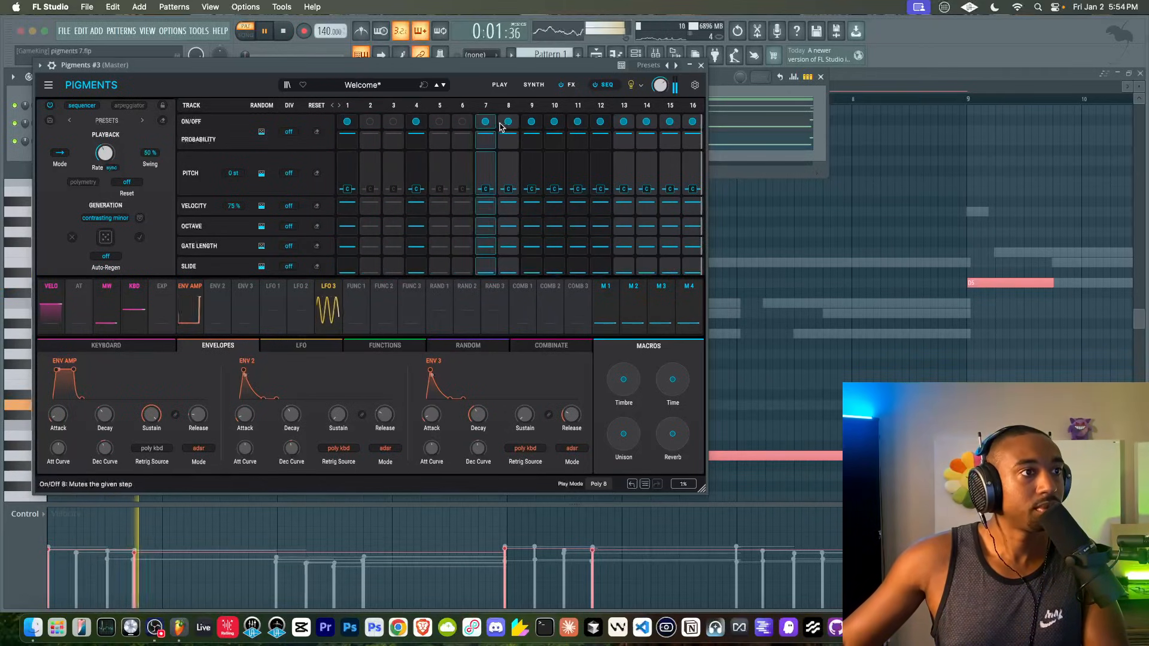
click(508, 122)
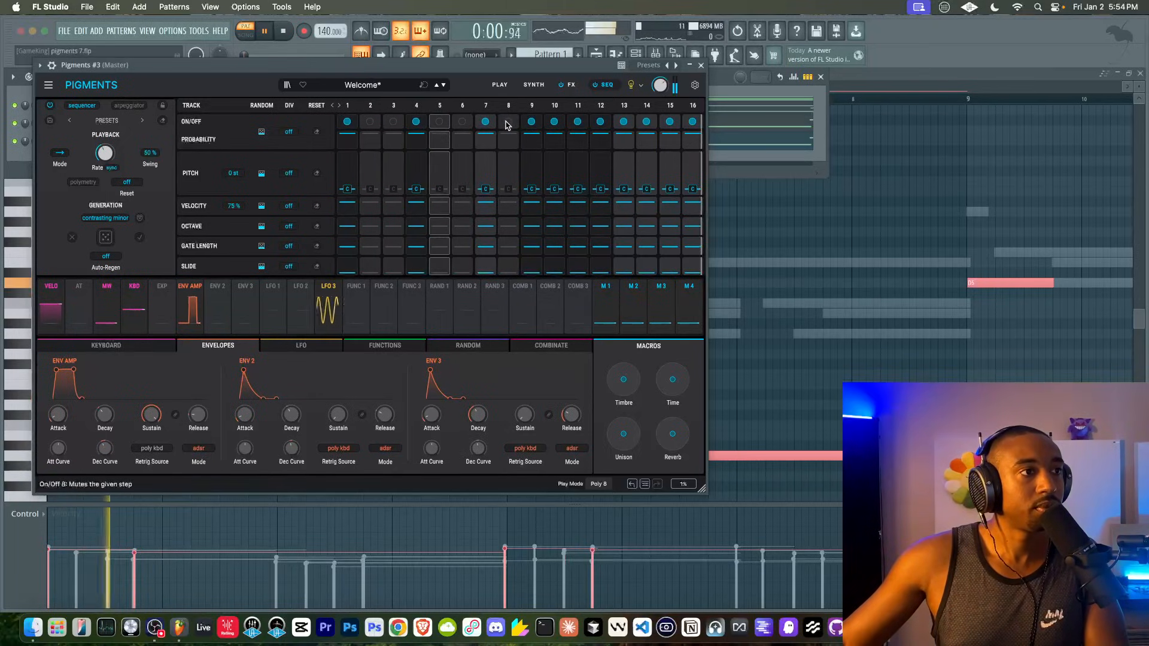
Mute sequencer steps 10, 11, 13, 15 and 16, keeping steps 12 and 14 on, and stop playback
click(554, 122)
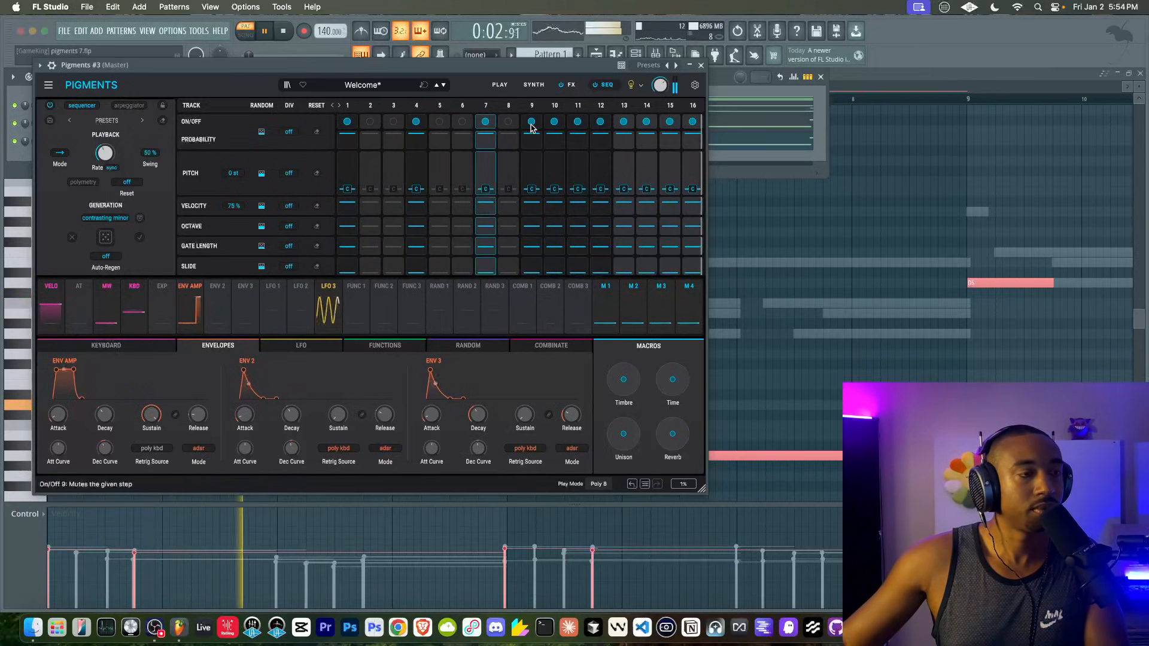
click(577, 121)
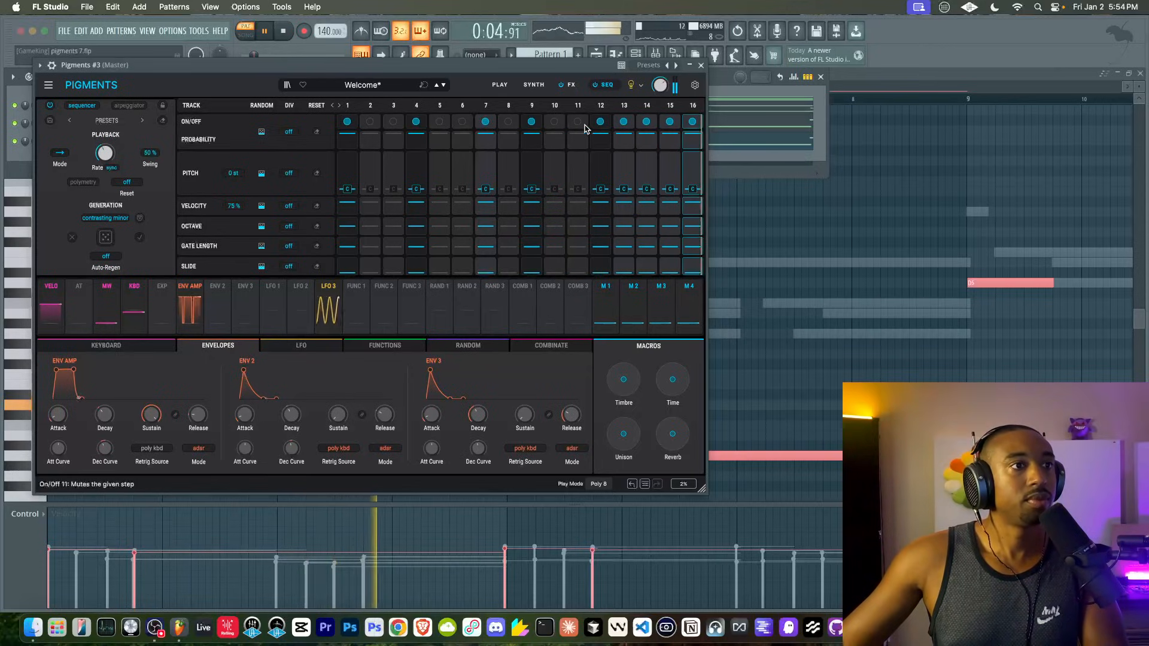
click(600, 122)
click(623, 121)
click(646, 121)
click(670, 122)
click(693, 121)
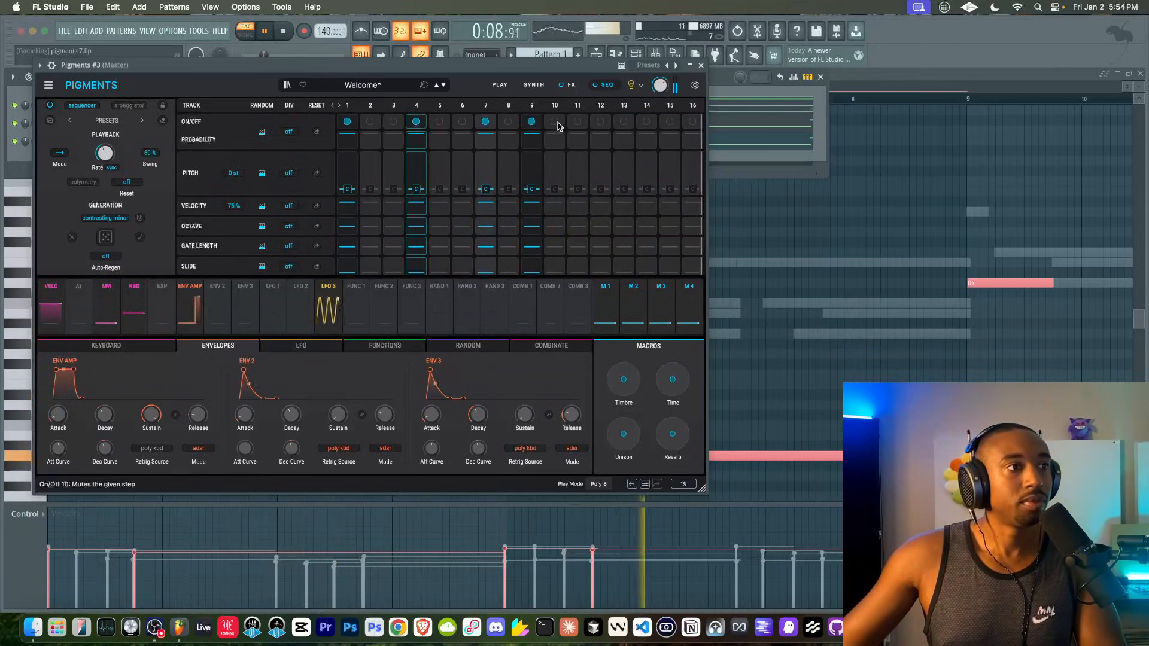
click(600, 121)
click(645, 123)
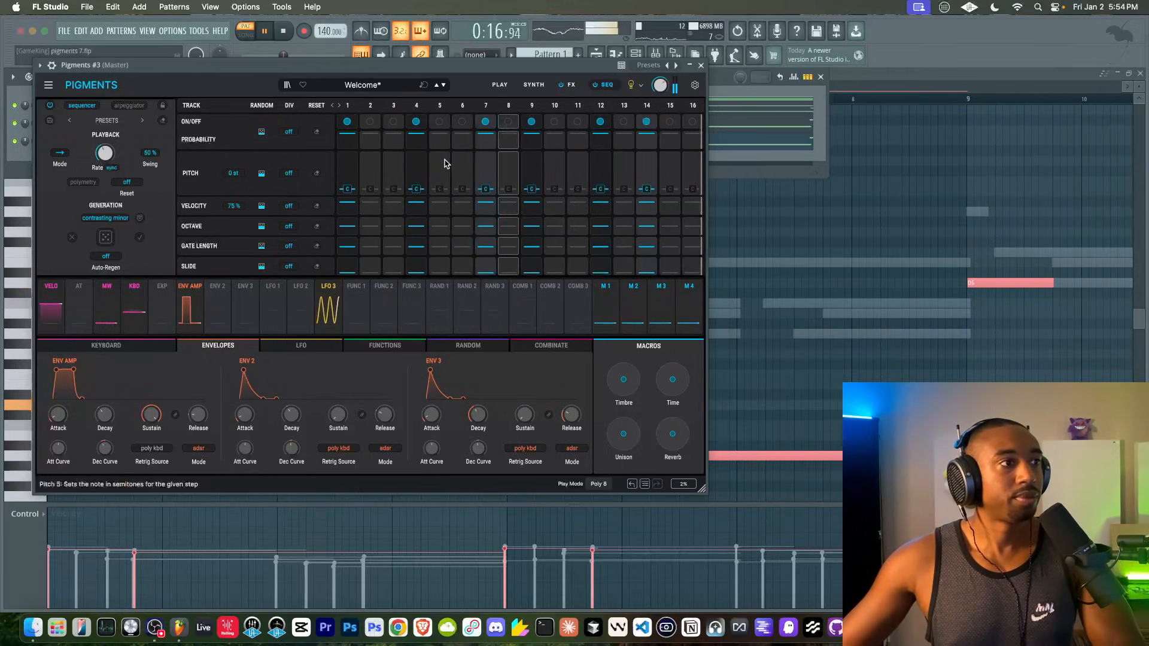
key(space)
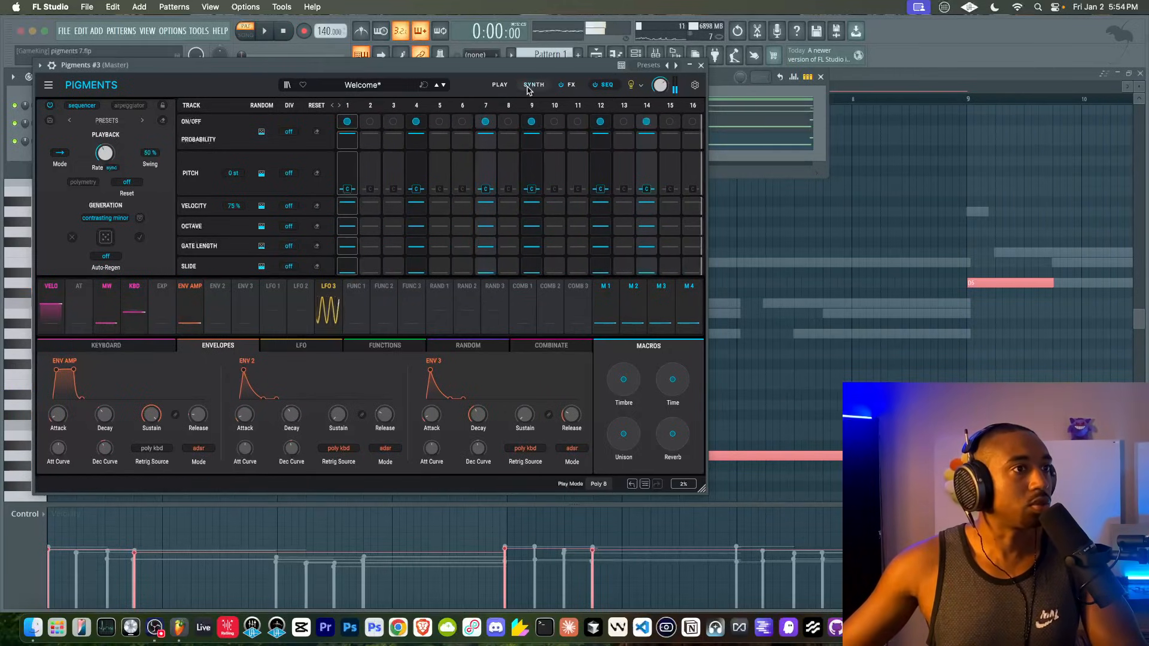
Close the Pigments #3 synth and delete most of the pasted notes after the opening D5 in its piano roll
click(534, 86)
right_click(806, 231)
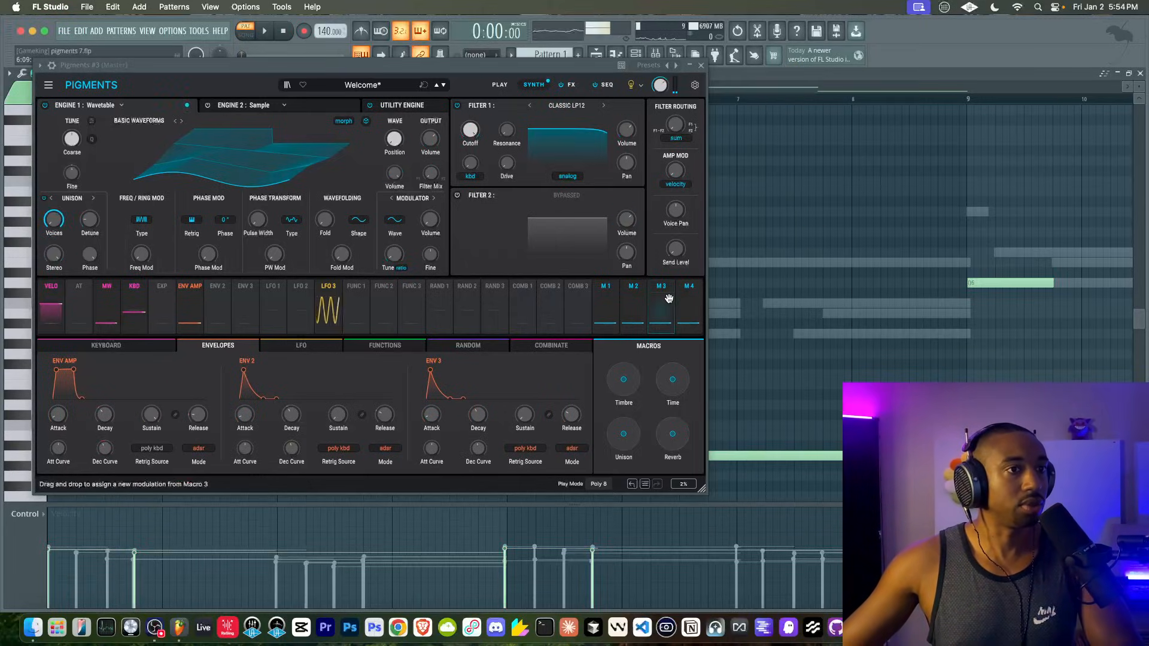
click(701, 65)
scroll(617, 305, down, 2)
key(space)
drag(234, 299, 1021, 469)
drag(705, 249, 1140, 429)
key(Delete)
key(space)
scroll(467, 254, left, 2)
scroll(467, 253, up, 2)
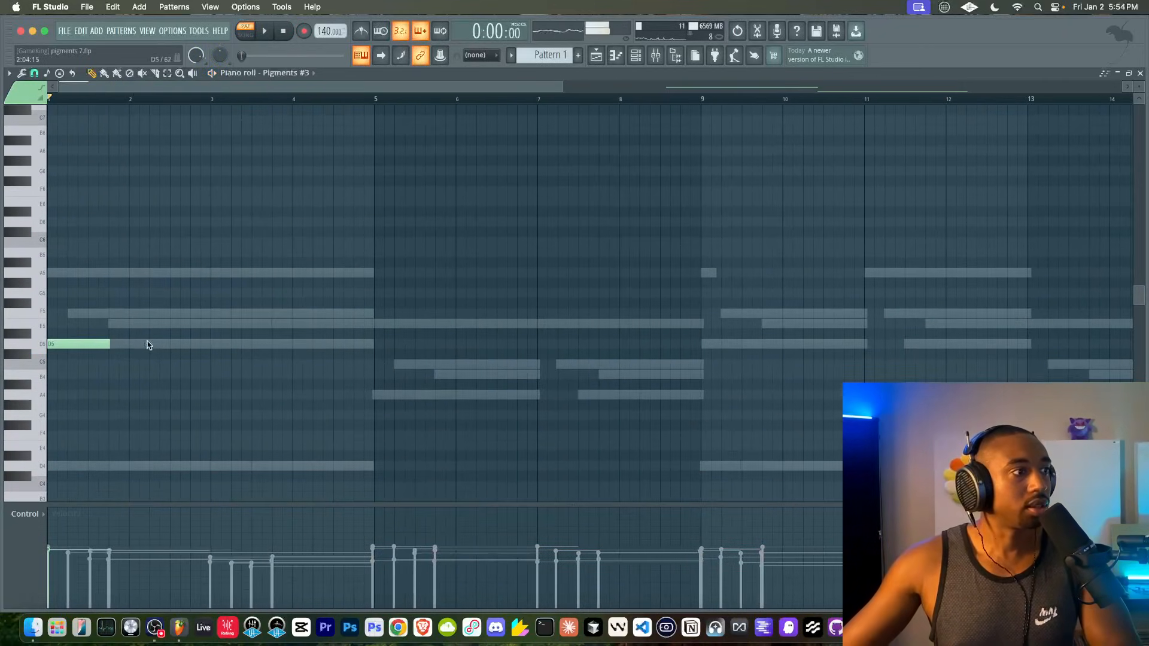
Stretch the opening D5 note to the start of bar 25 and play the pattern
drag(112, 345, 701, 331)
key(space)
scroll(701, 332, down, 2)
drag(386, 344, 1064, 345)
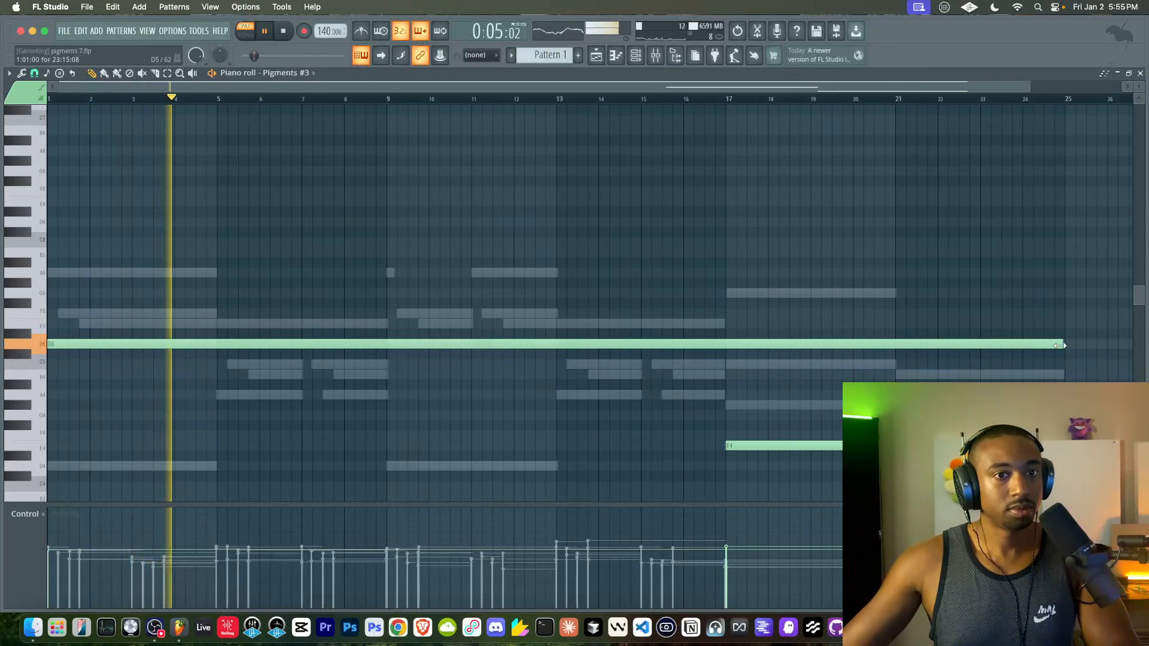
Delete the leftover note at bar 17, set the D5 note's length to four bars, and play the pattern
right_click(878, 446)
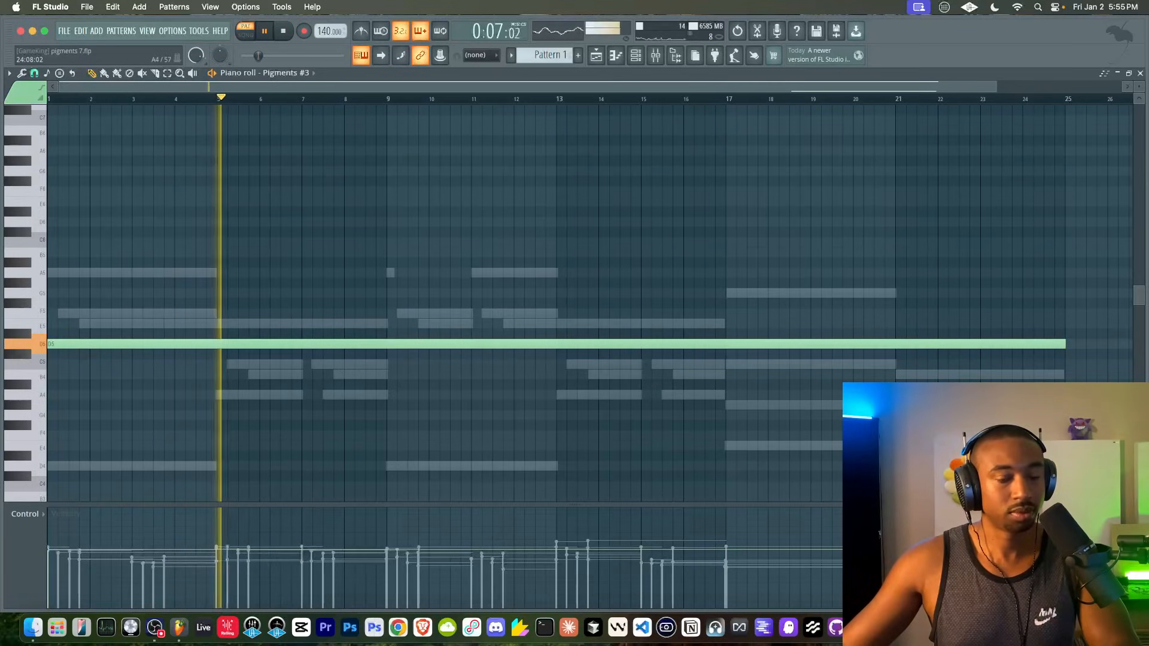
drag(1064, 344, 217, 345)
key(space)
key(space)
scroll(219, 346, up, 3)
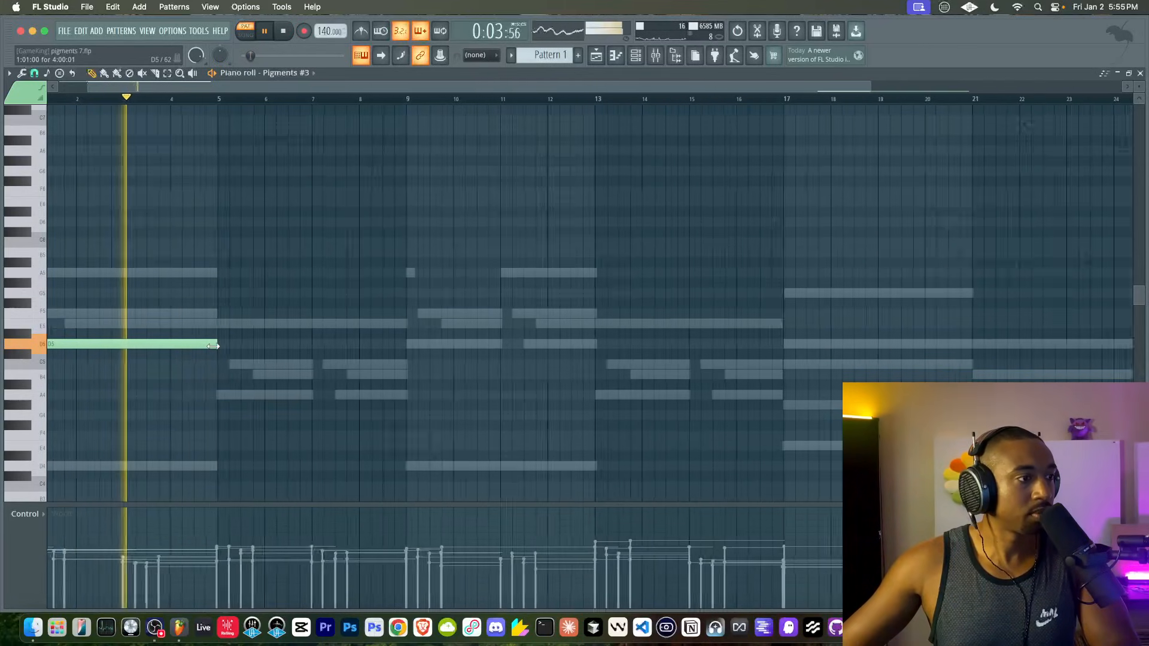
Add four-bar notes to the Pigments #3 piano roll: A4 at bar 5, D5 at bar 9, A4 at bar 13 and E4 at bar 17
click(221, 395)
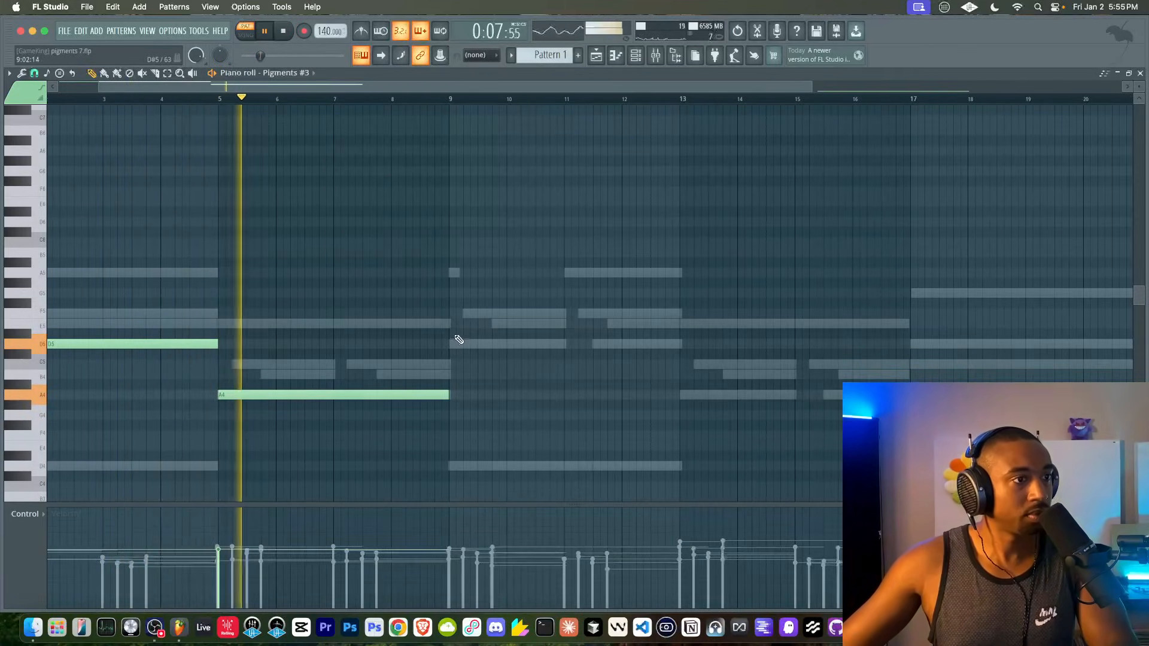
click(450, 345)
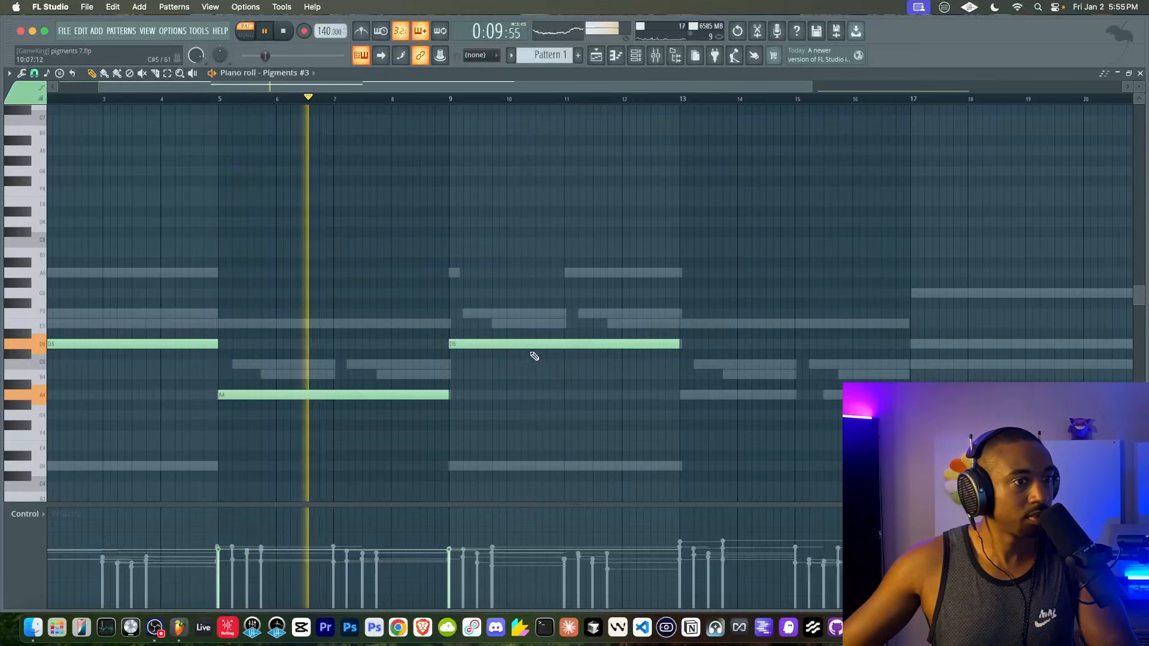
click(691, 396)
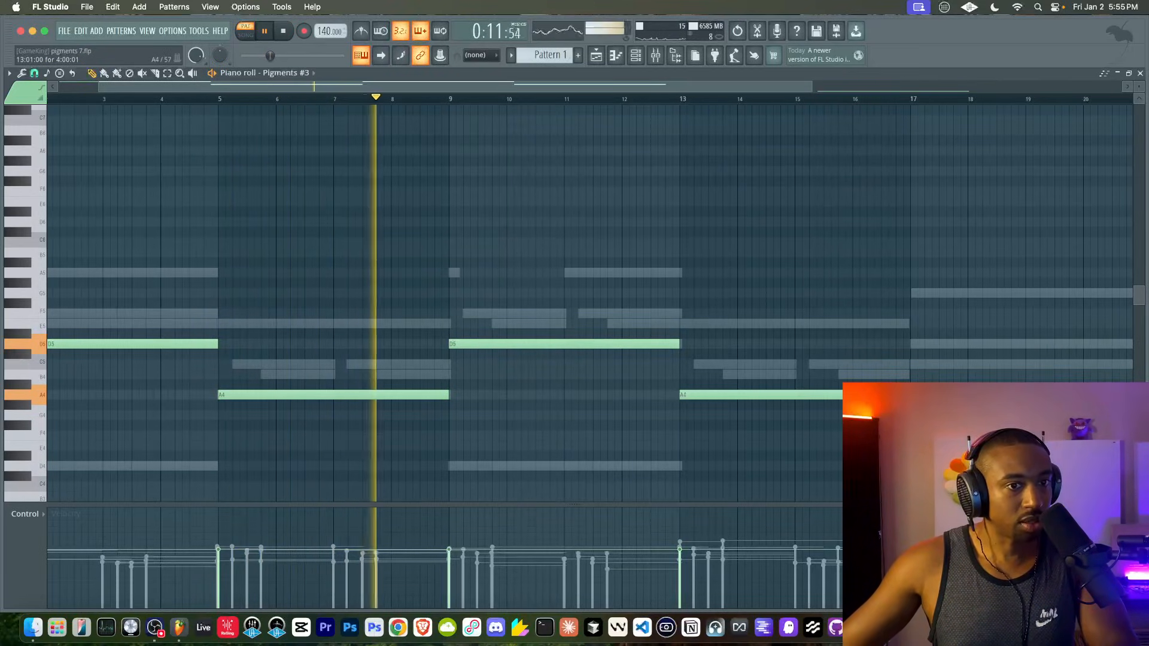
scroll(691, 396, down, 2)
click(884, 415)
scroll(884, 415, right, 3)
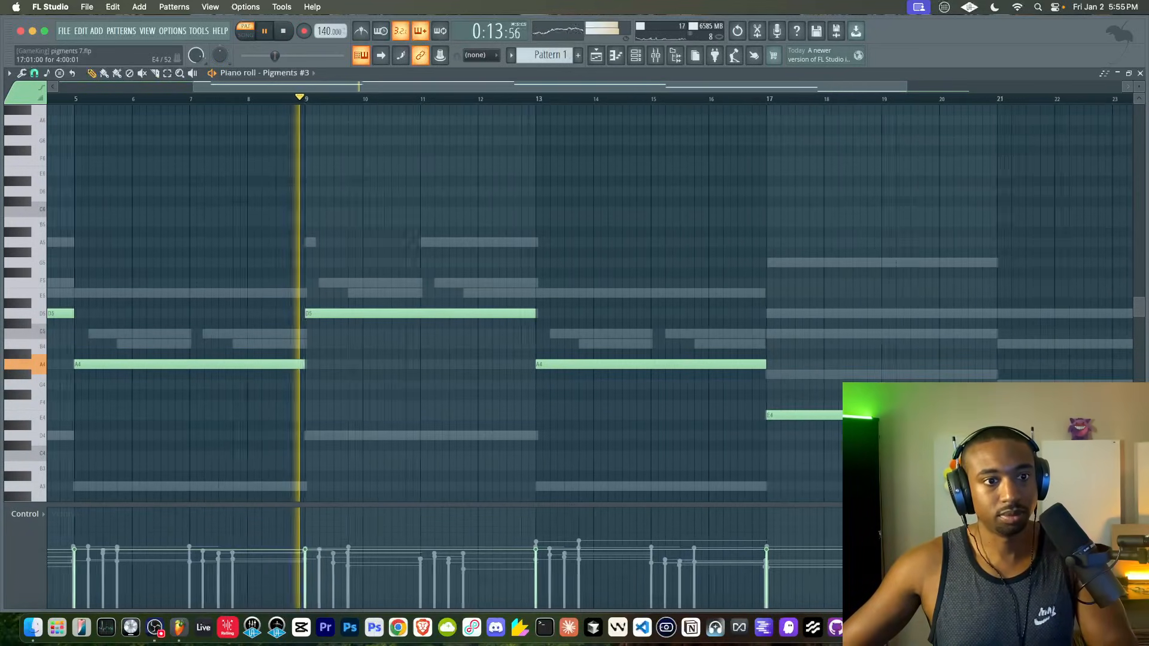
Add a four-bar A4 note at bar 21, raise the bar 17 note an octave to E5, and clear the selection
scroll(884, 415, down, 1)
scroll(952, 446, right, 4)
scroll(951, 446, down, 2)
drag(774, 366, 588, 221)
key(ctrl+Up)
key(ctrl+d)
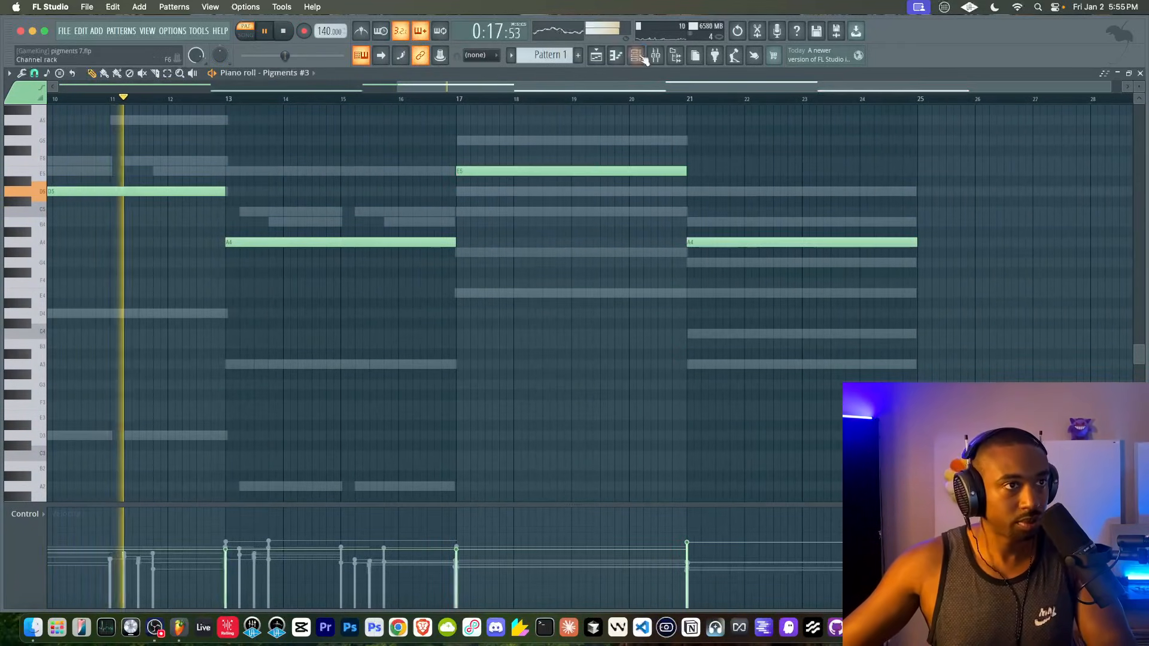
Open the Pigments #3 synth and bring the amp envelope's sustain down to zero
key(F6)
click(126, 141)
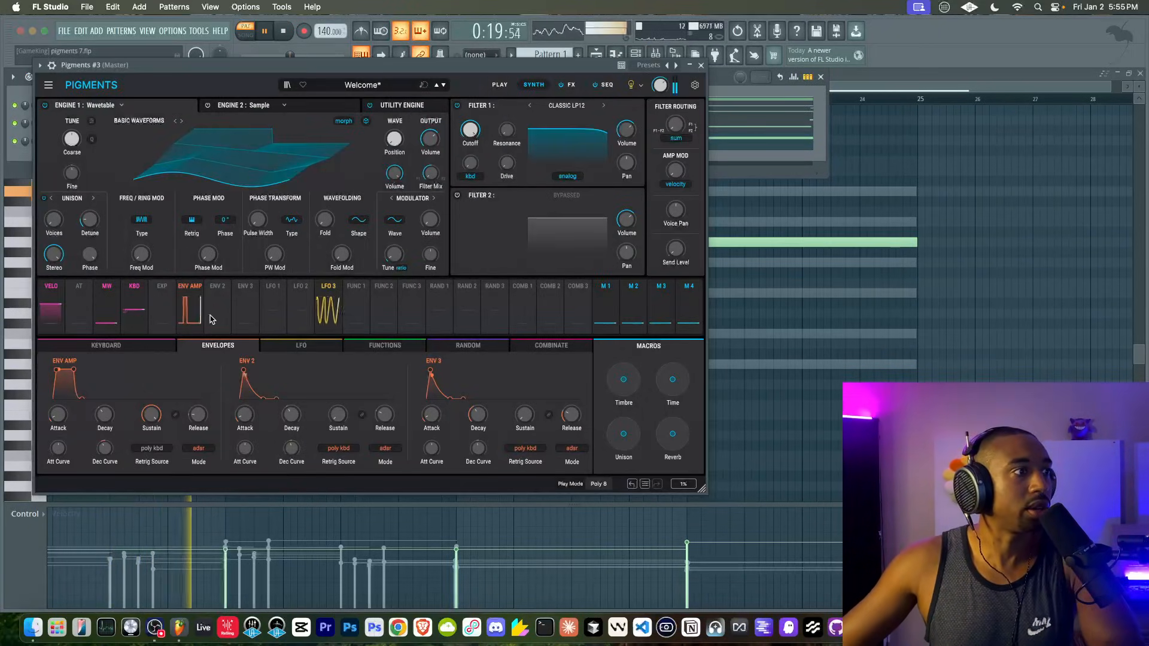
drag(150, 415, 150, 503)
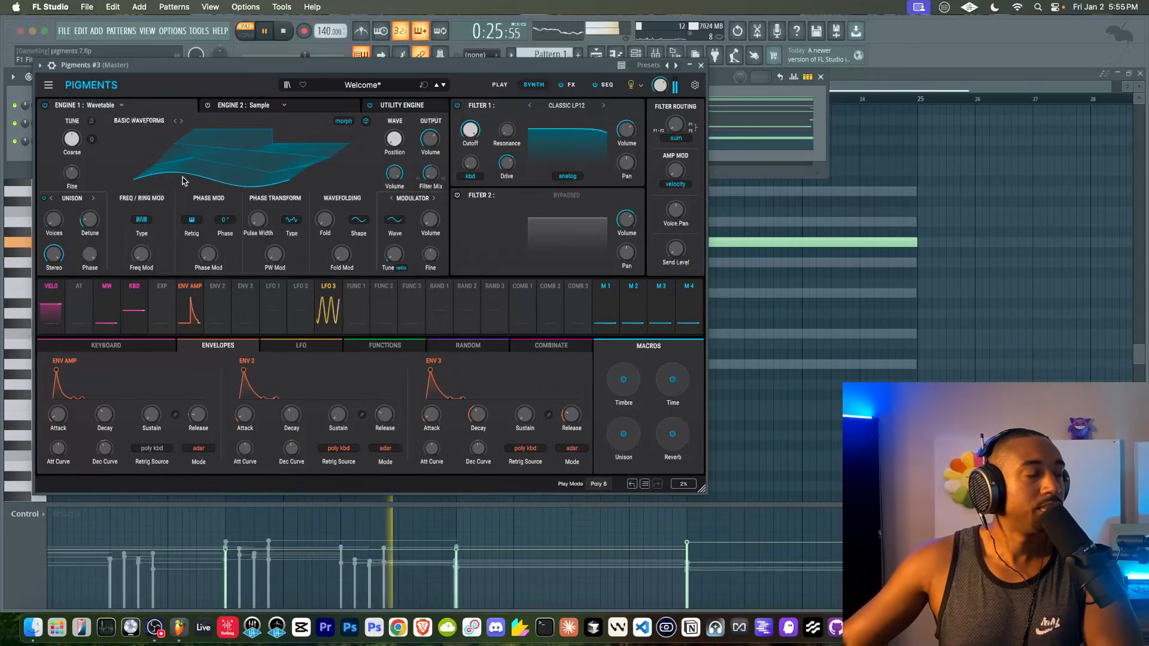
Raise Engine 1's modulator volume, try tuning ratios such as 12, 0.5 and 4, and turn off the engine's unison
drag(430, 221, 430, 186)
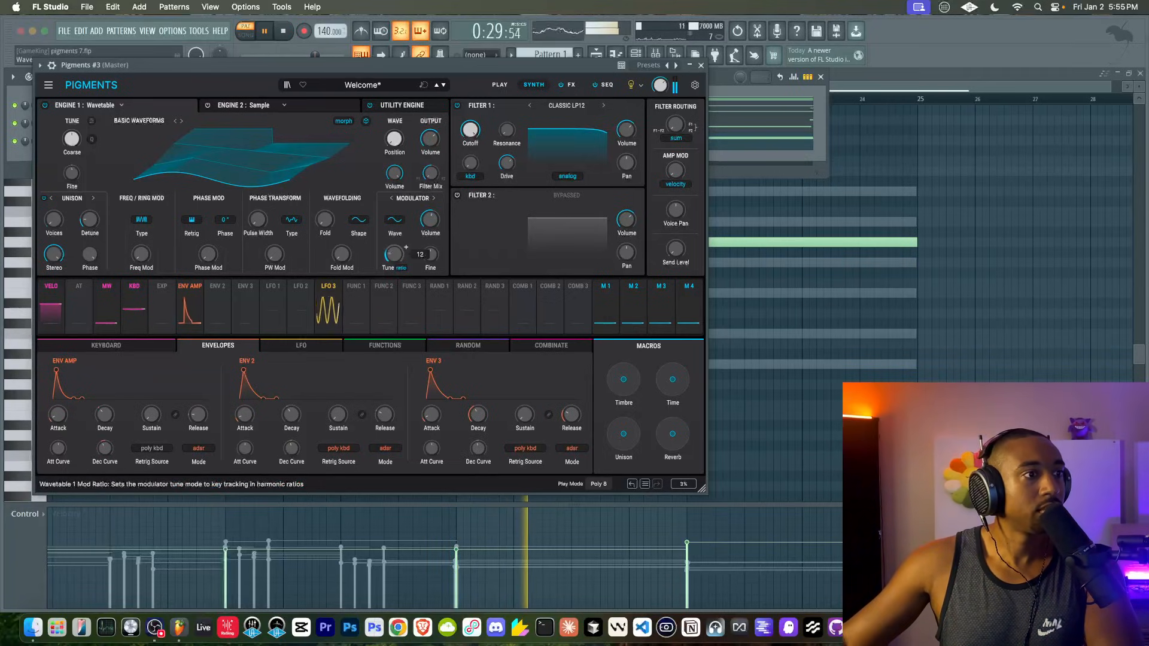
drag(394, 255, 395, 267)
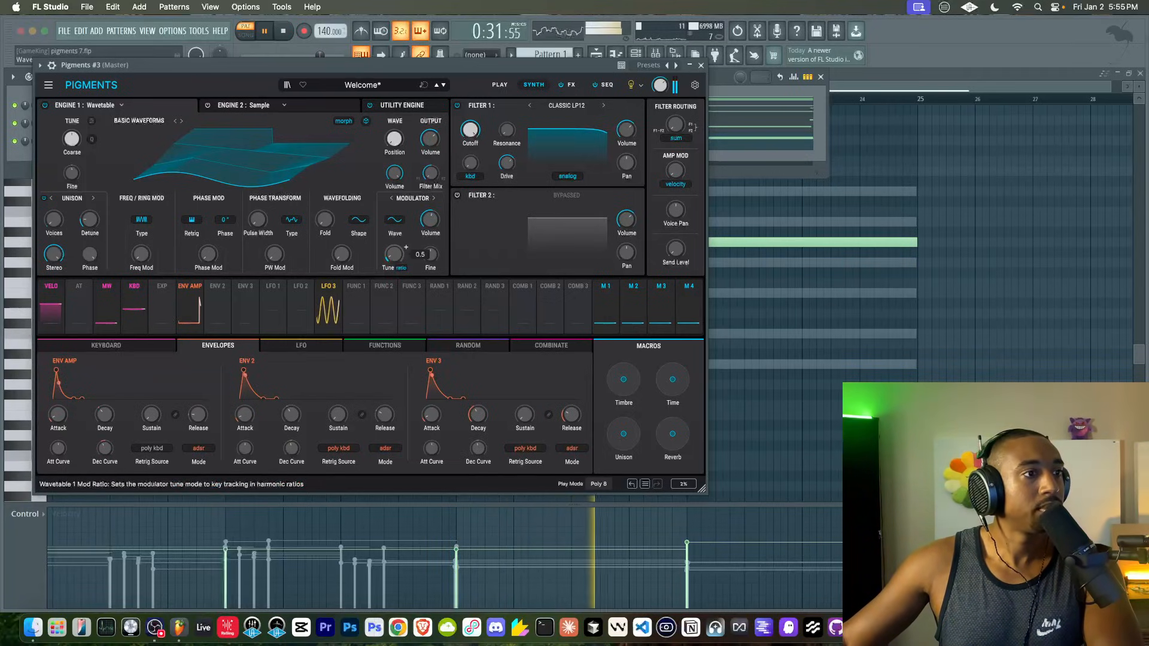
drag(70, 138, 70, 154)
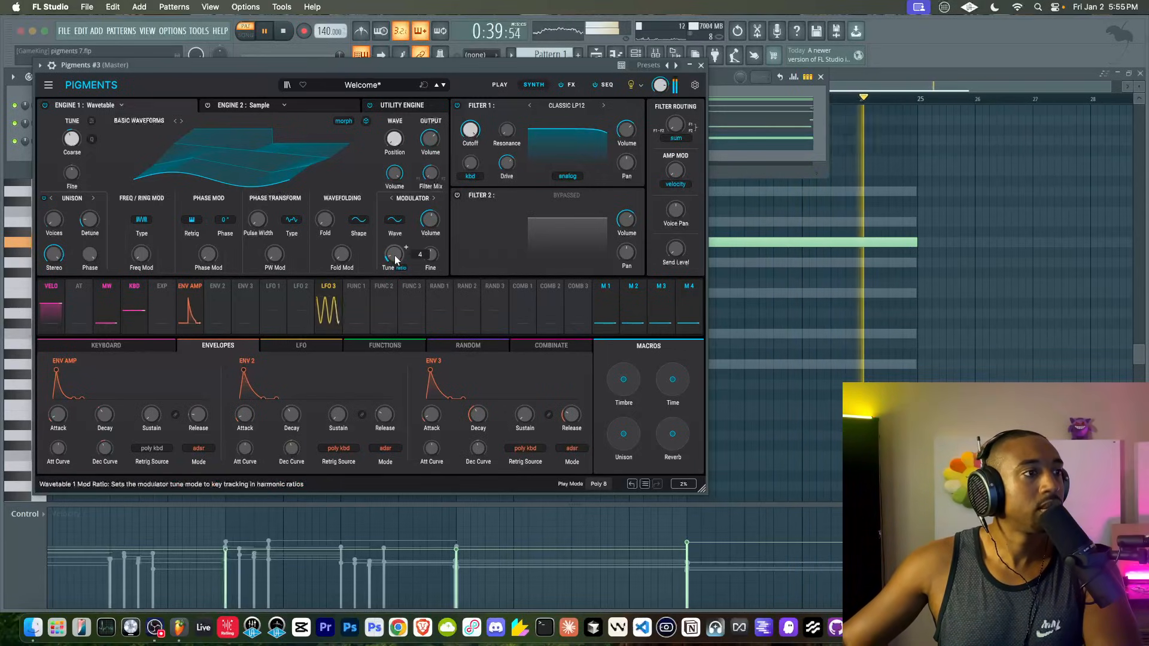
click(52, 200)
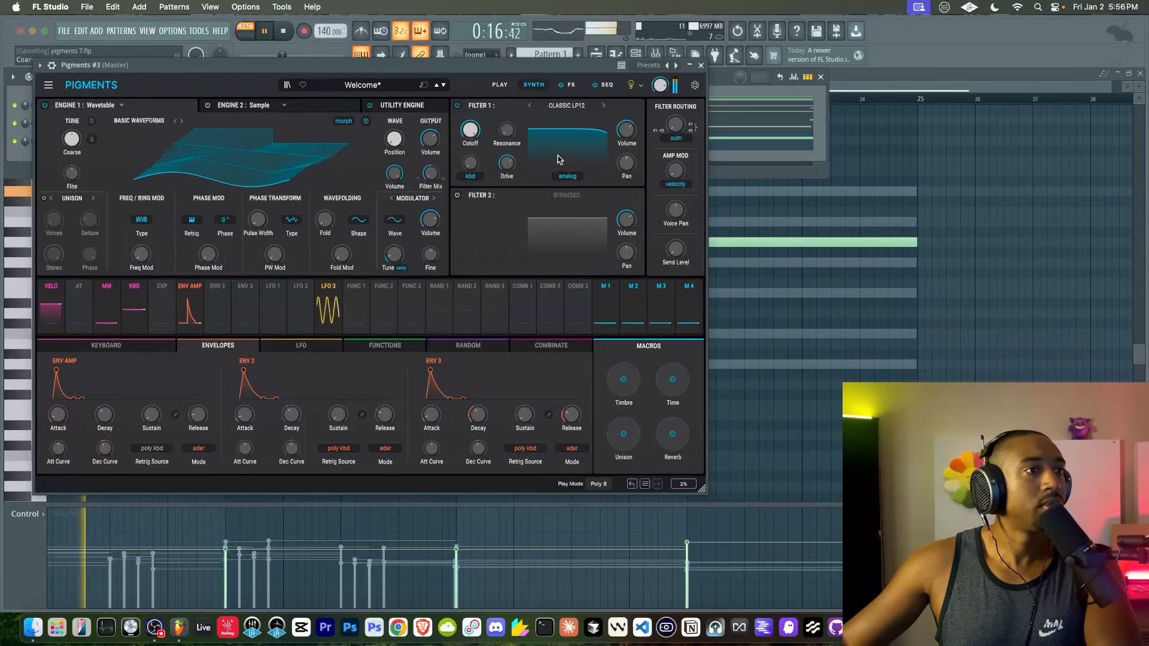
Change Filter 1 to the Classic BP24 type and adjust its volume and resonance along with the master volume
click(576, 107)
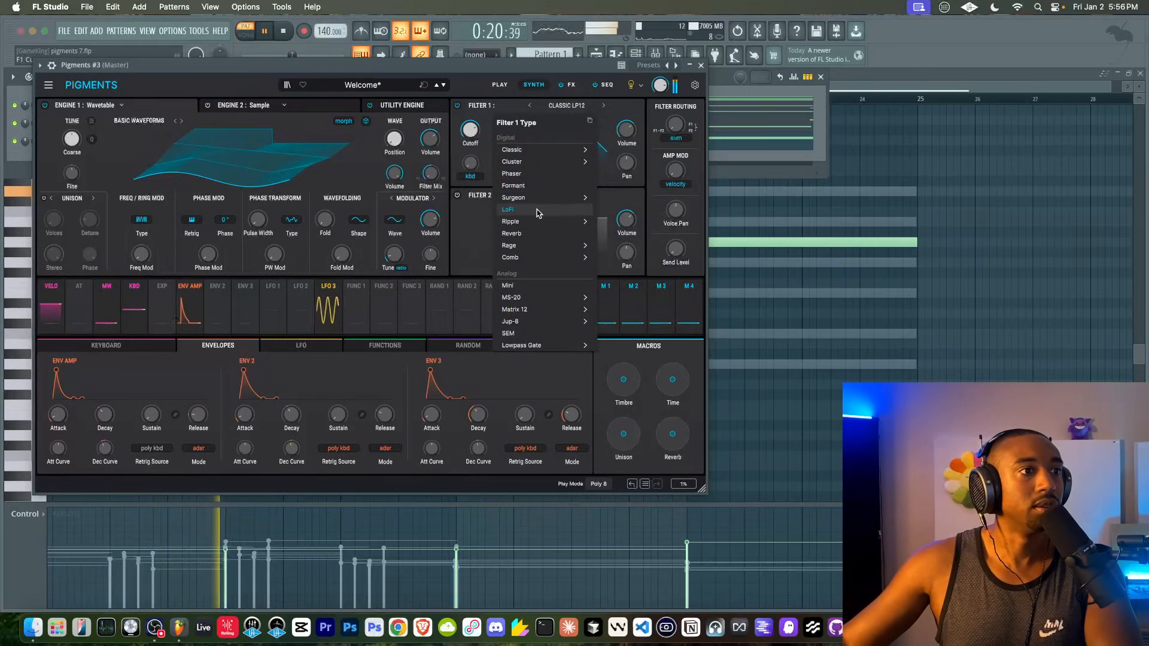
mouse_move(541, 150)
click(645, 227)
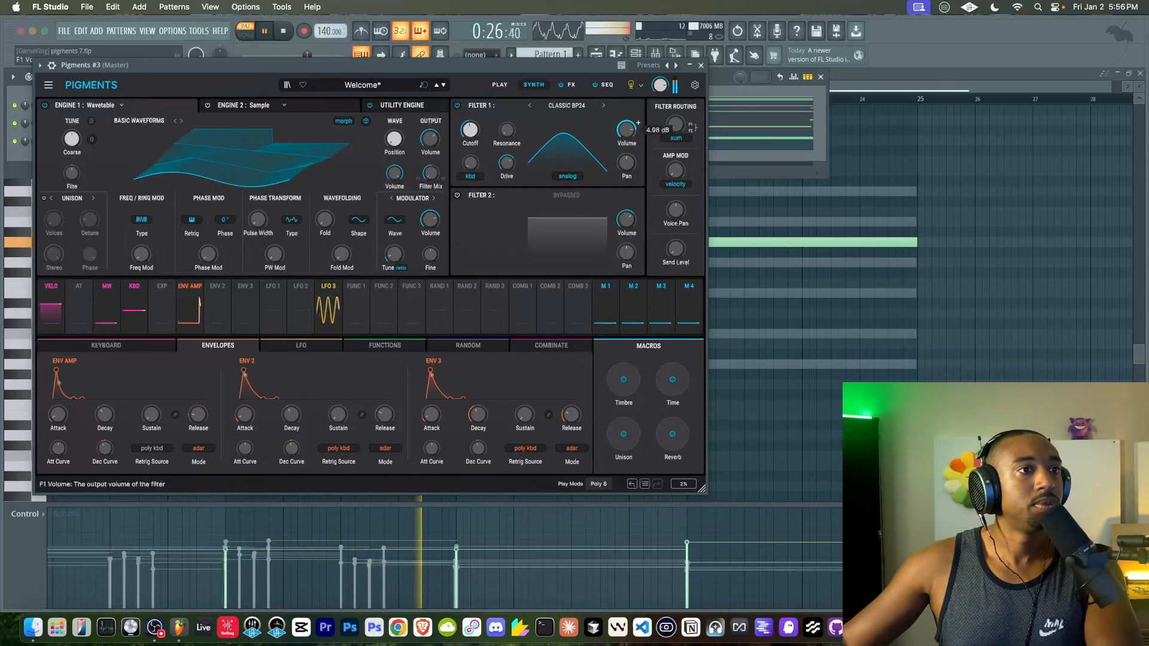
drag(638, 122, 638, 120)
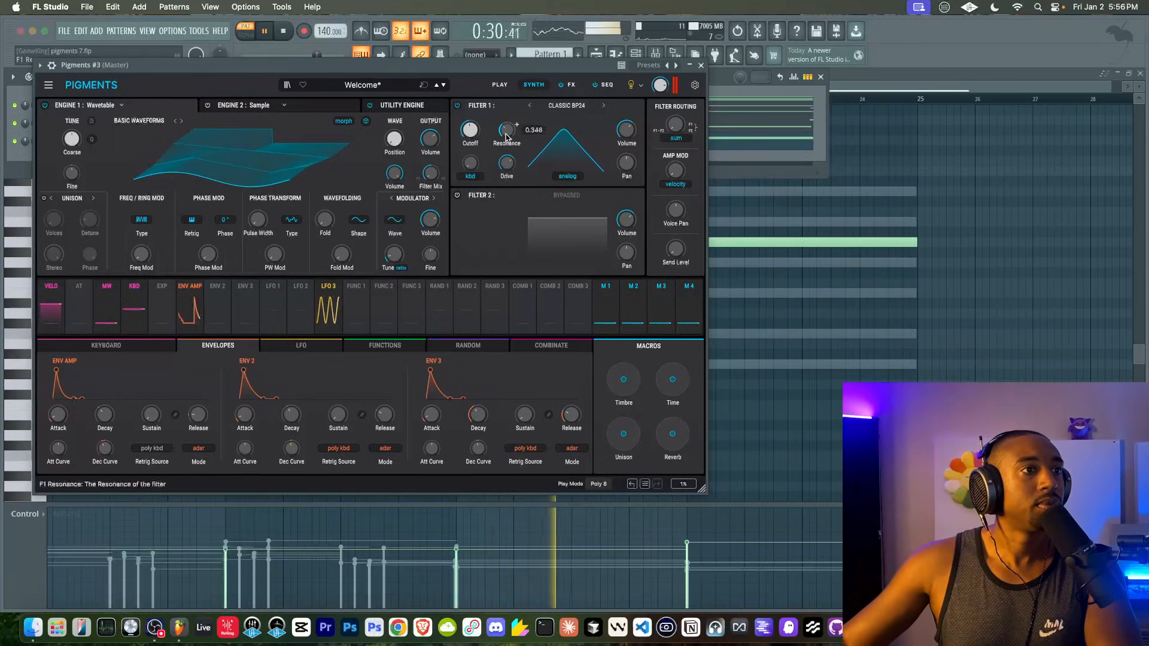
drag(660, 86, 661, 93)
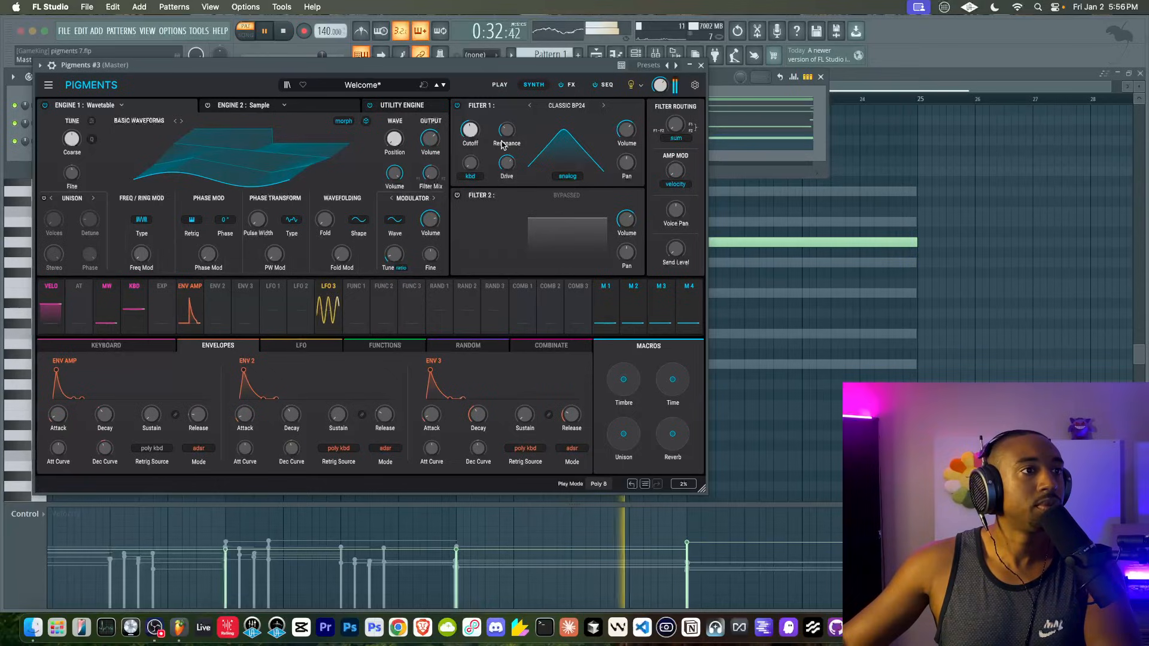
mouse_move(503, 135)
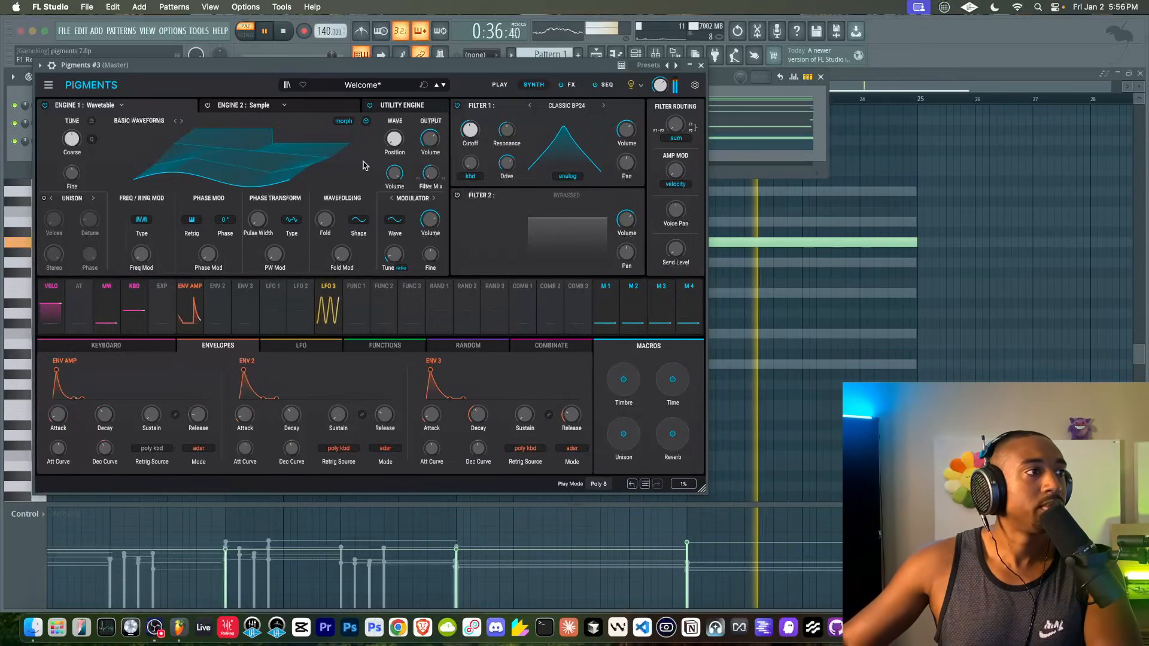
Add a Compressor to the first FX A slot with a lowered threshold, and shorten the amp envelope's decay to about 127 ms
click(568, 85)
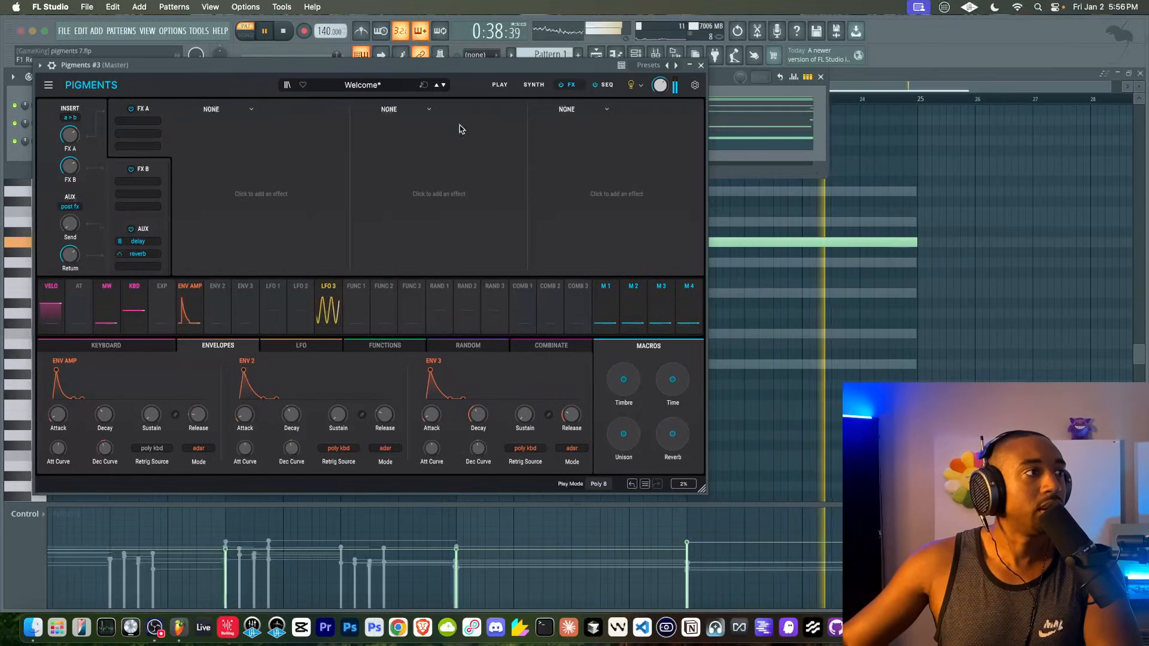
click(213, 109)
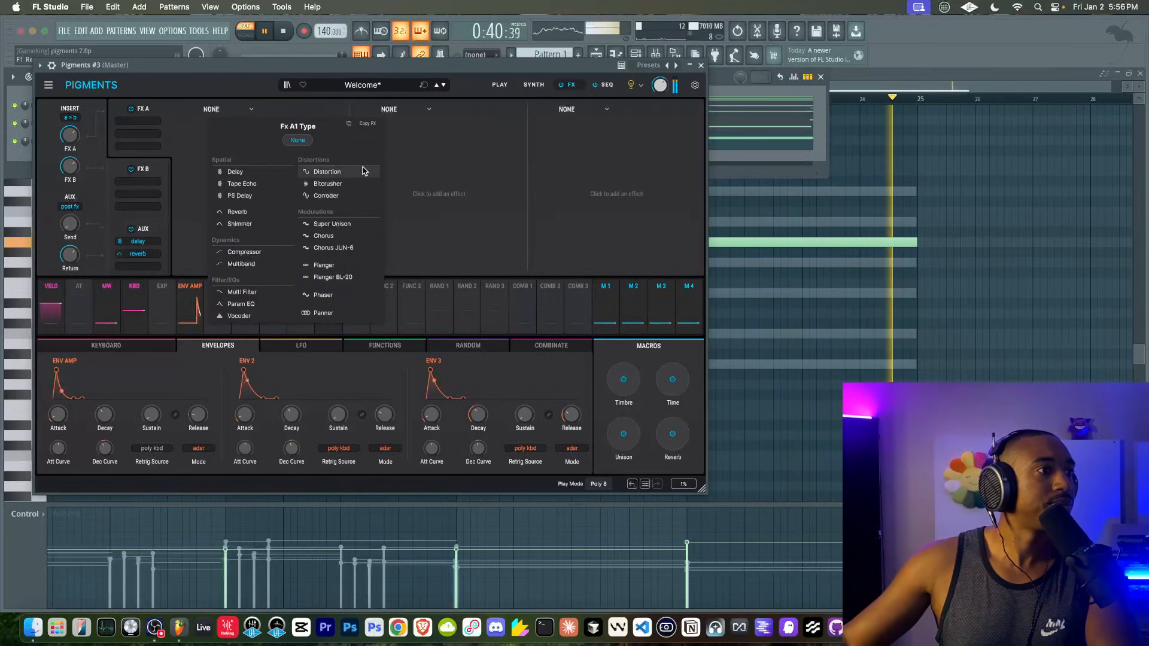
click(244, 252)
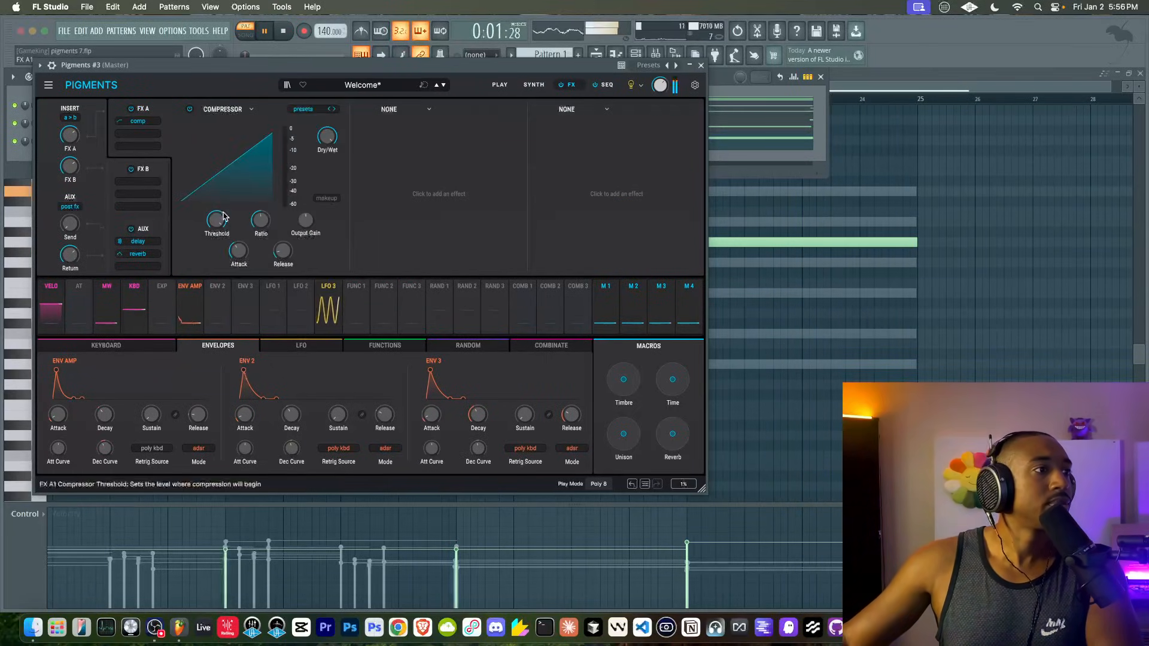
drag(228, 213, 225, 216)
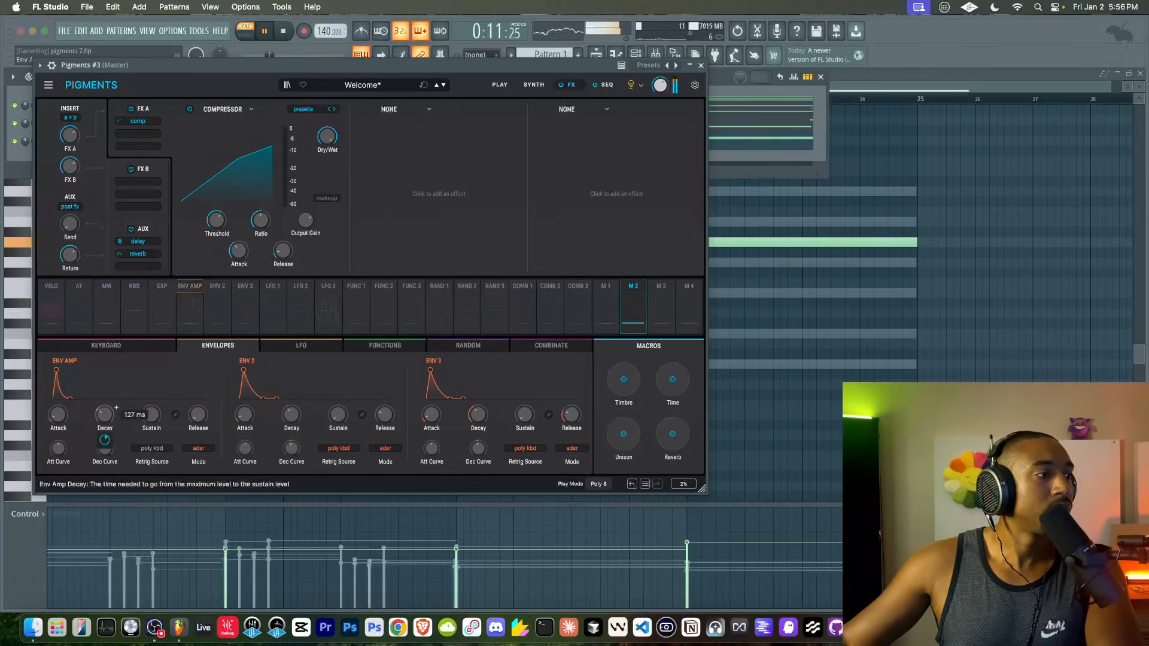
drag(105, 415, 105, 424)
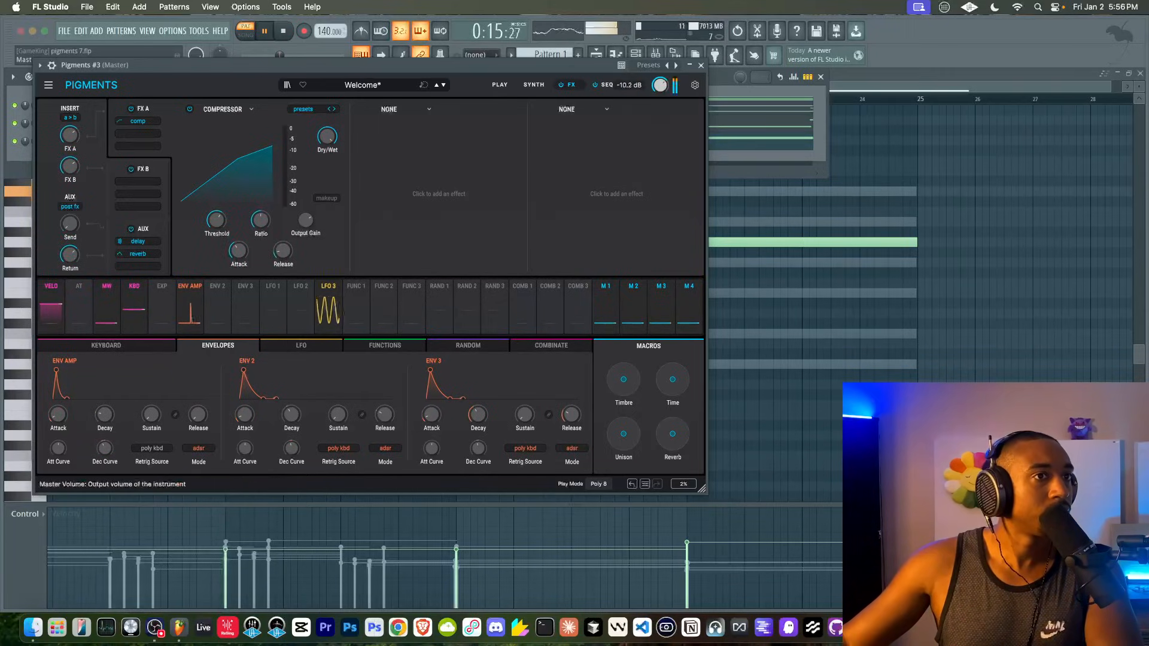
Add a Distortion to the second FX A slot, raise its drive, and set its type to Tape
click(390, 110)
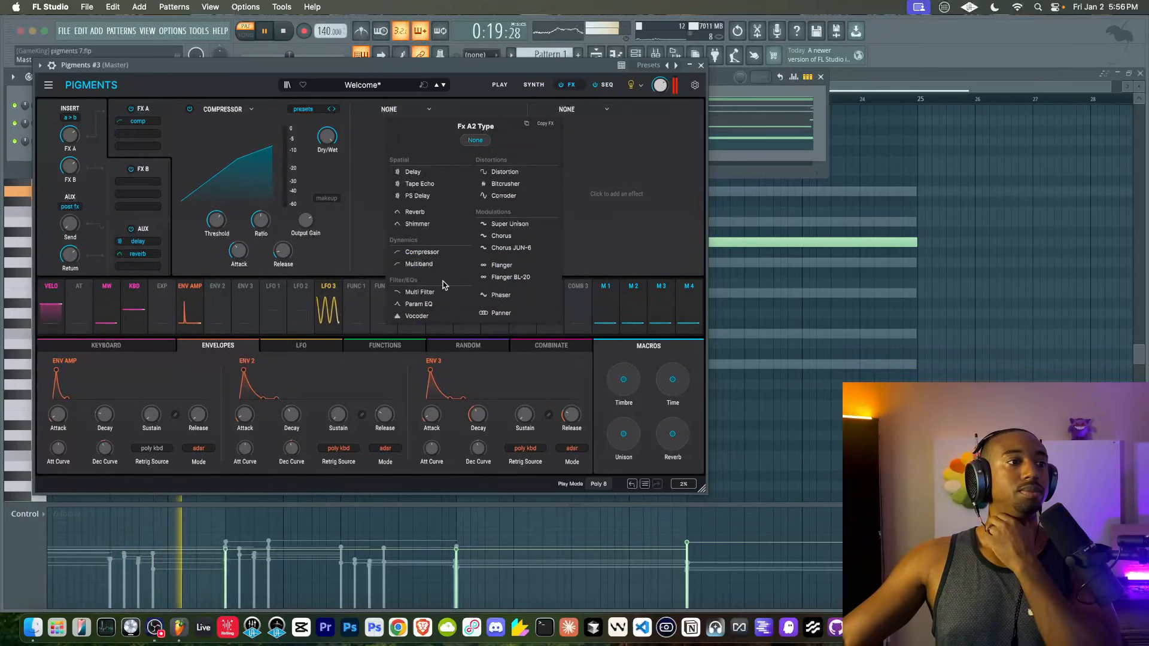
click(503, 172)
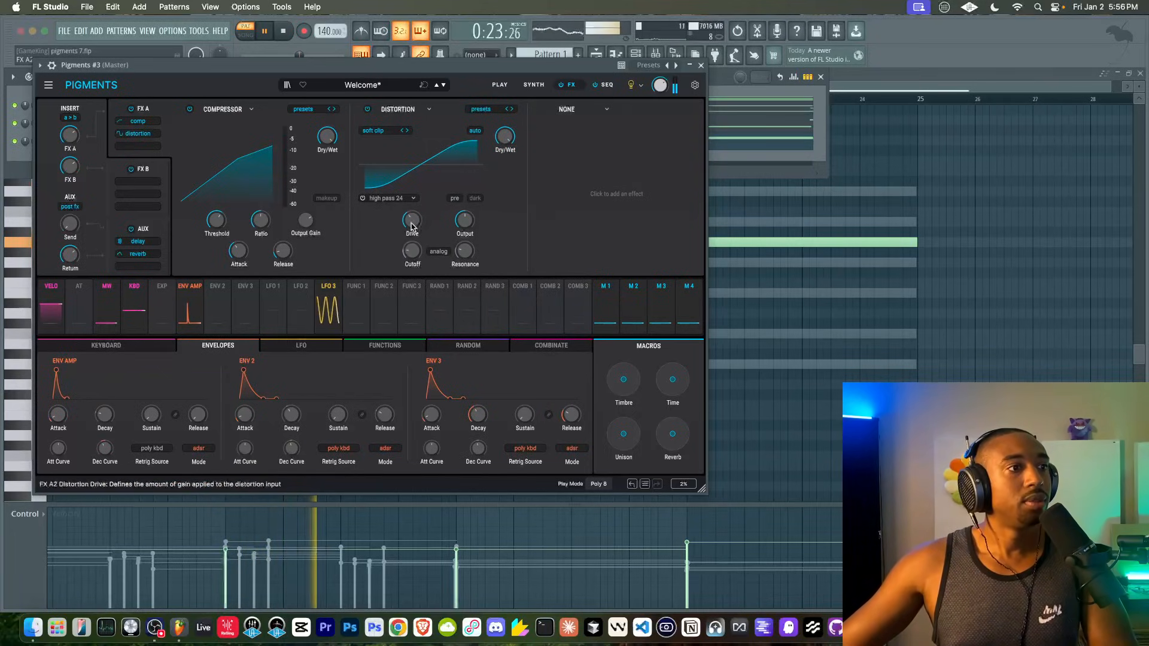
drag(412, 220, 412, 225)
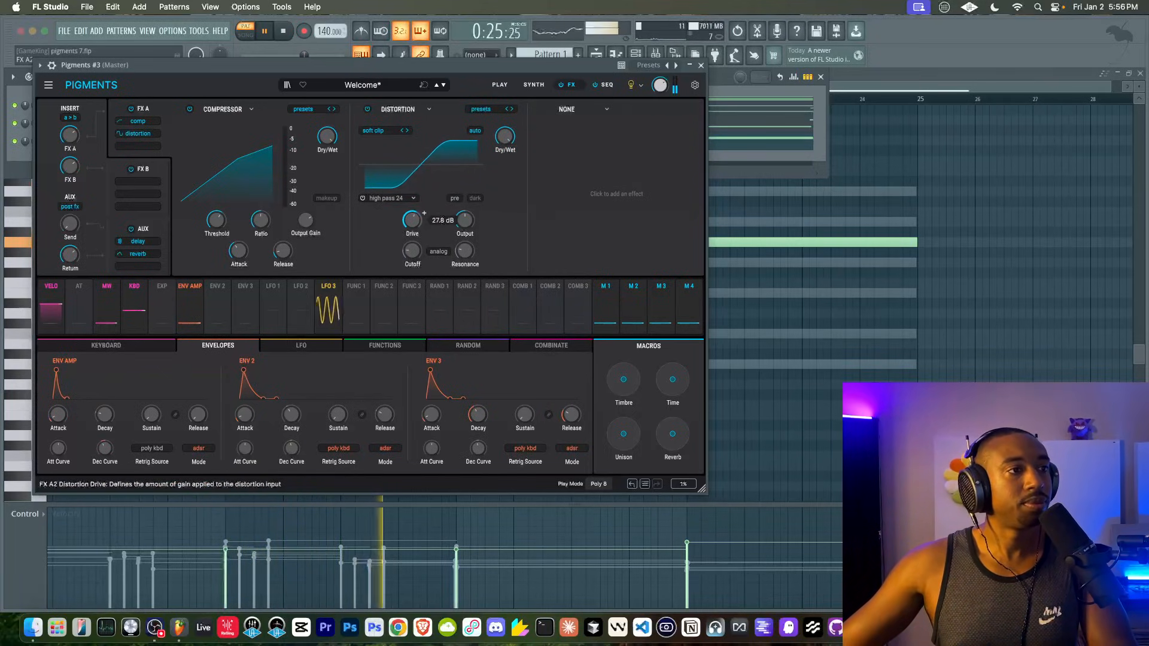
click(383, 131)
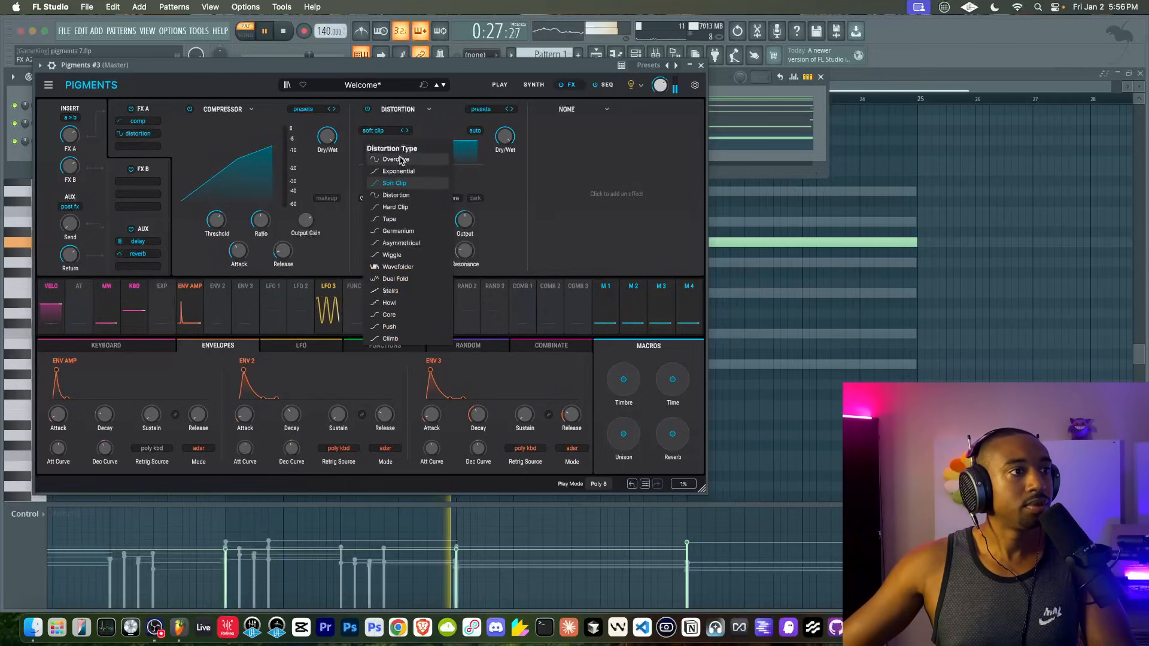
click(390, 219)
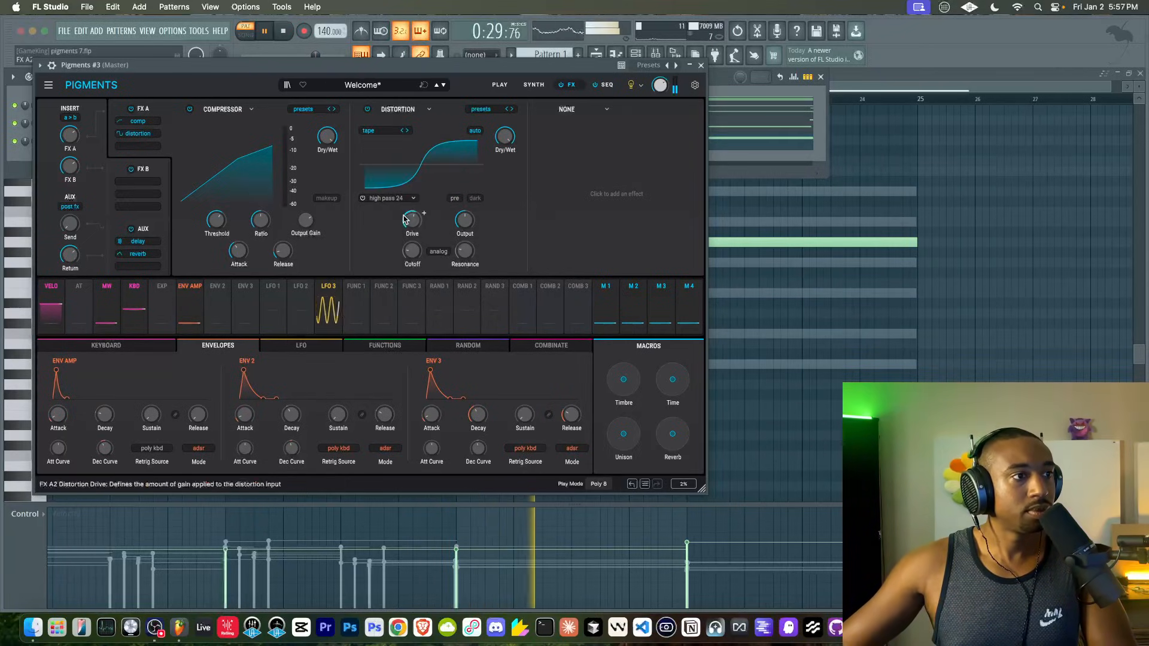
click(386, 132)
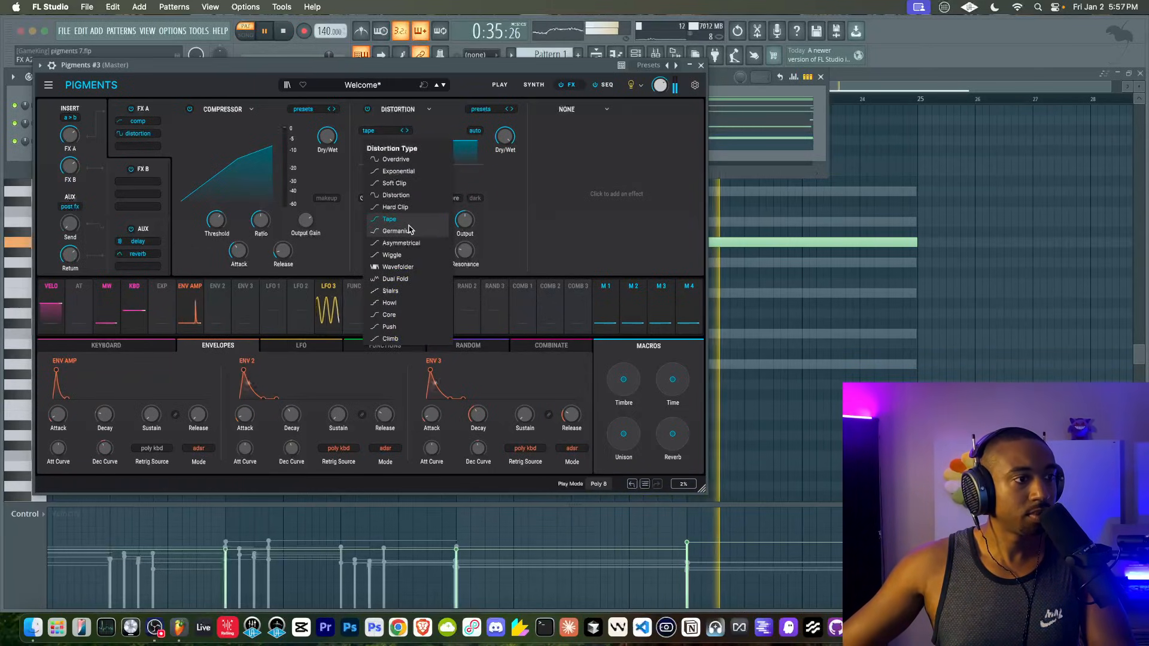
click(523, 231)
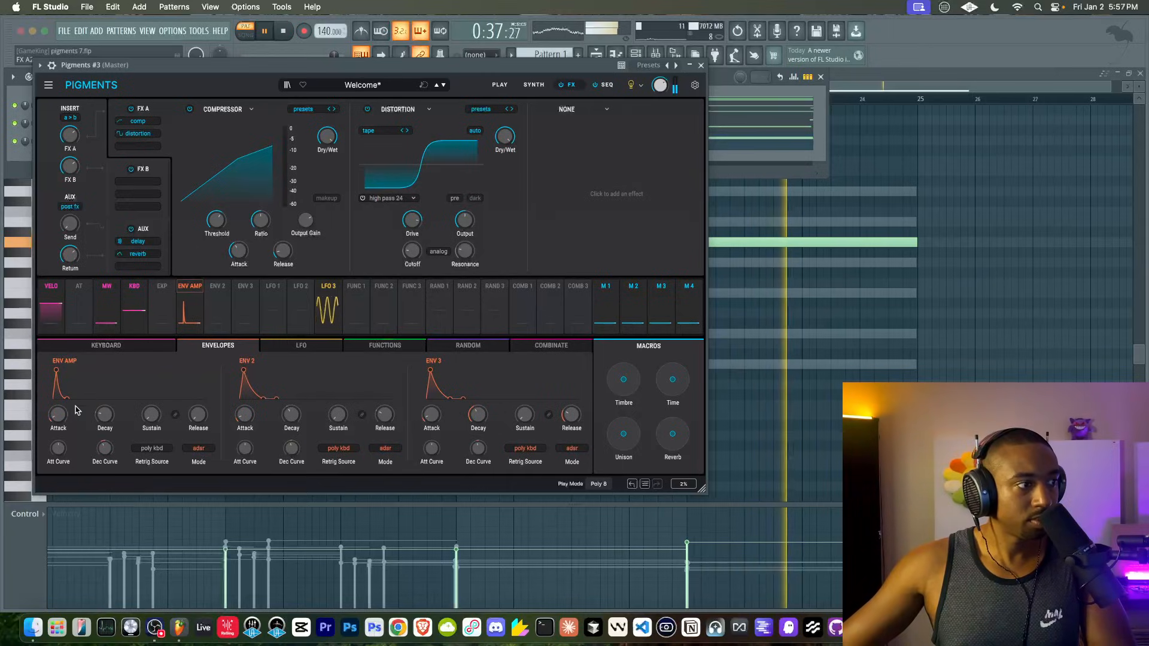
Shorten the amp envelope's decay to about 40 ms and try other wavetable positions on Engine 1
mouse_move(116, 408)
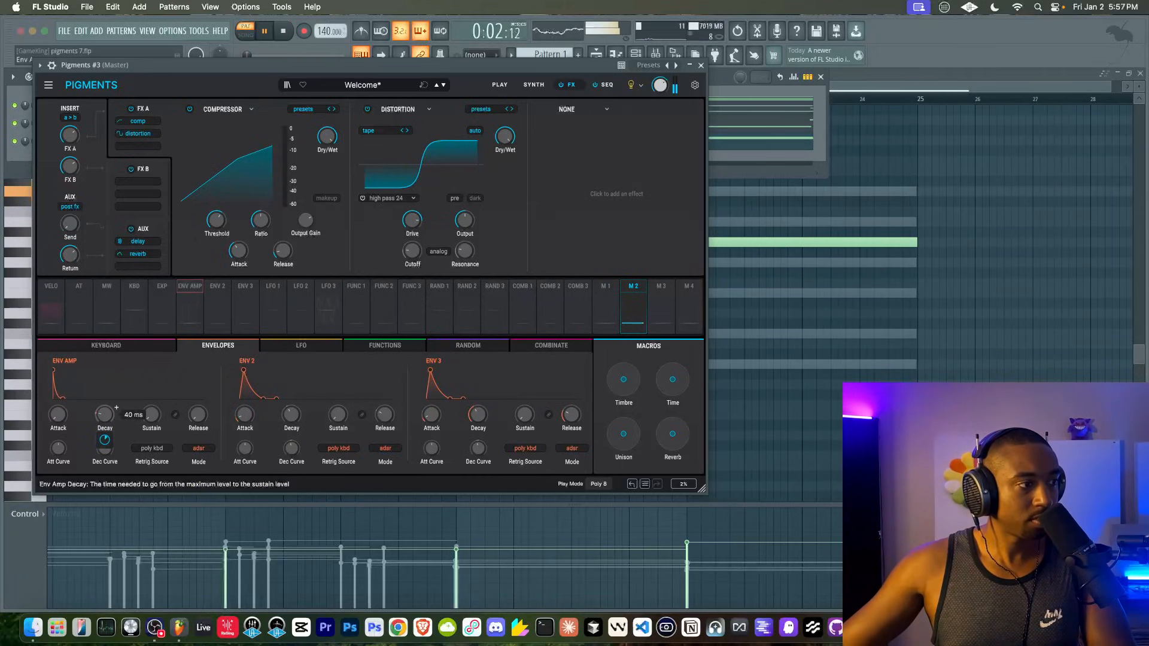
click(534, 85)
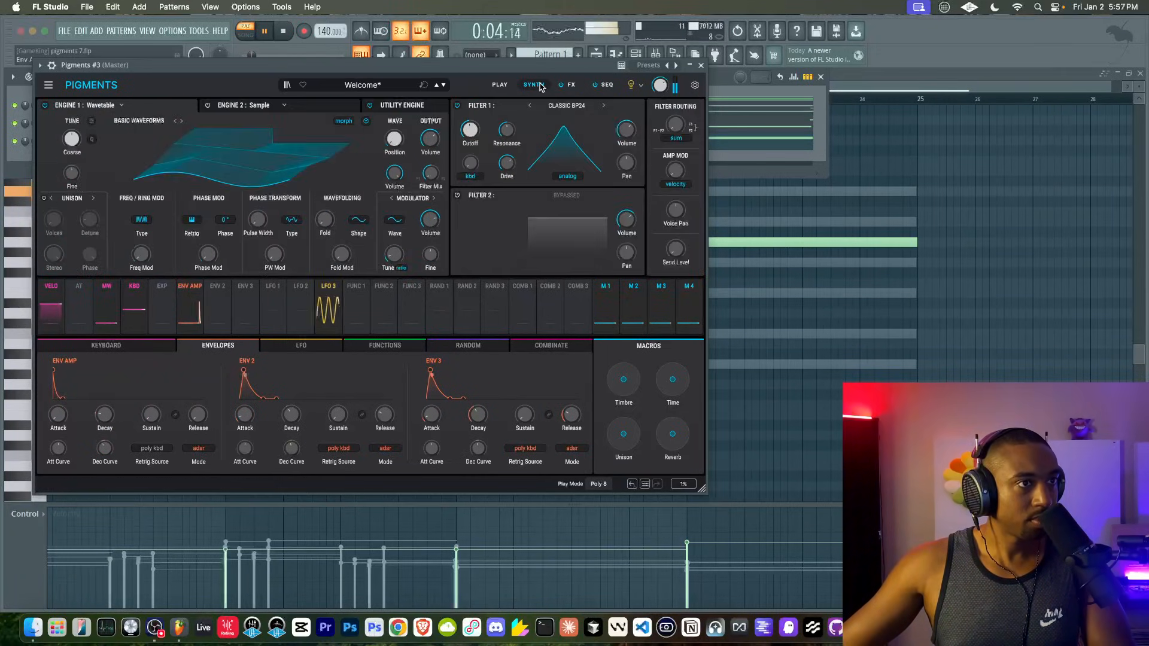
drag(395, 138, 406, 132)
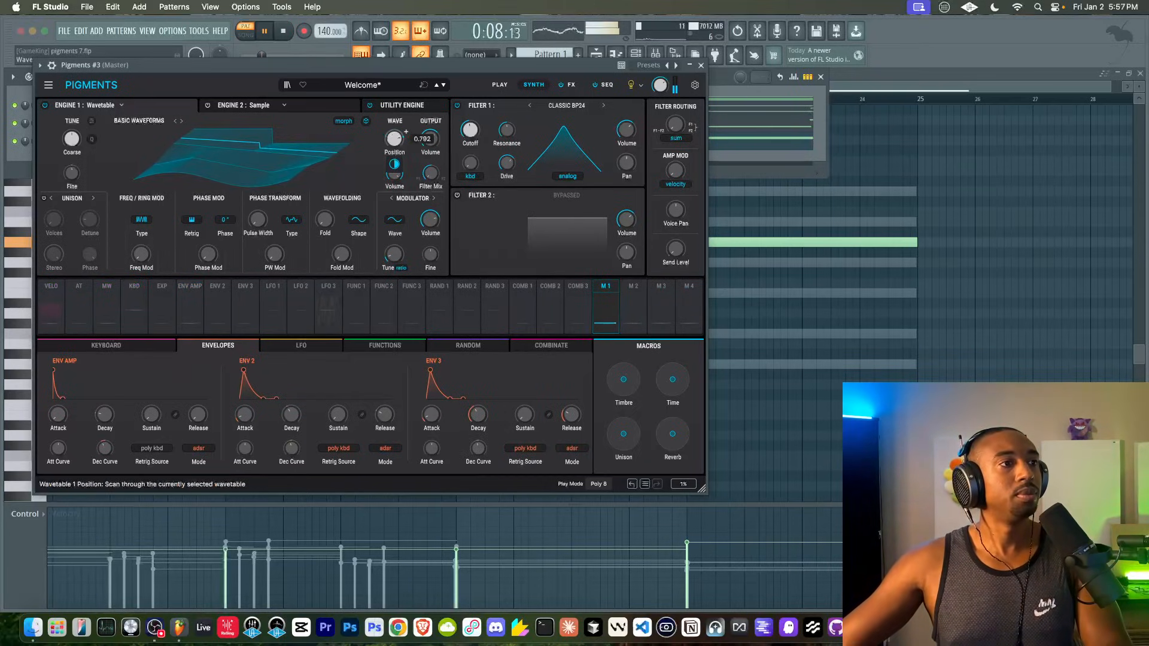
Audition Triangle, Ramp, Rumble and Red Noise as Engine 1's modulator wave, and choose White Noise
click(392, 220)
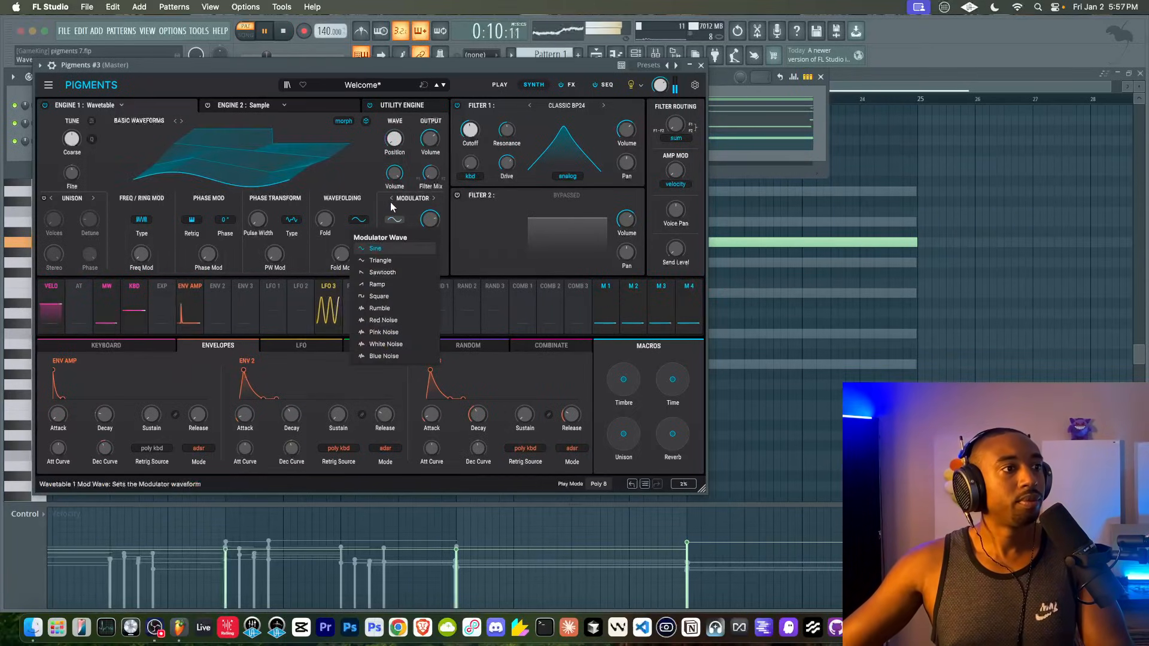
click(380, 260)
click(394, 220)
click(386, 285)
click(394, 219)
click(380, 308)
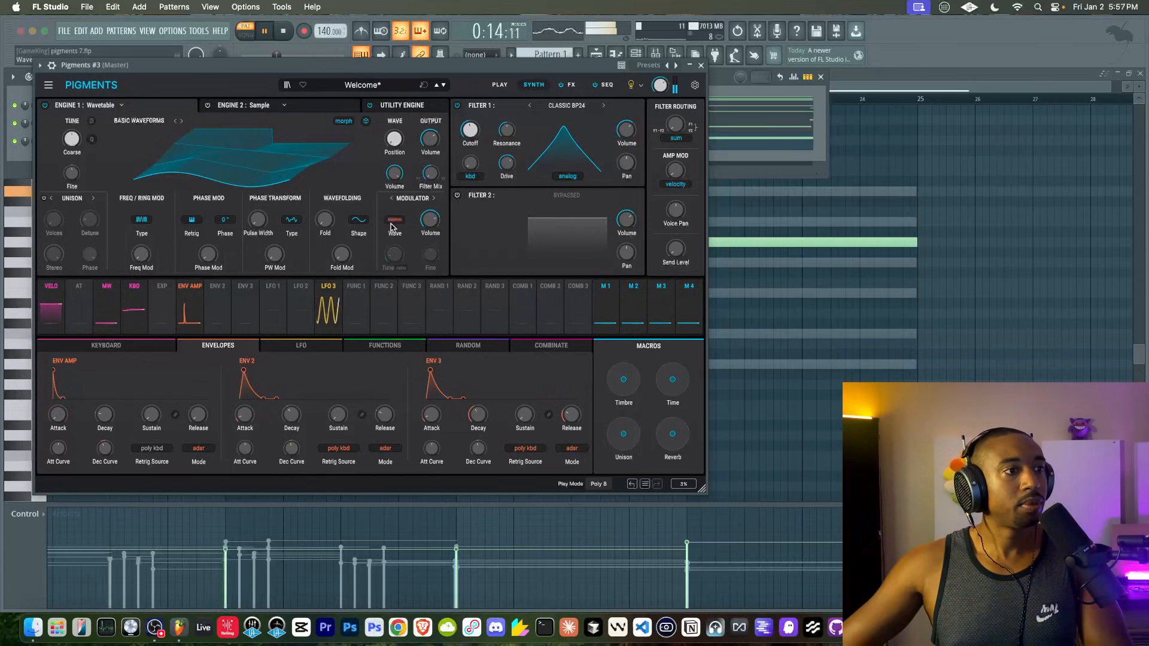
click(394, 220)
click(383, 320)
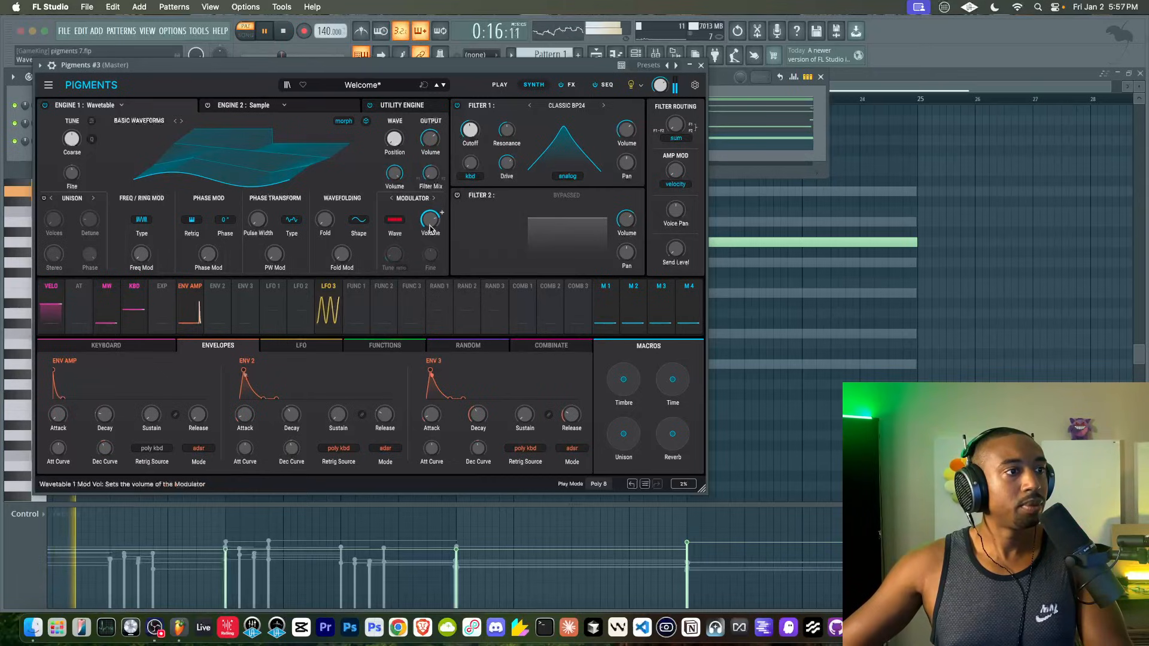
click(394, 220)
click(386, 344)
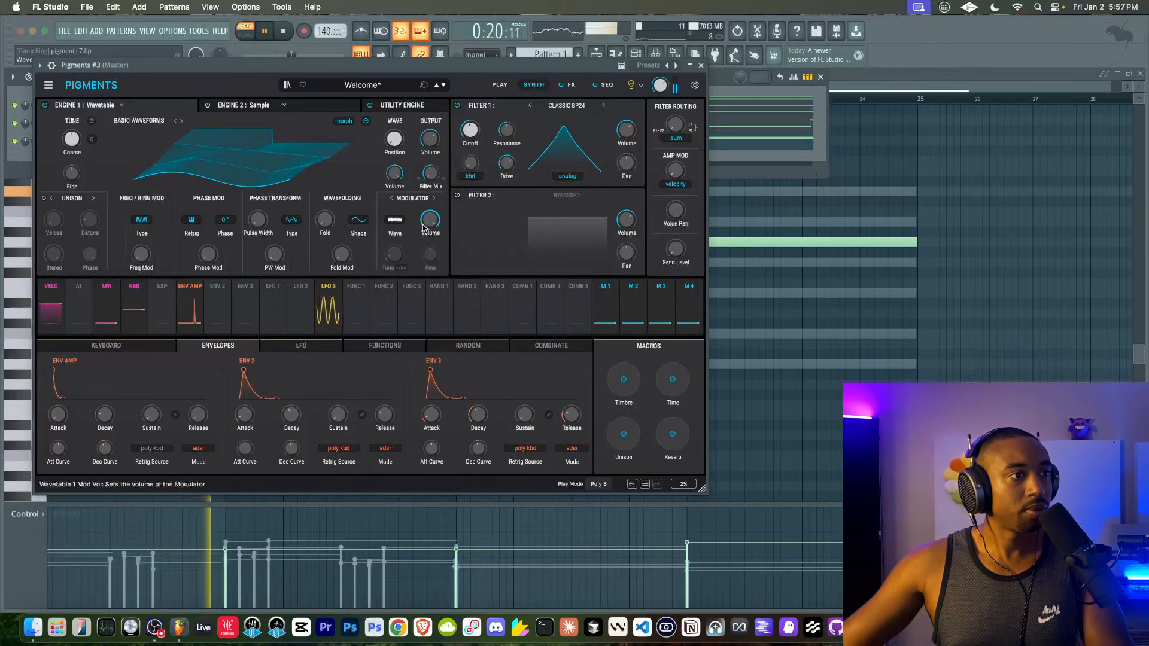
Audition samples in Engine 2's Impacts & SFX category, load Bright Impact, and adjust its sample start and output volume
click(243, 105)
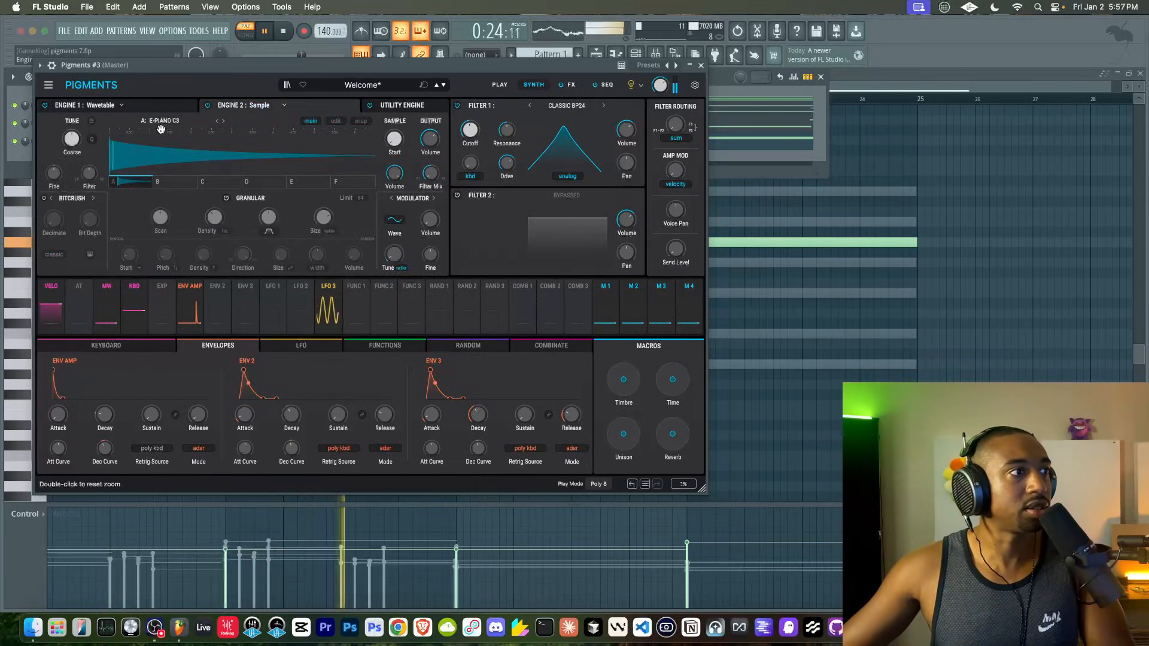
click(158, 122)
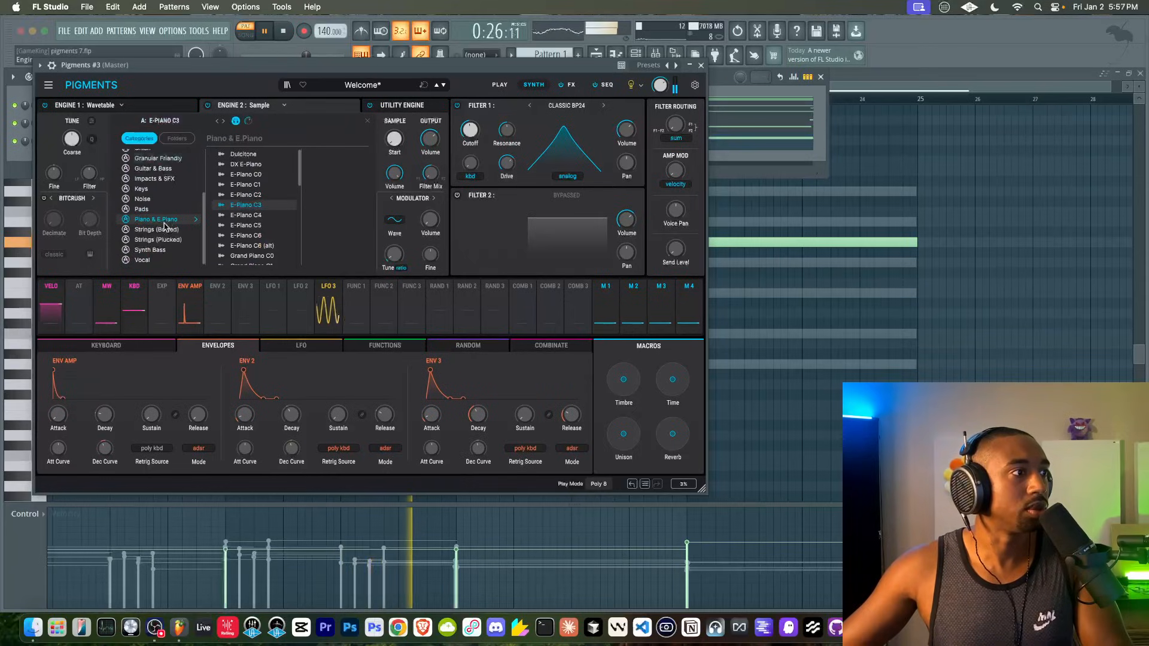
scroll(156, 201, up, 1)
click(154, 191)
click(255, 156)
click(253, 165)
click(253, 175)
click(252, 186)
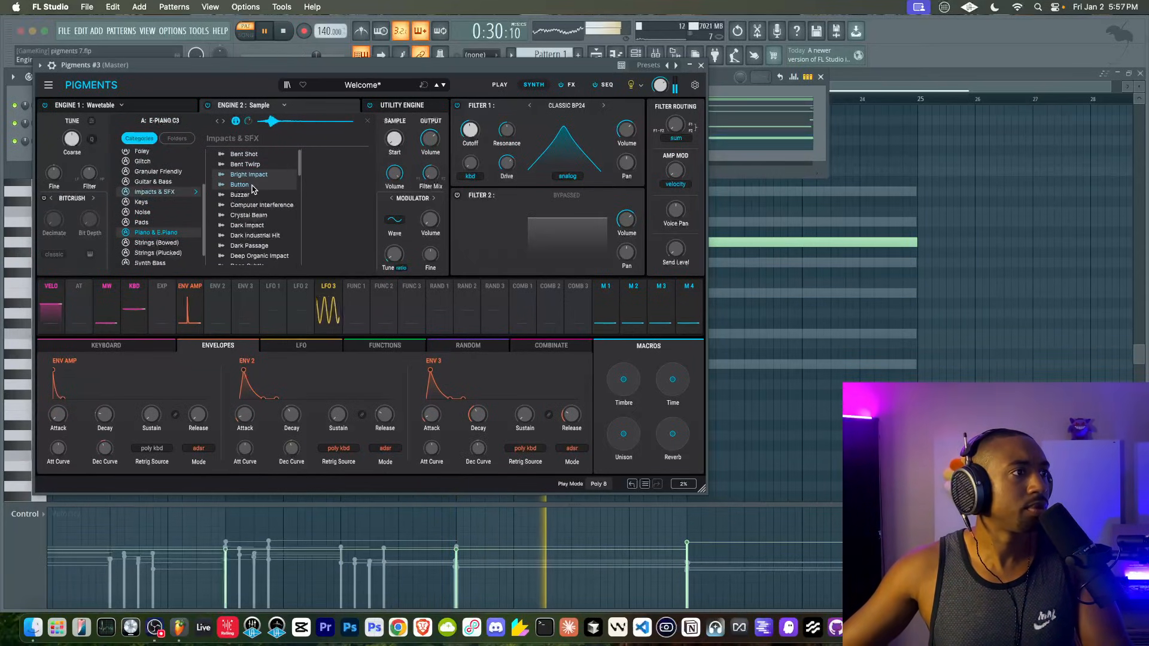
double_click(250, 175)
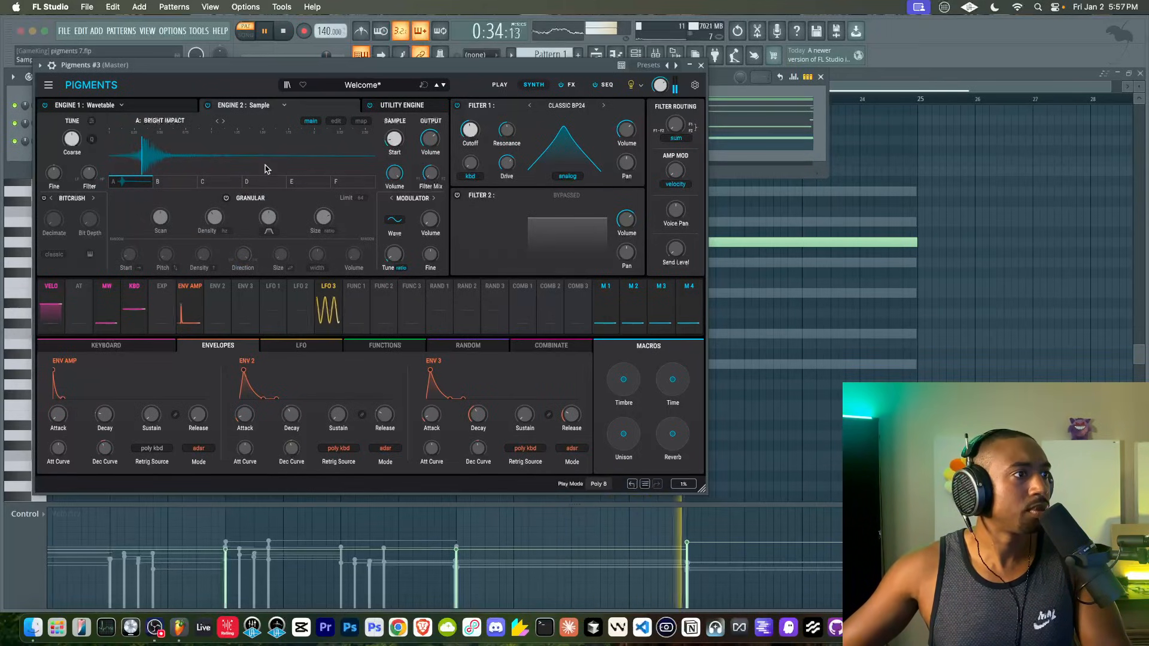
drag(394, 140, 394, 130)
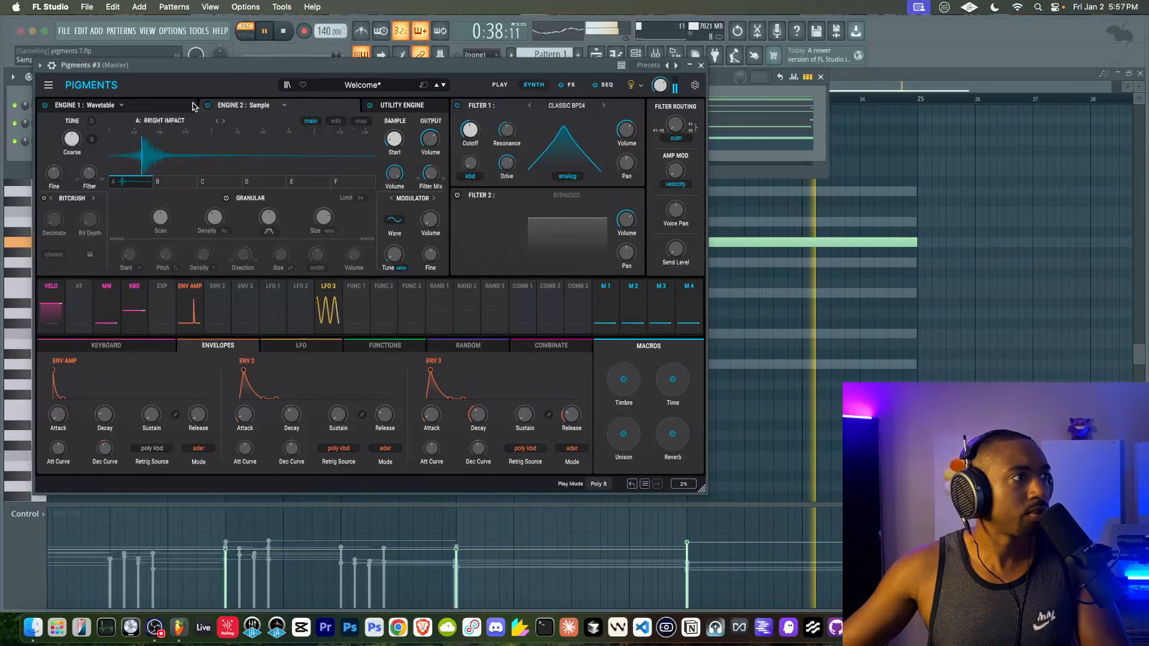
drag(432, 144, 432, 128)
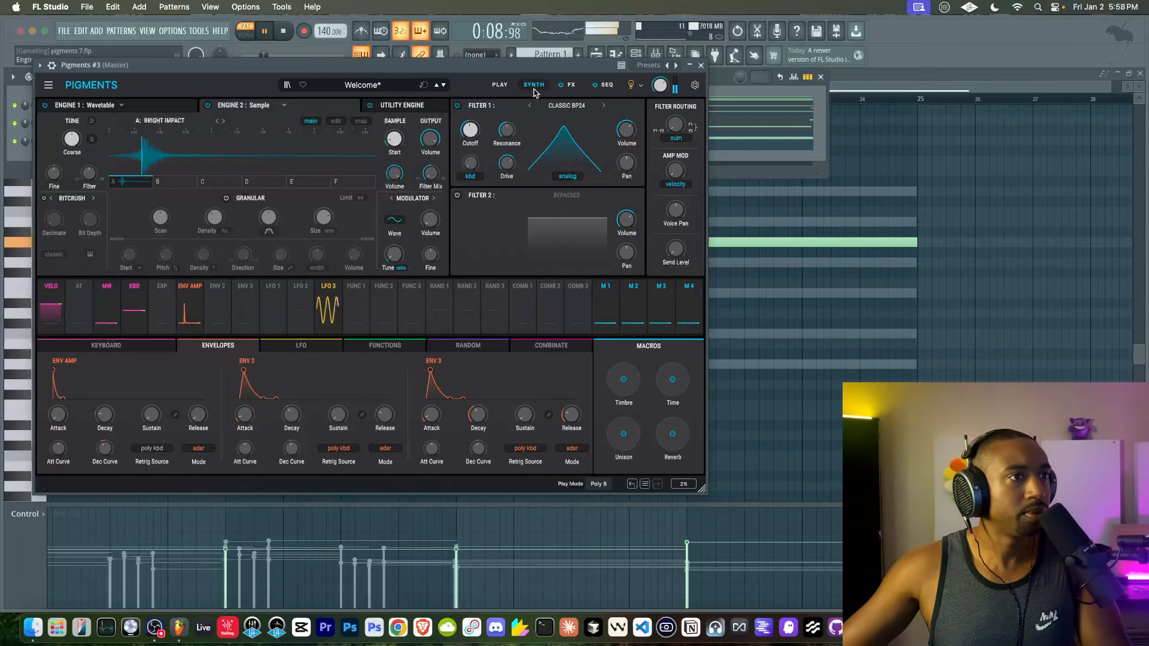
Add a Chorus JUN-6 to the third FX A slot
click(562, 86)
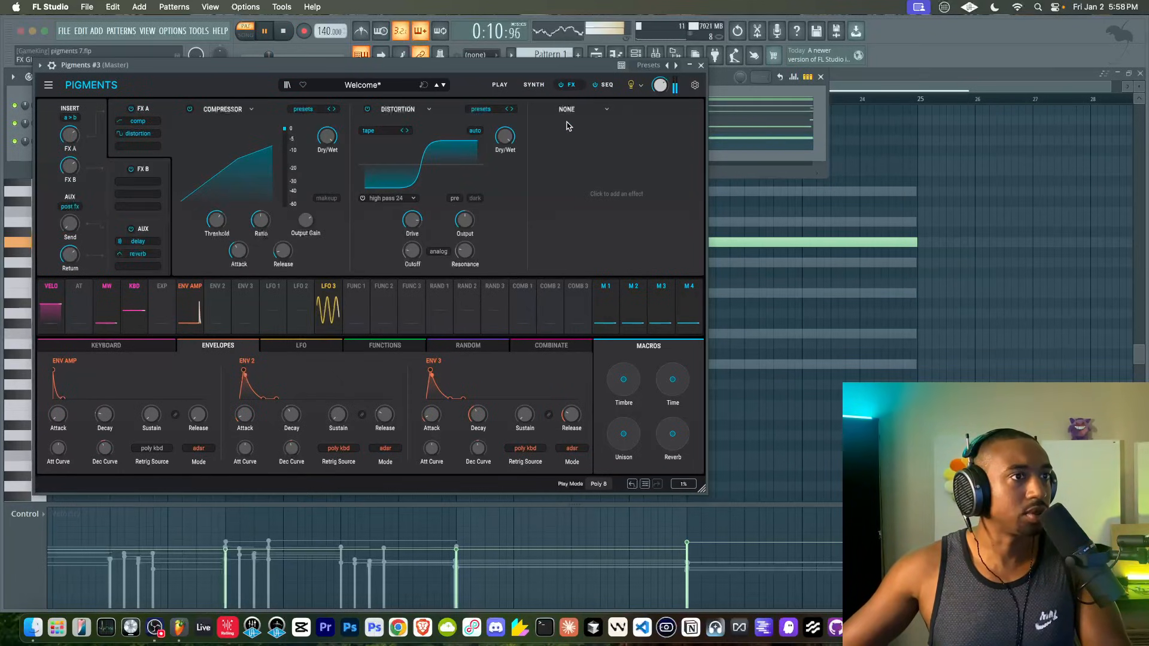
click(566, 110)
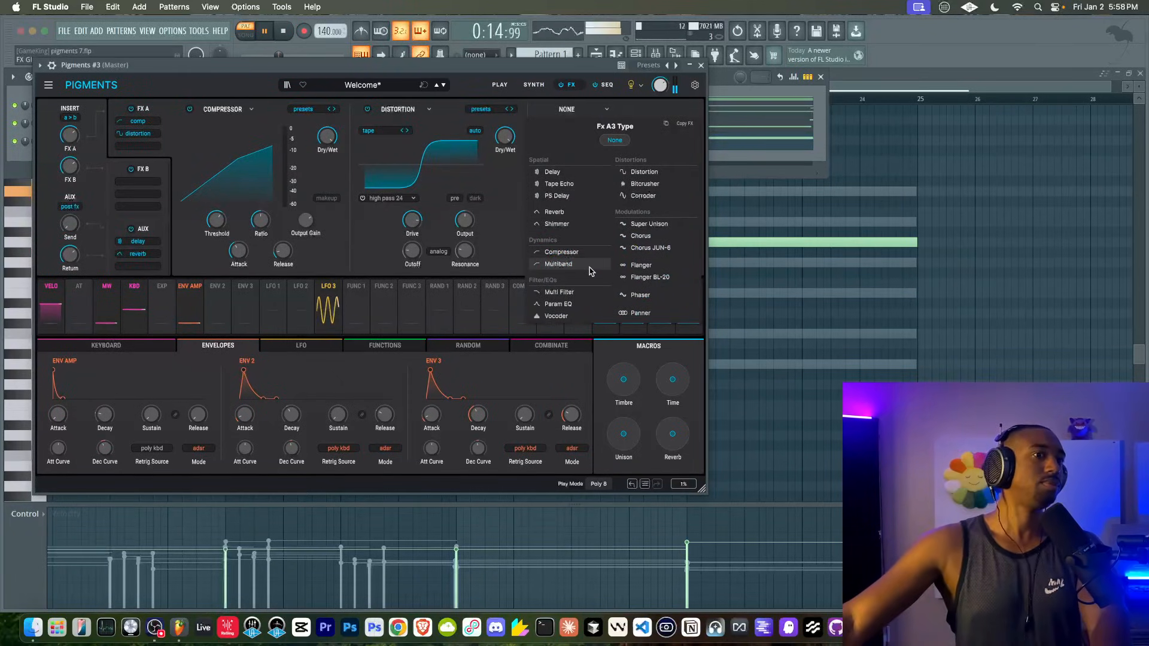
click(649, 247)
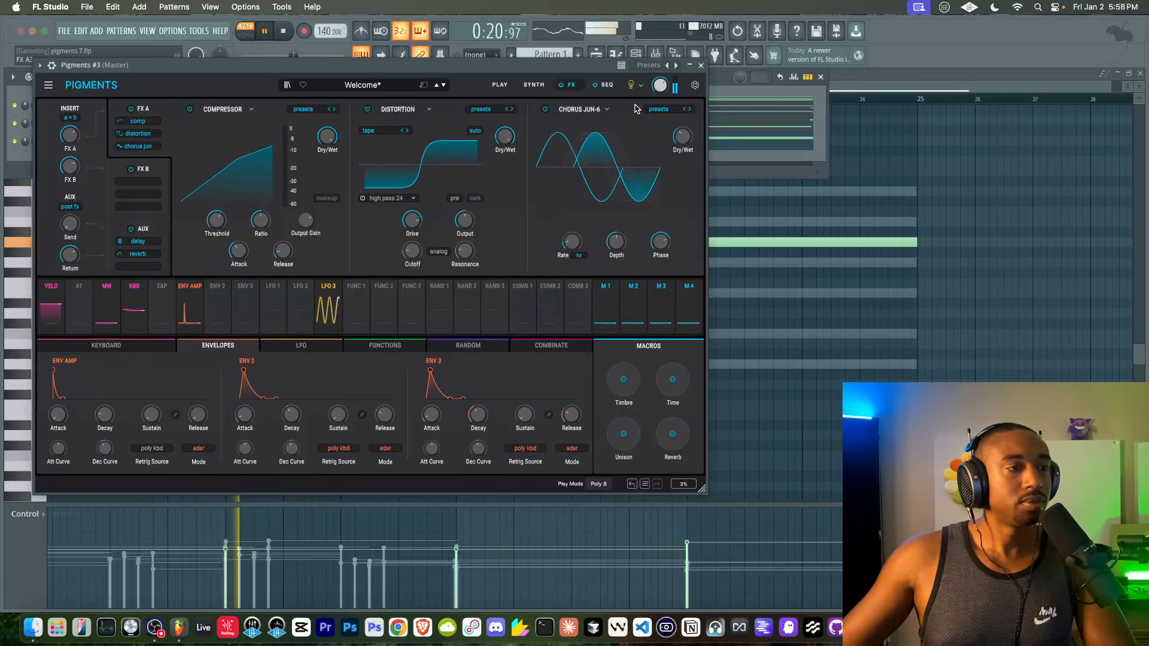
Raise Filter 1's cutoff to about 883 Hz and increase its resonance for a narrower band
click(534, 87)
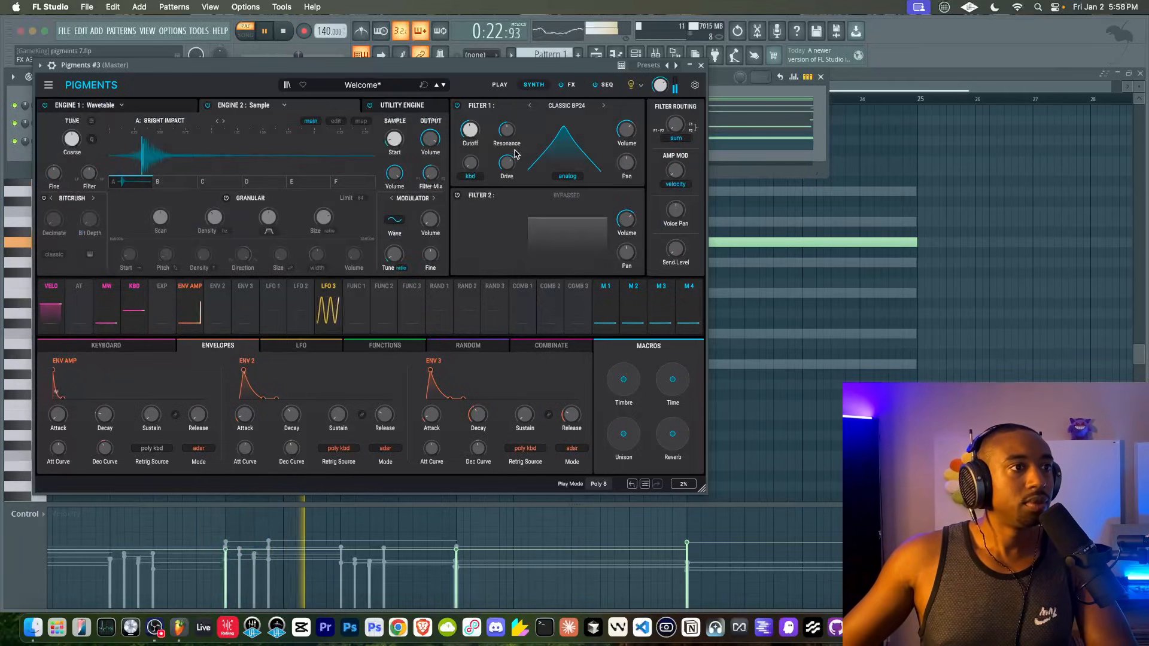
drag(477, 136, 481, 122)
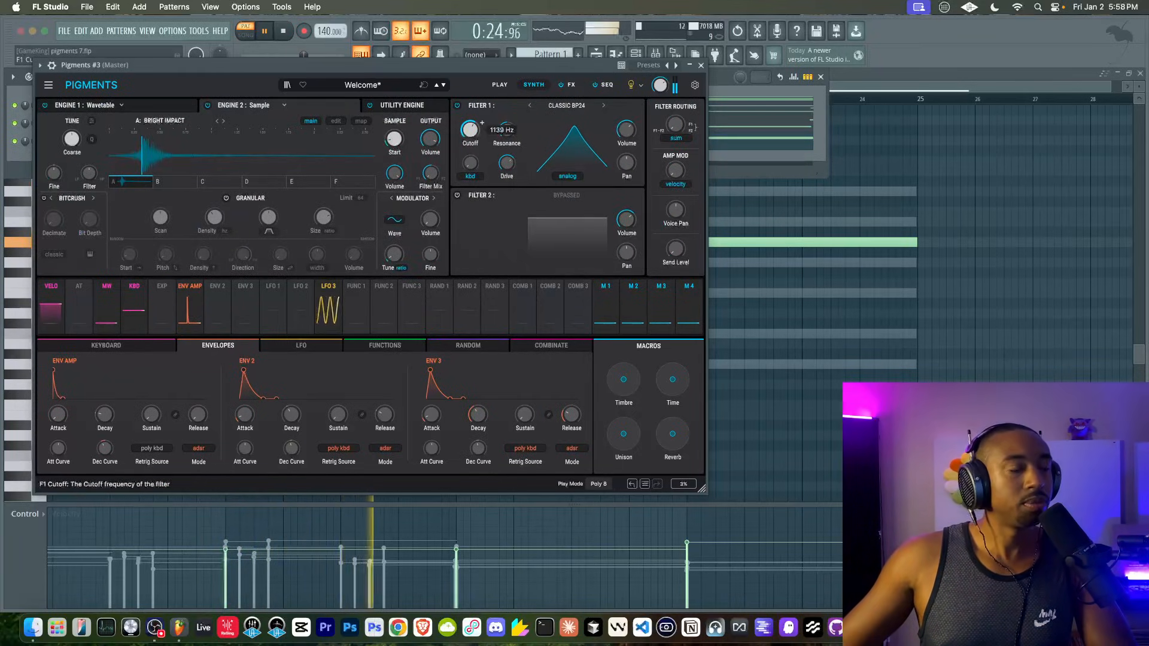
scroll(482, 123, down, 5)
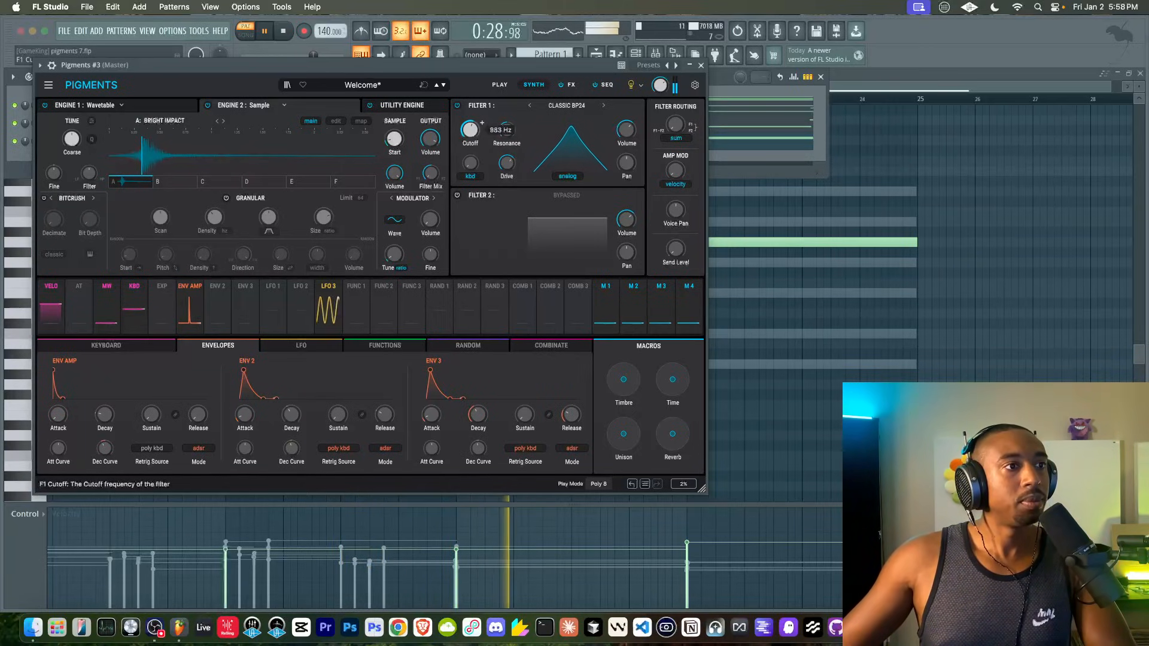
drag(482, 123, 473, 136)
click(158, 106)
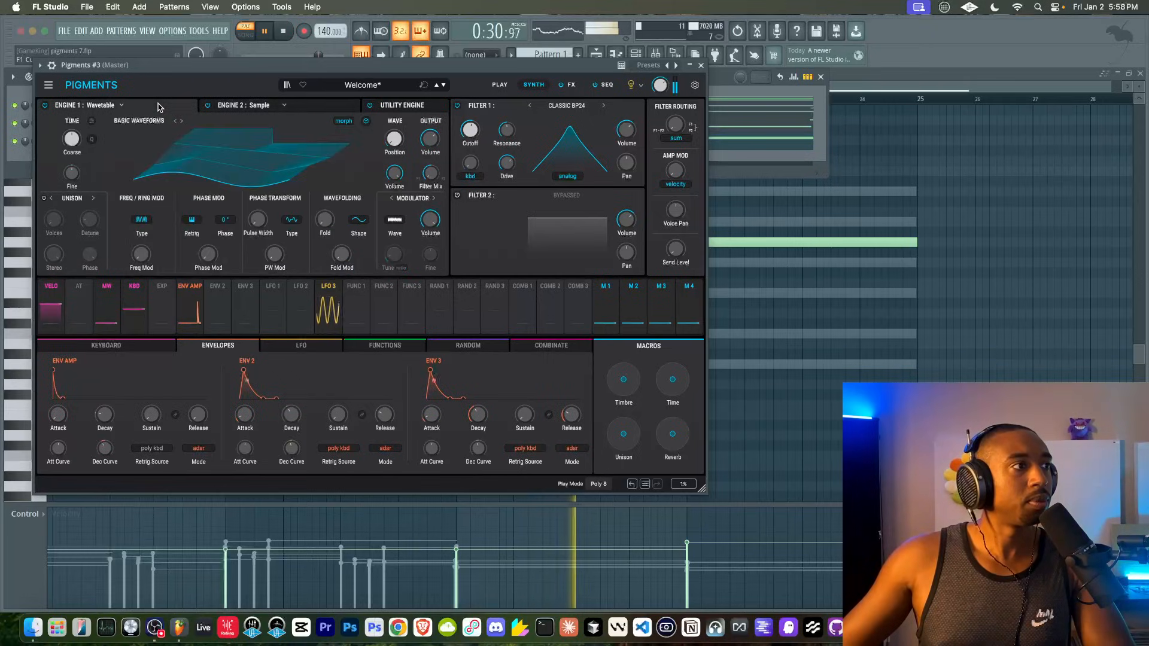
drag(508, 131, 504, 142)
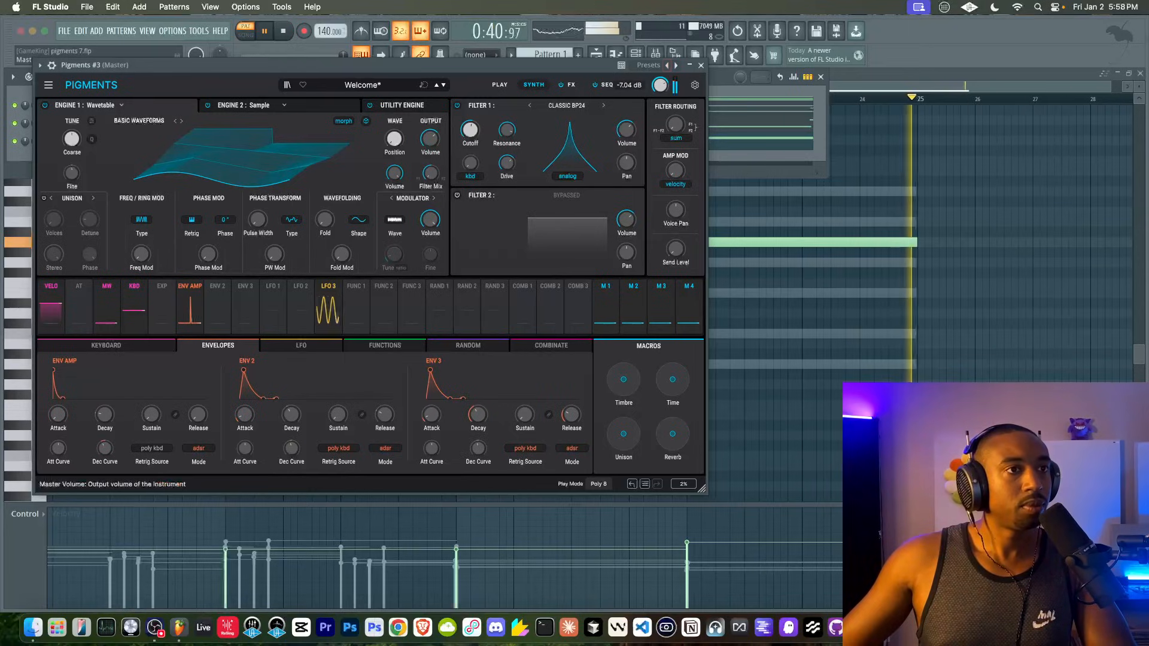
Compare the percussive sound with the Chorus JUN-6 bypassed and re-enabled, and close the Pigments #3 window
click(571, 85)
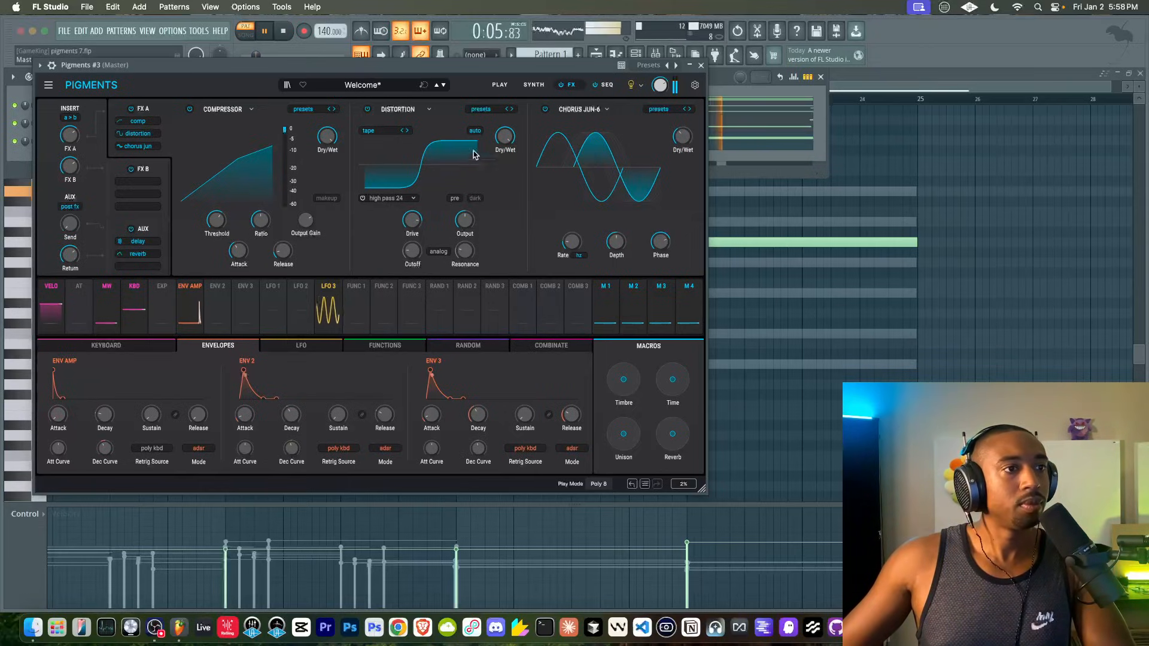
click(542, 110)
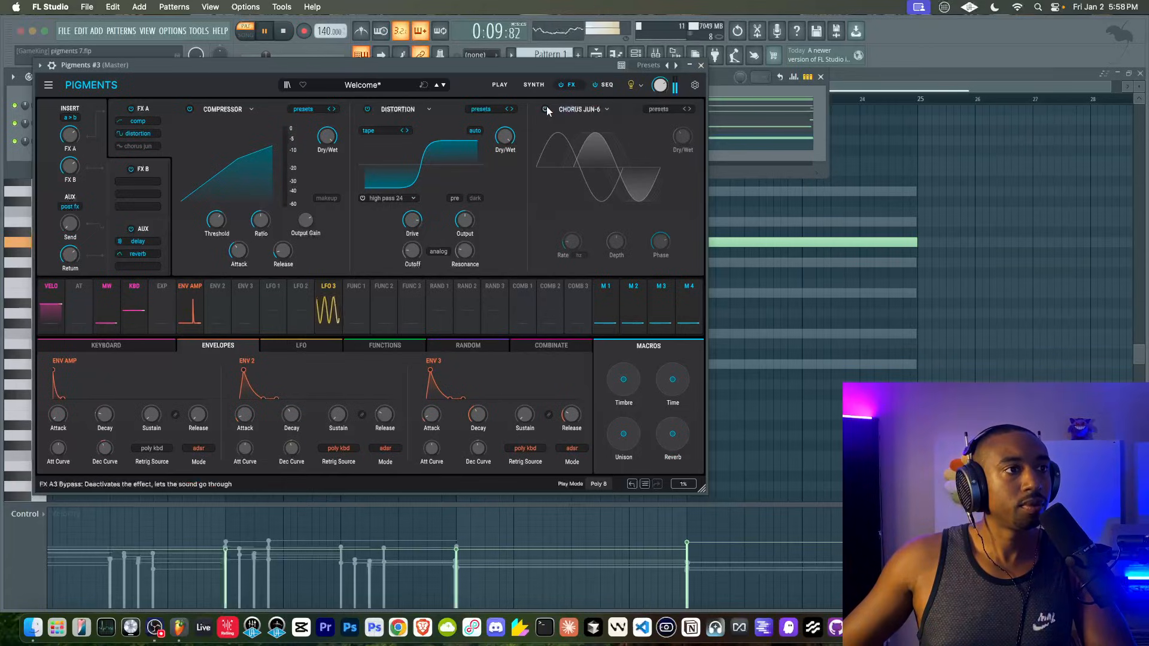
click(545, 108)
click(701, 65)
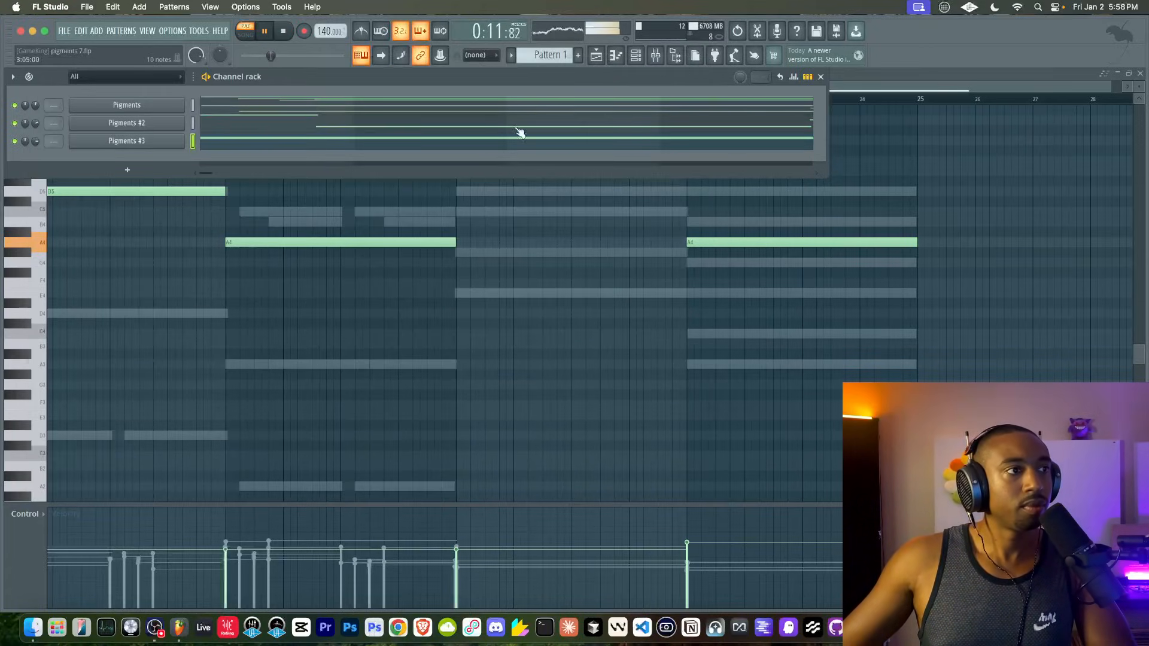
click(171, 124)
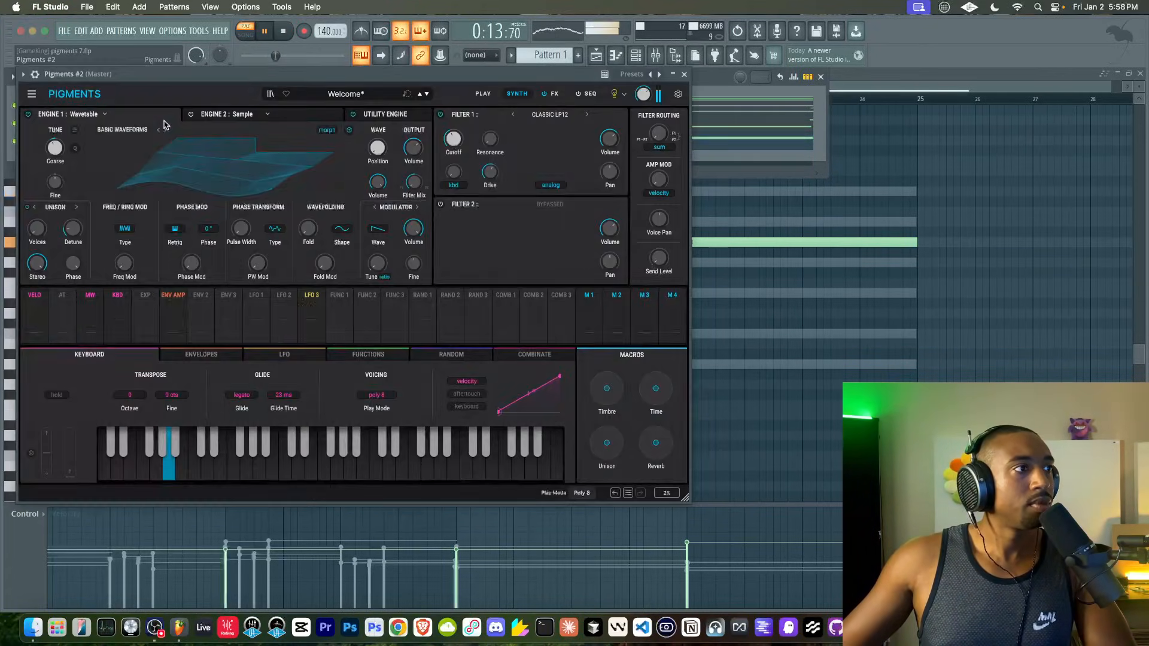
click(684, 75)
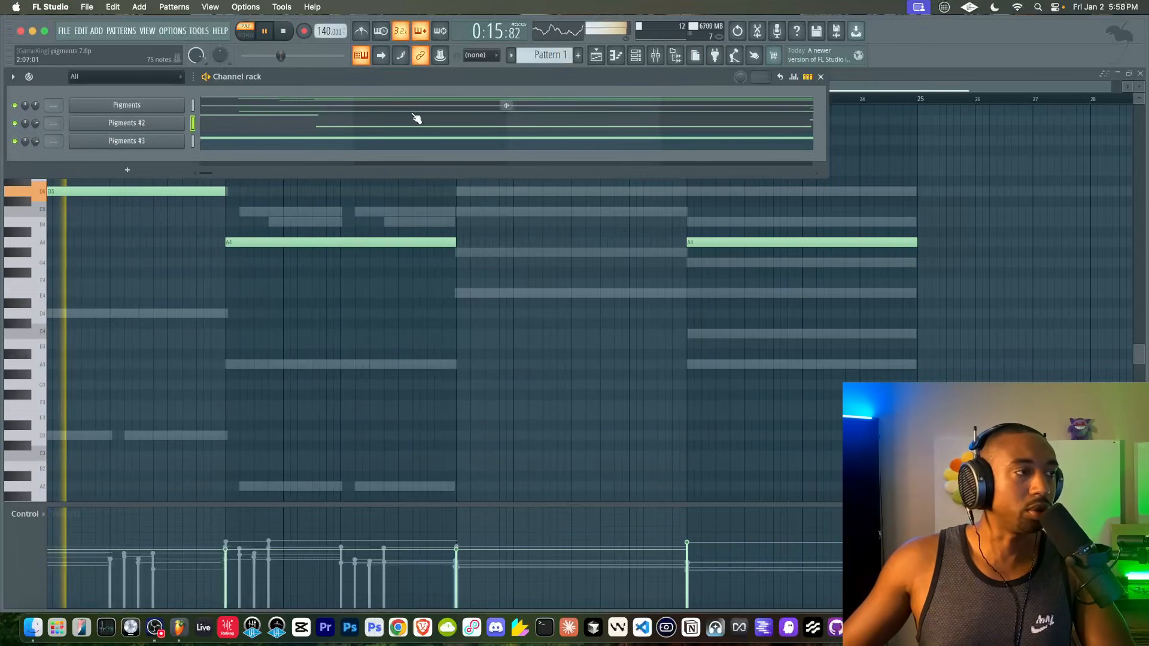
click(141, 118)
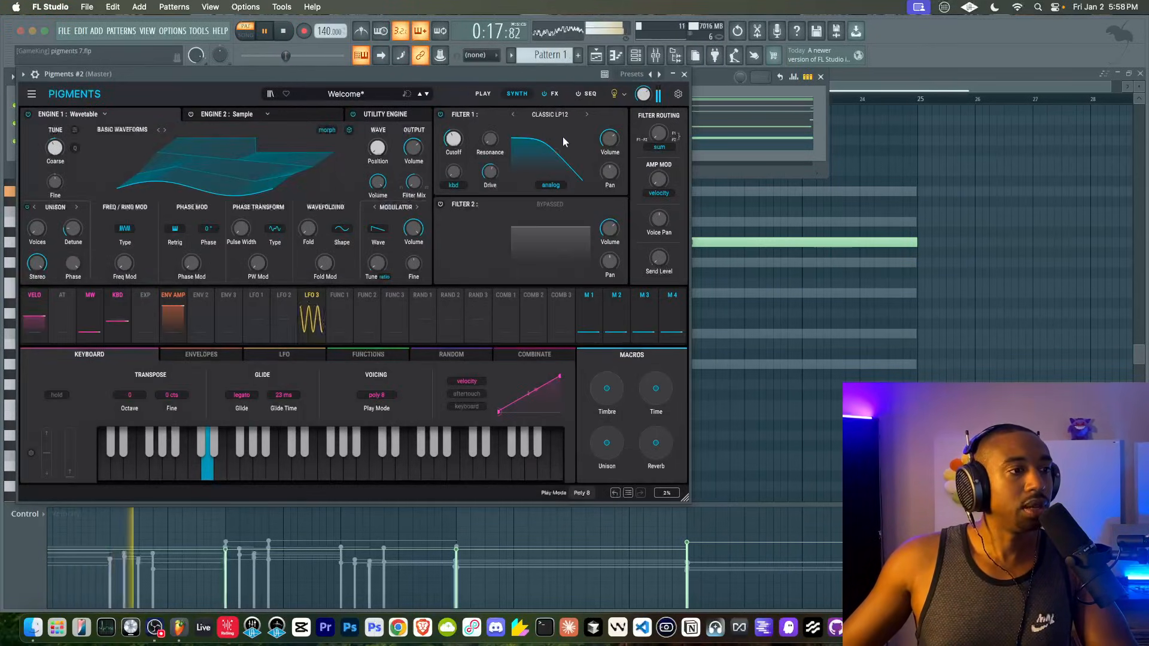
click(684, 74)
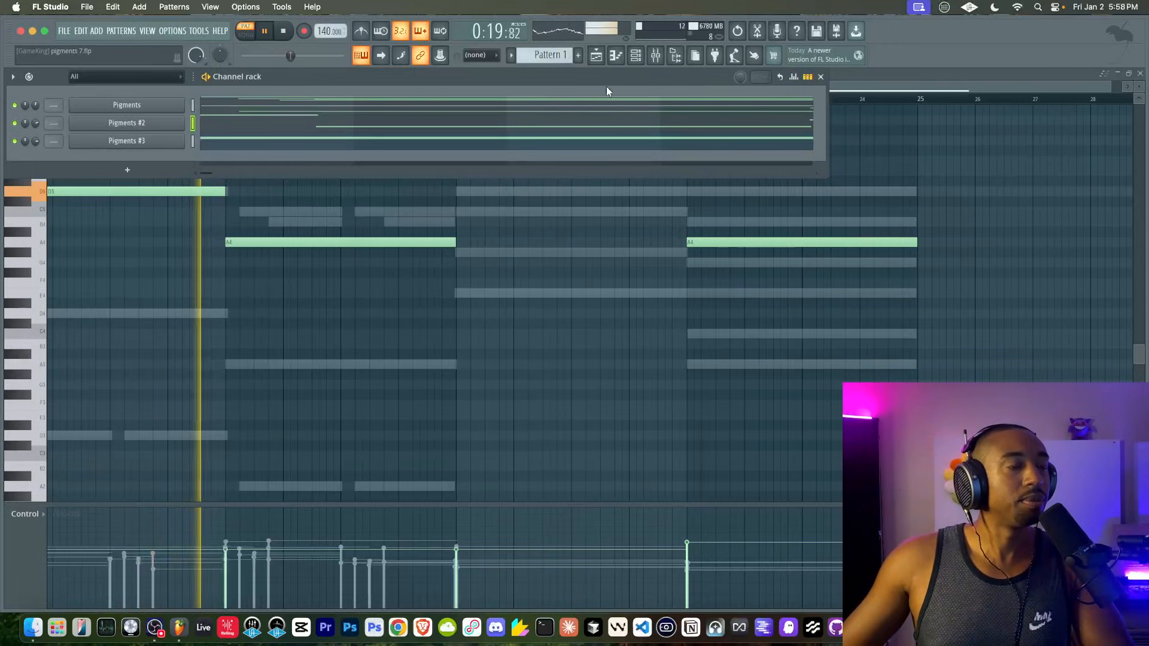
Place Pattern 1 at bar 1 of Track 1 in the Playlist and play it in Song mode
click(596, 55)
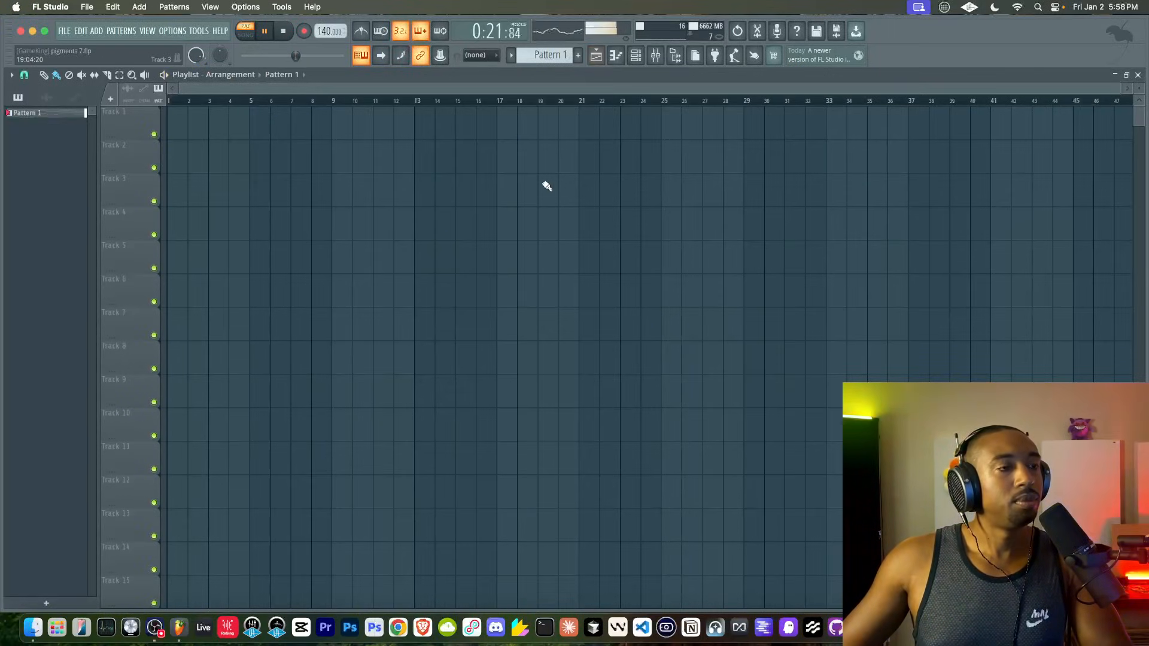
click(208, 127)
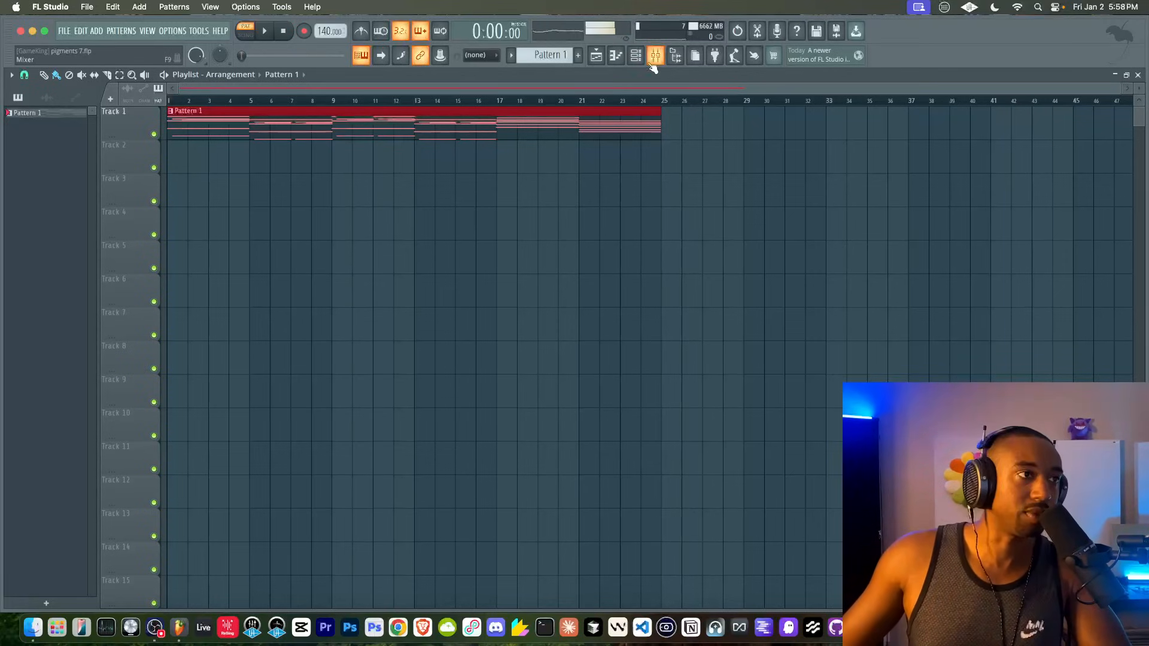
click(250, 34)
key(space)
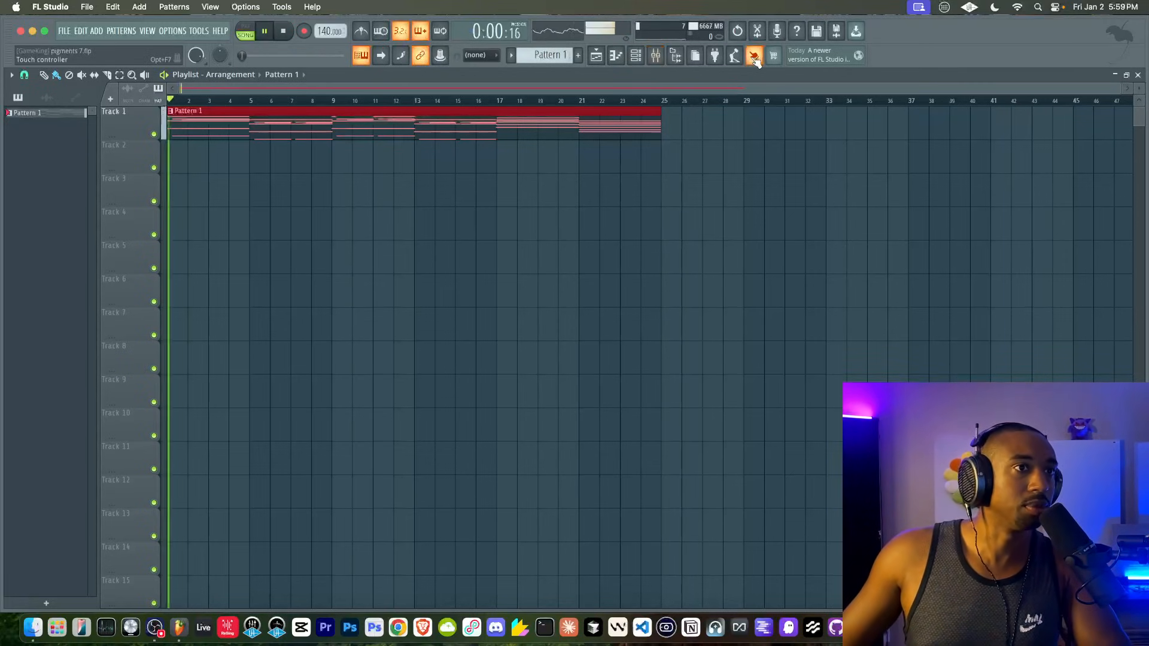
Lower the channel volume of Pigments #3 to about 63%
click(656, 55)
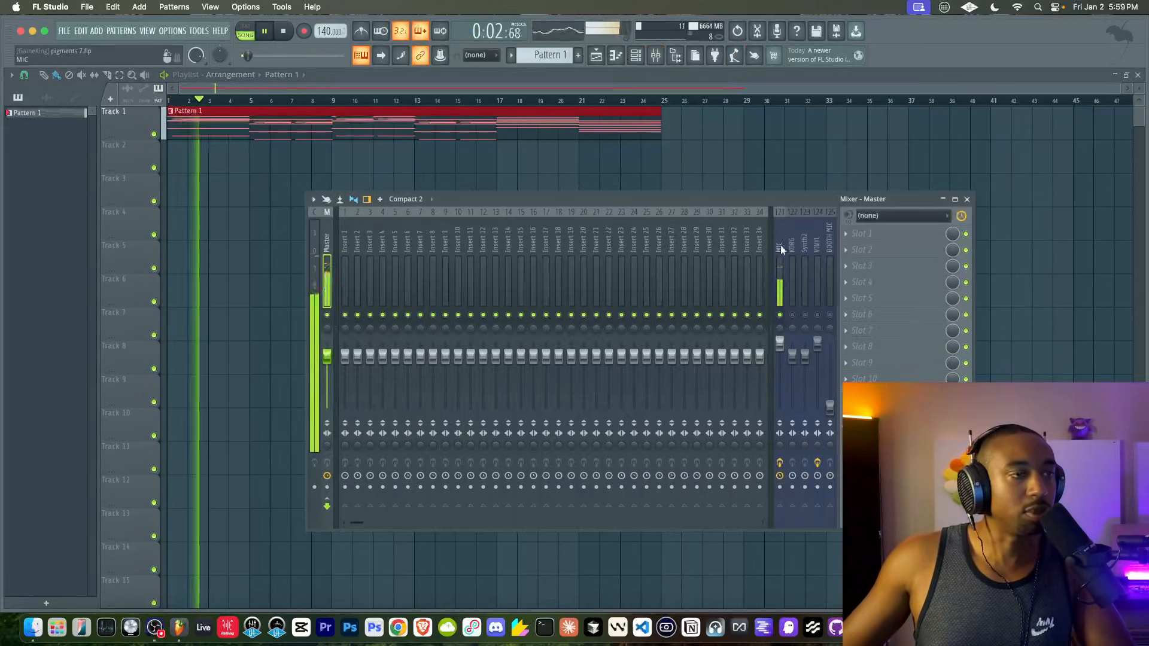
key(F9)
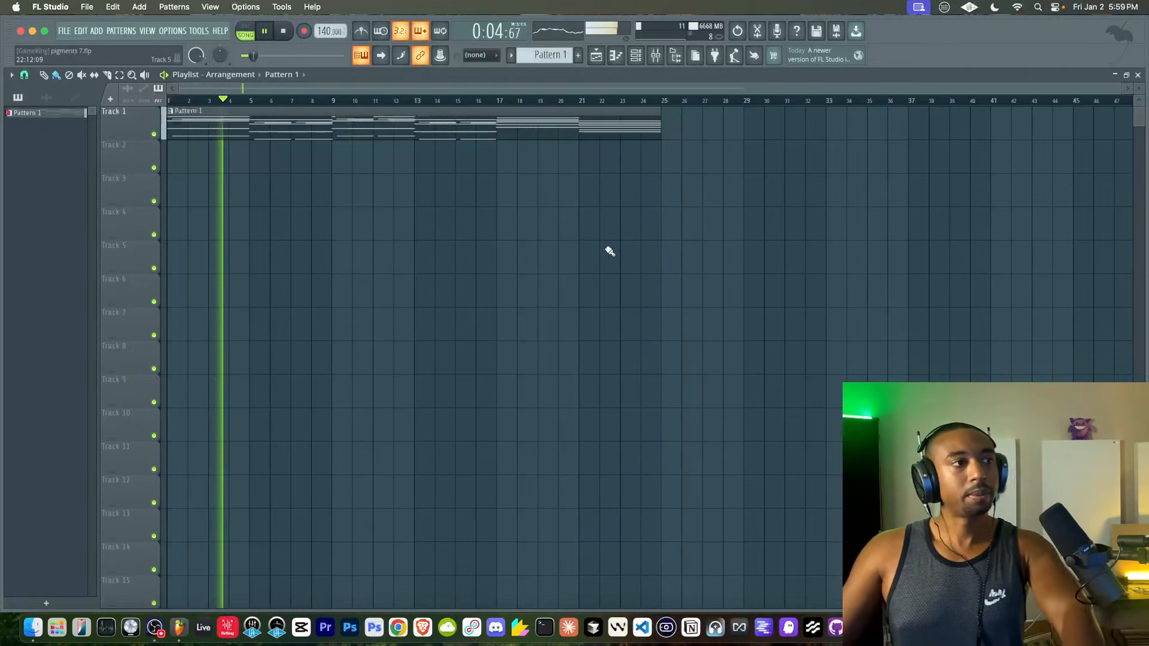
click(625, 55)
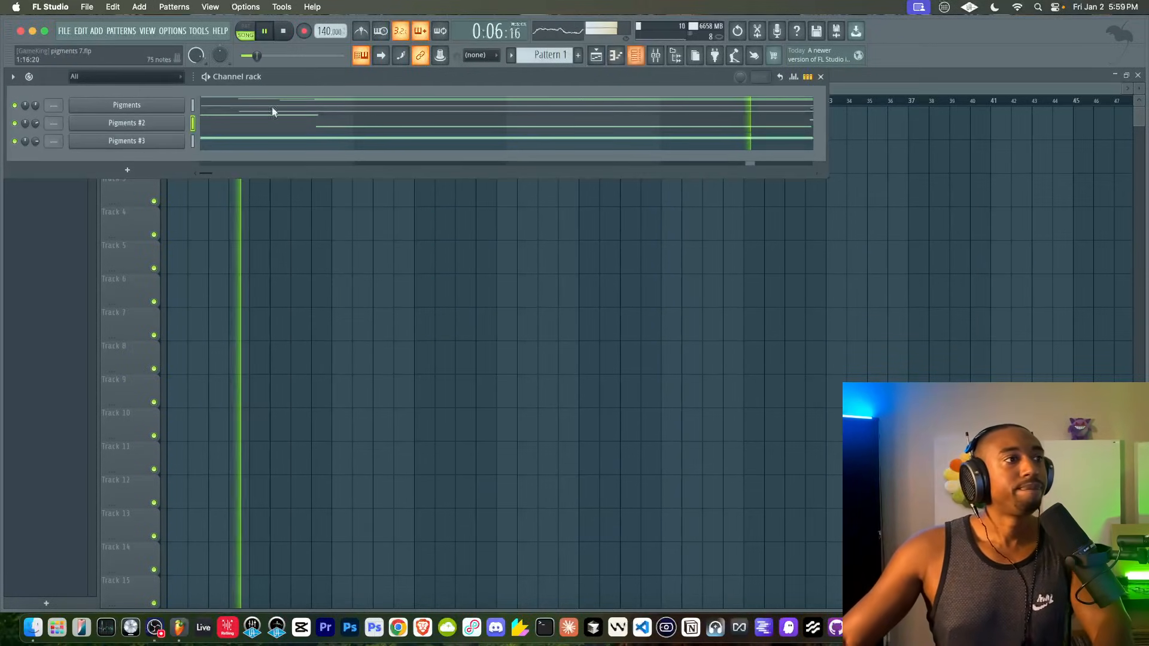
click(154, 109)
click(764, 97)
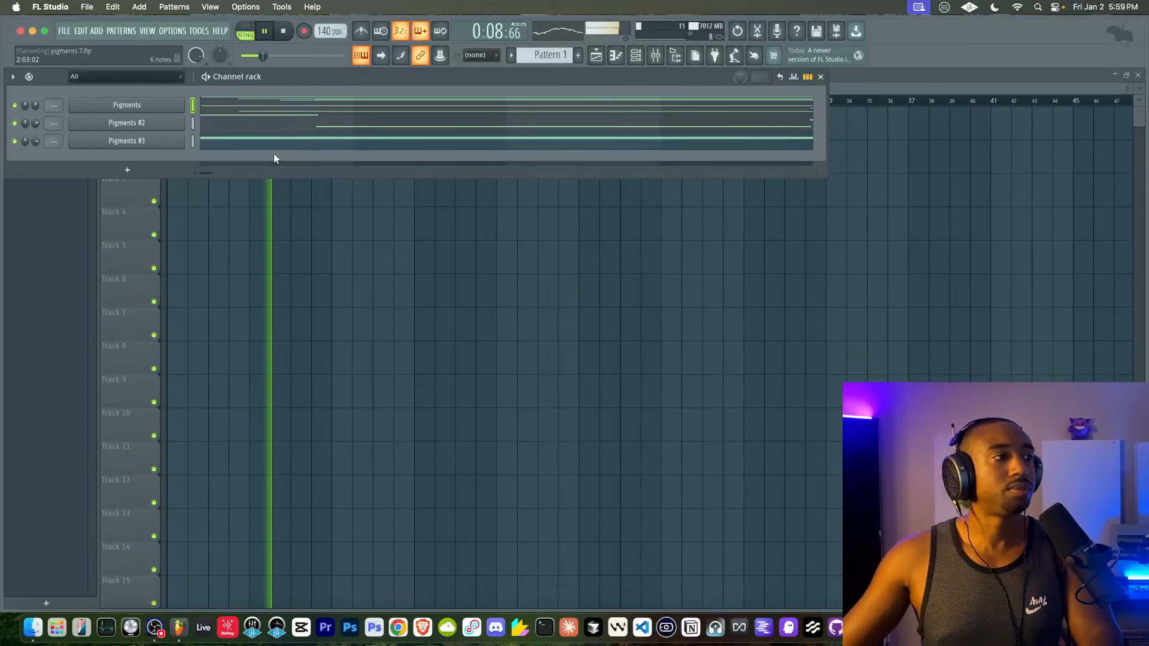
drag(36, 141, 36, 156)
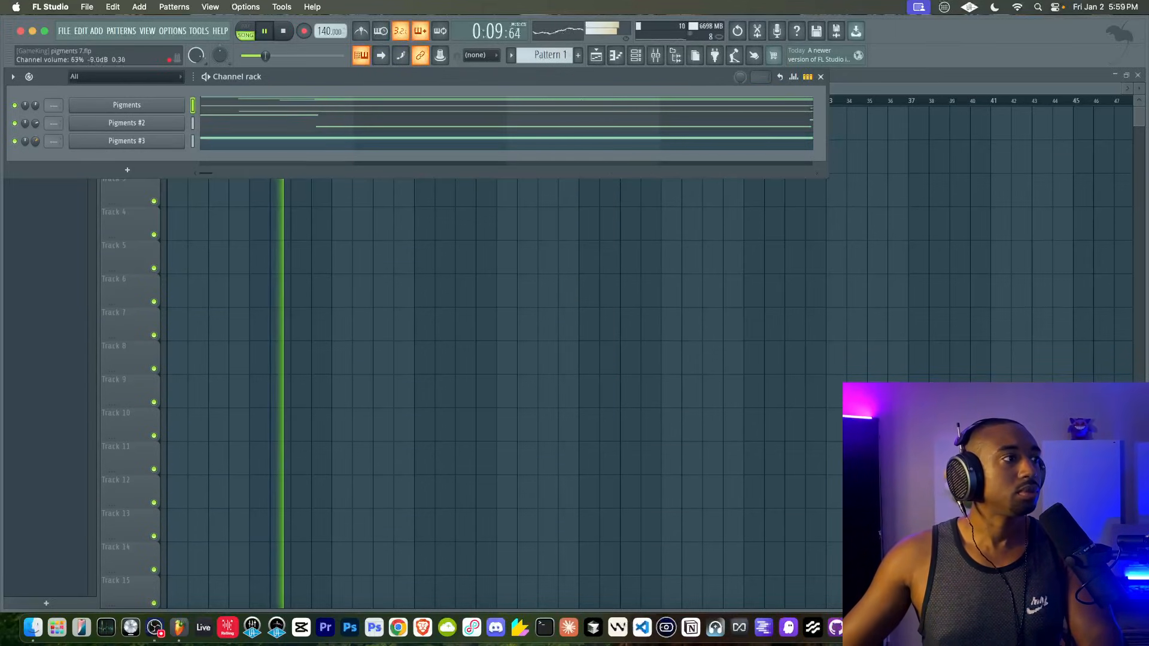
Enable step 16 in Pigments #3's sequencer, raise its octave to 1, and shorten its gate length
click(117, 142)
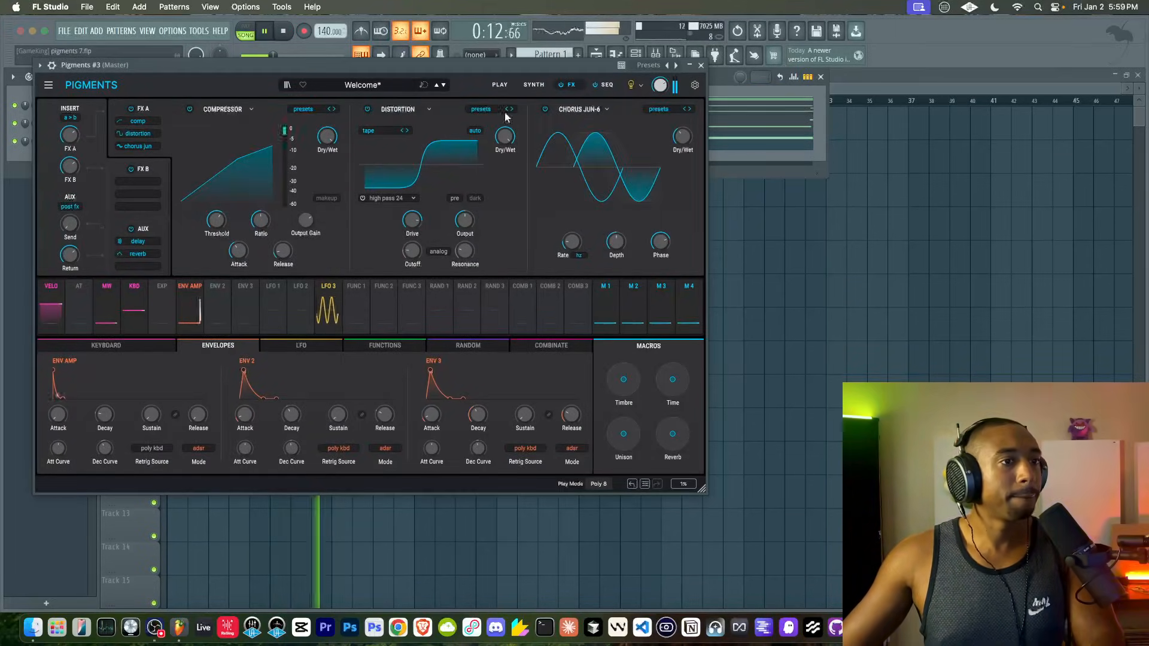
click(701, 66)
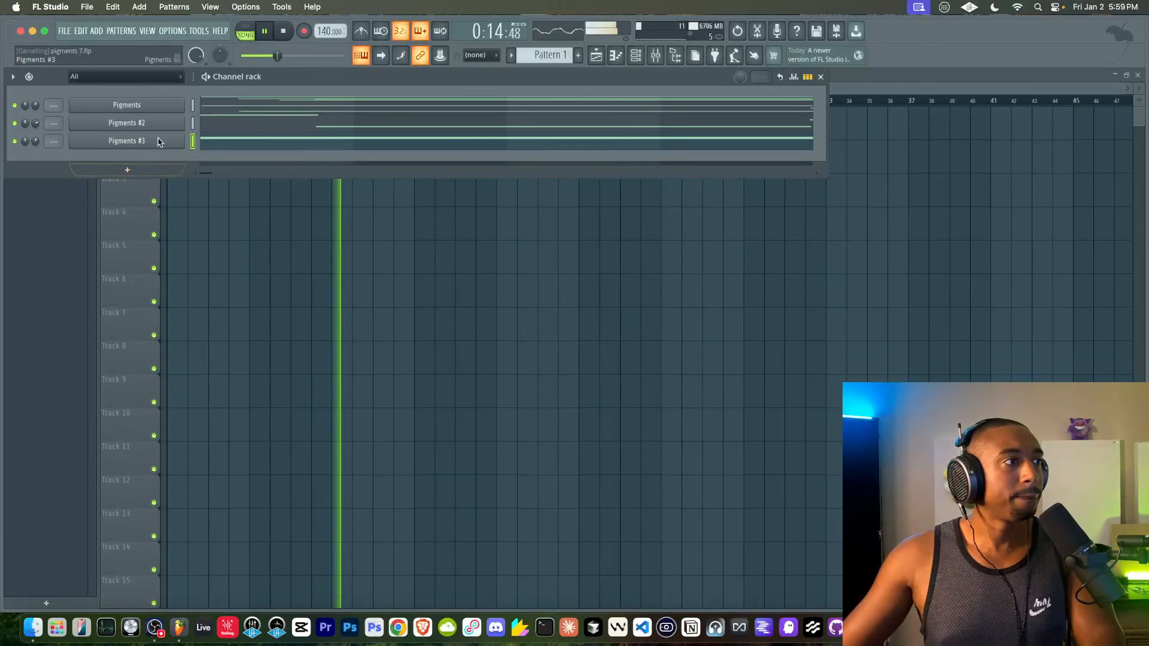
click(117, 142)
click(605, 86)
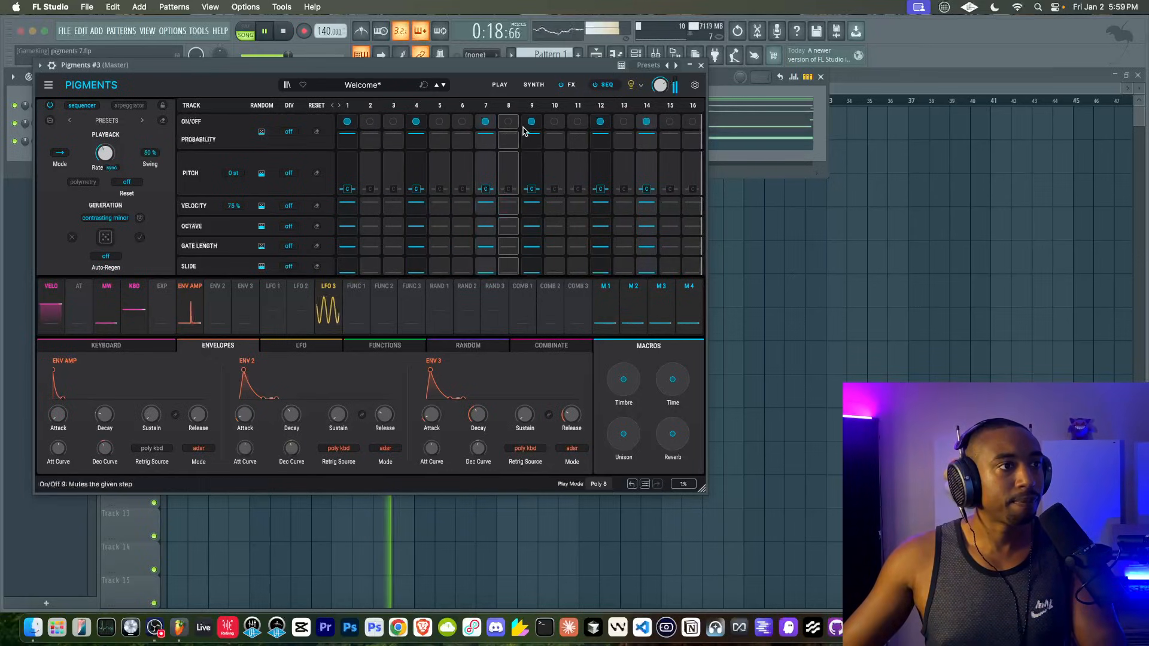
click(692, 122)
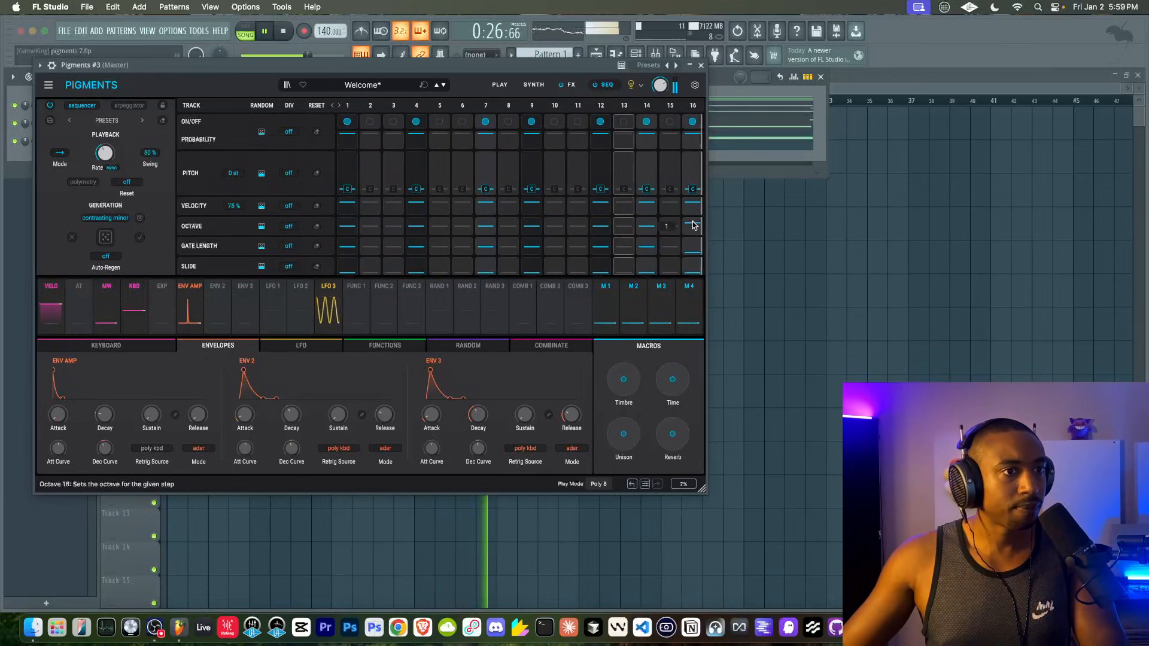
drag(693, 232, 694, 225)
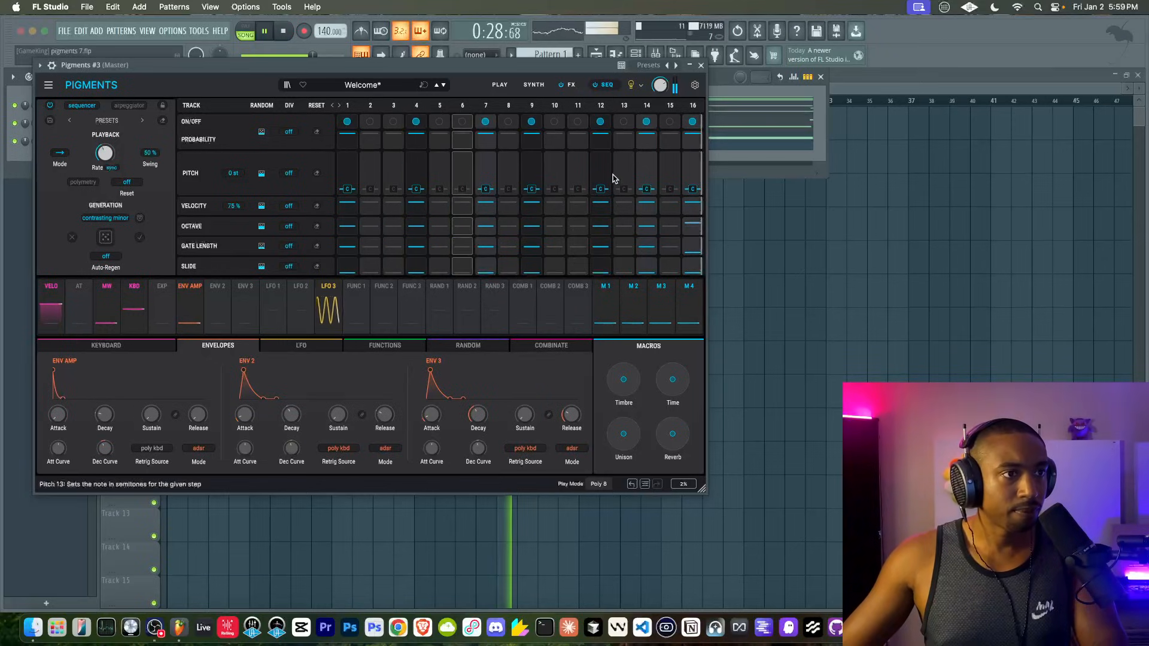
Enable sequencer step 6, raise its octave, and shorten its gate length
click(463, 122)
drag(462, 228, 462, 259)
click(462, 252)
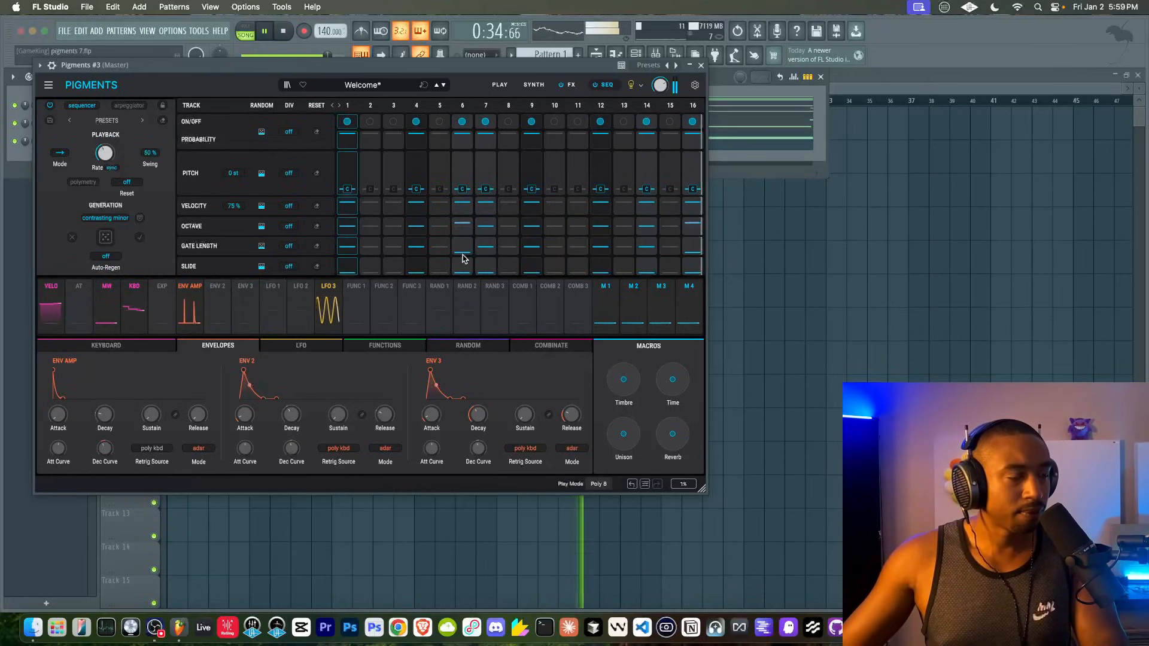
Raise the pitch of sequencer steps 6 and 16 in Pigments #3 to G and close the synth and channel rack
mouse_move(463, 256)
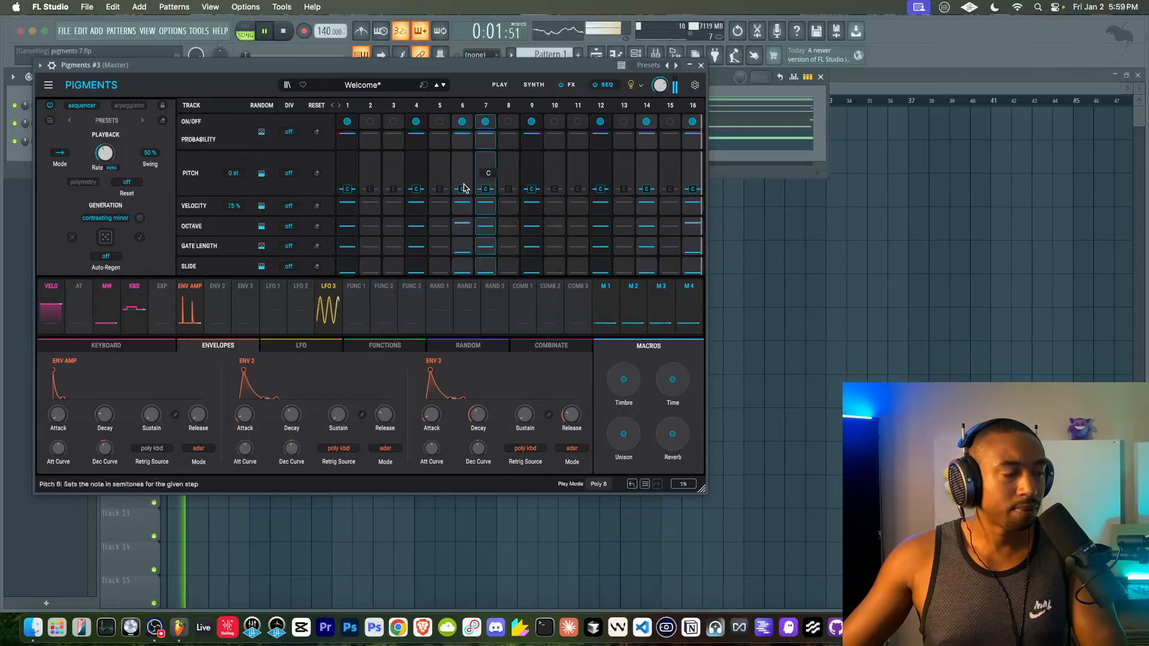
drag(464, 188, 467, 172)
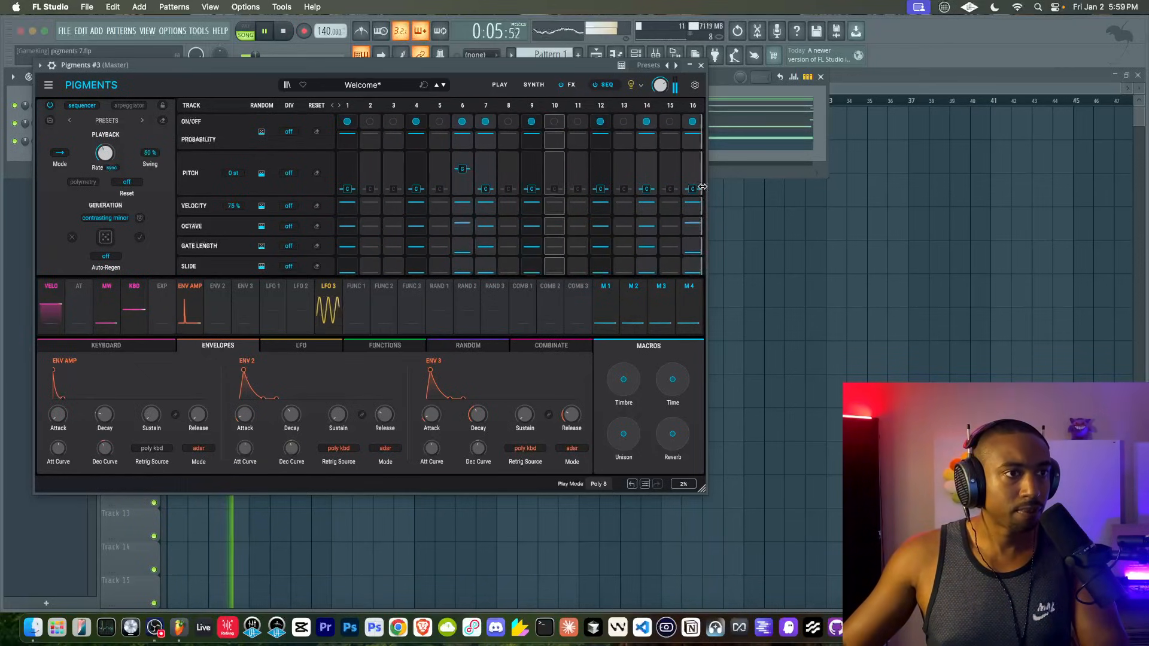
drag(694, 188, 696, 172)
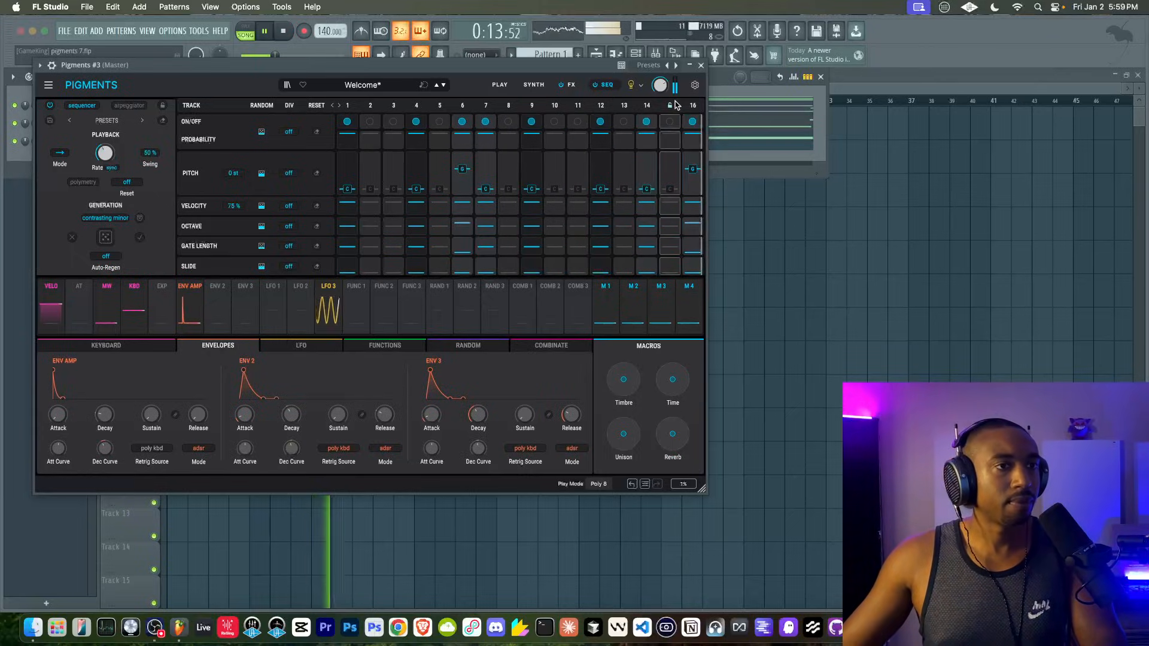
click(701, 65)
right_click(649, 278)
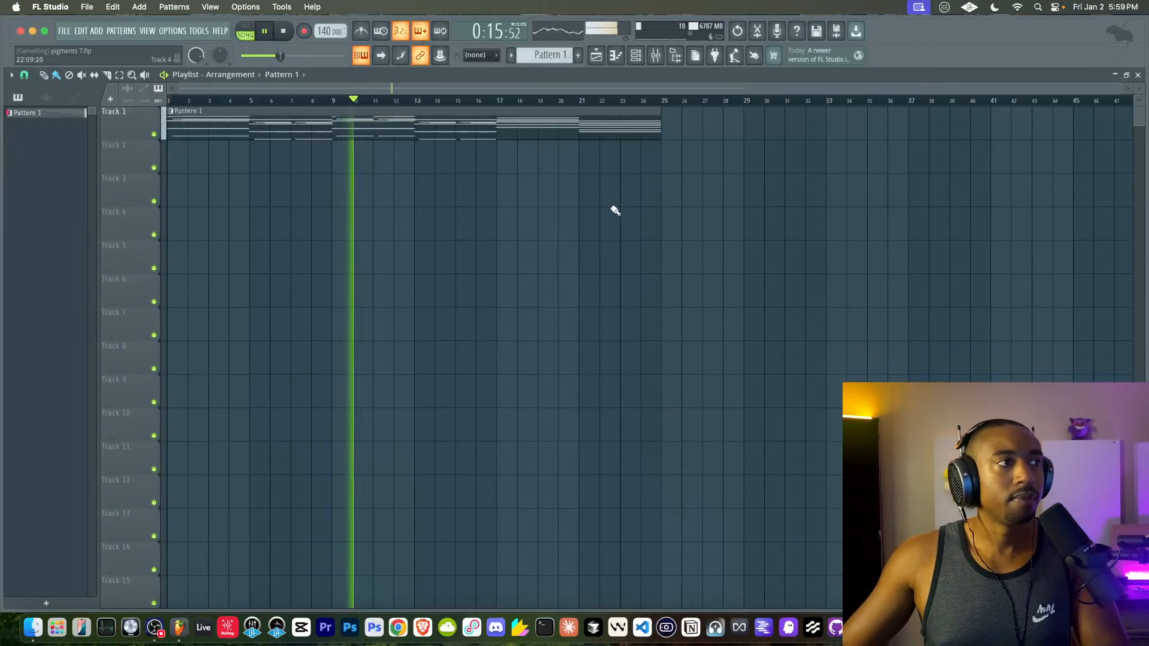
Add a Compressor in the first FX A slot of Pigments #2 and set its output gain to 2.77 dB
click(636, 56)
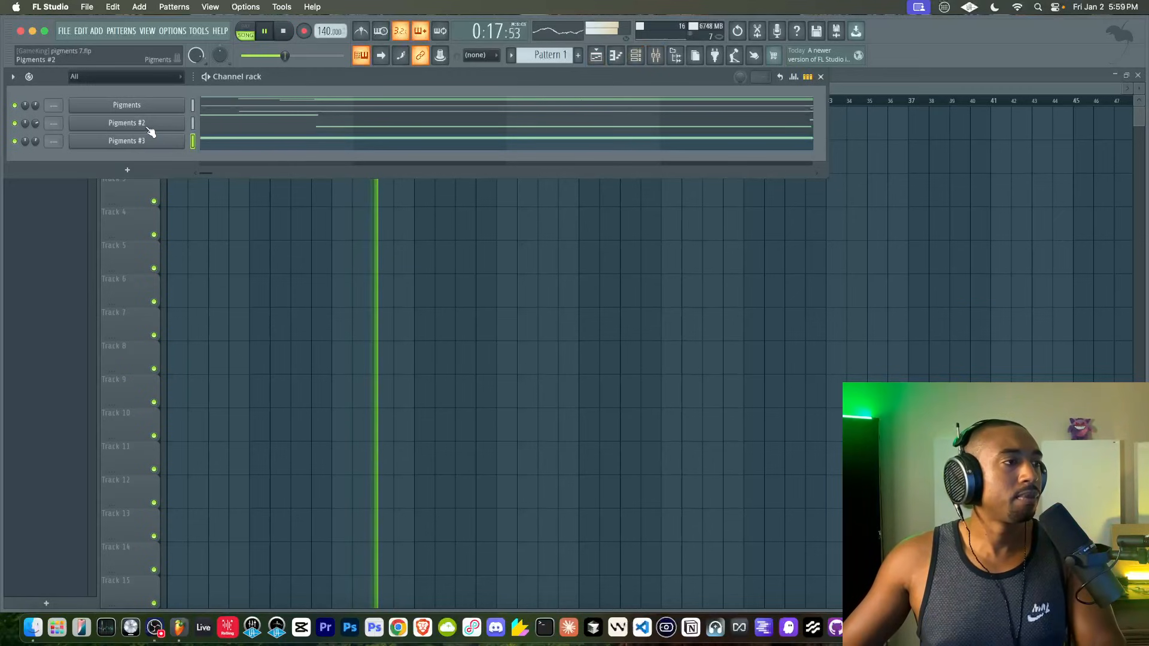
click(150, 128)
click(554, 94)
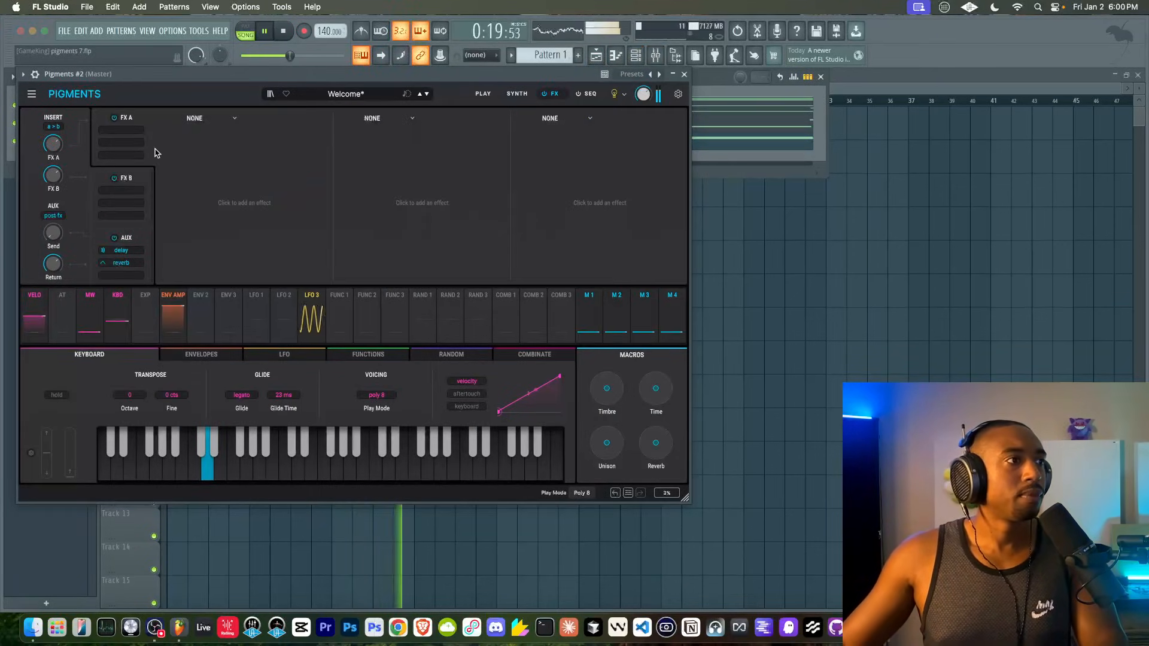
click(210, 118)
click(234, 259)
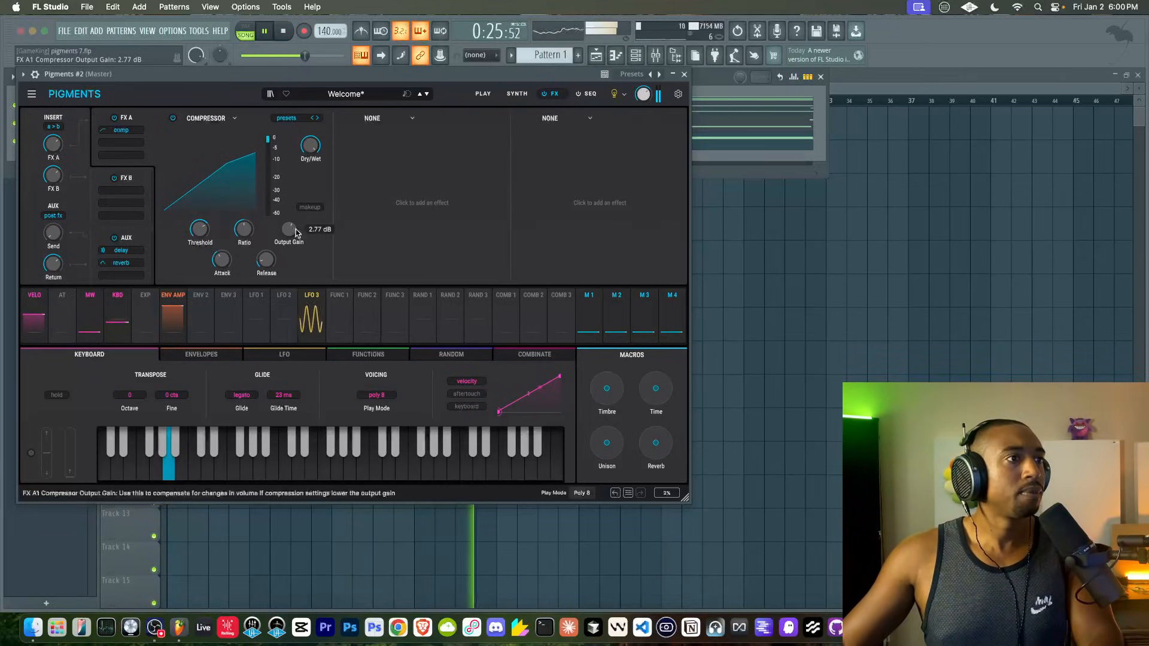
Add a Distortion in the second FX A slot, adjust its drive, and set its output to -5.32 dB
click(402, 120)
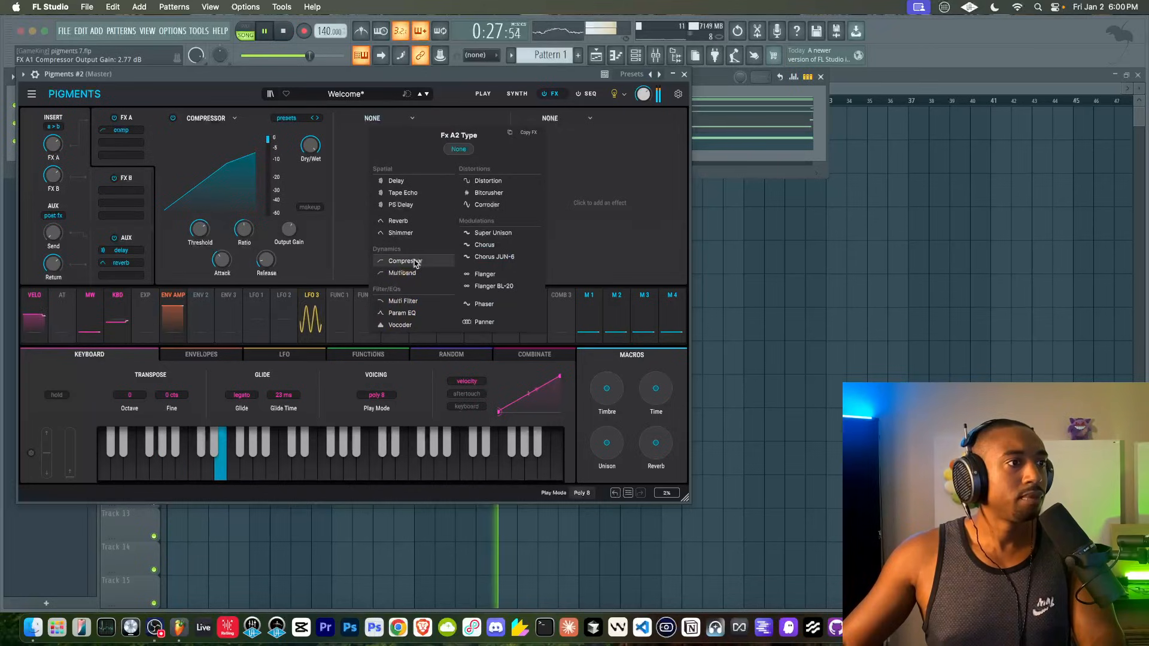
click(488, 181)
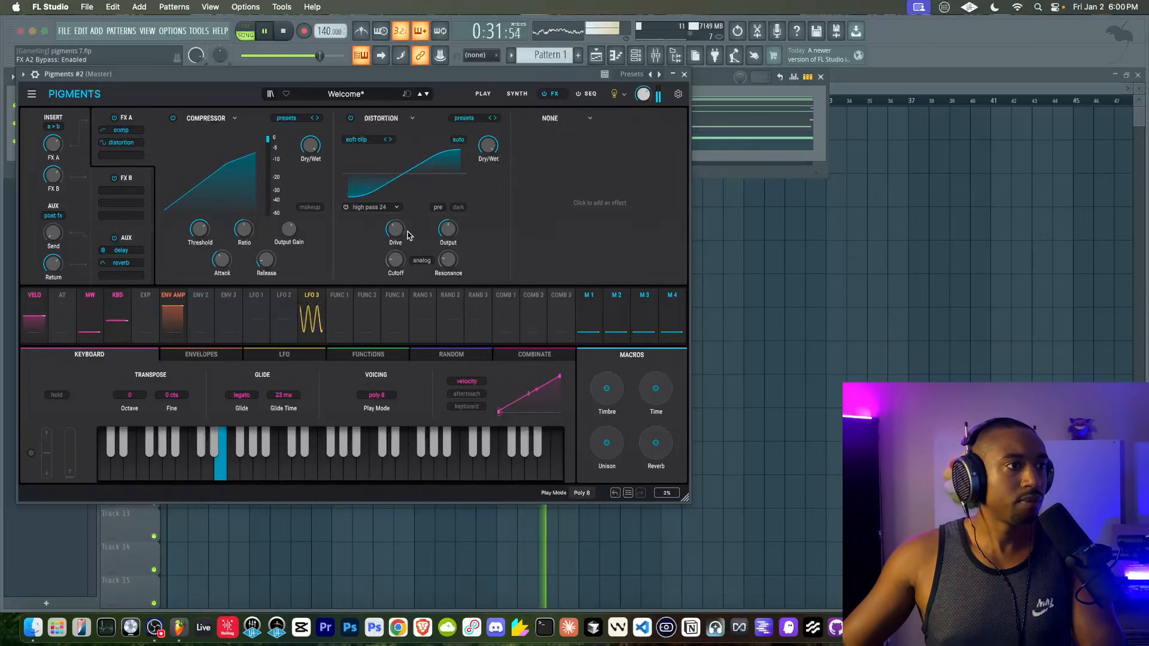
drag(396, 228, 460, 222)
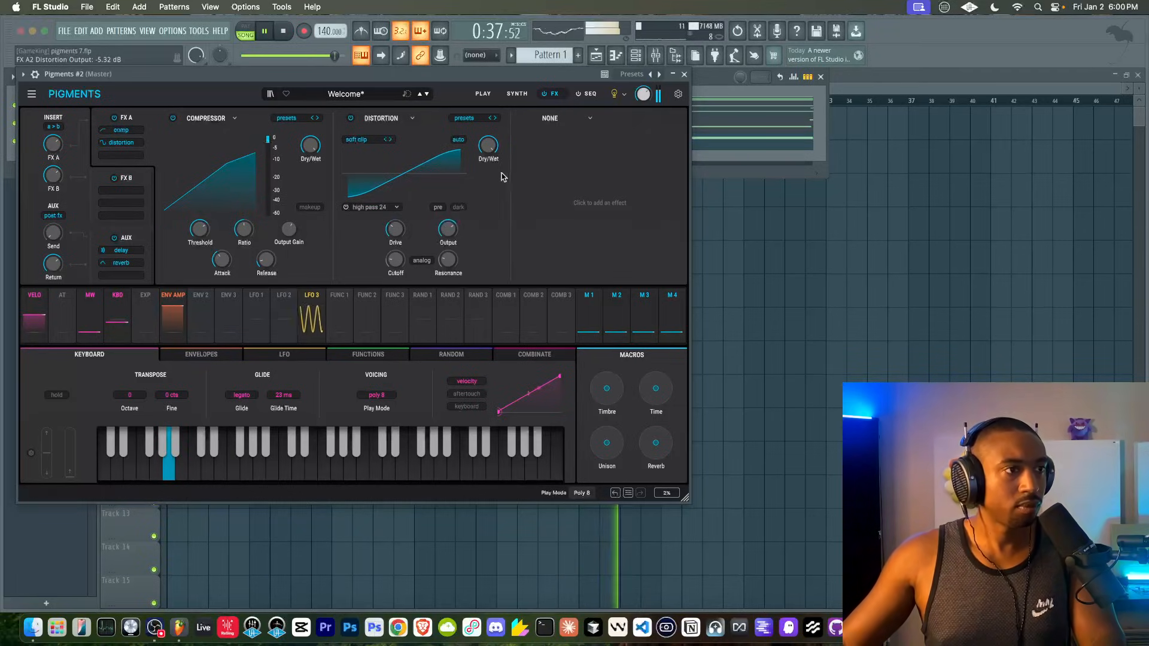
Review the effect types available for the empty FX A slot in Pigments #2 and the empty Aux slot in the first Pigments
click(551, 119)
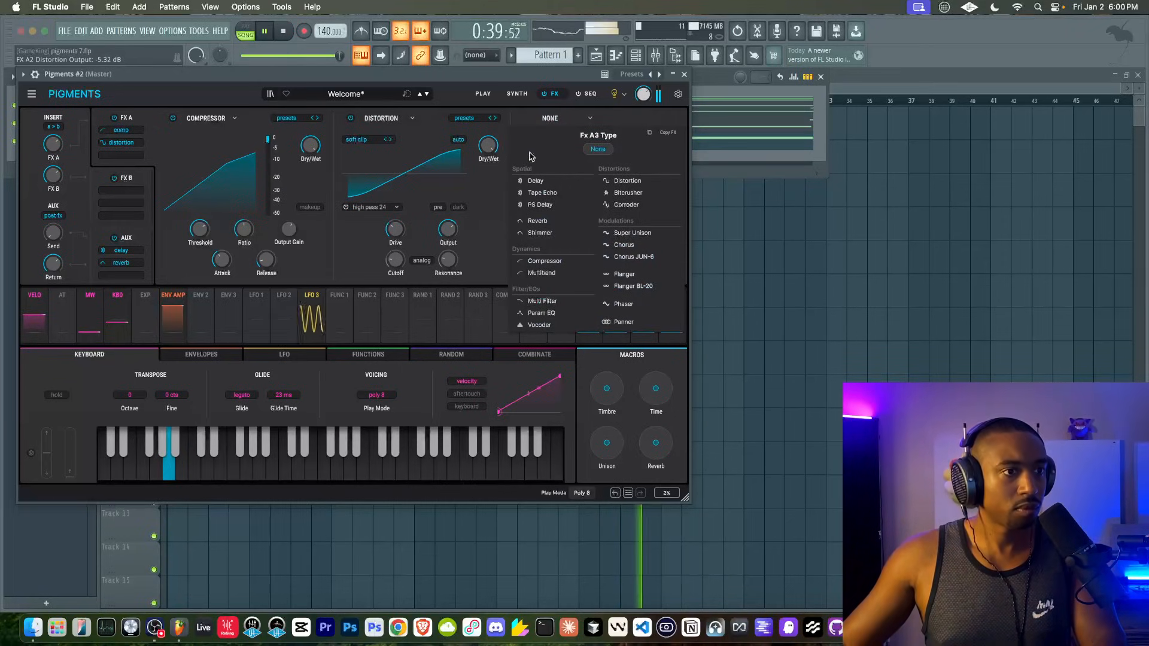
click(520, 114)
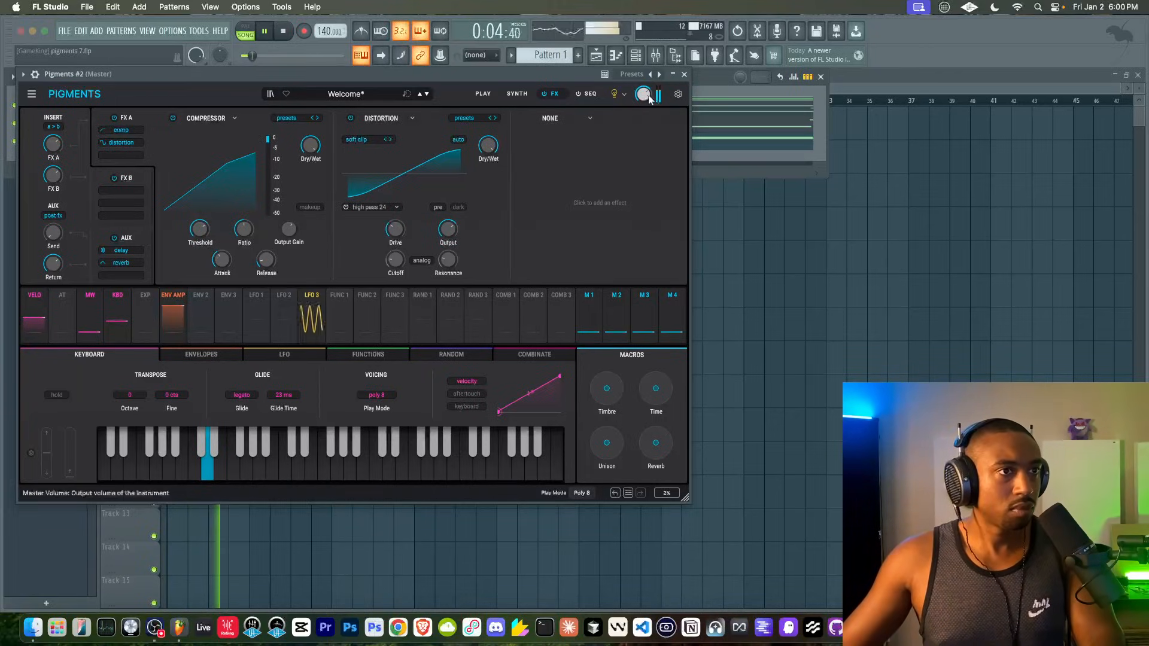
click(686, 78)
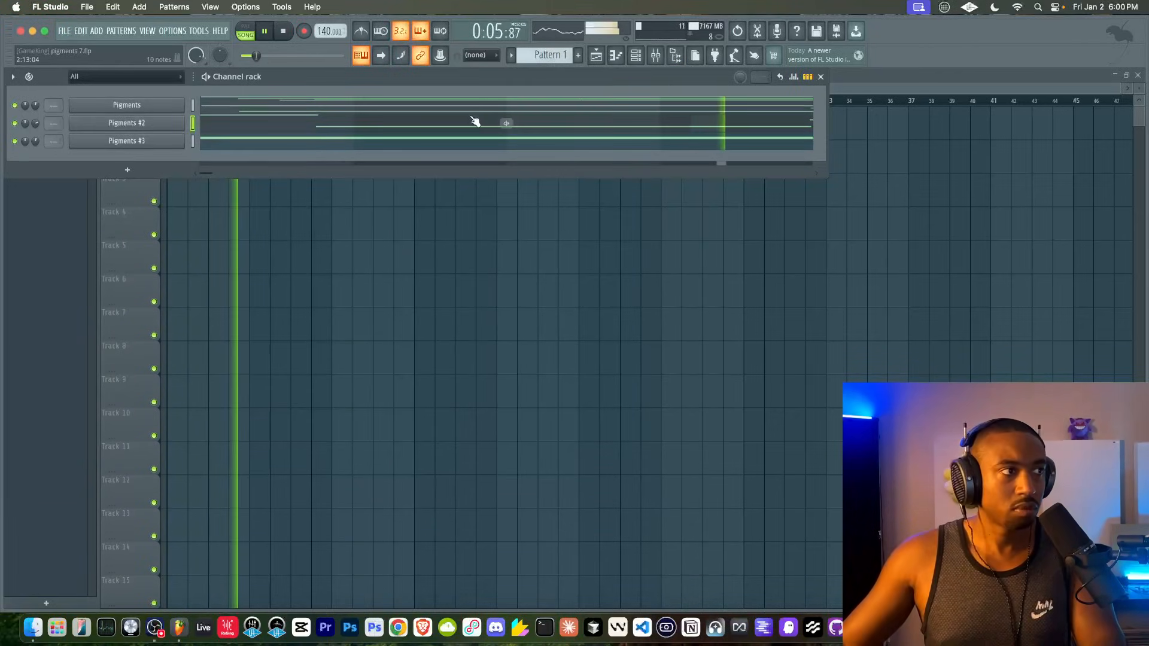
click(171, 108)
click(632, 118)
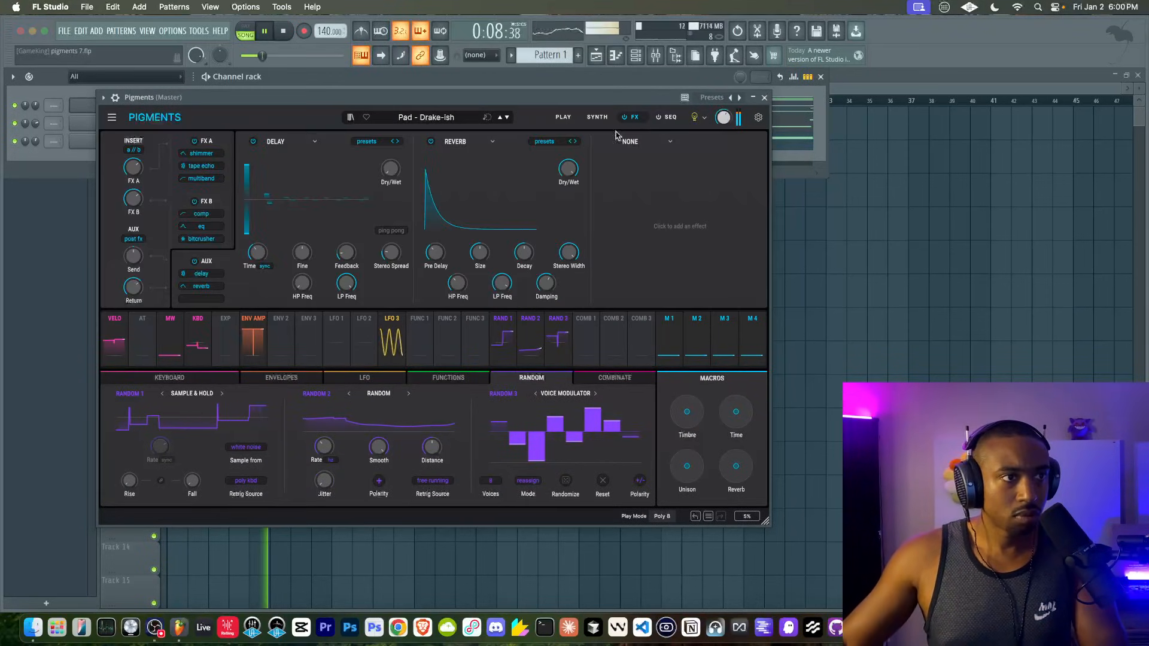
click(643, 160)
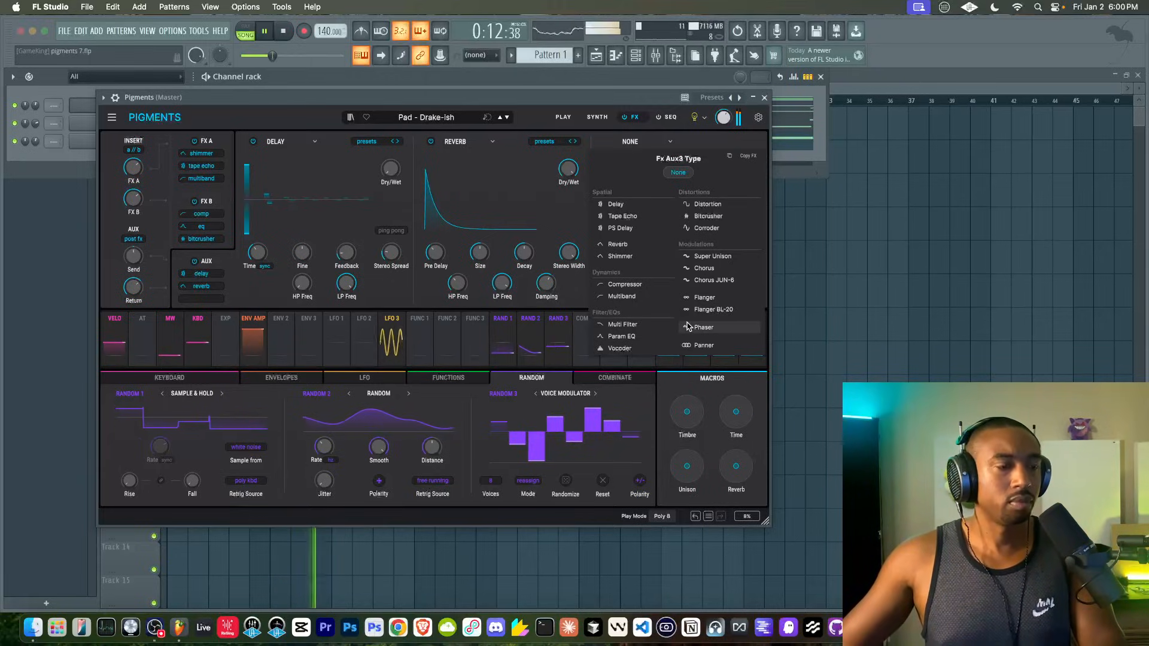
click(716, 146)
click(766, 99)
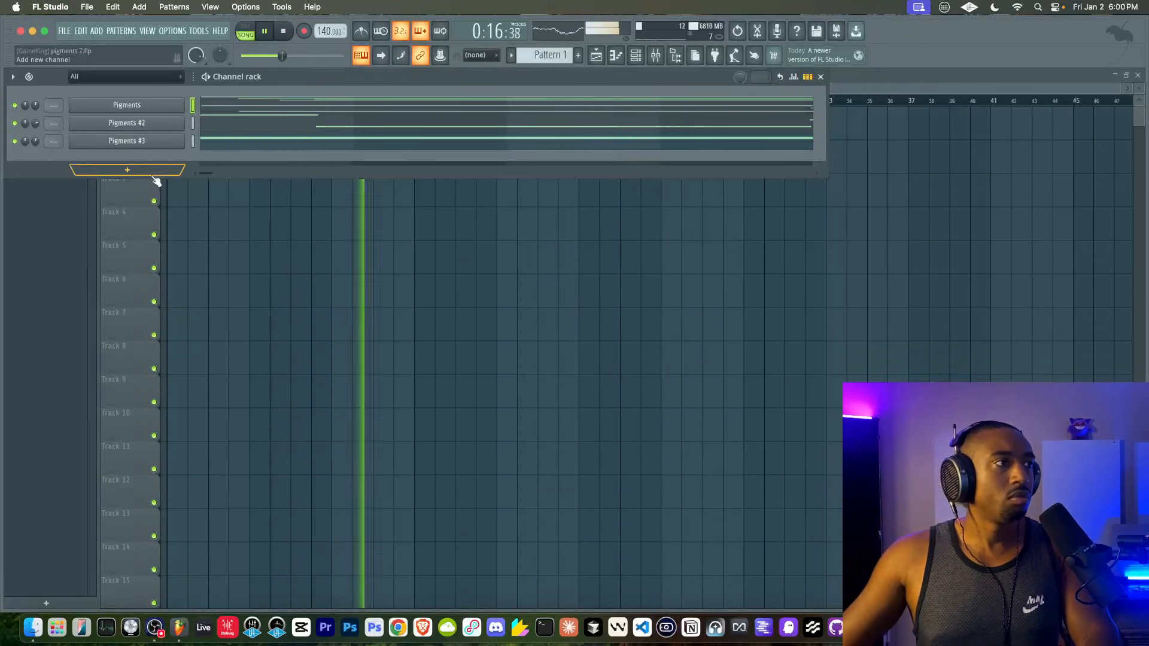
click(279, 233)
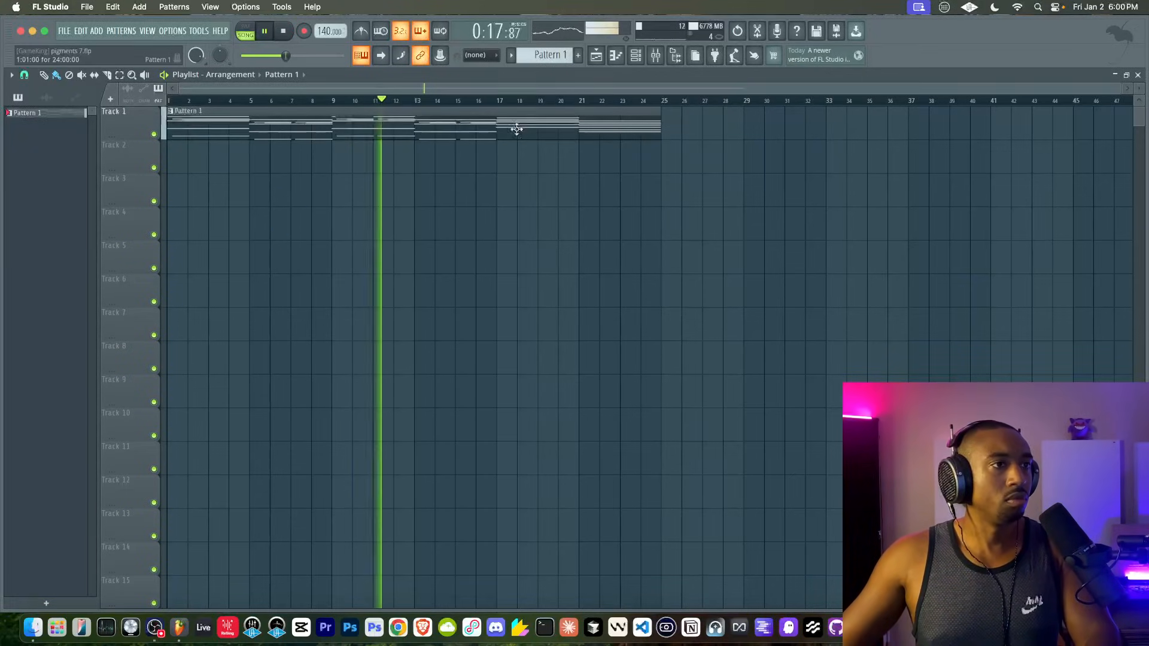
click(635, 55)
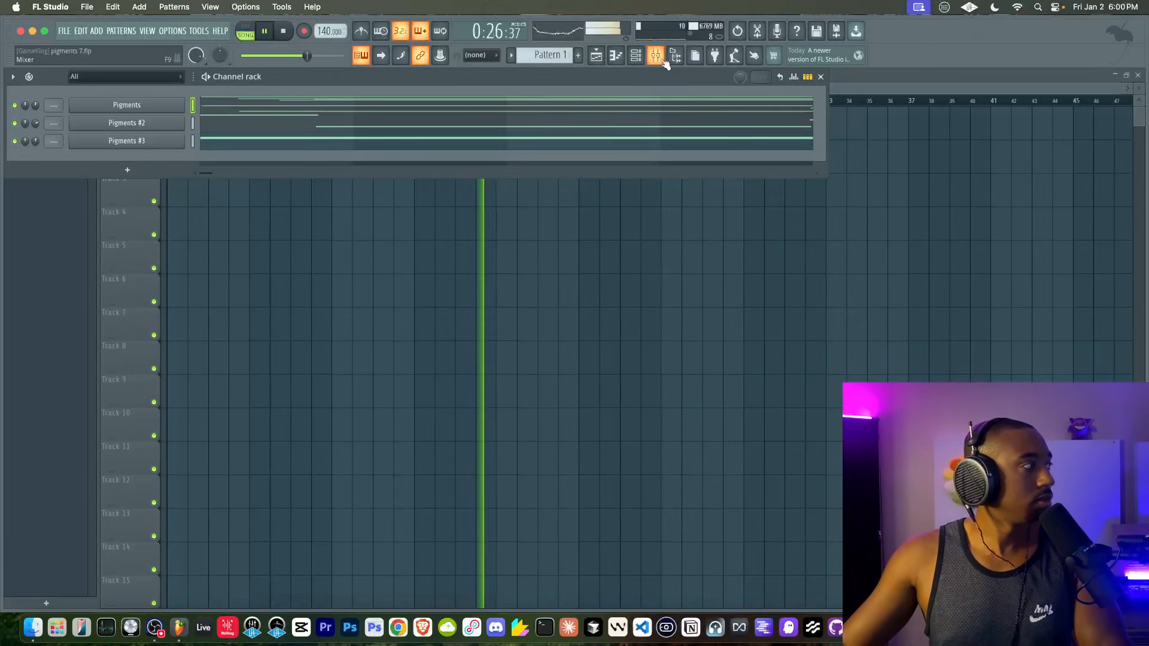
click(599, 189)
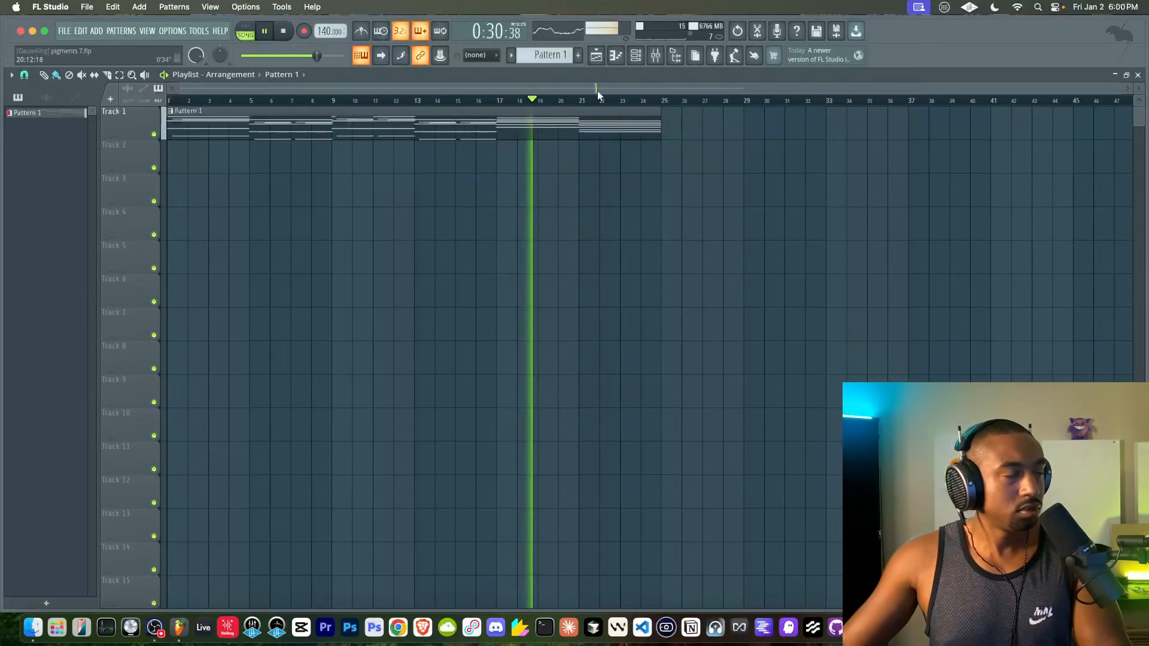
click(659, 61)
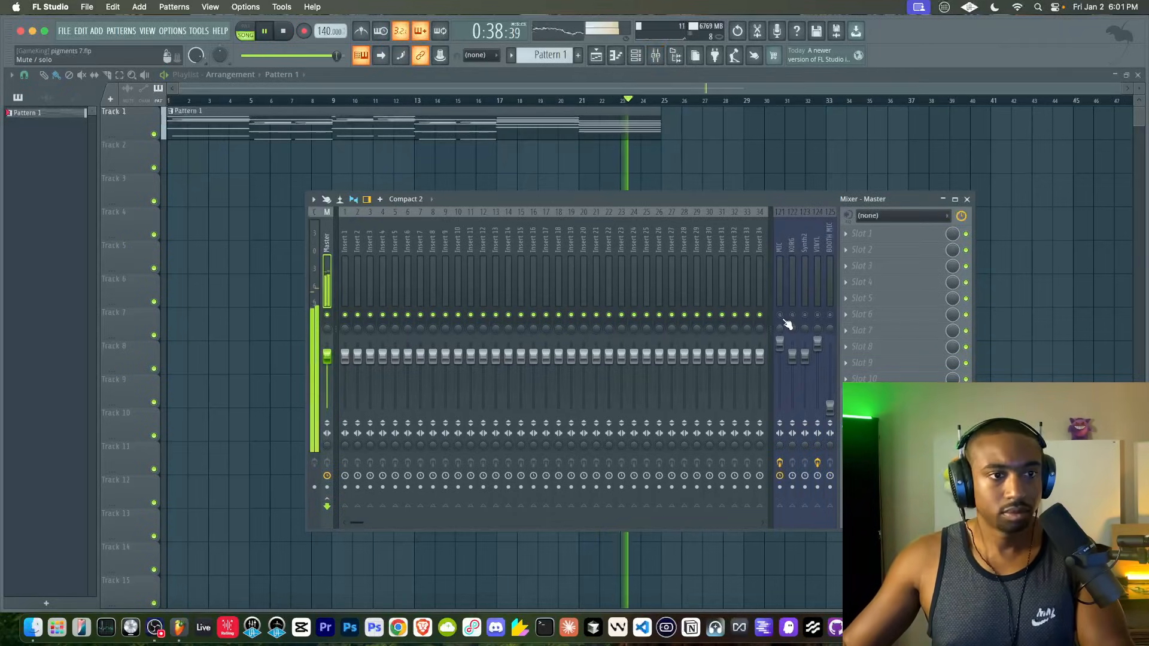
key(F9)
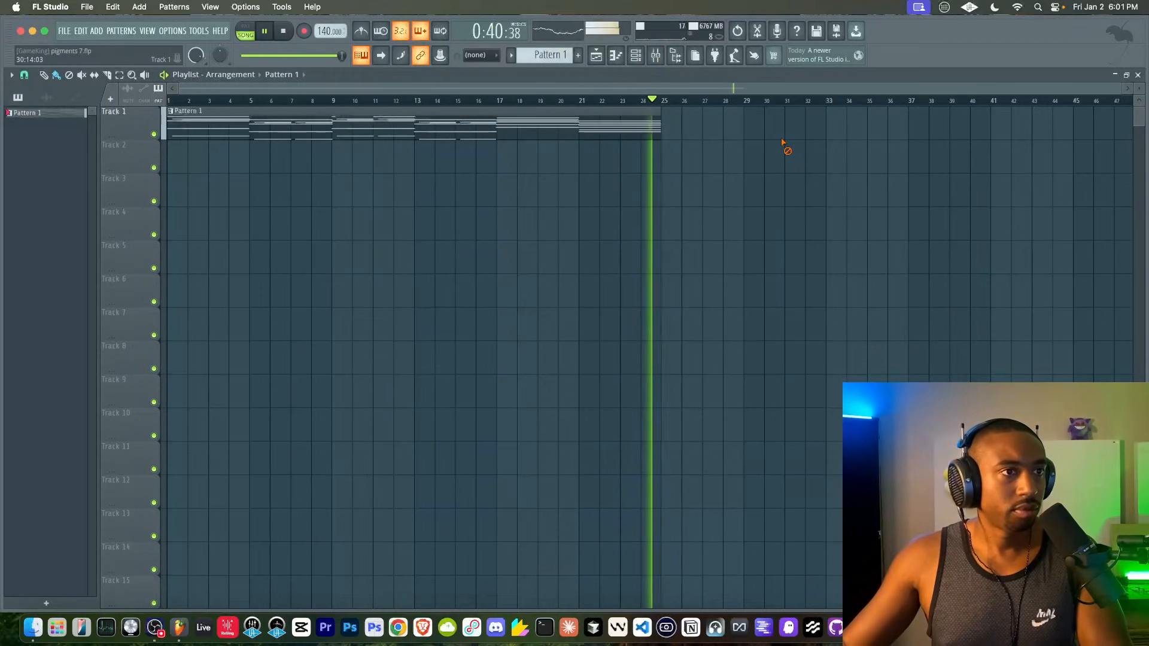